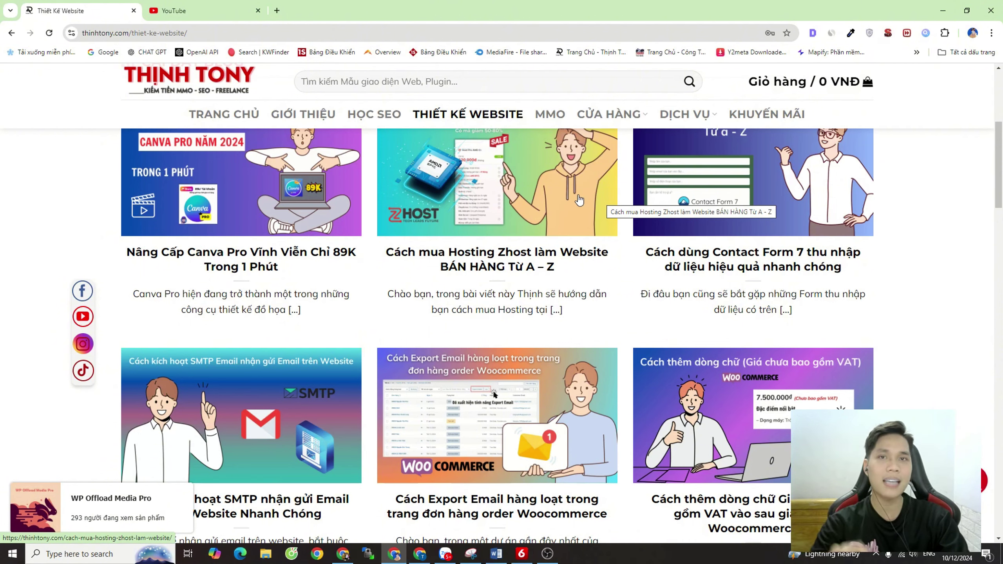
# Open the Zhost hosting purchase article and scroll through its hosting package descriptions
pyautogui.click(549, 218)
pyautogui.scroll(-15, 517, 257)
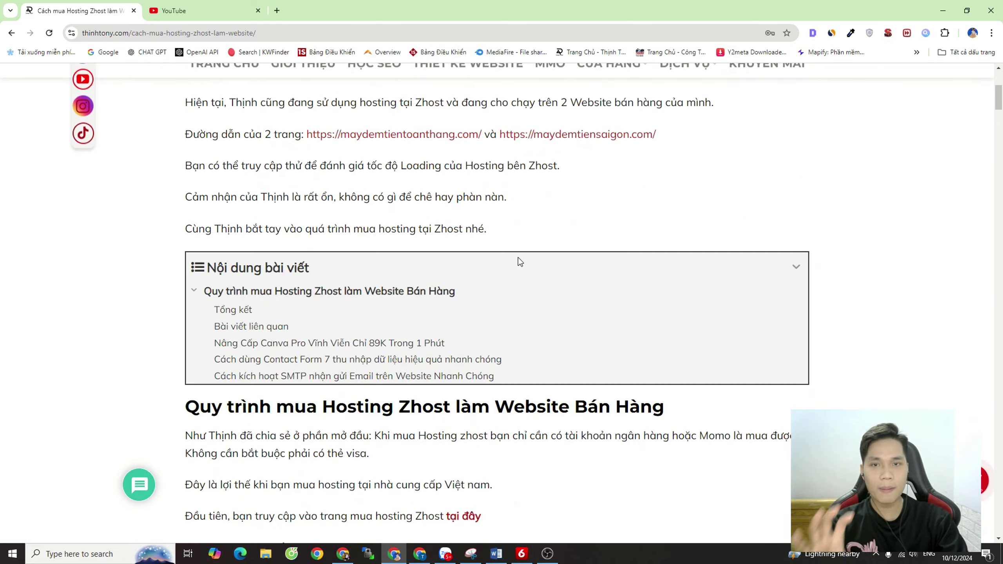
pyautogui.scroll(-10, 515, 266)
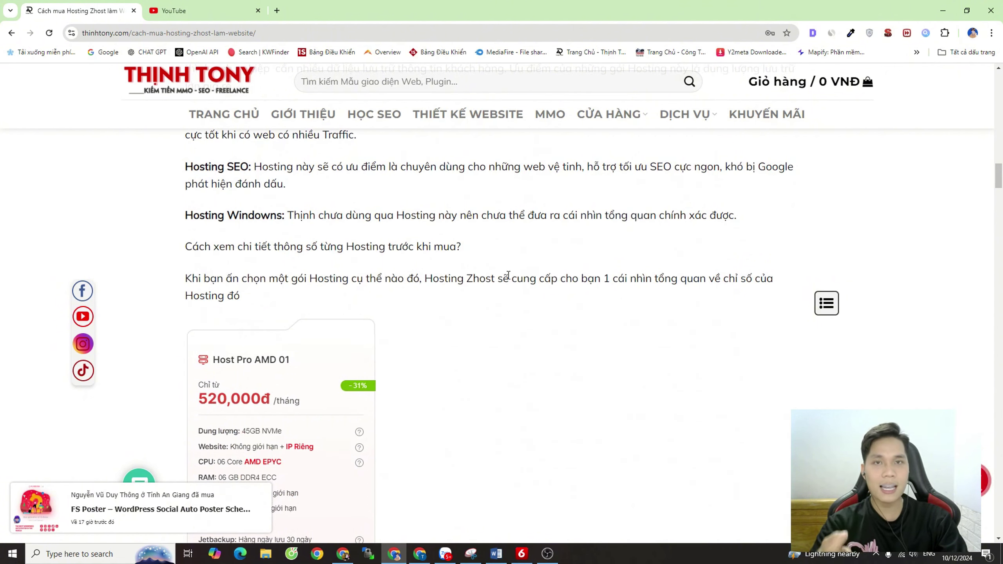
pyautogui.scroll(5, 508, 279)
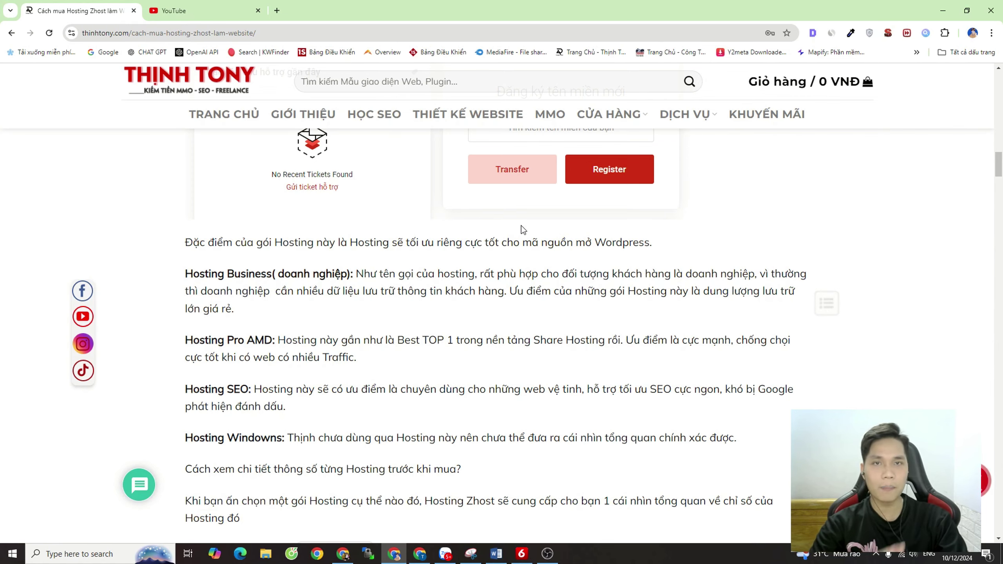
pyautogui.scroll(8, 518, 217)
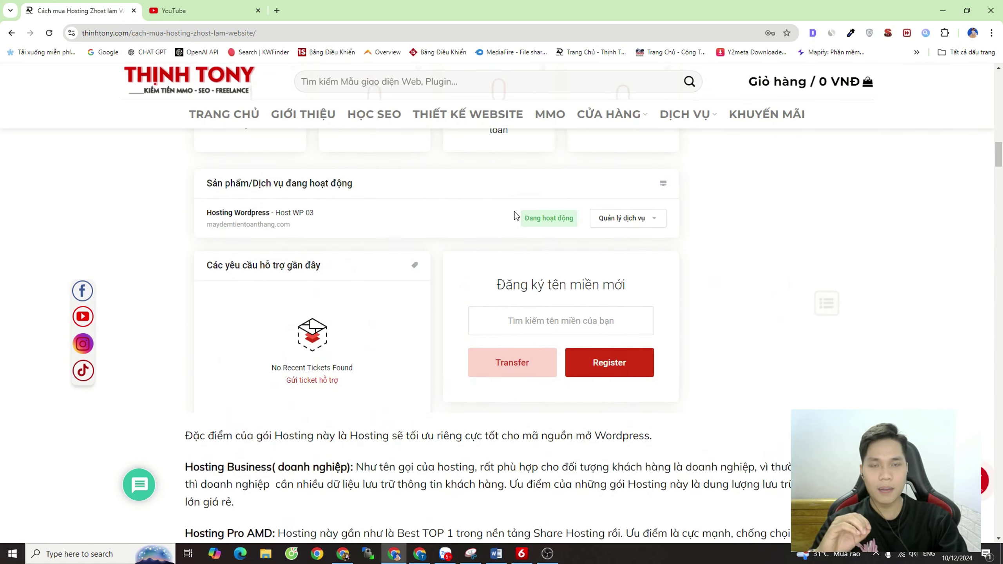
pyautogui.scroll(2, 516, 215)
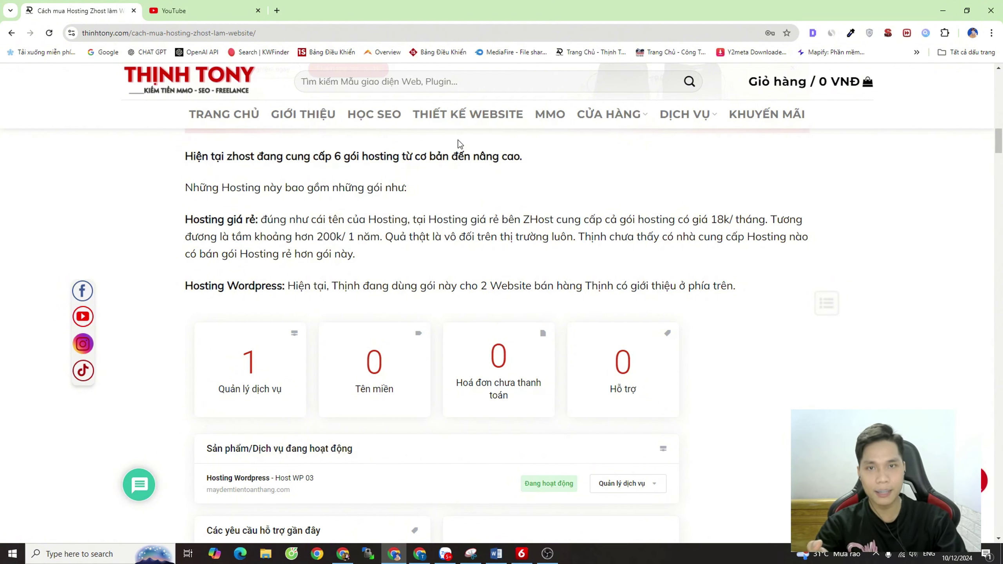
# Show Similarweb stats for the thinhtony.com homepage: 7.1K monthly visits, 30.43% bounce rate
pyautogui.click(227, 93)
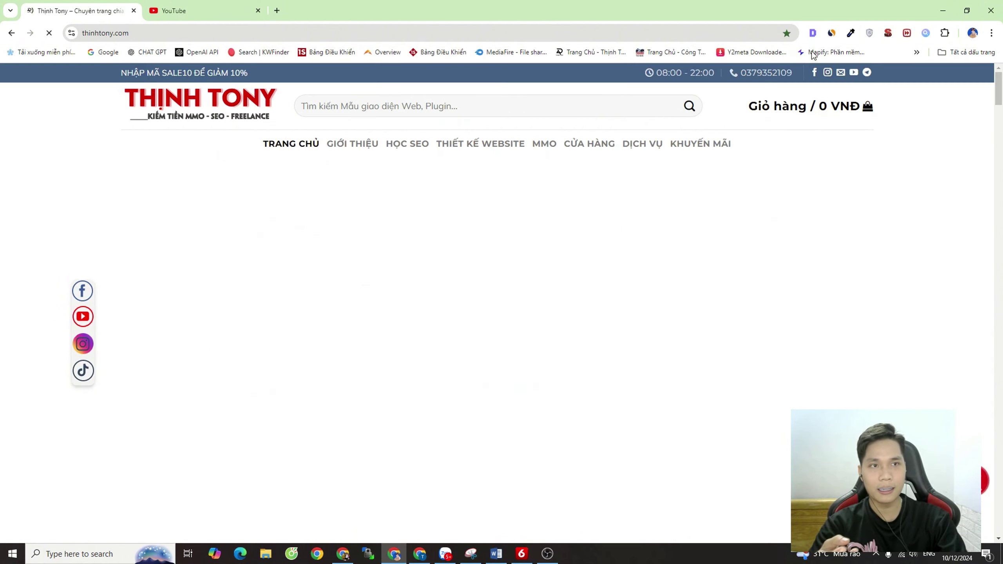
pyautogui.scroll(-15, 645, 236)
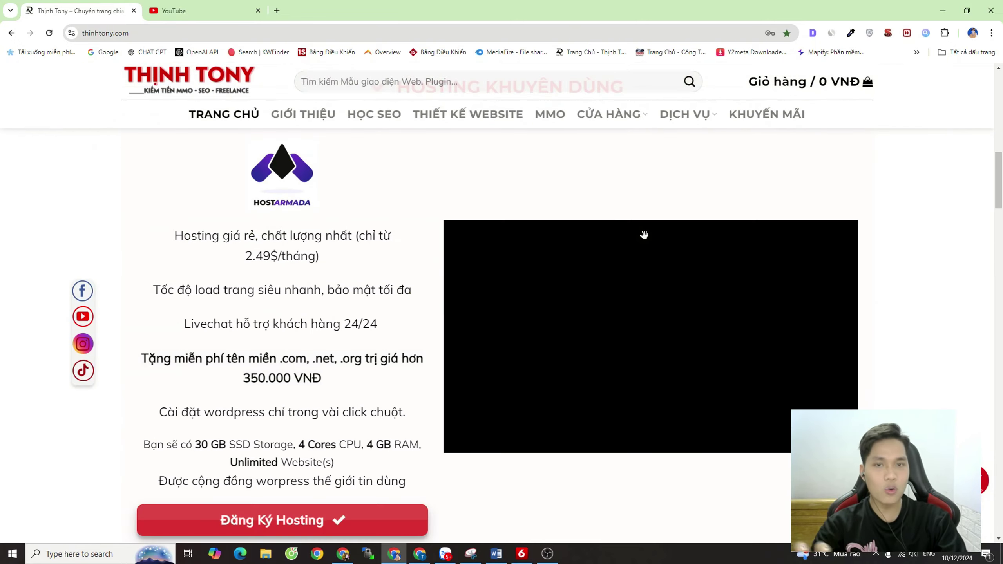
pyautogui.scroll(-15, 644, 236)
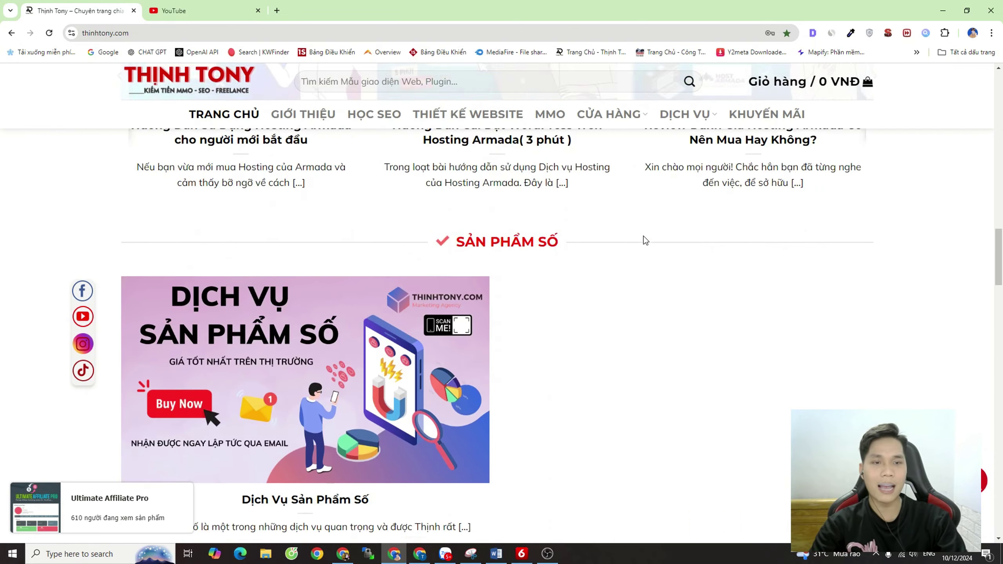
pyautogui.scroll(-10, 644, 236)
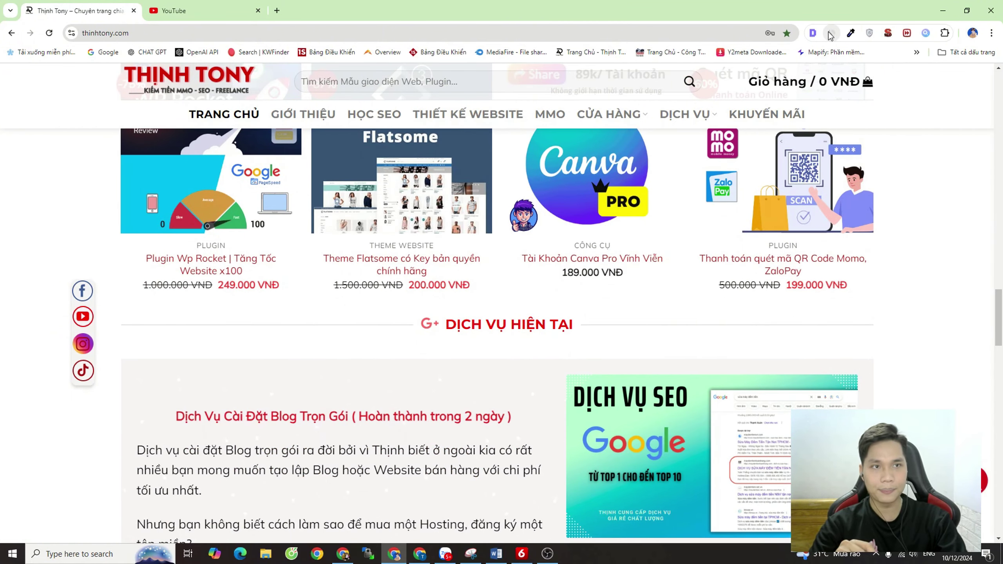
pyautogui.click(831, 33)
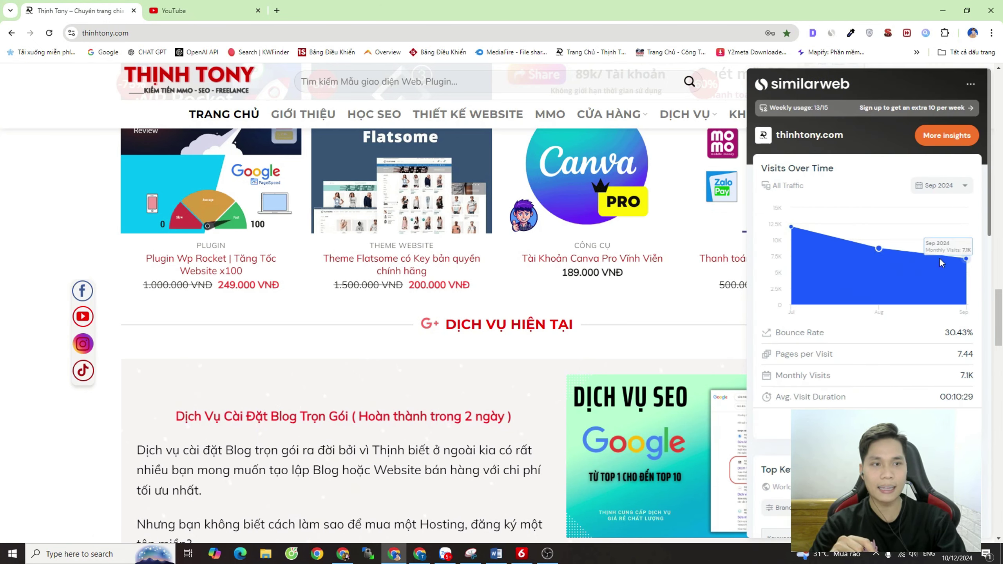
pyautogui.scroll(4, 860, 344)
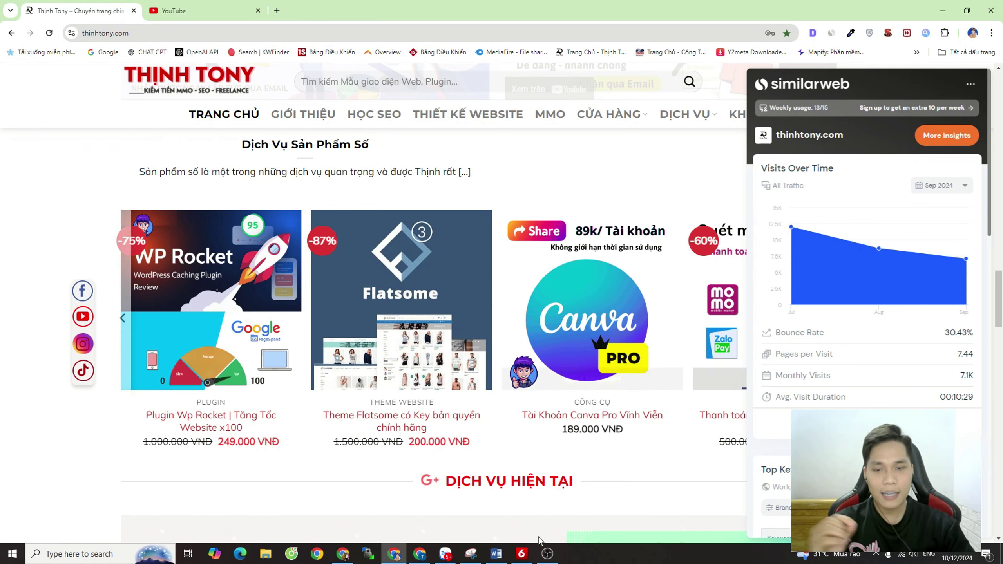
# In AdSense, check the YouTube earnings balance, then open the empty Trang web sites list
pyautogui.click(342, 553)
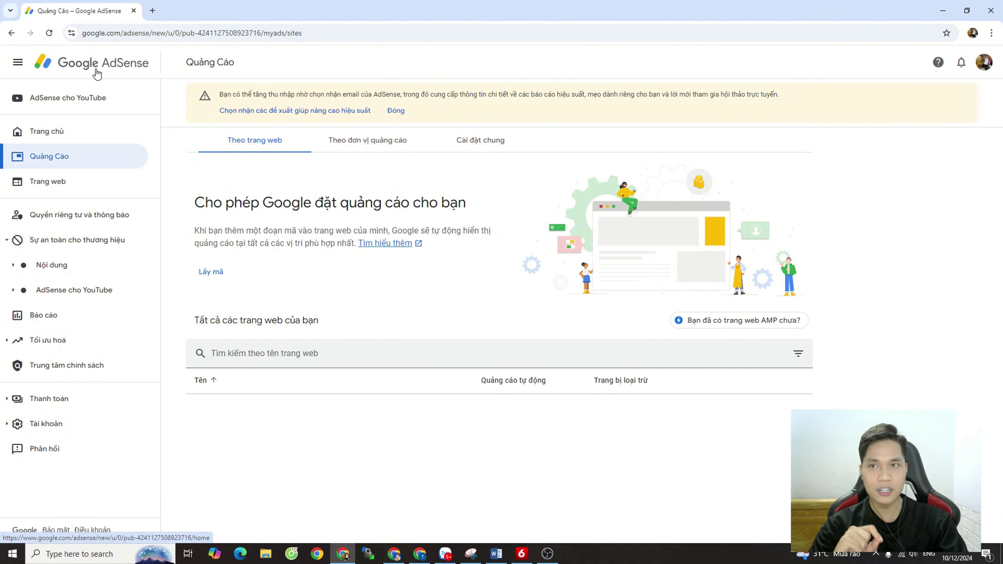
pyautogui.click(93, 104)
pyautogui.moveTo(484, 196); pyautogui.dragTo(567, 206)
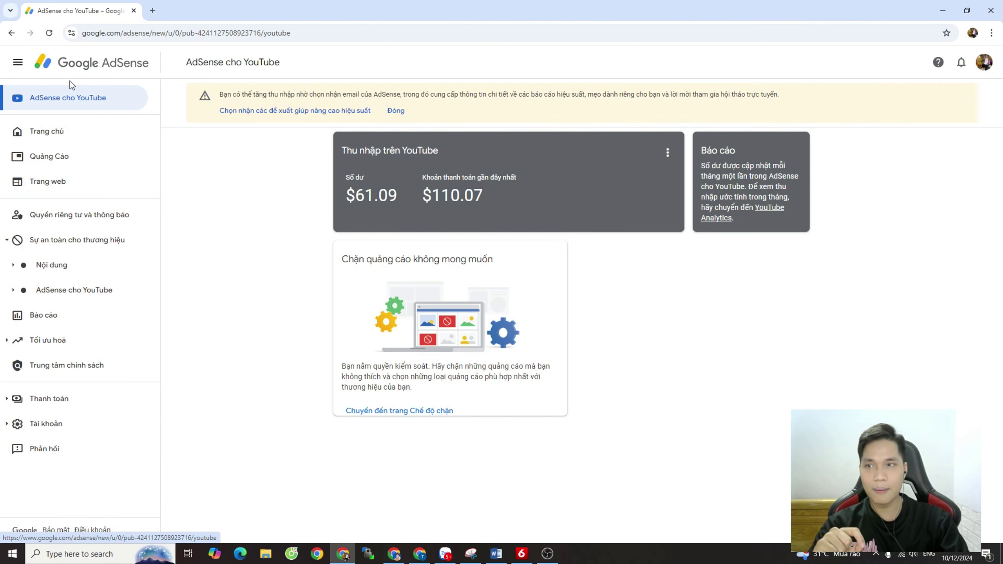
pyautogui.click(102, 68)
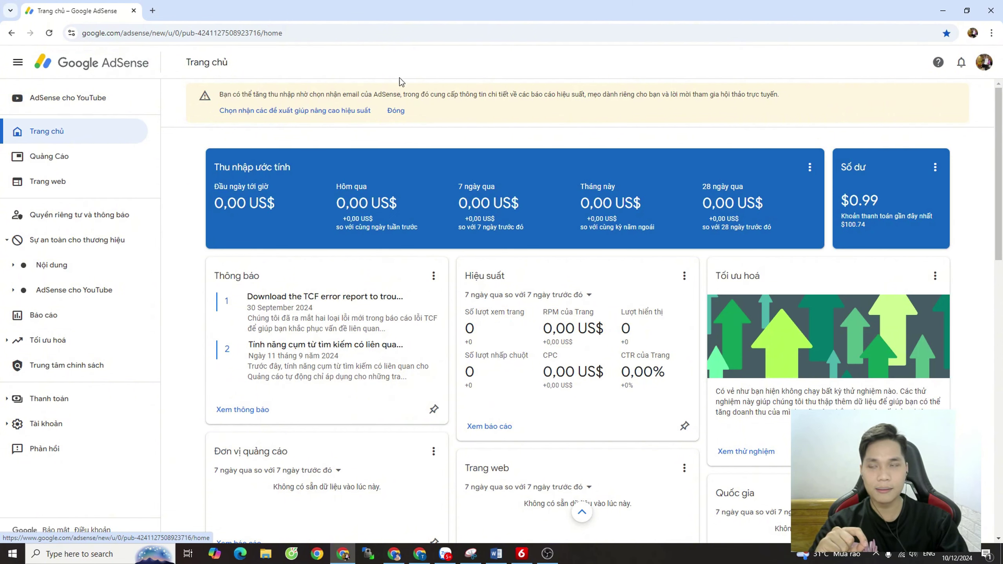
pyautogui.click(71, 188)
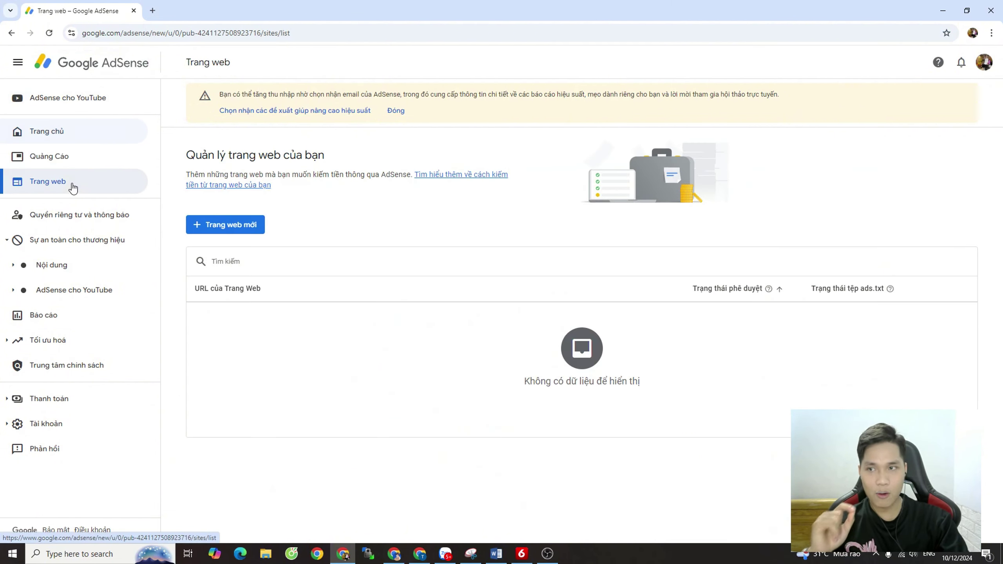
# Start adding a new site and copy thinhtony.com's web address from a new tab
pyautogui.click(218, 219)
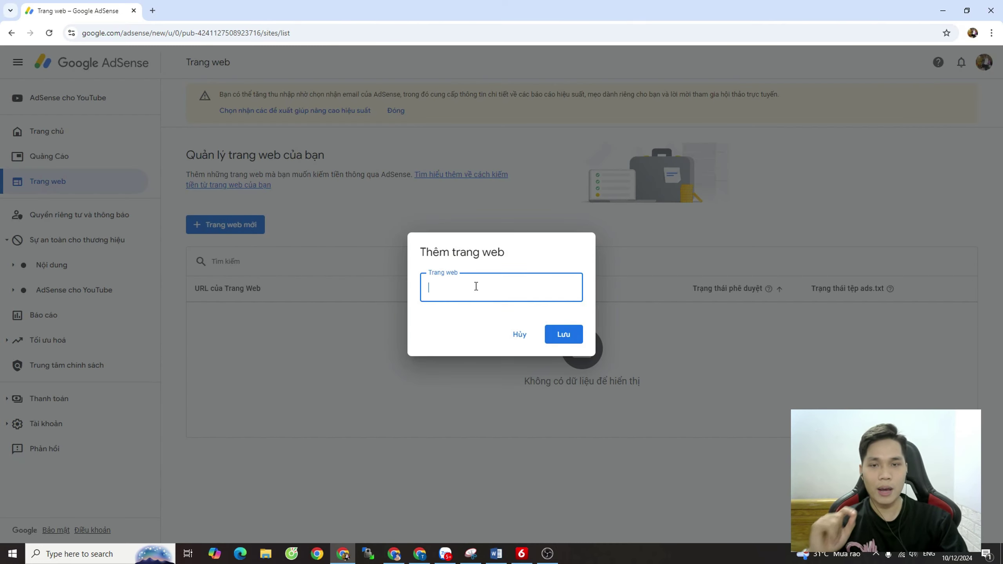
pyautogui.click(153, 11)
pyautogui.write('thinhtony.com')
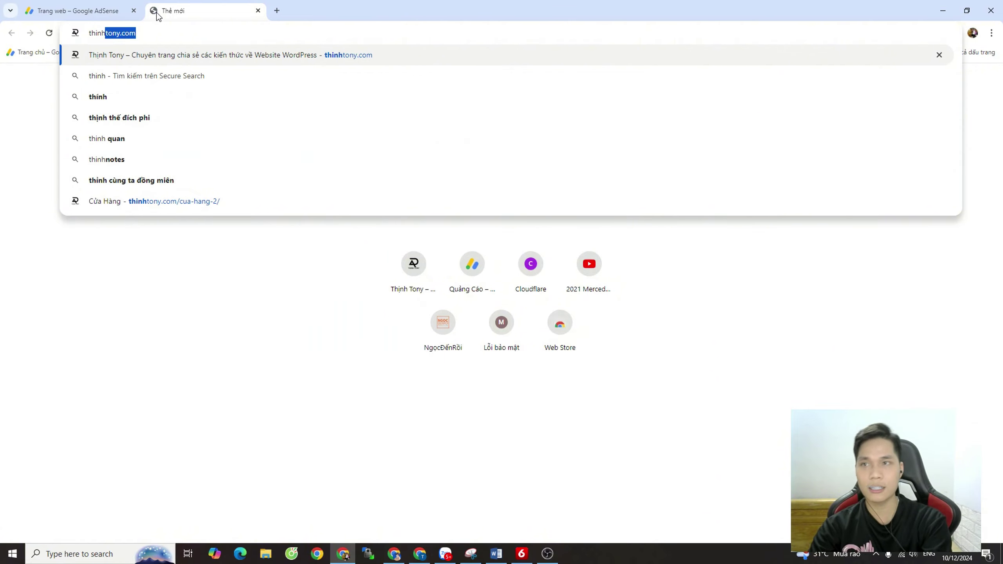
pyautogui.press('Return')
pyautogui.click(121, 32)
pyautogui.rightClick(122, 33)
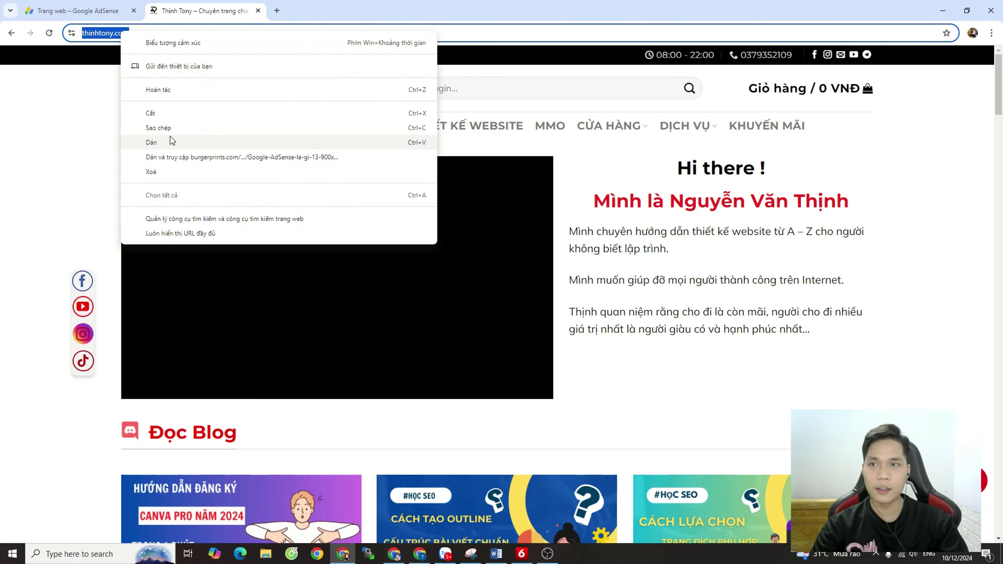
pyautogui.click(170, 137)
# Paste the thinhtony.com address into the AdSense Trang web field and save it
pyautogui.click(75, 11)
pyautogui.rightClick(451, 287)
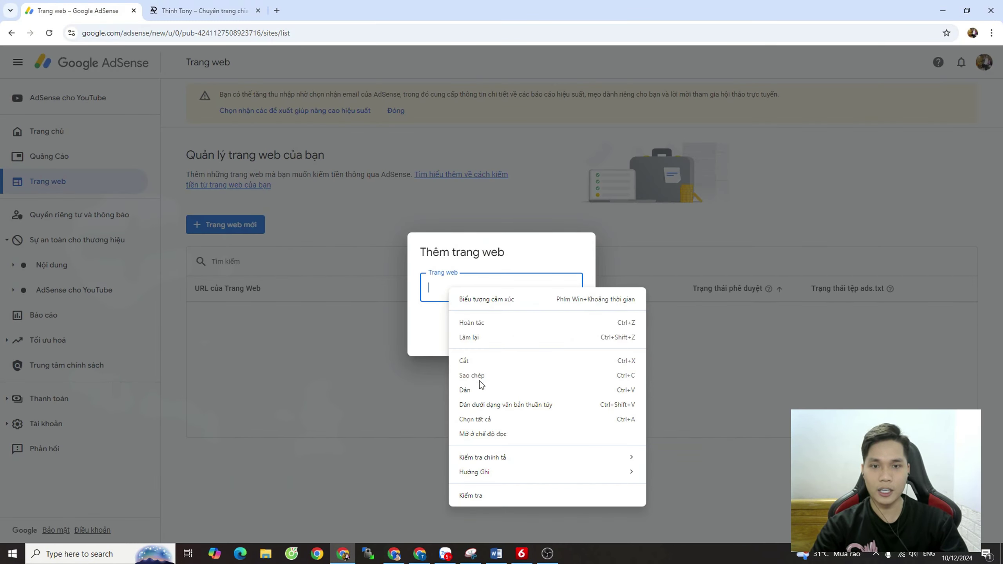
pyautogui.click(480, 381)
pyautogui.click(563, 335)
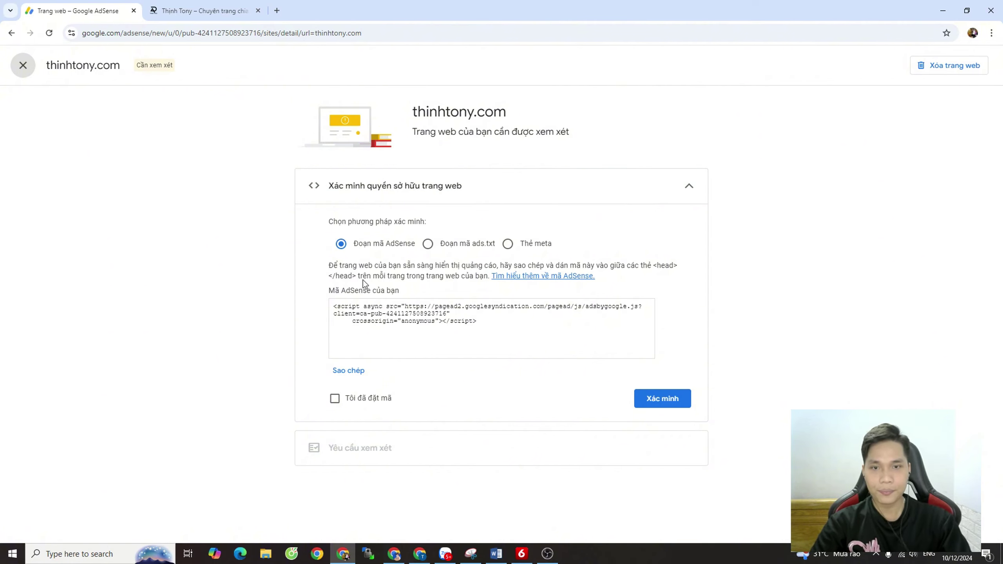
# Select and copy the snippet in the 'Mã AdSense của bạn' box
pyautogui.moveTo(330, 267); pyautogui.dragTo(422, 314)
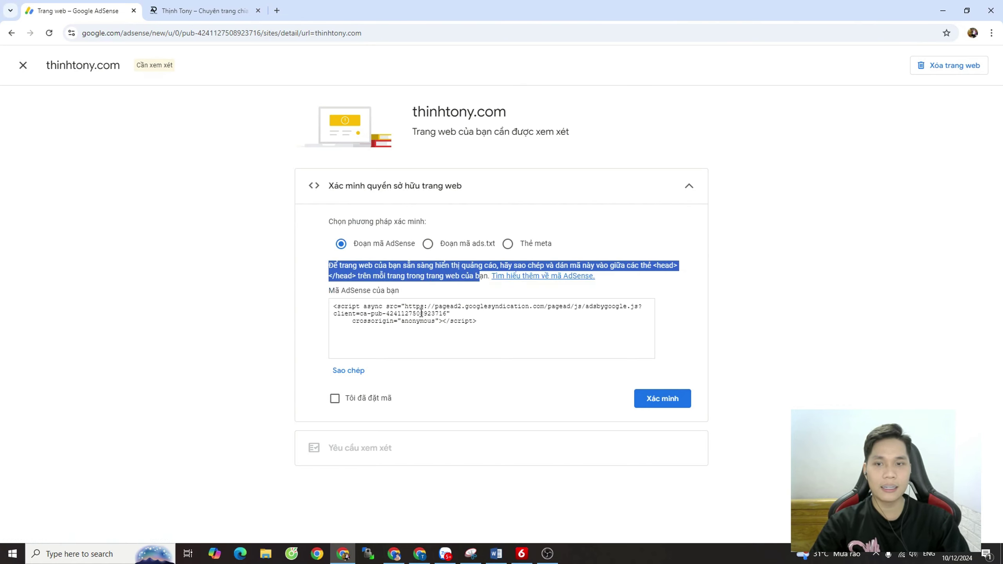
pyautogui.click(497, 332)
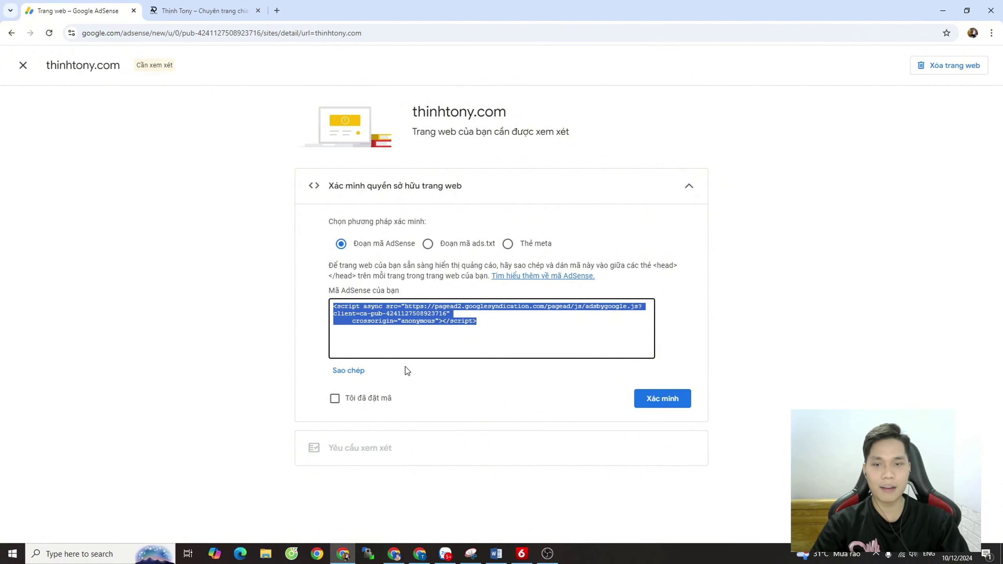
pyautogui.click(357, 372)
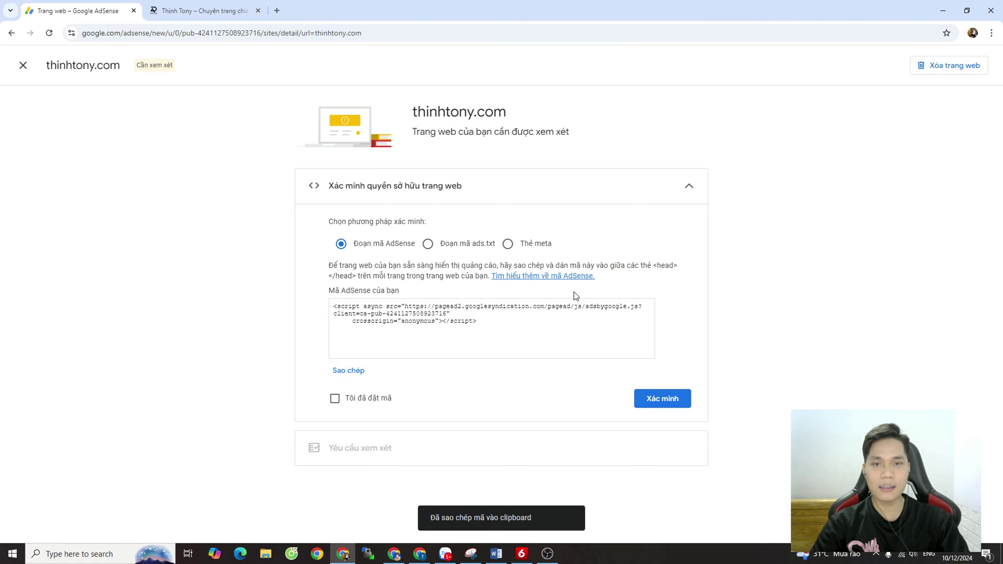
# In WordPress admin, go to Flatsome > Advanced Global Settings with the Header Scripts box
pyautogui.click(421, 556)
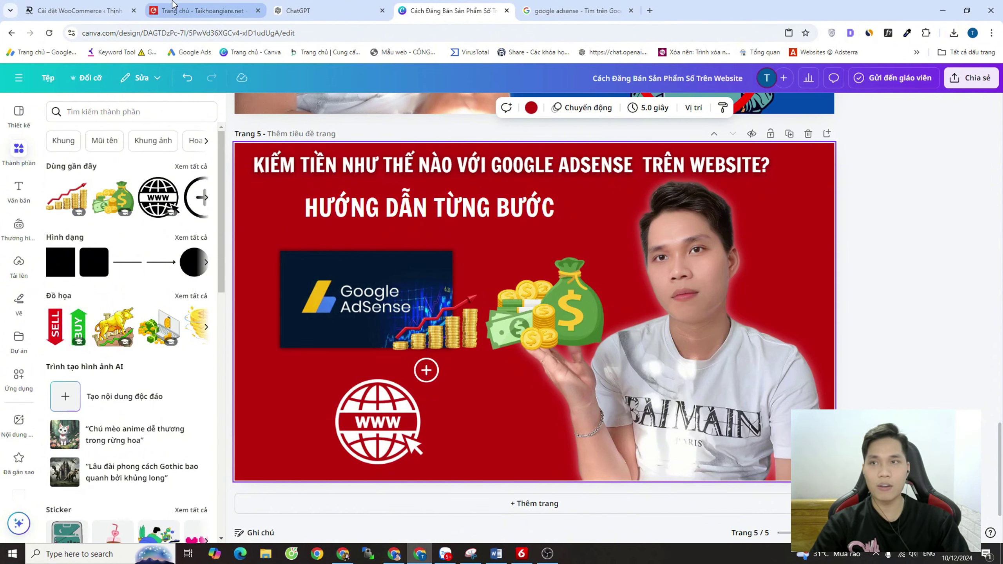
pyautogui.click(111, 9)
pyautogui.moveTo(55, 103)
pyautogui.scroll(5, 51, 101)
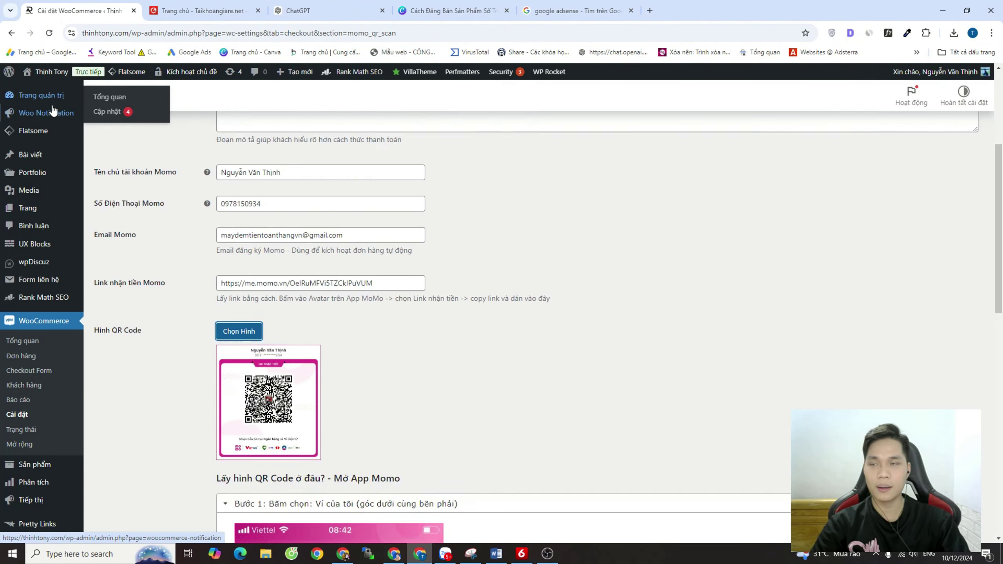
pyautogui.click(51, 98)
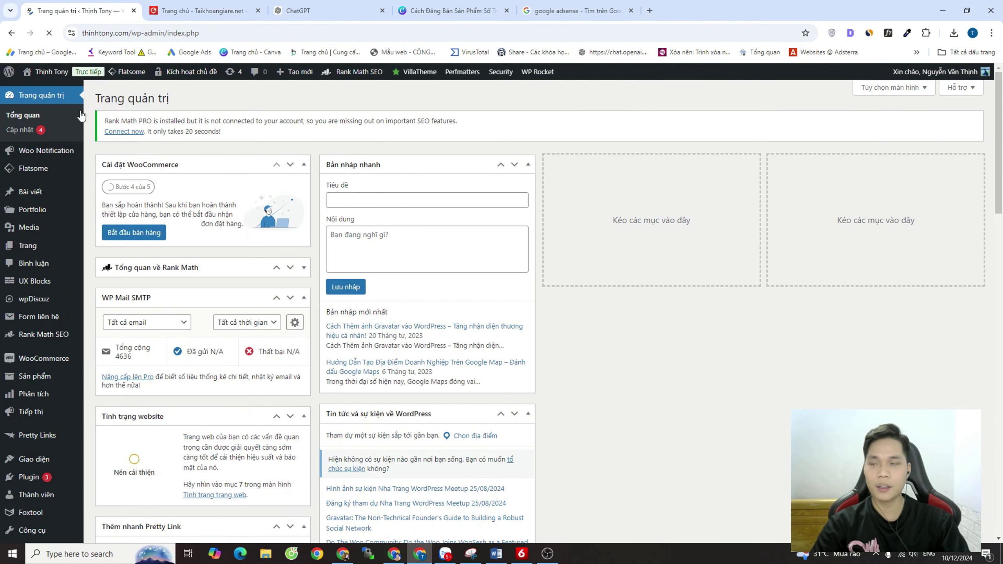
pyautogui.moveTo(38, 166)
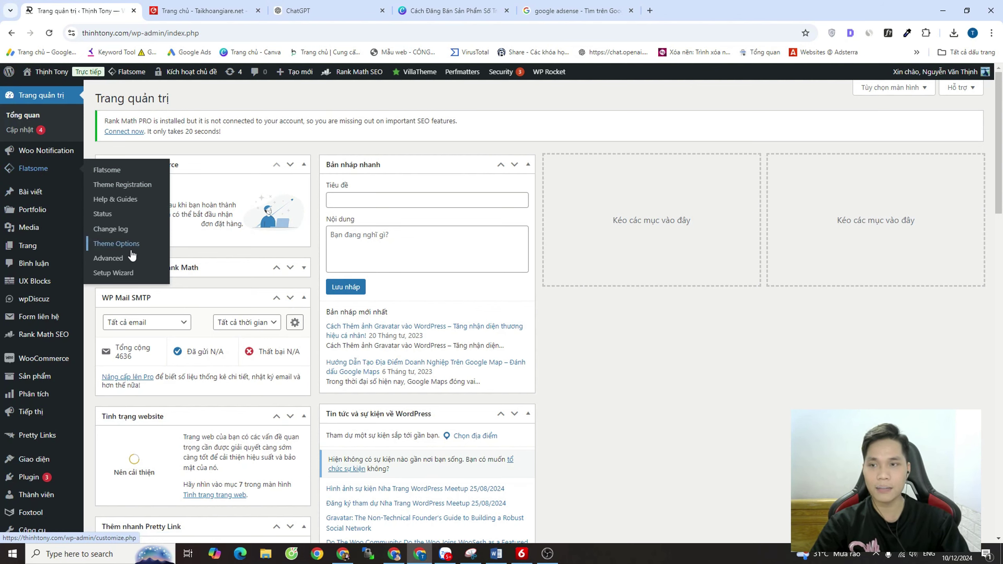
pyautogui.click(90, 260)
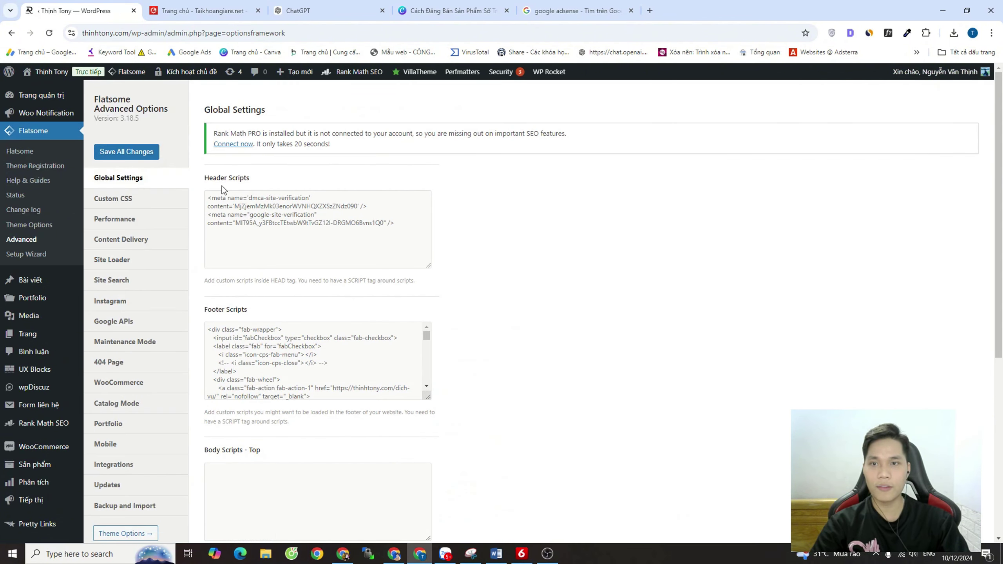
# Paste the AdSense script on a new line in Flatsome's Header Scripts box
pyautogui.moveTo(259, 179); pyautogui.dragTo(206, 182)
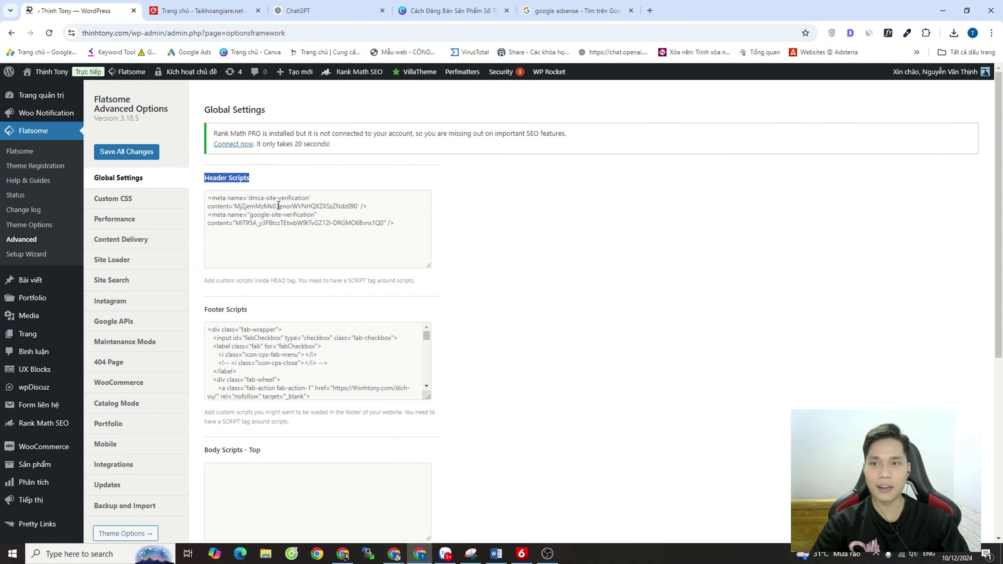
pyautogui.click(398, 230)
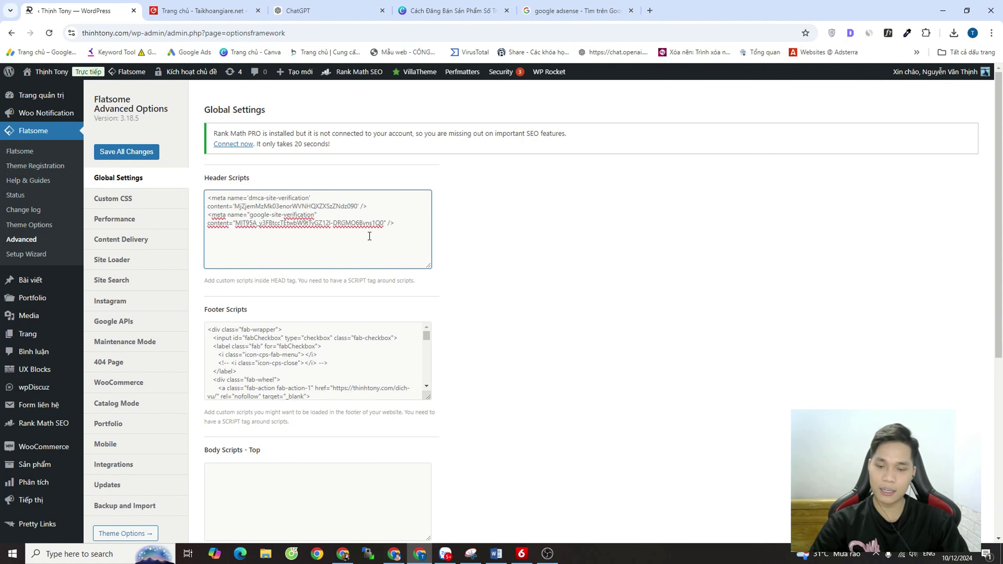
pyautogui.hotkey('ctrl', 'v')
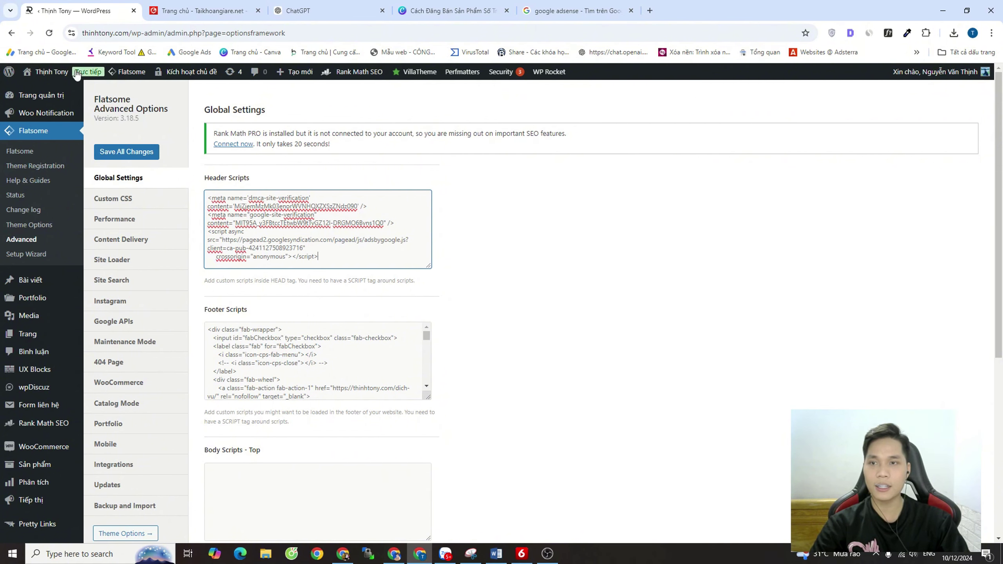
pyautogui.click(49, 32)
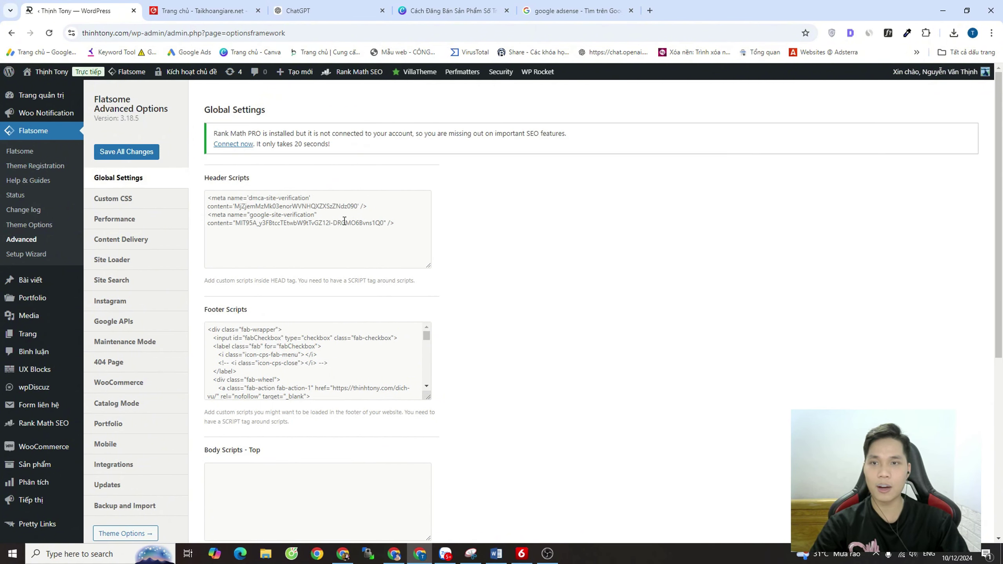
pyautogui.click(410, 226)
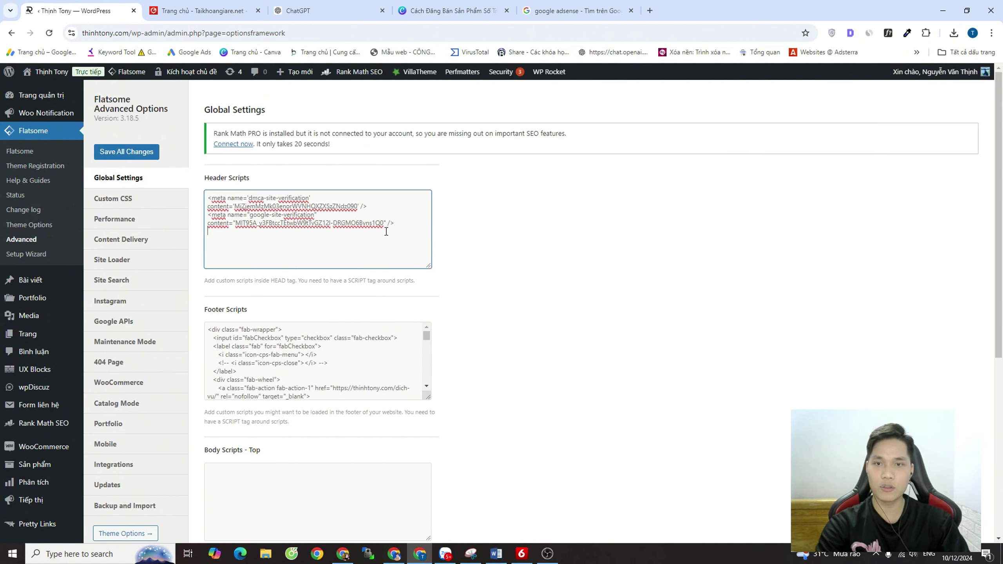
pyautogui.hotkey('ctrl', 'v')
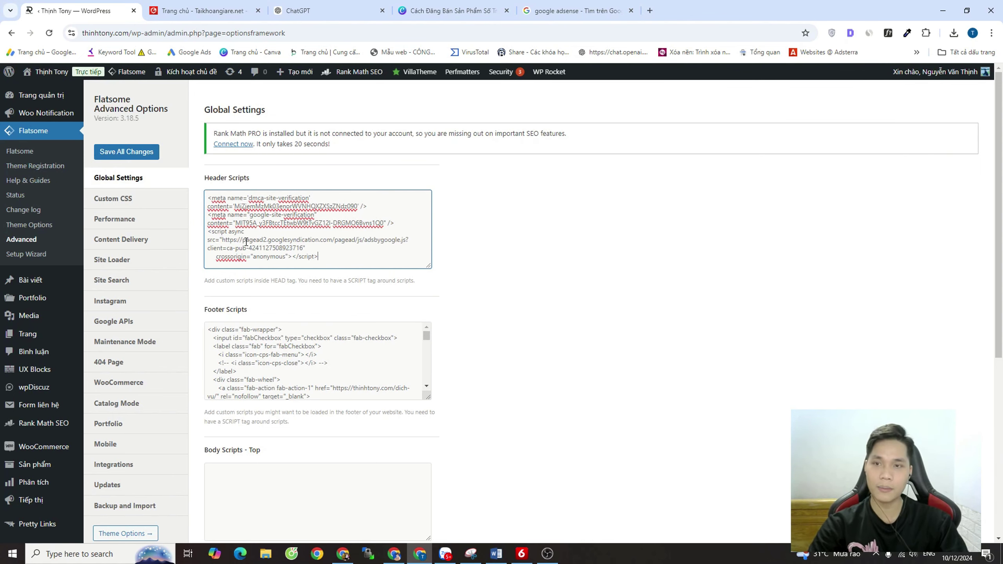
# Save all Flatsome option changes and return to the AdSense verification page
pyautogui.scroll(-6, 339, 237)
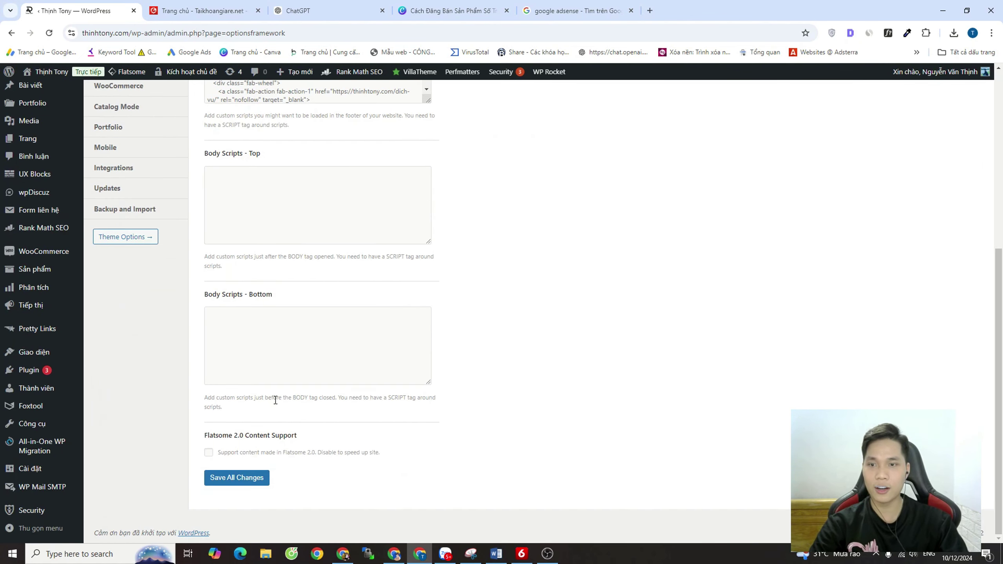
pyautogui.click(236, 477)
pyautogui.scroll(6, 465, 315)
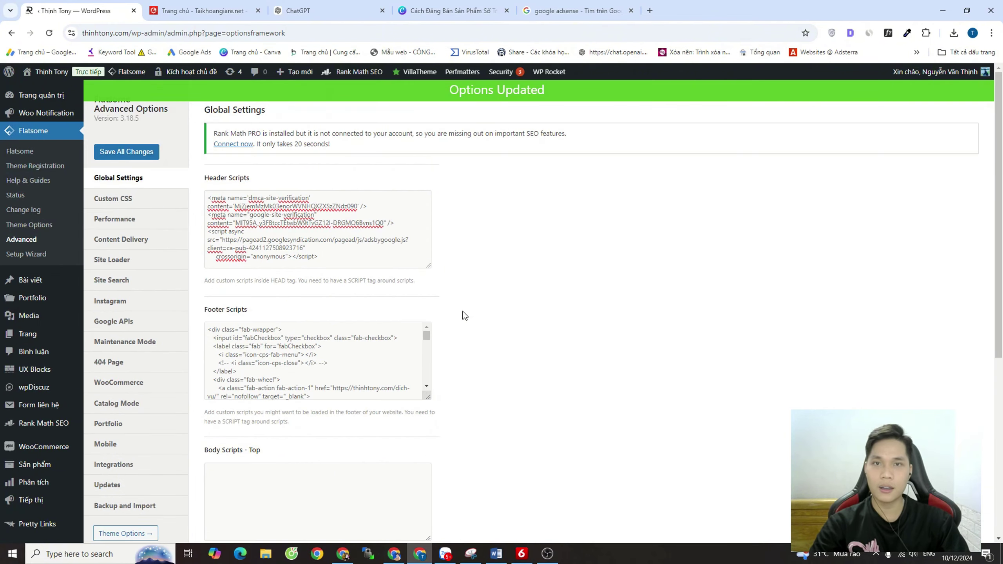
pyautogui.hotkey('alt', 'Tab')
# Tick 'Tôi đã đặt mã' and submit thinhtony.com for ownership verification with Xác minh
pyautogui.click(645, 407)
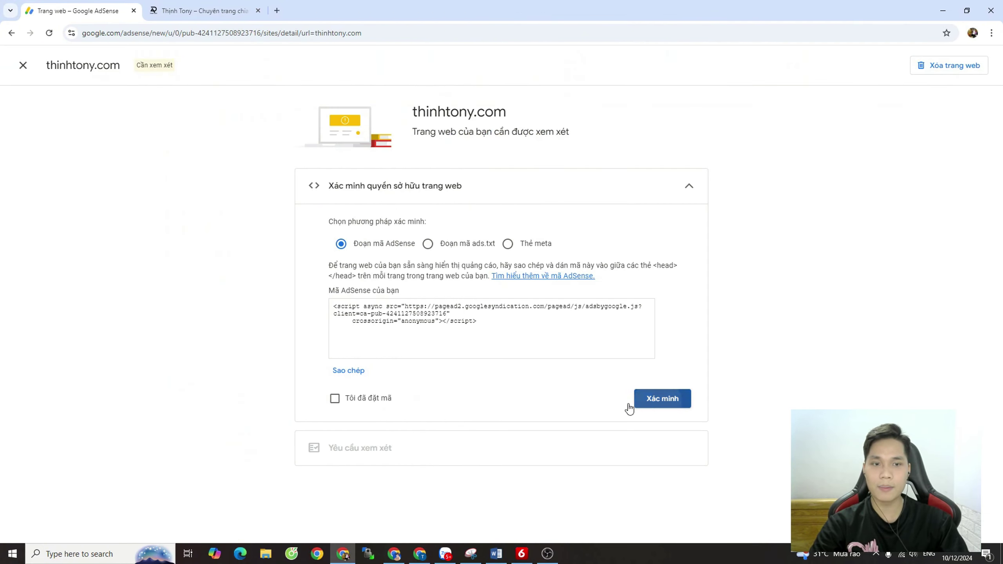
pyautogui.click(335, 398)
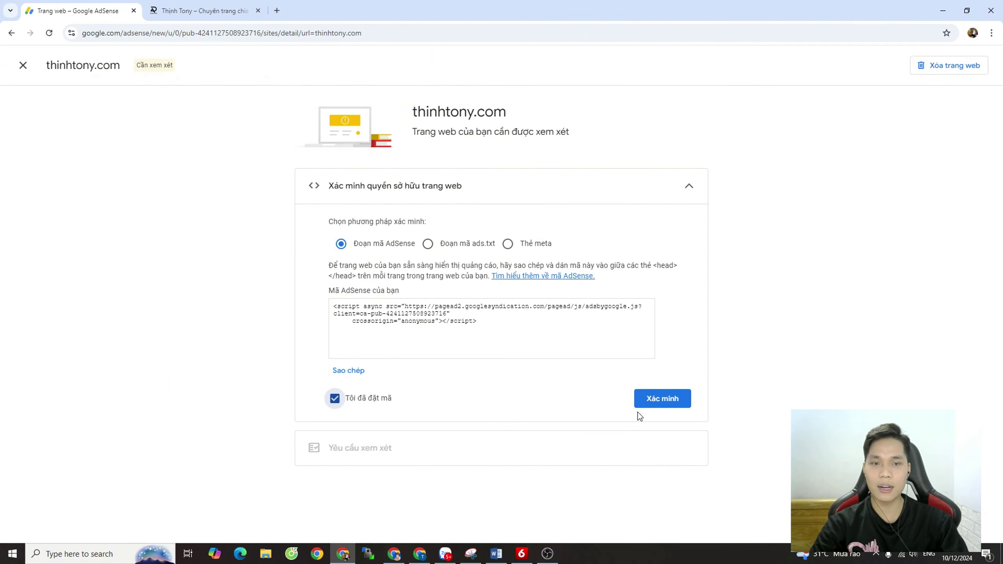
pyautogui.click(651, 401)
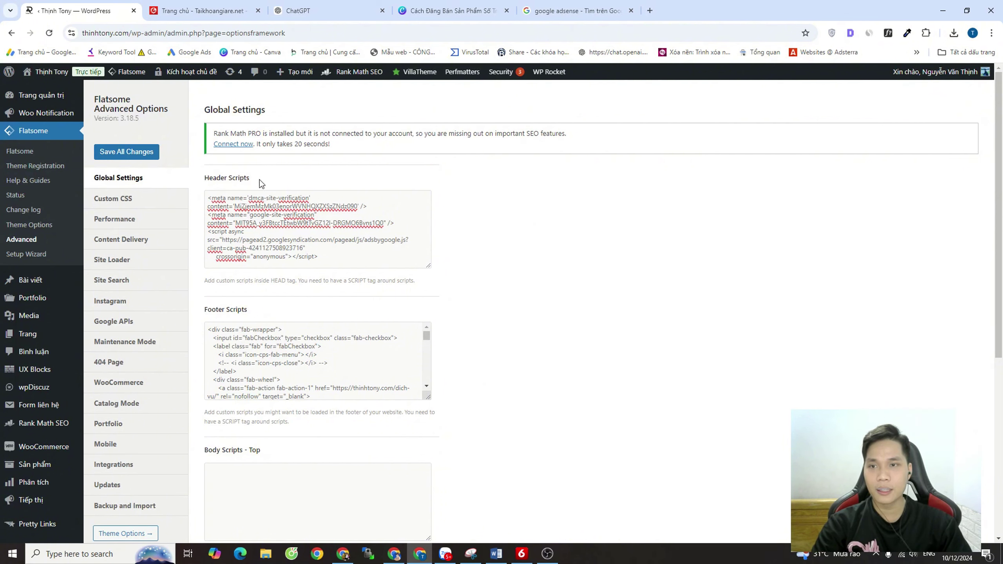
pyautogui.moveTo(260, 179); pyautogui.dragTo(204, 180)
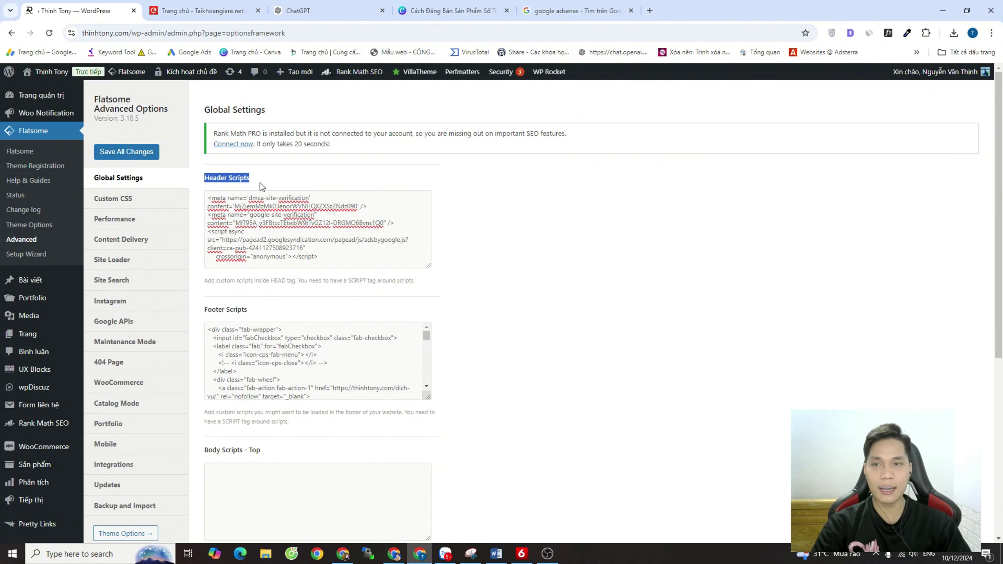
# On thinhtony.com, go to THIẾT KẾ WEBSITE and open the full blog post list
pyautogui.click(497, 153)
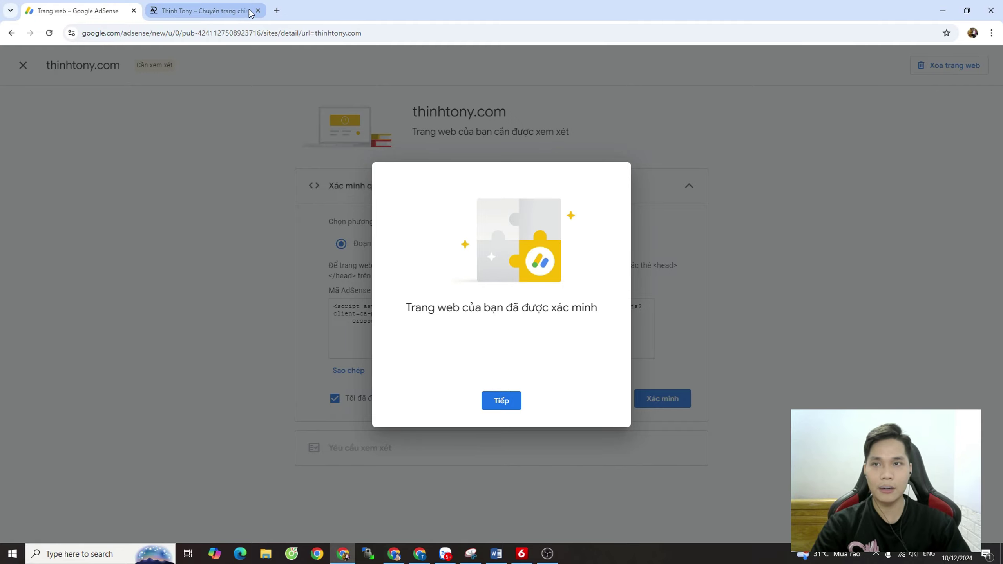
pyautogui.click(206, 11)
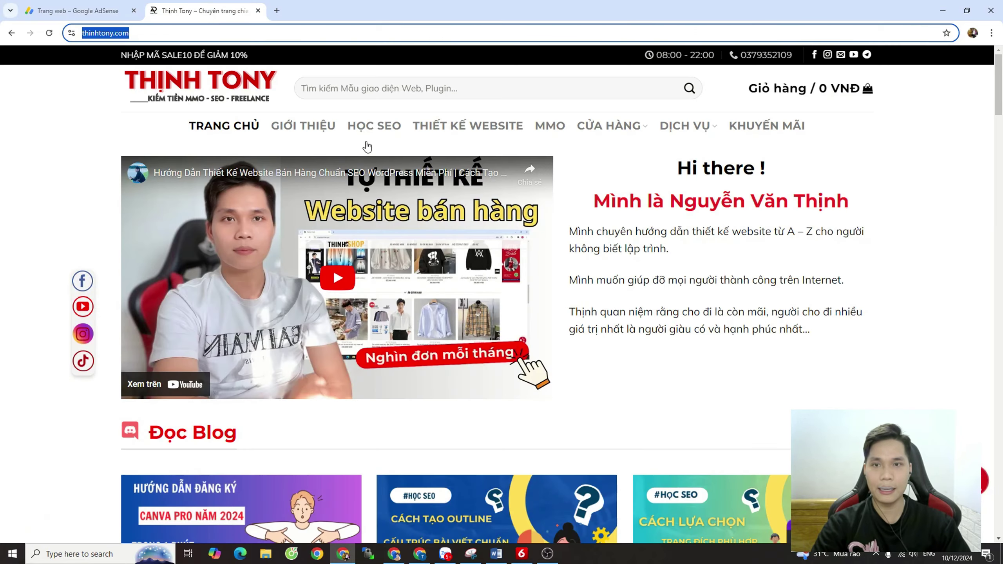
pyautogui.click(468, 126)
pyautogui.scroll(-5, 419, 203)
pyautogui.scroll(-15, 420, 203)
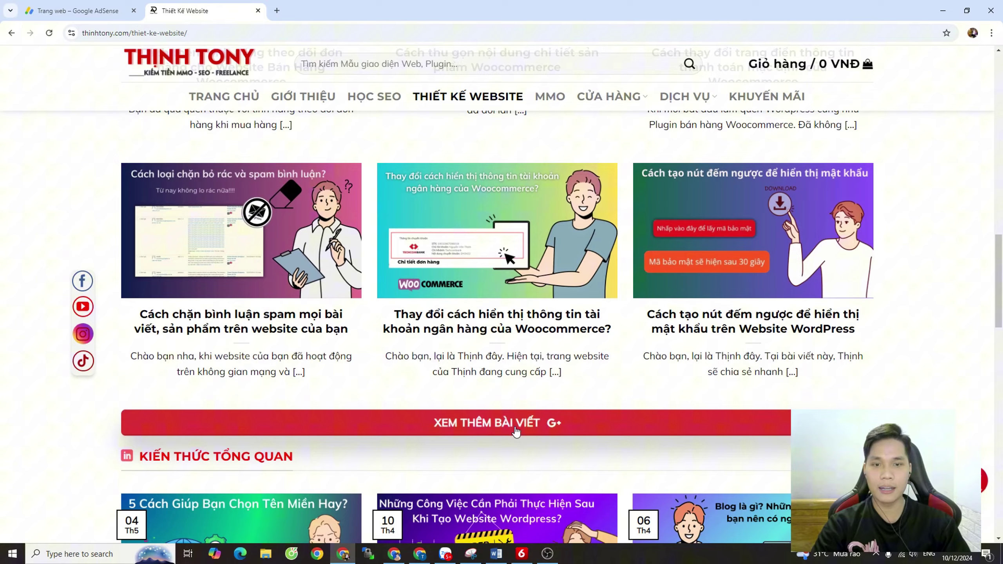
pyautogui.click(515, 430)
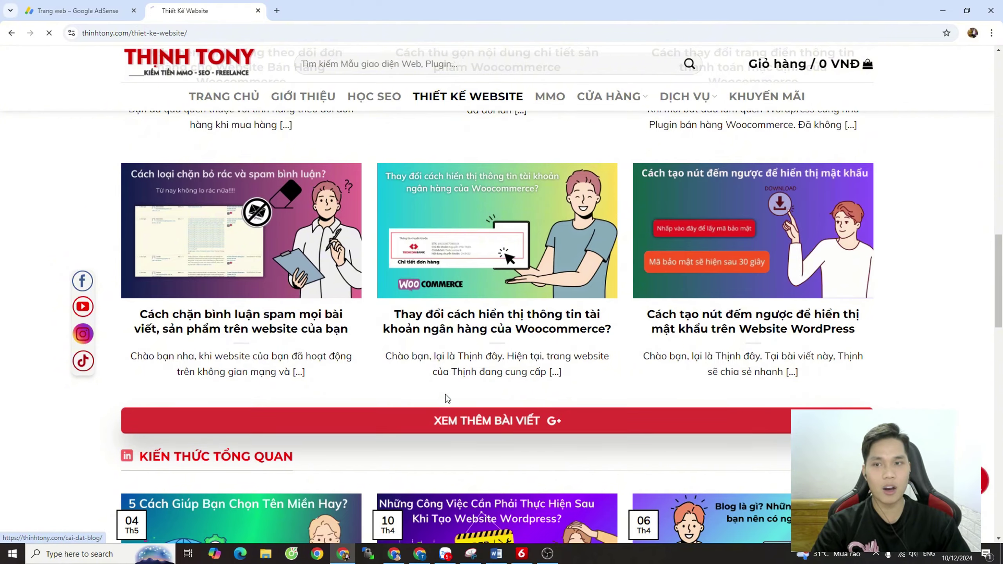
# Page to page 3 of the blog list and open the header/footer code post
pyautogui.scroll(-10, 459, 291)
pyautogui.scroll(-15, 463, 286)
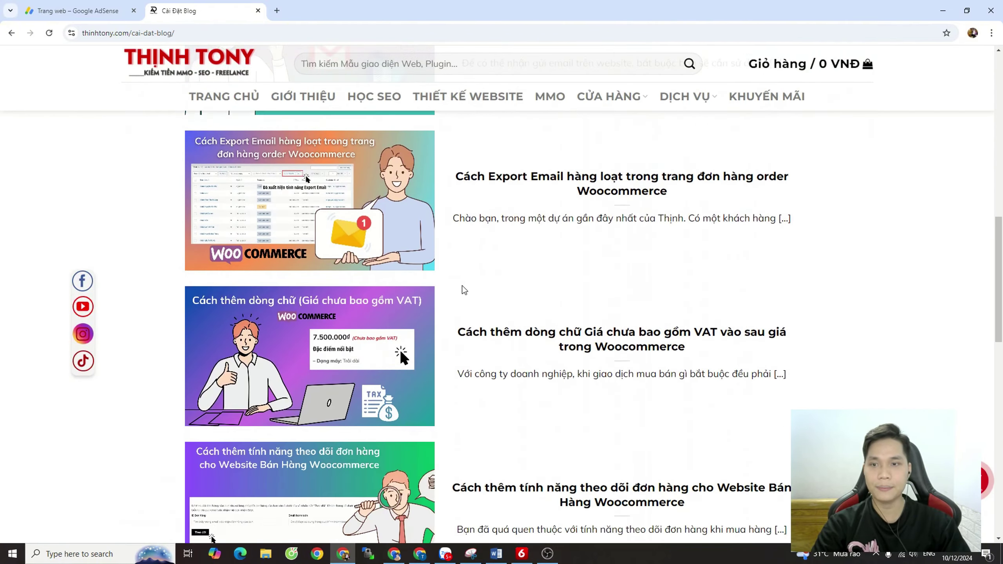
pyautogui.scroll(-8, 463, 285)
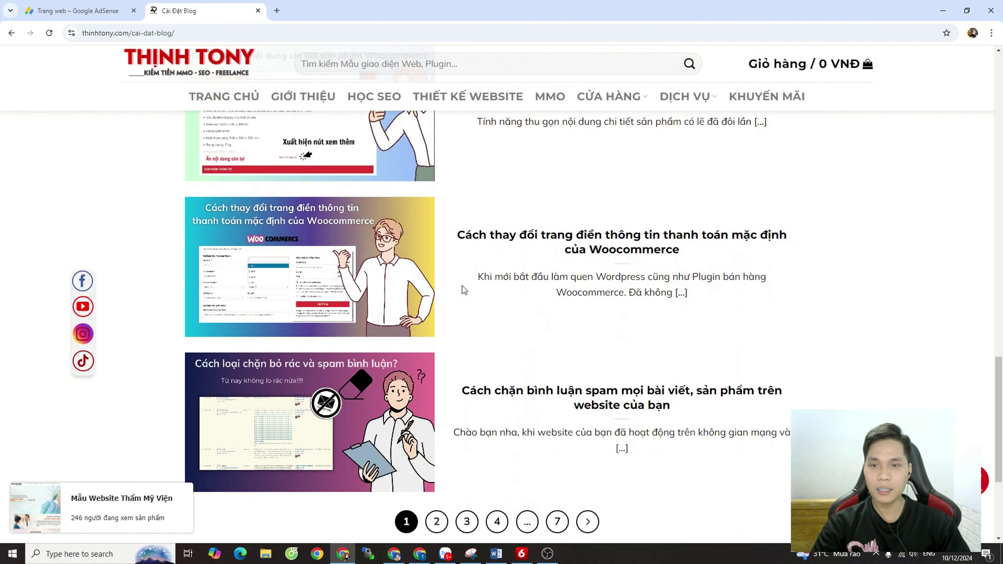
pyautogui.click(429, 375)
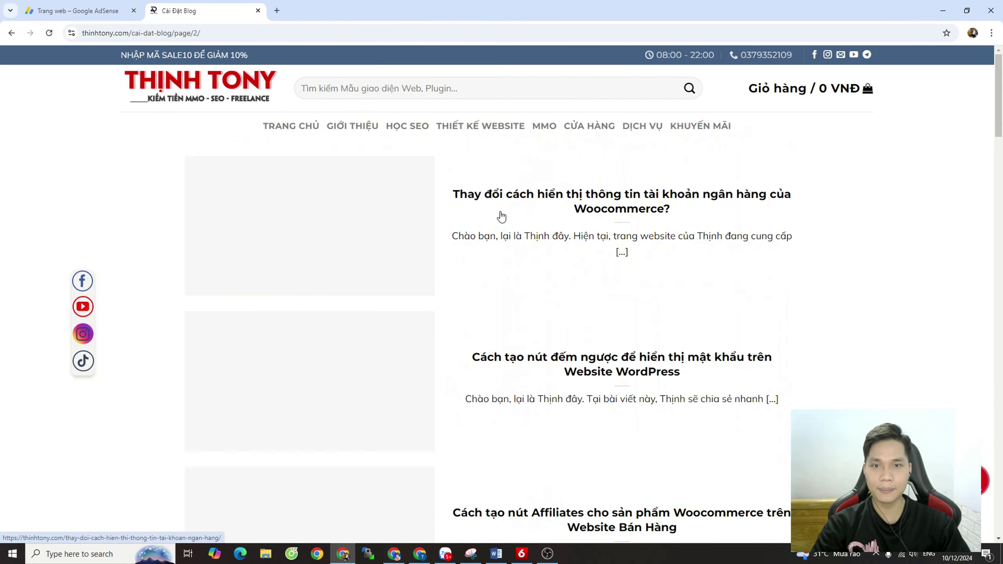
pyautogui.scroll(-5, 488, 221)
pyautogui.scroll(-15, 460, 241)
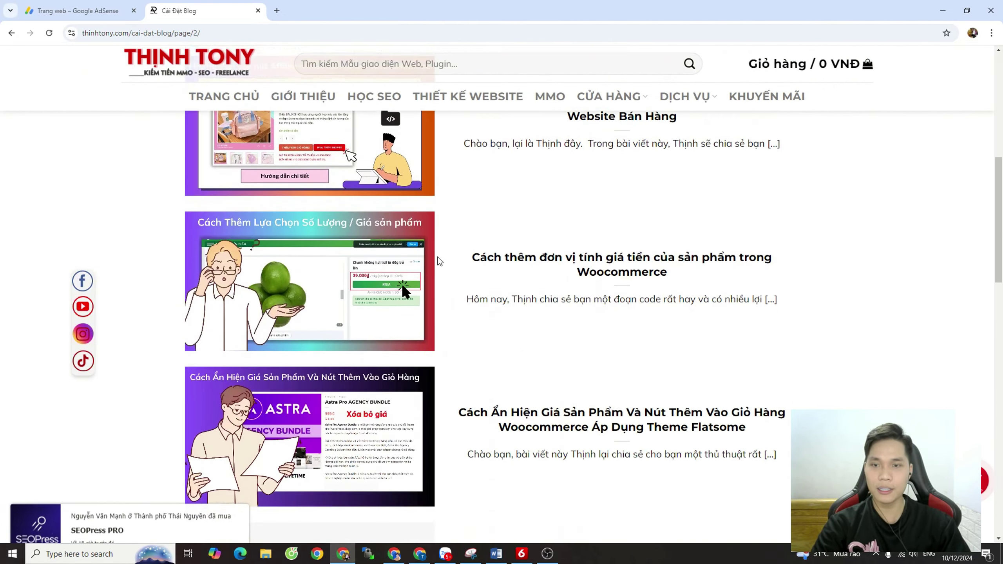
pyautogui.scroll(-10, 419, 263)
pyautogui.click(446, 375)
pyautogui.scroll(-15, 356, 253)
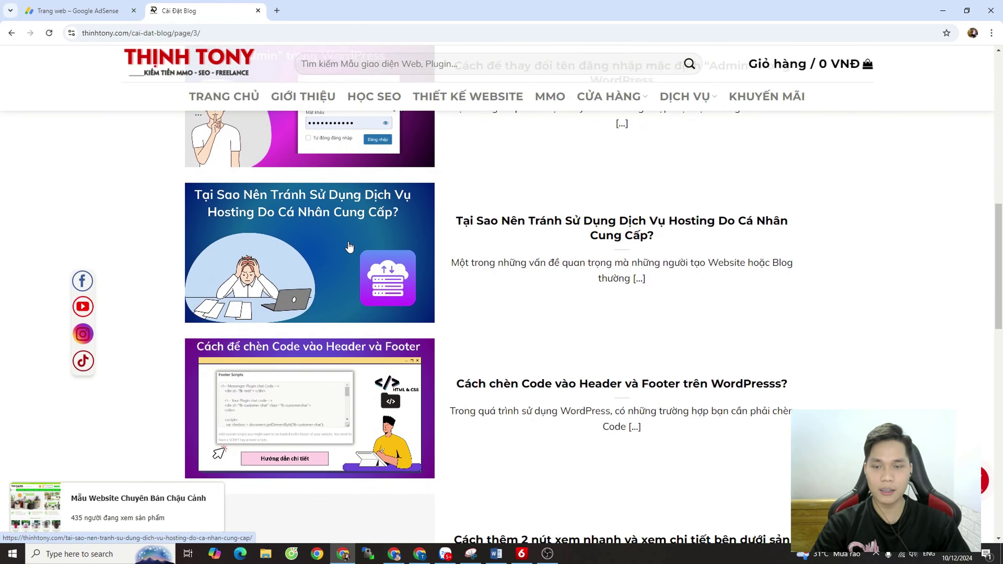
pyautogui.scroll(-5, 349, 247)
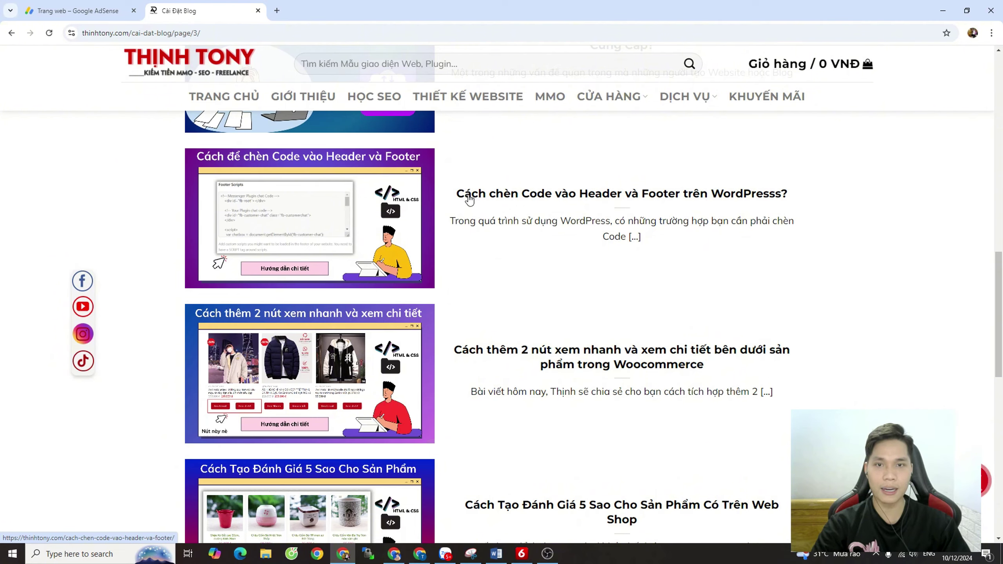
pyautogui.click(528, 197)
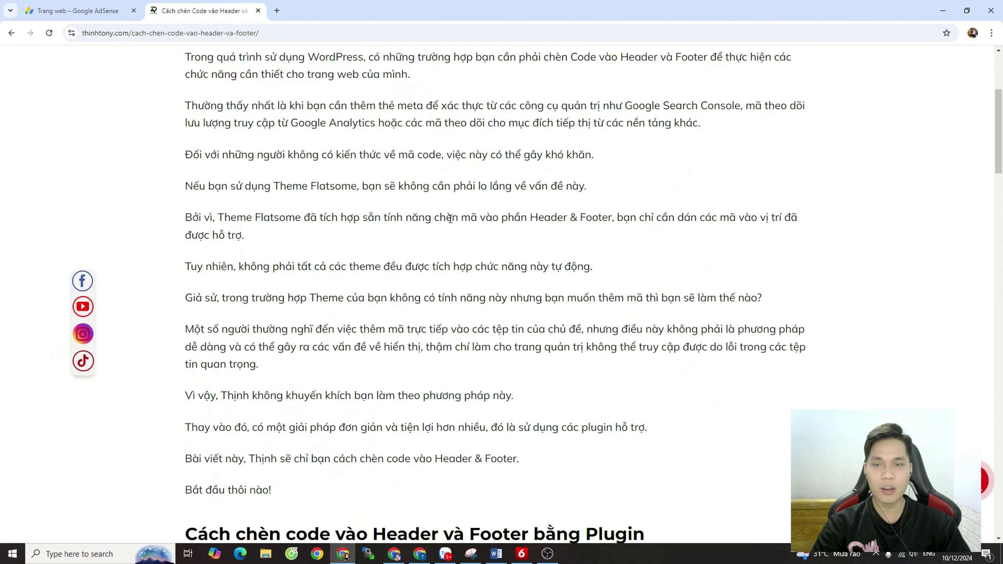
# Read through the header and footer code post, then return to the AdSense site page
pyautogui.scroll(3, 450, 218)
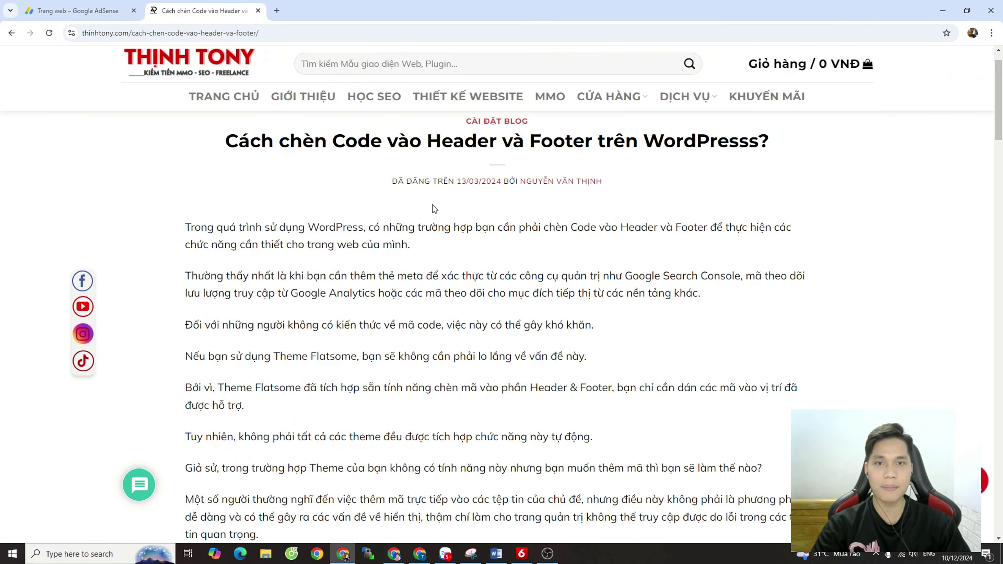
pyautogui.scroll(1, 443, 202)
pyautogui.moveTo(226, 180); pyautogui.dragTo(691, 225)
pyautogui.scroll(-15, 691, 224)
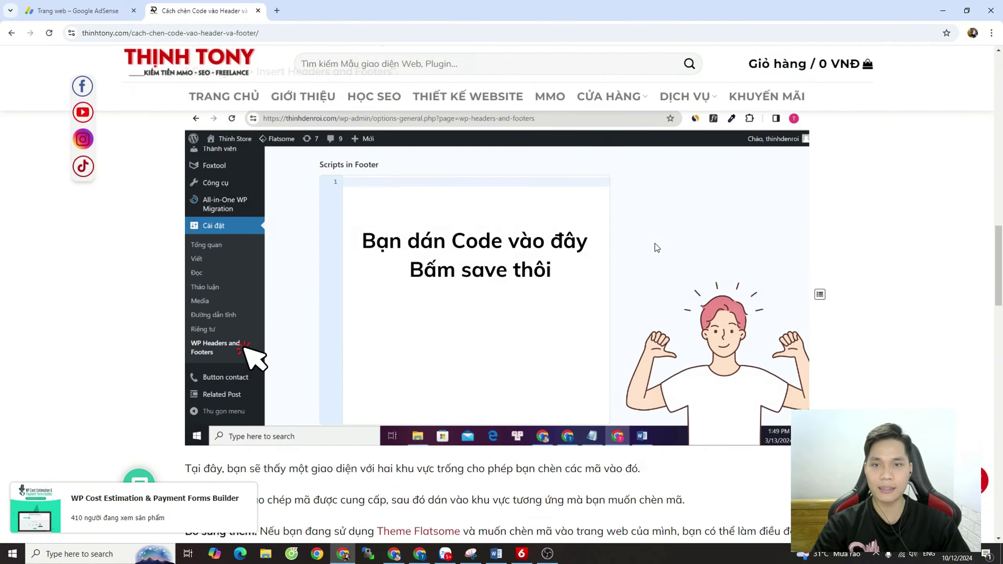
pyautogui.scroll(-15, 655, 243)
pyautogui.scroll(8, 584, 237)
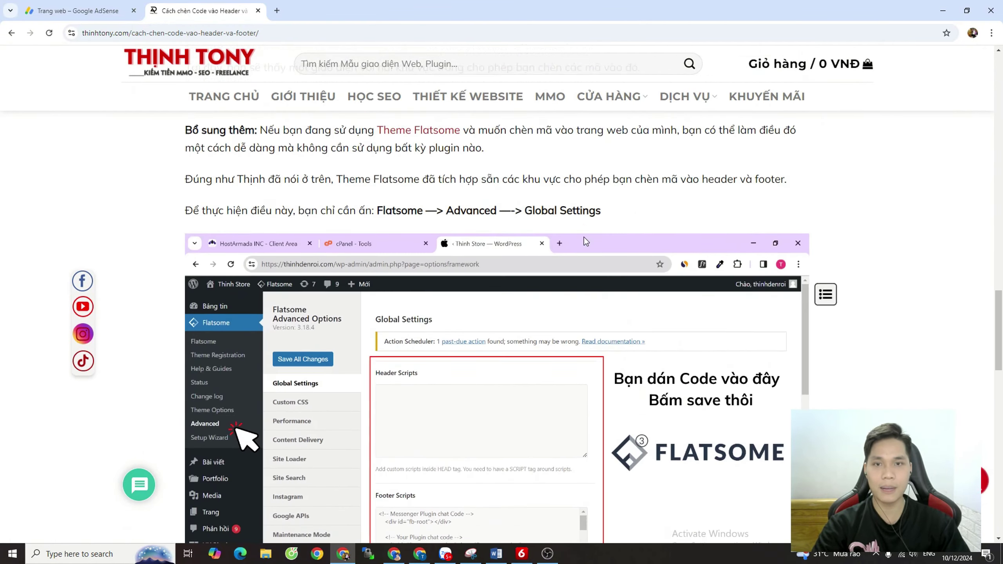
pyautogui.scroll(10, 584, 237)
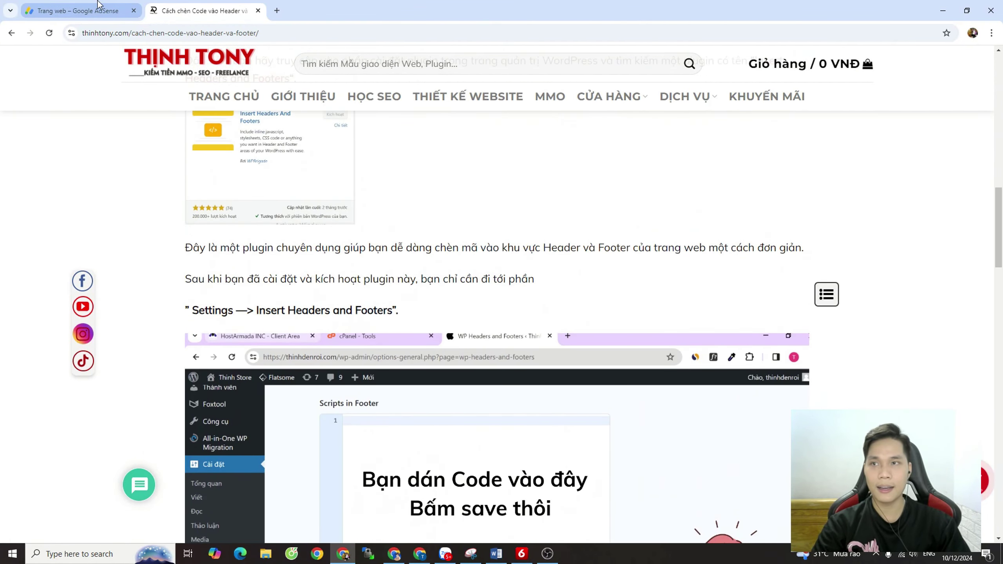
pyautogui.click(98, 5)
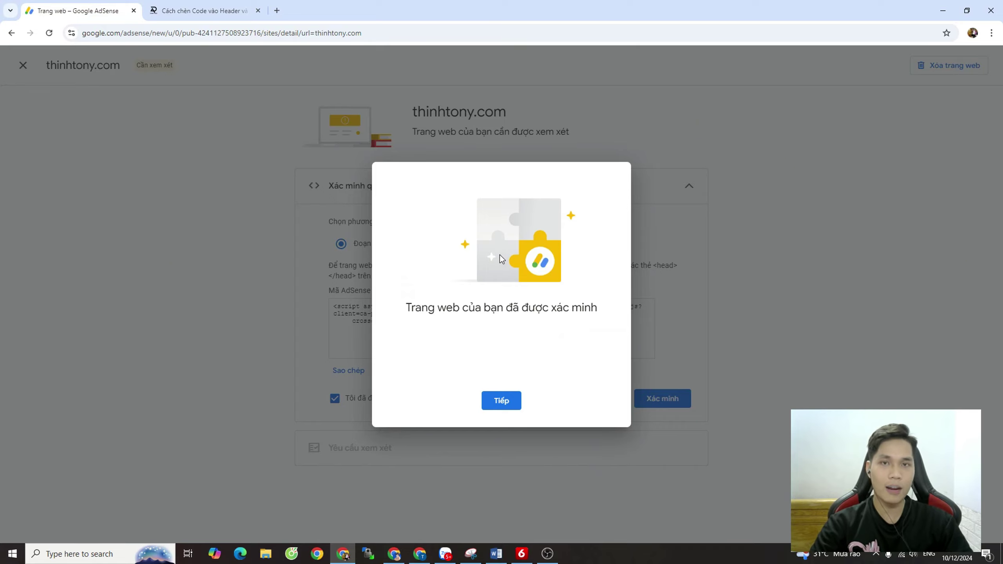
# Dismiss the verified message and request a review of thinhtony.com, noting the 12 Oct 2024 16:26 time
pyautogui.click(501, 401)
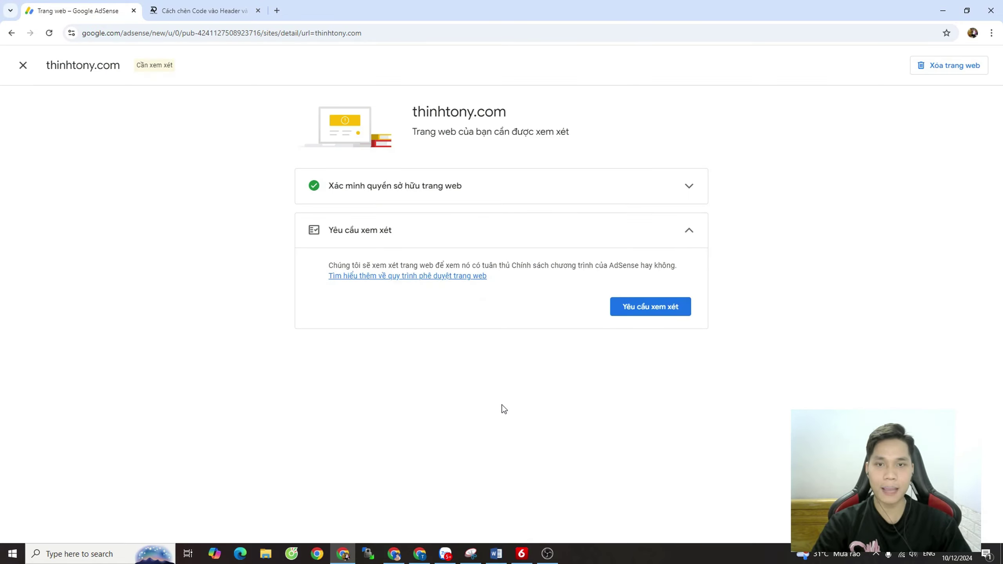
pyautogui.click(690, 185)
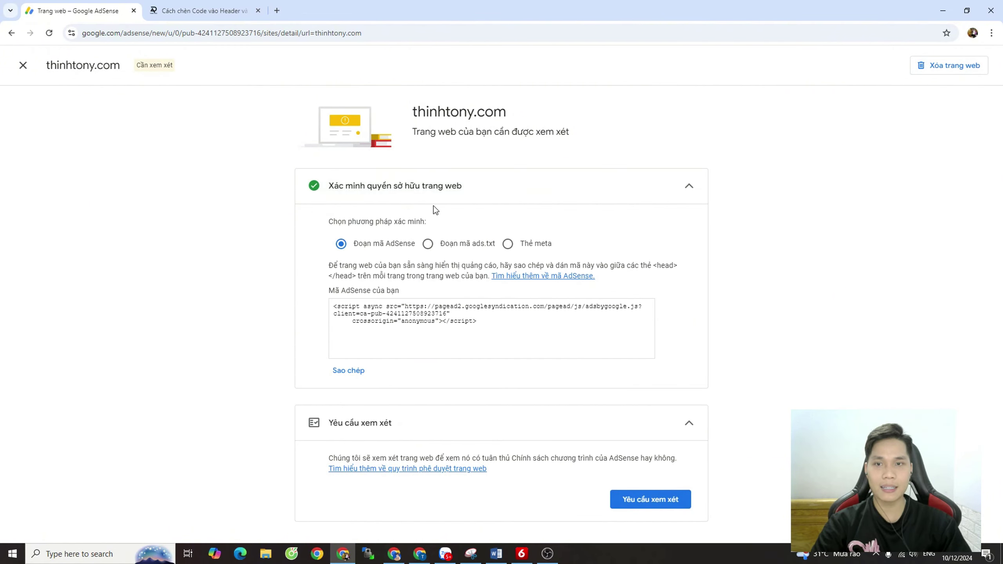
pyautogui.click(697, 196)
pyautogui.click(693, 236)
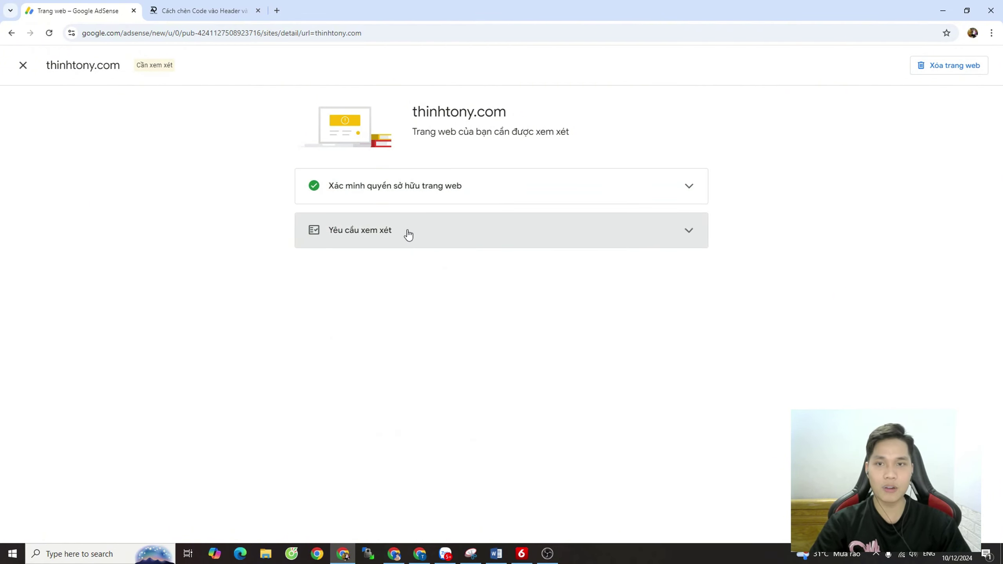
pyautogui.click(683, 229)
pyautogui.click(654, 308)
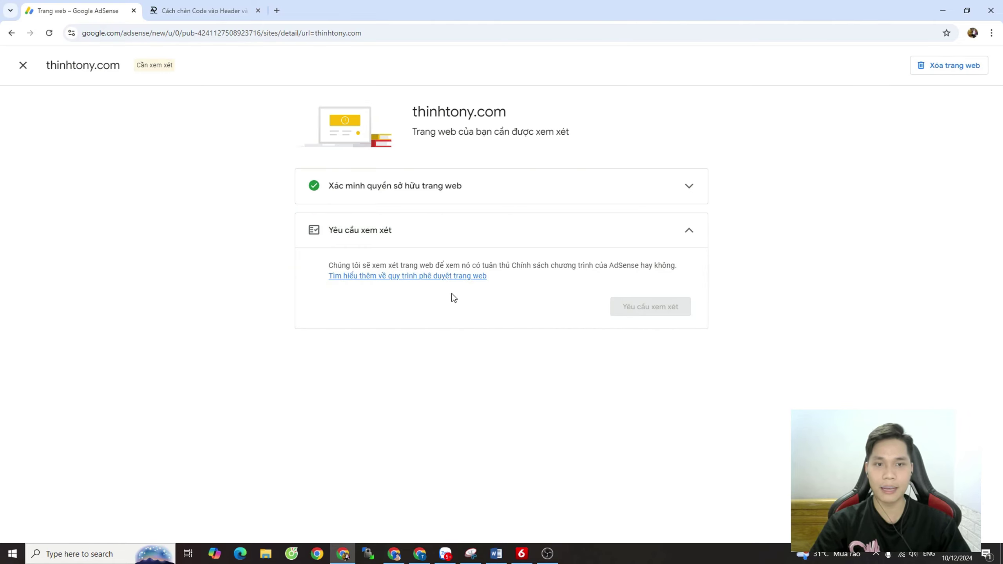
pyautogui.click(686, 232)
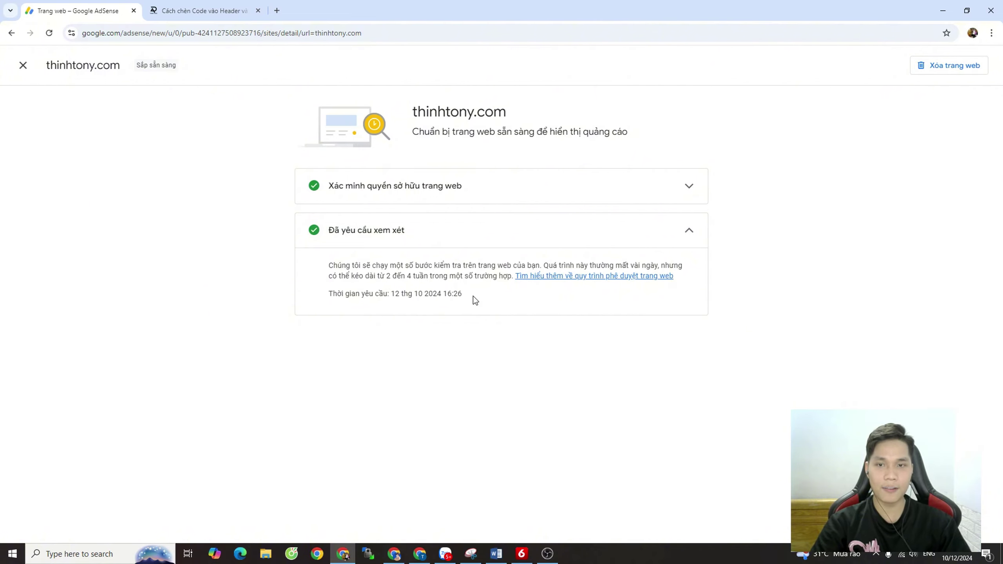
pyautogui.moveTo(473, 294); pyautogui.dragTo(312, 267)
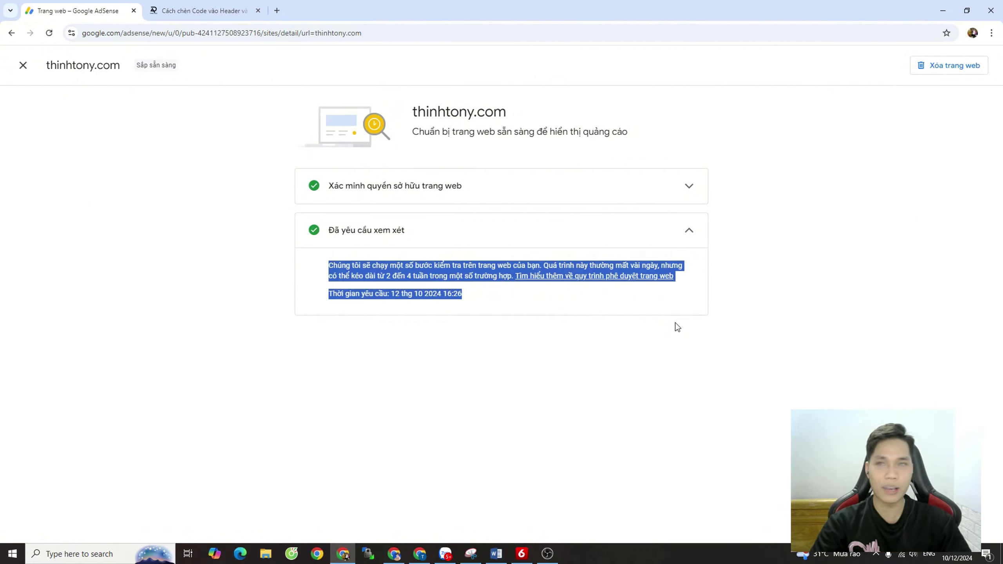
# Close thinhtony.com's details to return to the AdSense sites list, then check today's date
pyautogui.click(23, 65)
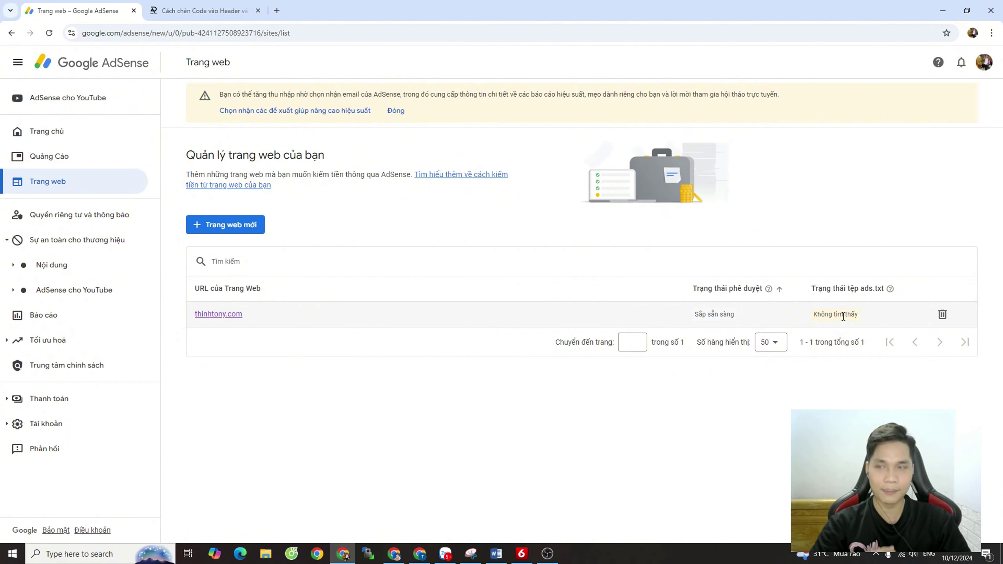
pyautogui.click(953, 557)
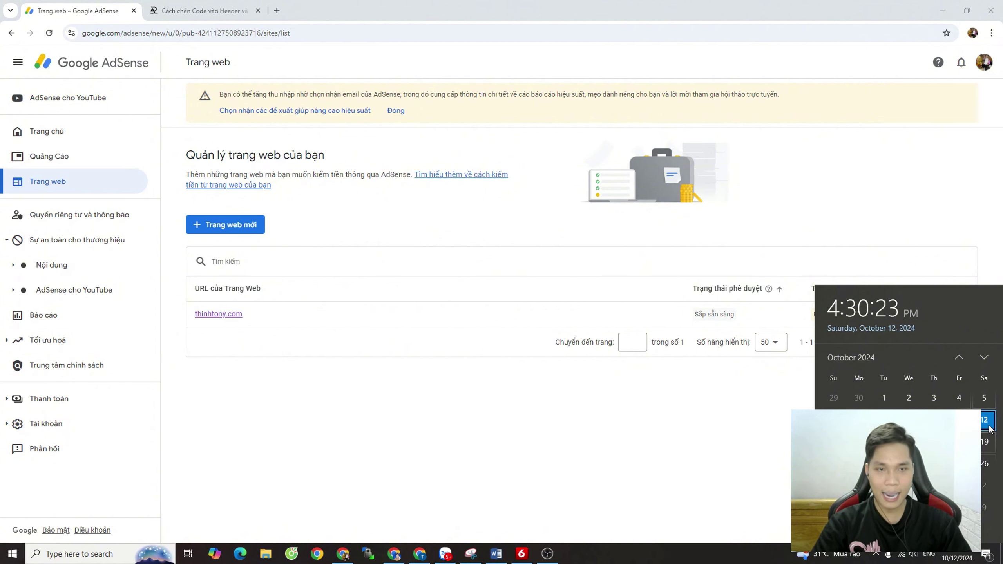
pyautogui.click(617, 353)
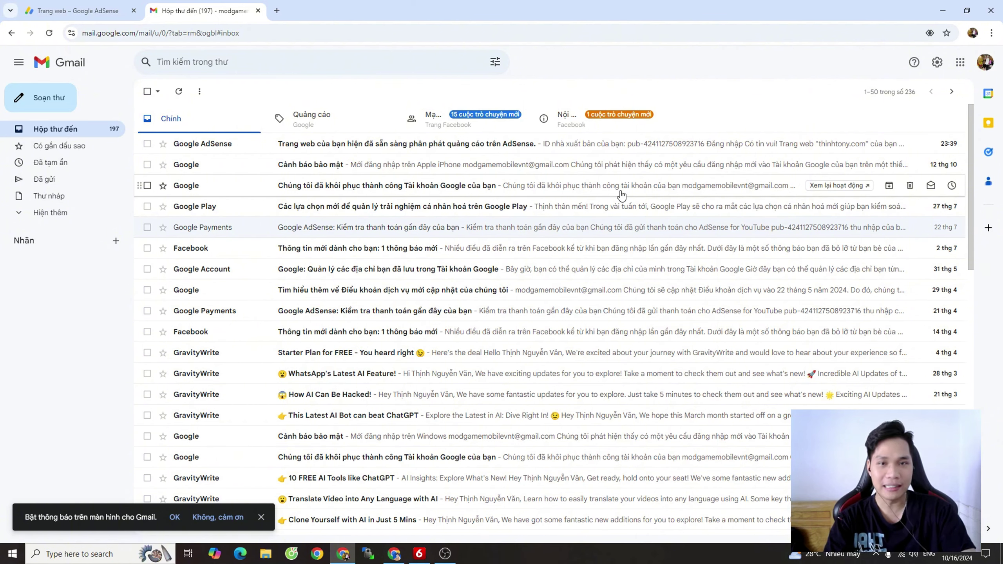
# Open the Google AdSense 'Có tin vui!' email saying thinhtony.com is ready to show ads
pyautogui.click(955, 554)
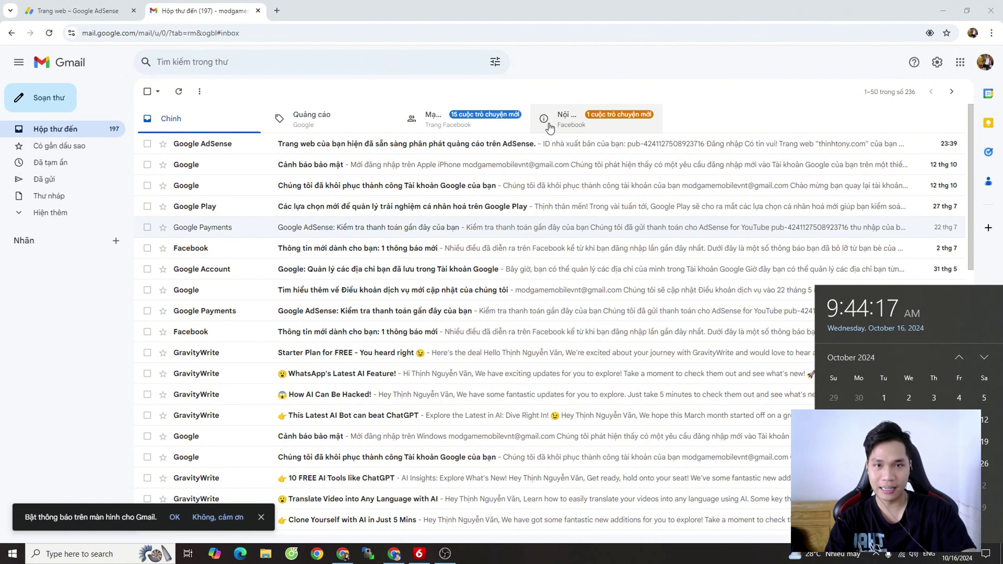
pyautogui.click(547, 152)
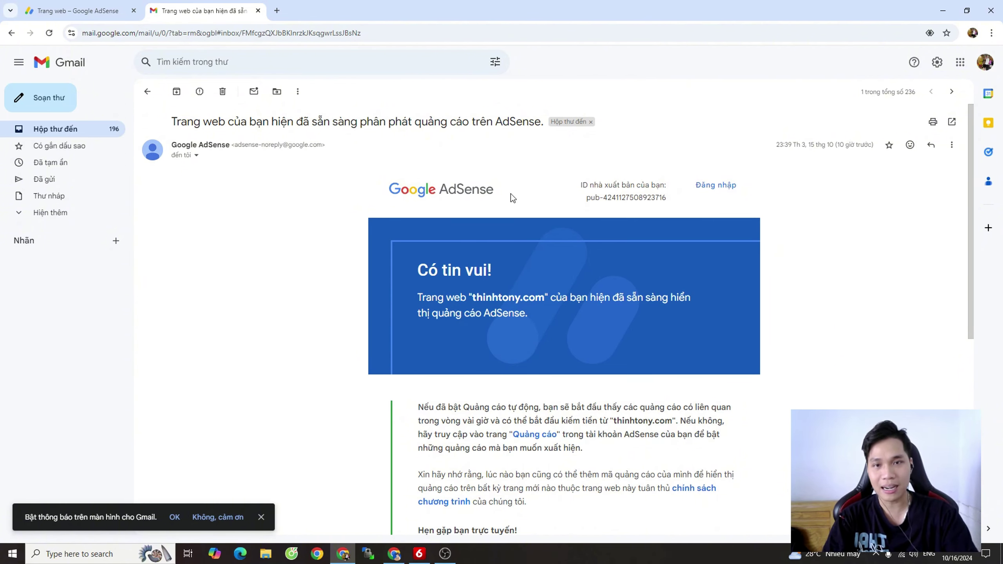
pyautogui.moveTo(510, 197); pyautogui.dragTo(396, 188)
pyautogui.click(328, 249)
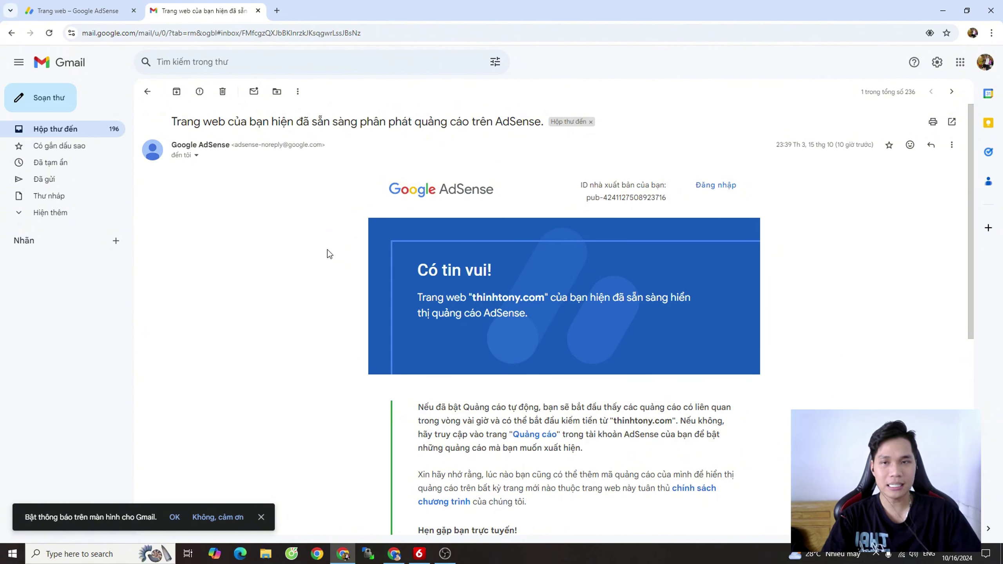
# Highlight the 'Có tin vui!' message, then load thinhtony.com in a new tab
pyautogui.moveTo(503, 323); pyautogui.dragTo(370, 181)
pyautogui.click(277, 10)
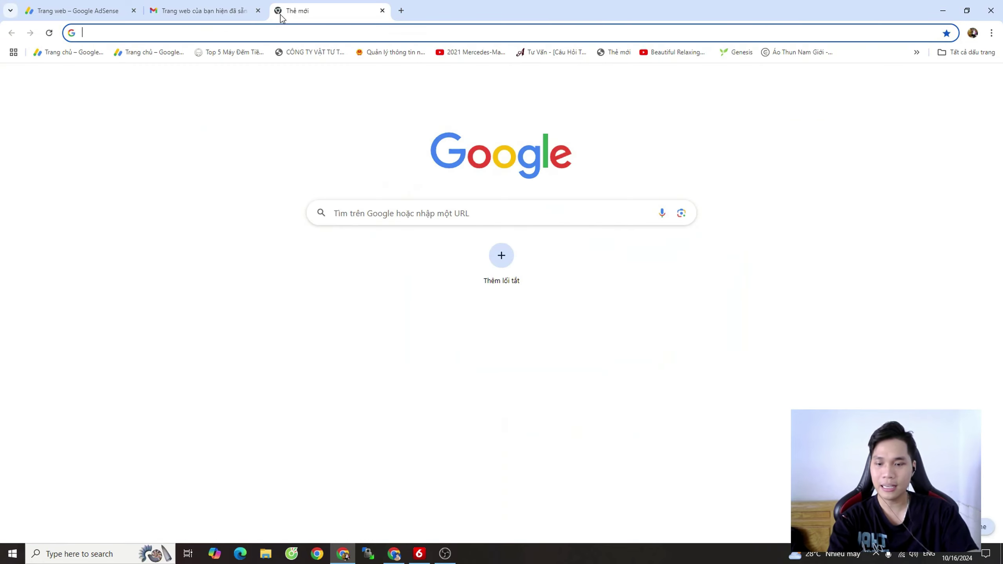
pyautogui.write('thinhtony.com')
pyautogui.press('Return')
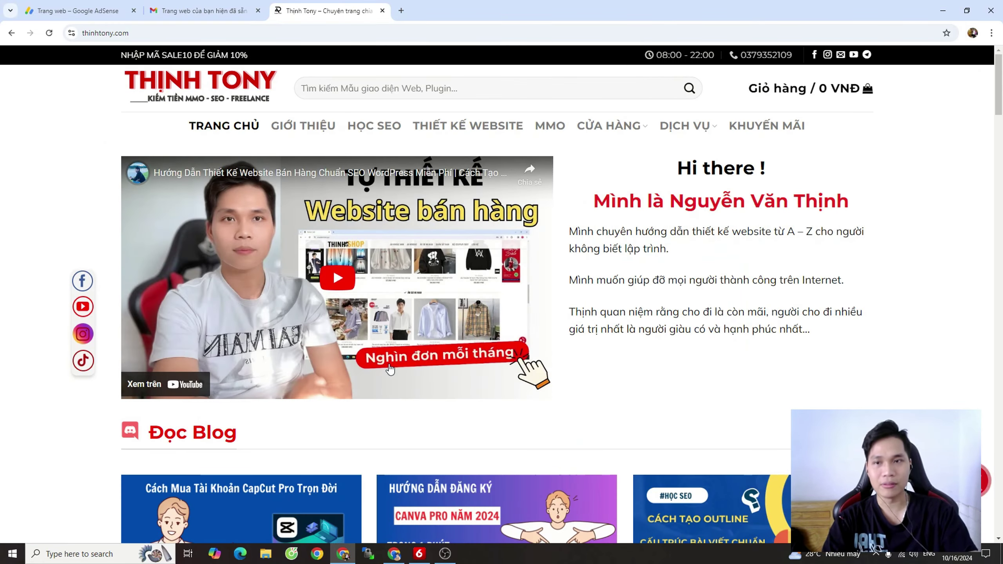
# Dismiss the Khuyến mãi promo popup on the homepage and return to the Gmail tab
pyautogui.scroll(-7, 391, 366)
pyautogui.scroll(-2, 390, 369)
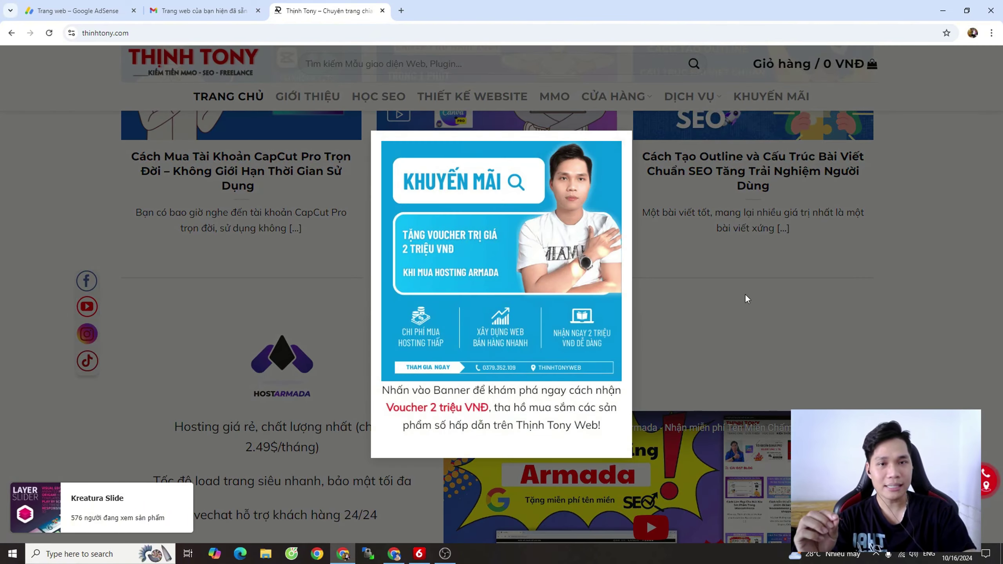
pyautogui.click(746, 299)
pyautogui.scroll(10, 735, 299)
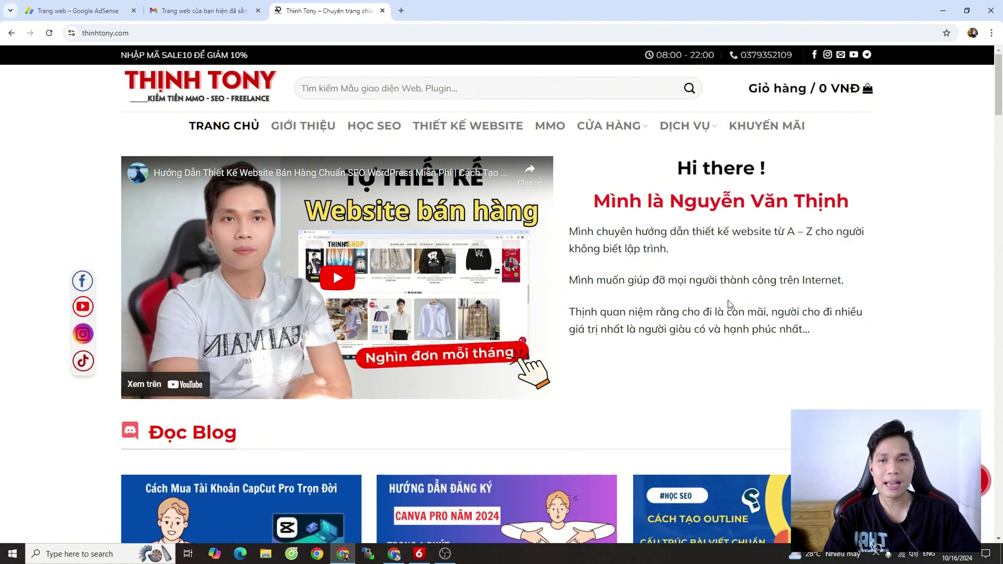
pyautogui.click(235, 5)
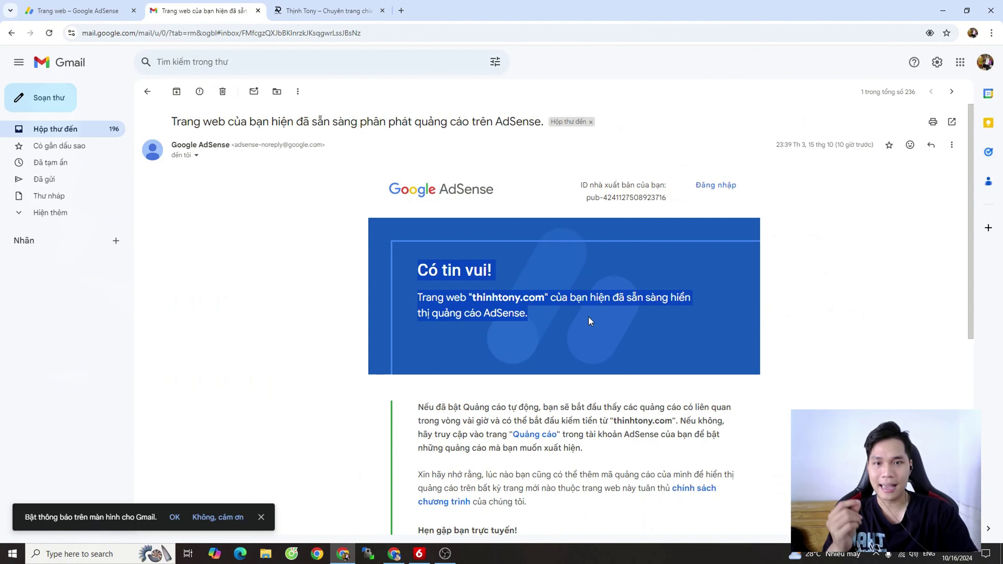
pyautogui.click(785, 289)
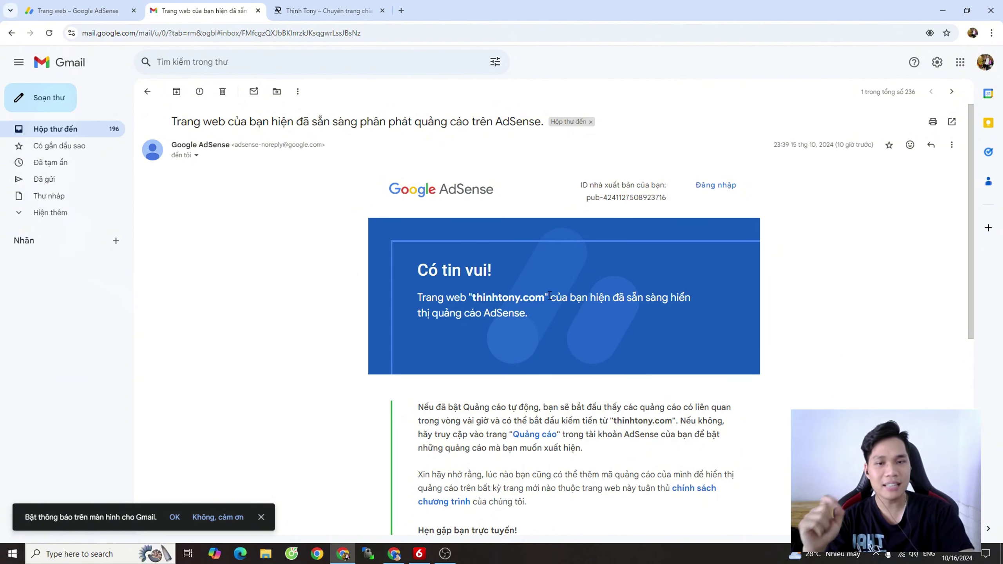
pyautogui.click(325, 8)
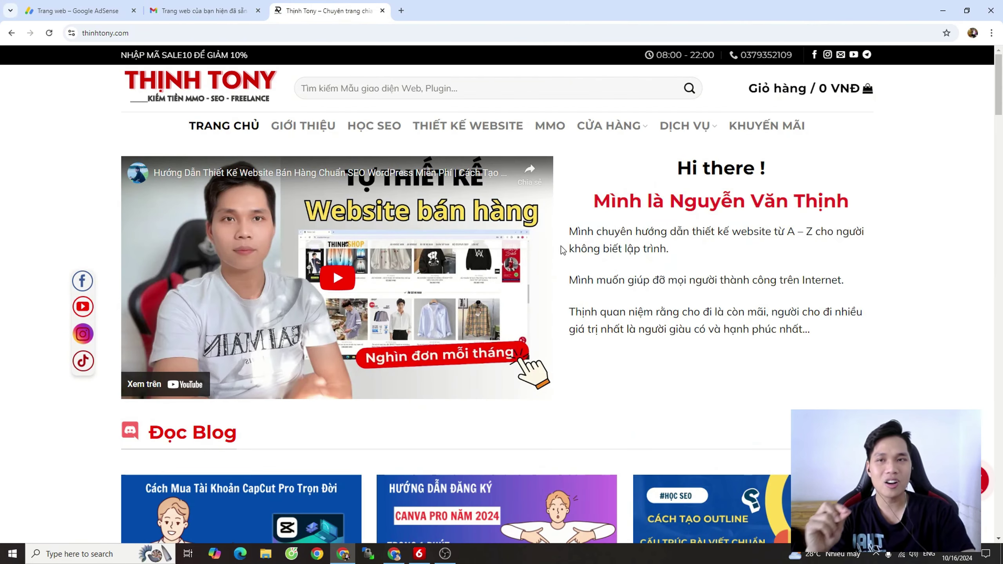
pyautogui.click(199, 11)
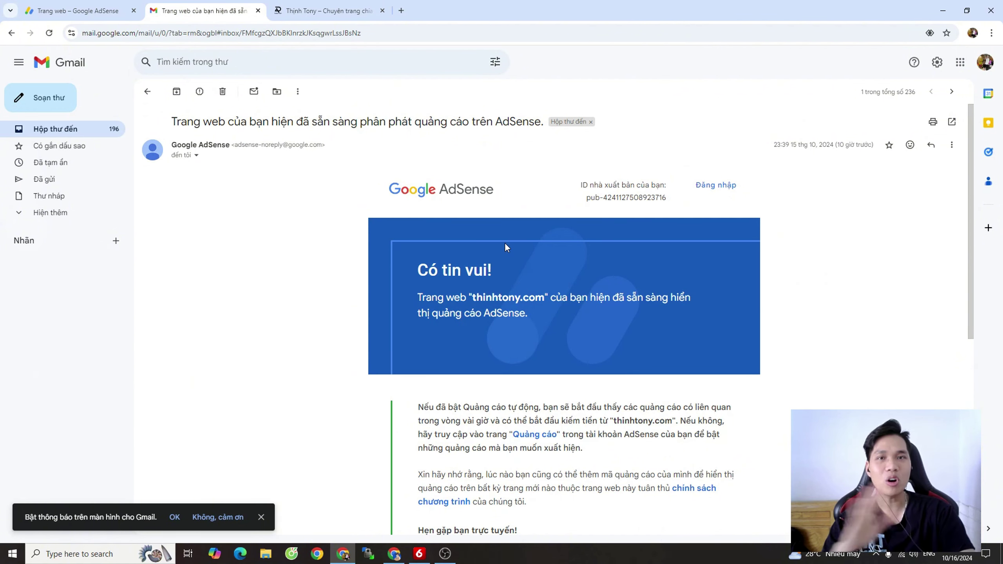
pyautogui.click(394, 554)
pyautogui.scroll(5, 385, 264)
# View thinhtony.com's Similarweb stats (7.1K monthly visits, 30.43% bounce rate), then return to Gmail
pyautogui.click(224, 114)
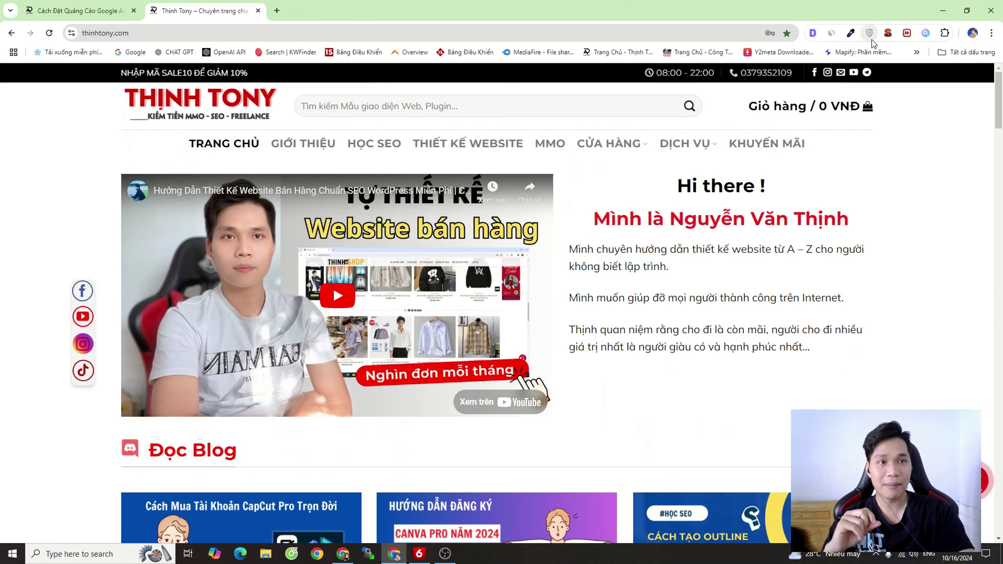
pyautogui.click(831, 34)
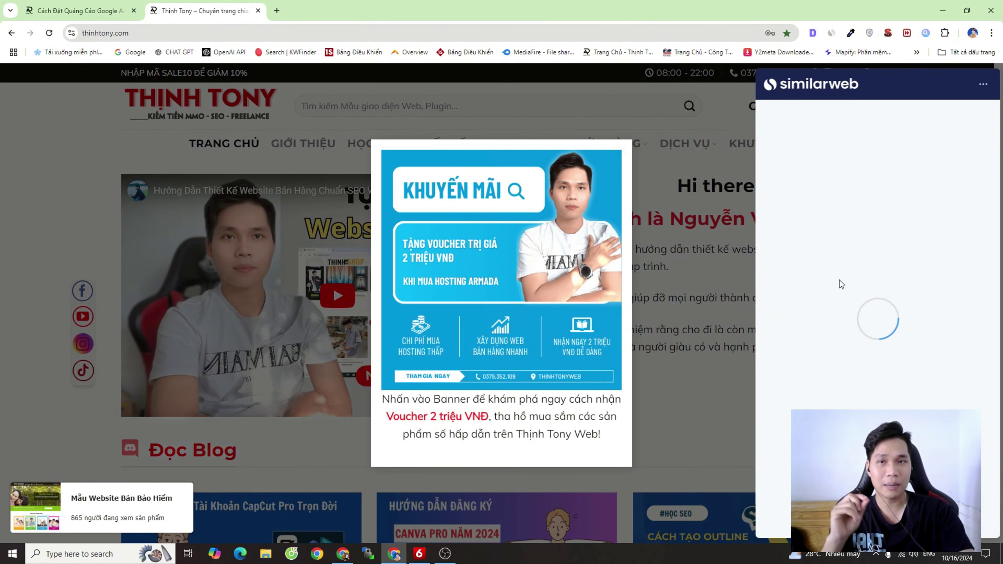
pyautogui.moveTo(795, 236)
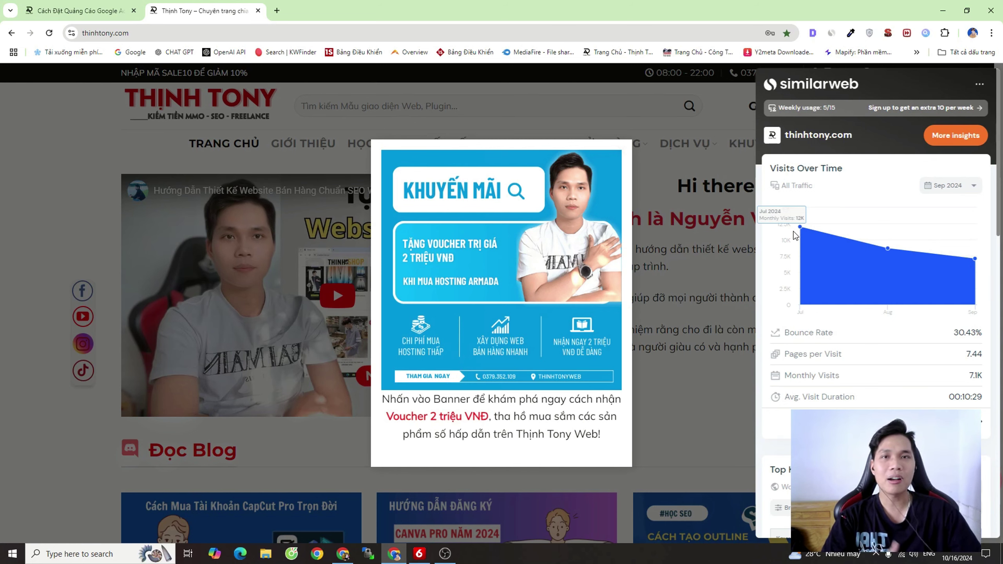
pyautogui.click(343, 553)
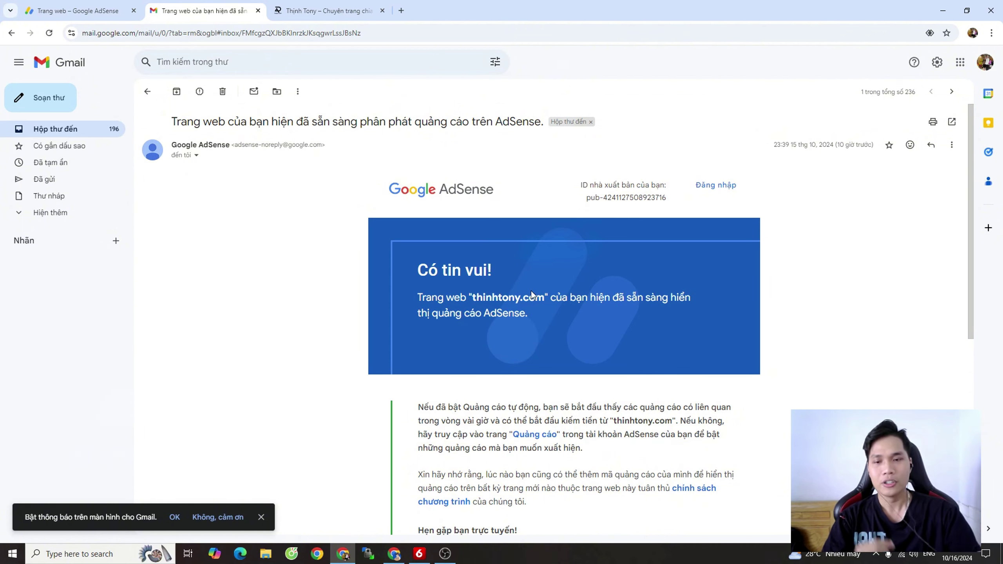
# Bring back the thinhtony.com window showing its Similarweb traffic panel
pyautogui.click(395, 555)
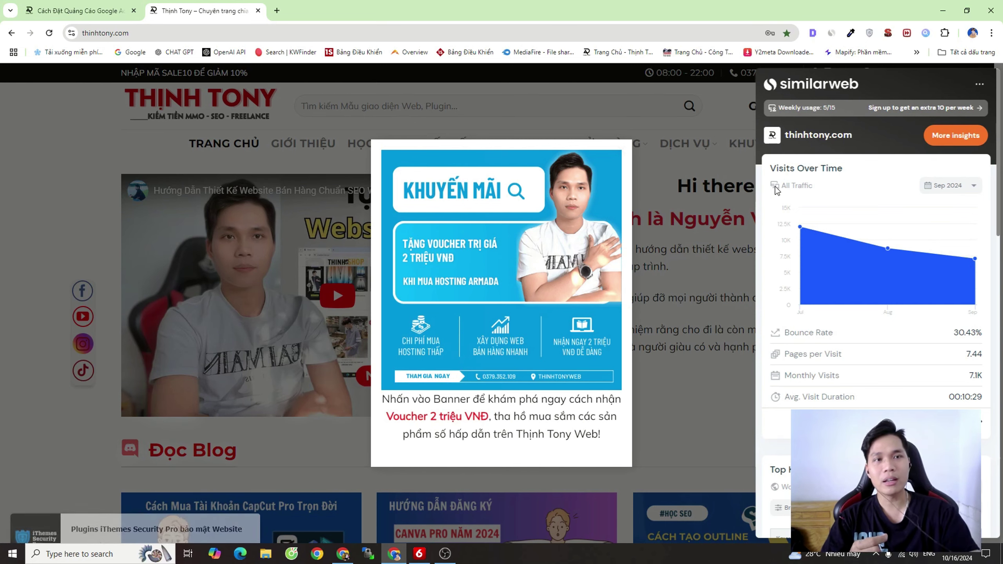
# Switch back to the Gmail window with the AdSense 'ready to show ads' email
pyautogui.moveTo(853, 235)
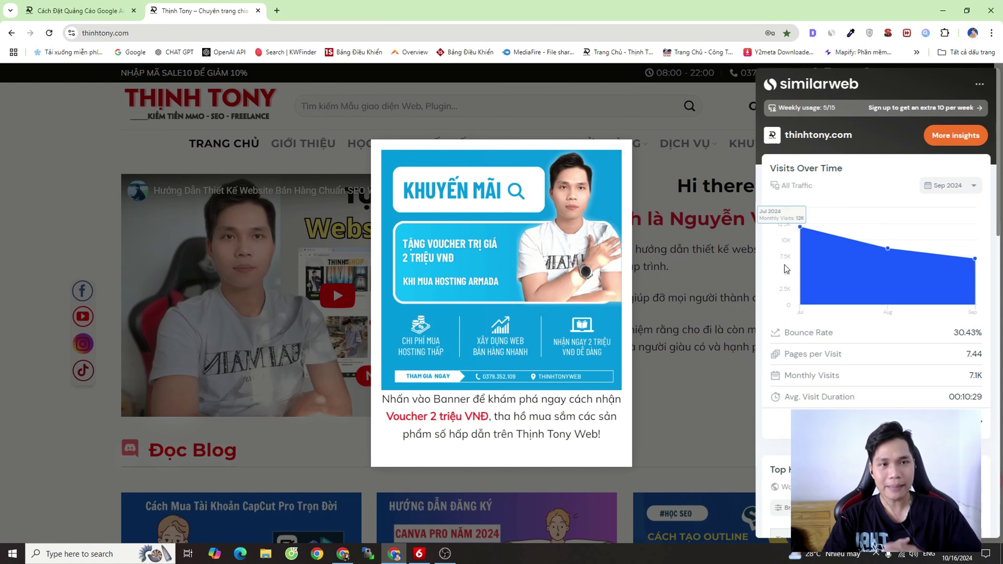
pyautogui.click(343, 554)
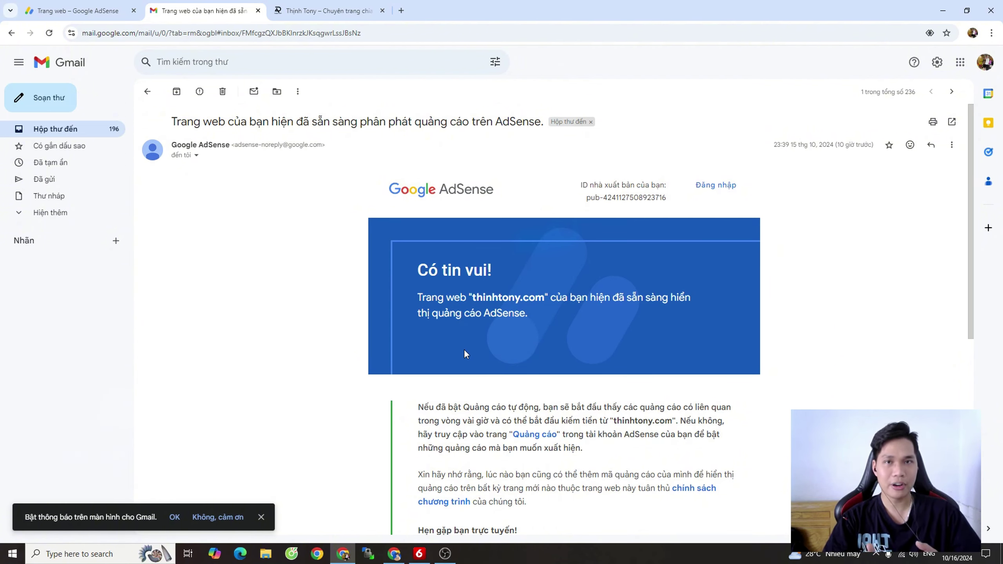
# Reload the AdSense sites page and check thinhtony.com's Ready approval status
pyautogui.click(51, 9)
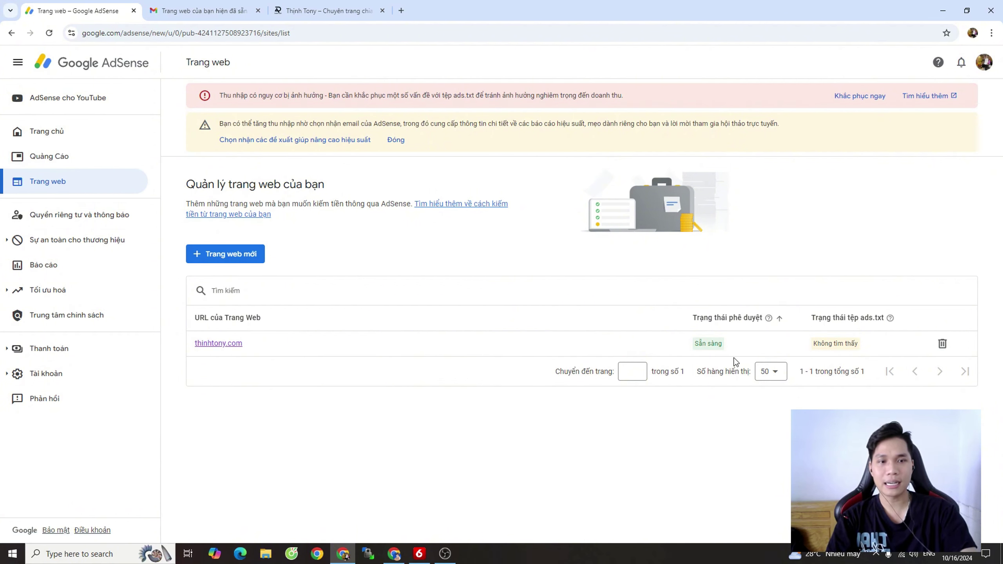
pyautogui.click(50, 34)
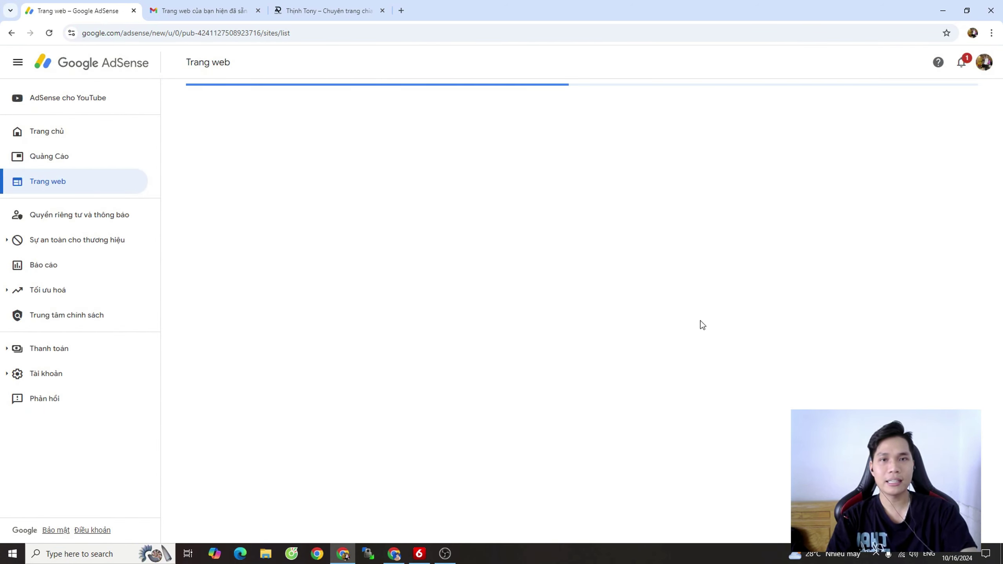
pyautogui.doubleClick(716, 270)
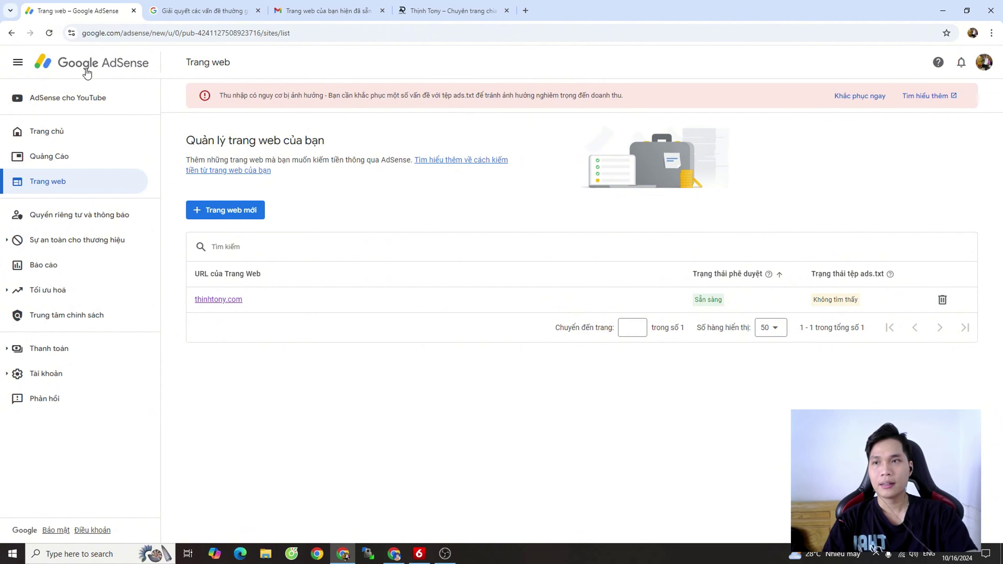
pyautogui.click(258, 10)
pyautogui.click(188, 13)
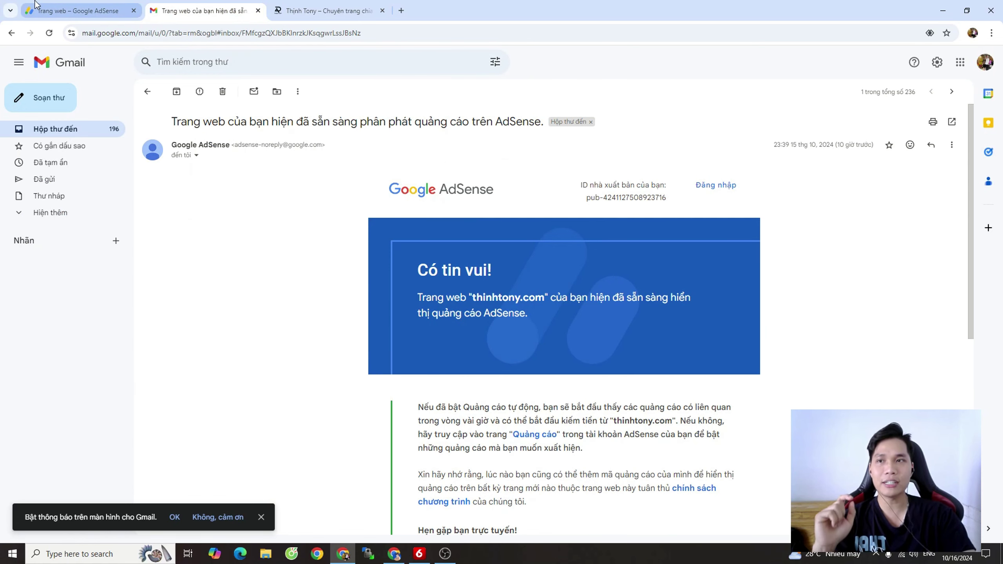
# Reload the sites list again and read the ads.txt 'Not found' revenue-risk warning
pyautogui.click(43, 10)
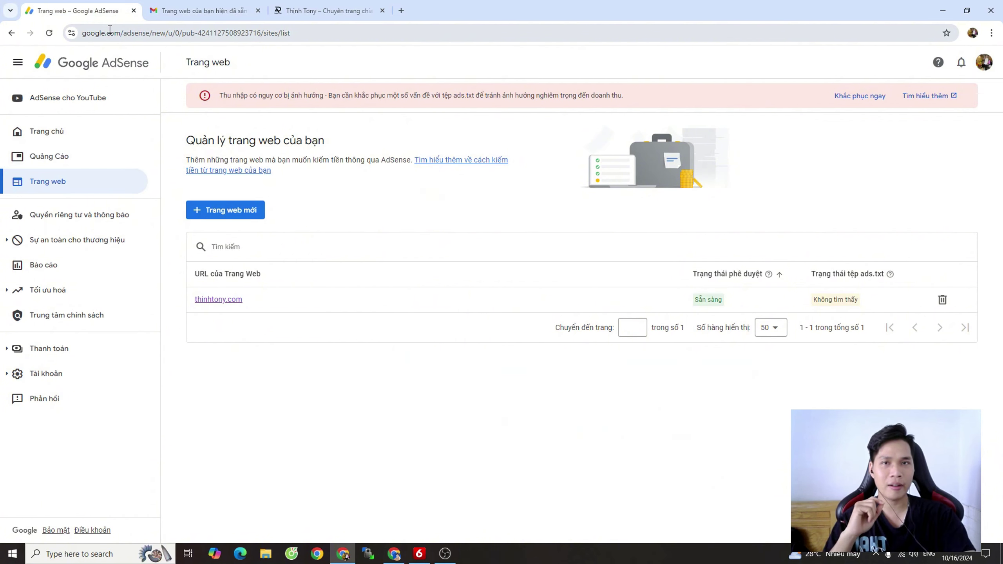
pyautogui.click(47, 35)
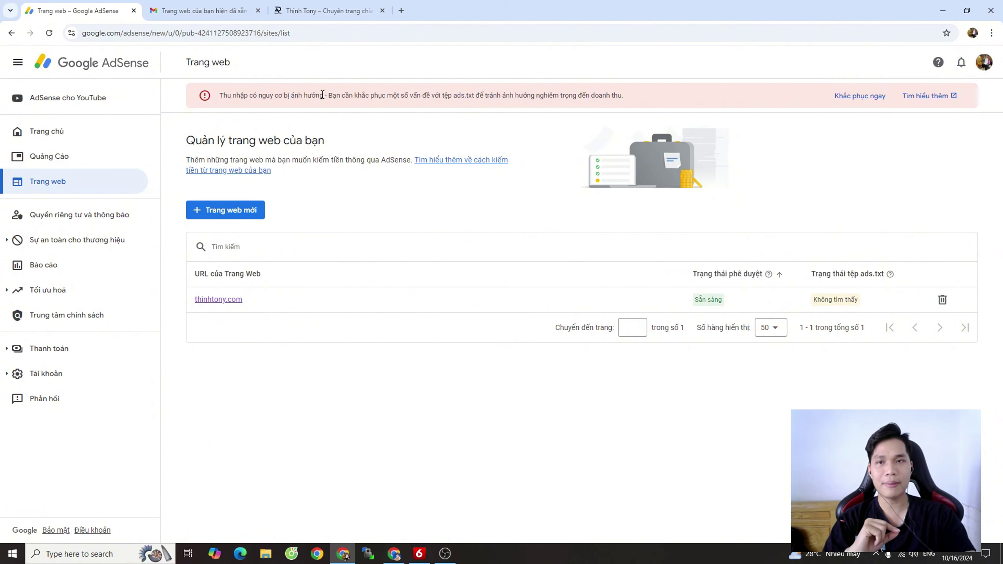
pyautogui.moveTo(323, 96); pyautogui.dragTo(228, 95)
pyautogui.moveTo(333, 95); pyautogui.dragTo(580, 102)
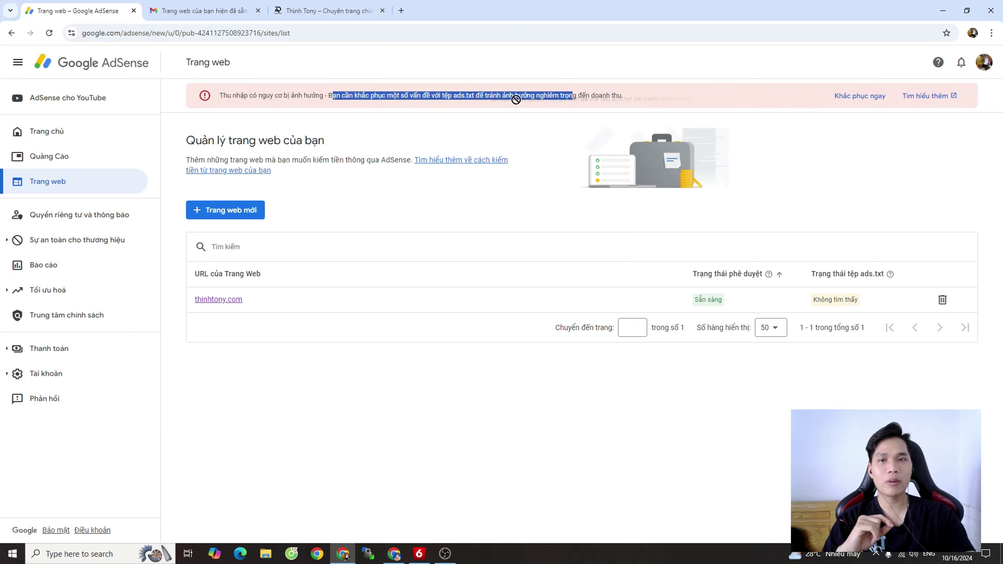
pyautogui.click(484, 106)
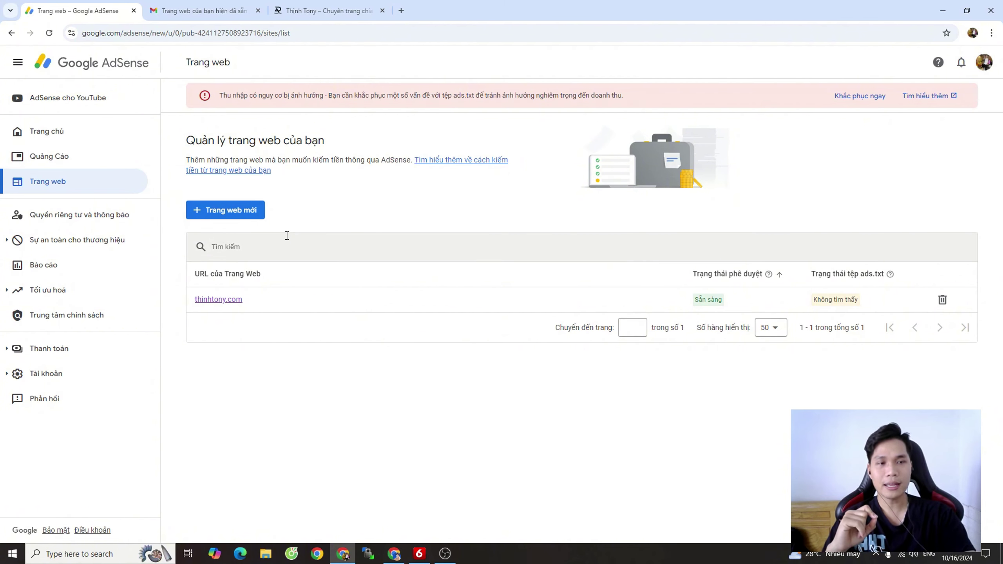
# Copy thinhtony.com's ads.txt code line and open a new window under the other Chrome profile
pyautogui.click(229, 300)
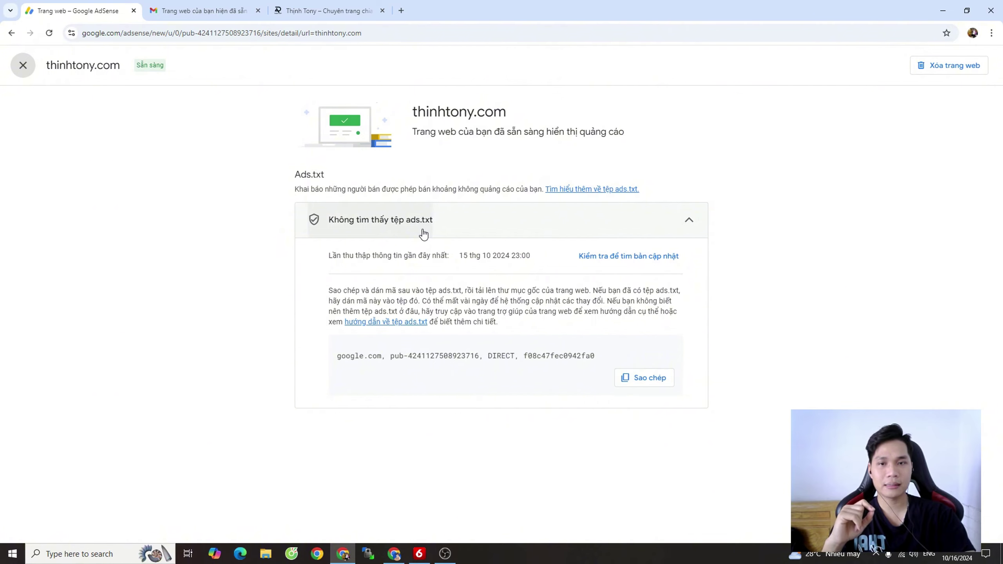
pyautogui.click(651, 378)
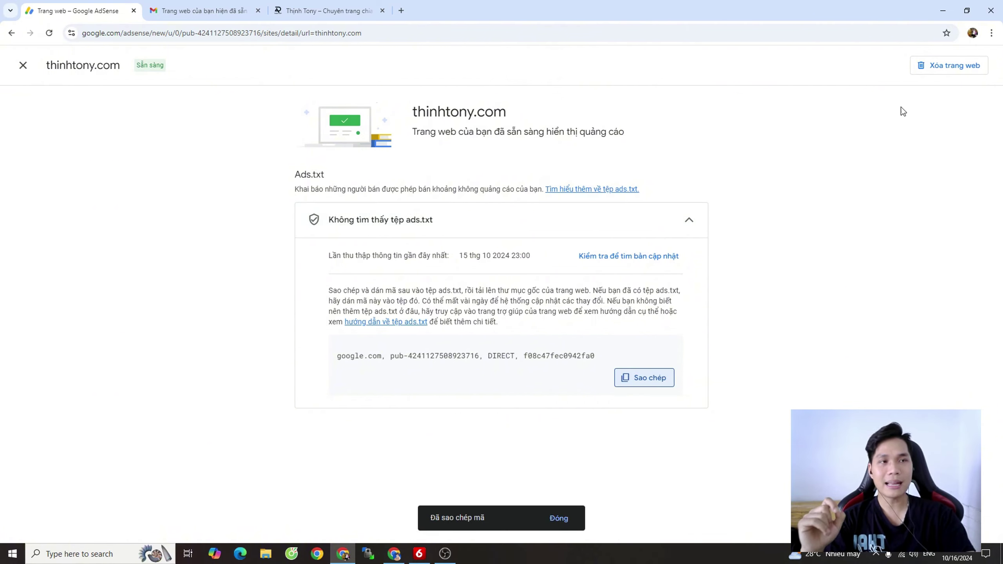
pyautogui.click(973, 33)
pyautogui.click(843, 348)
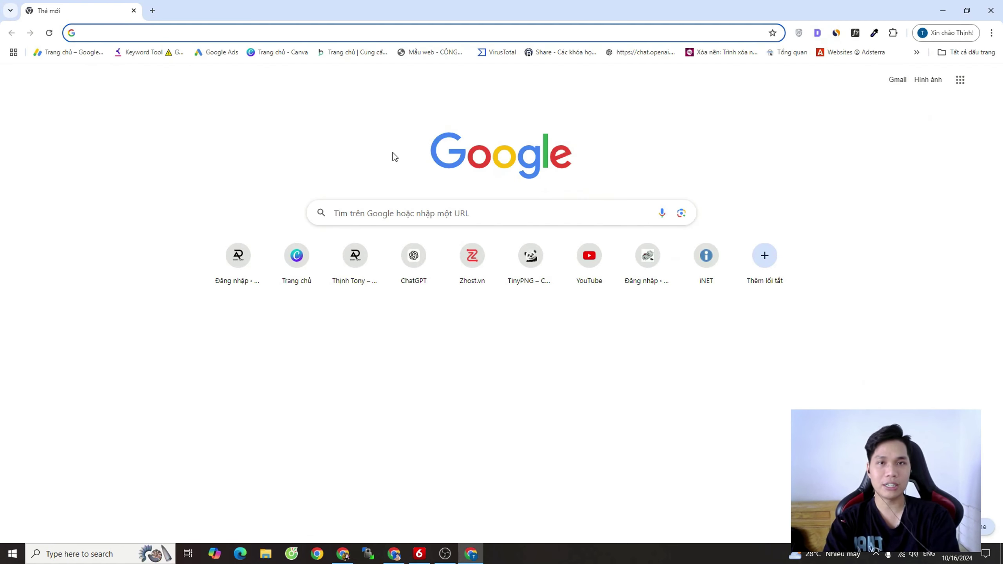
# Log in to the thinhtony.com WordPress admin and go to Plugin > Cài Plugin
pyautogui.write('th')
pyautogui.press('Return')
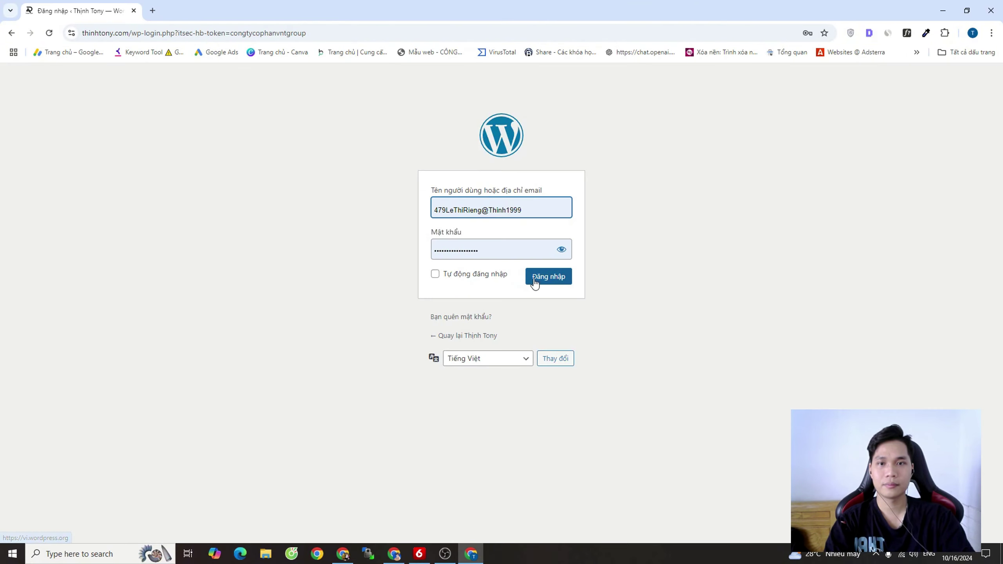
pyautogui.click(533, 281)
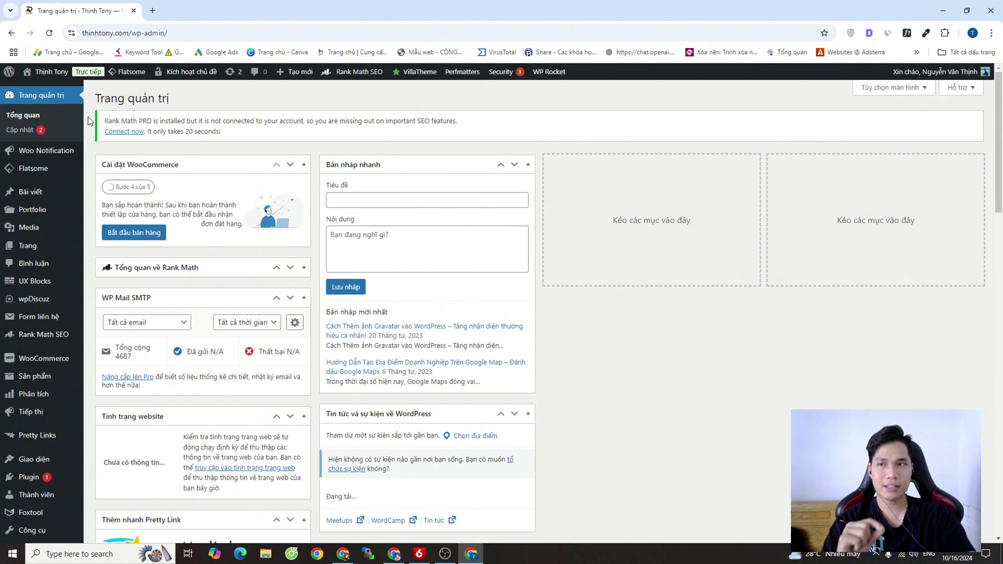
pyautogui.scroll(-4, 23, 245)
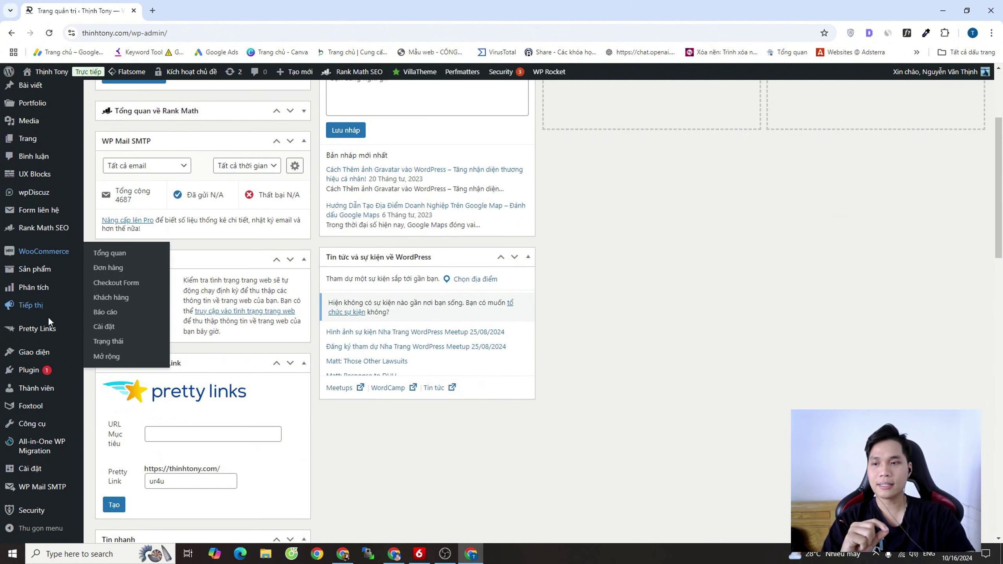
pyautogui.moveTo(38, 373)
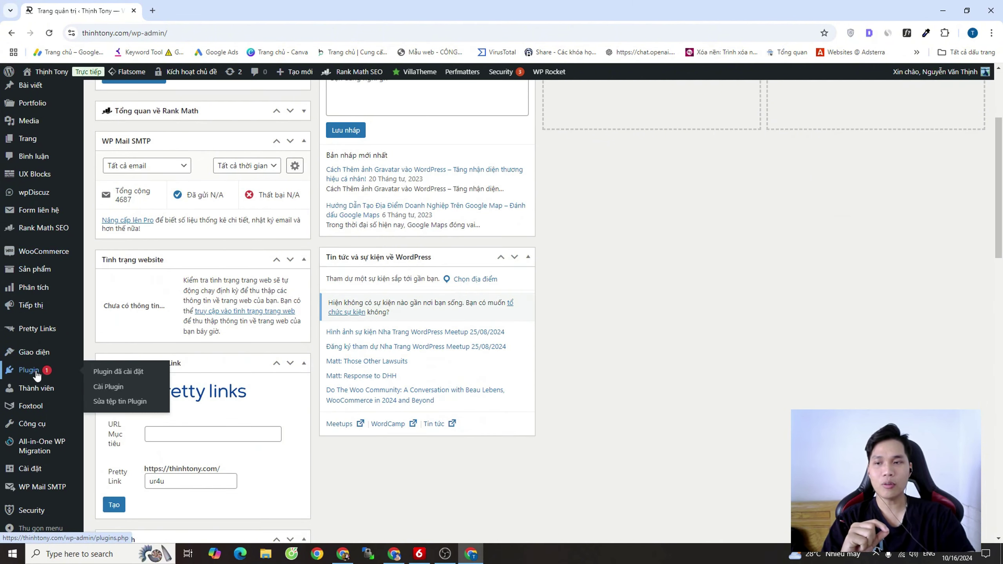
pyautogui.click(116, 390)
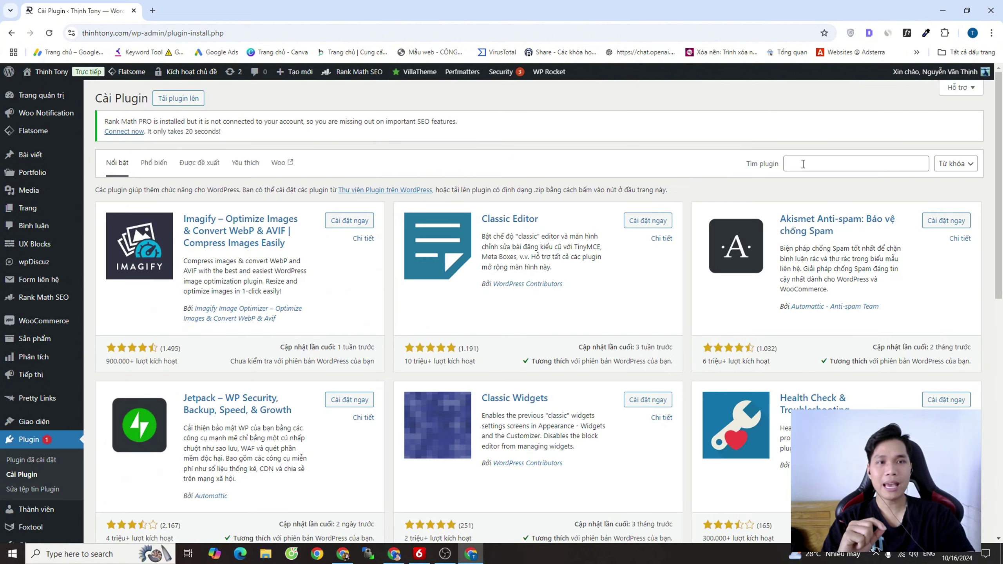
# Search plugins for 'file', install and activate File Manager, then open Trình quản lý tệp WP
pyautogui.click(803, 164)
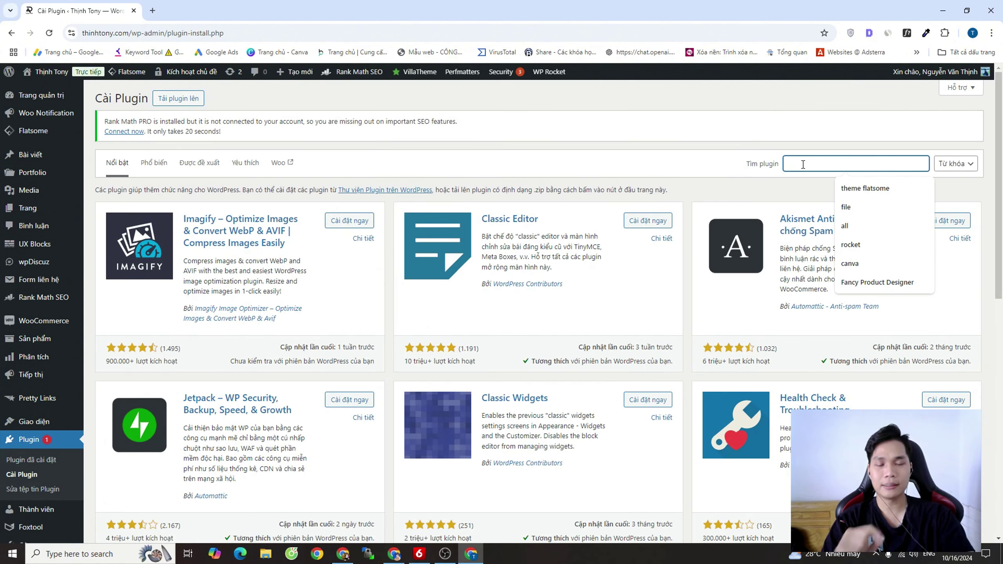
pyautogui.write('file')
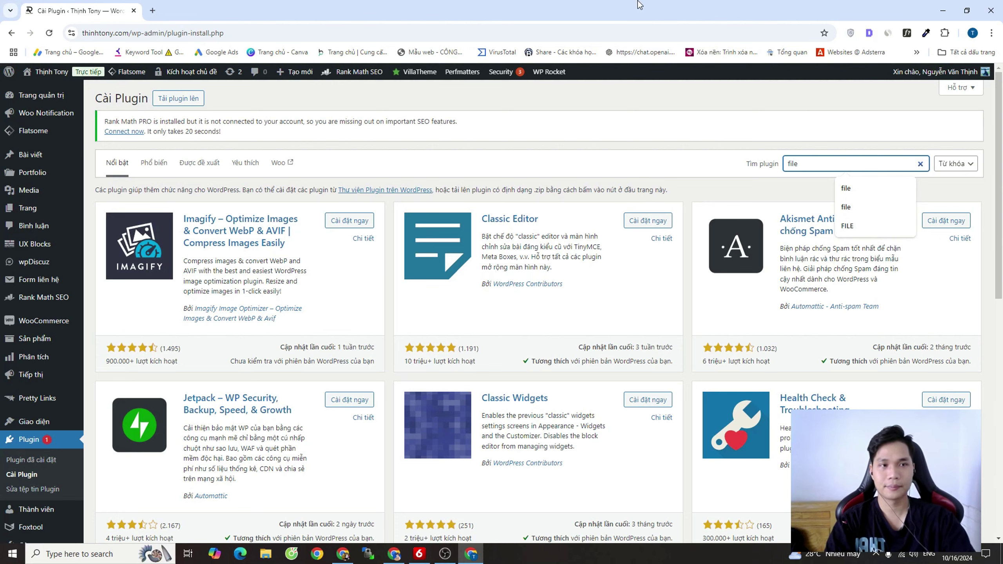
pyautogui.press('Return')
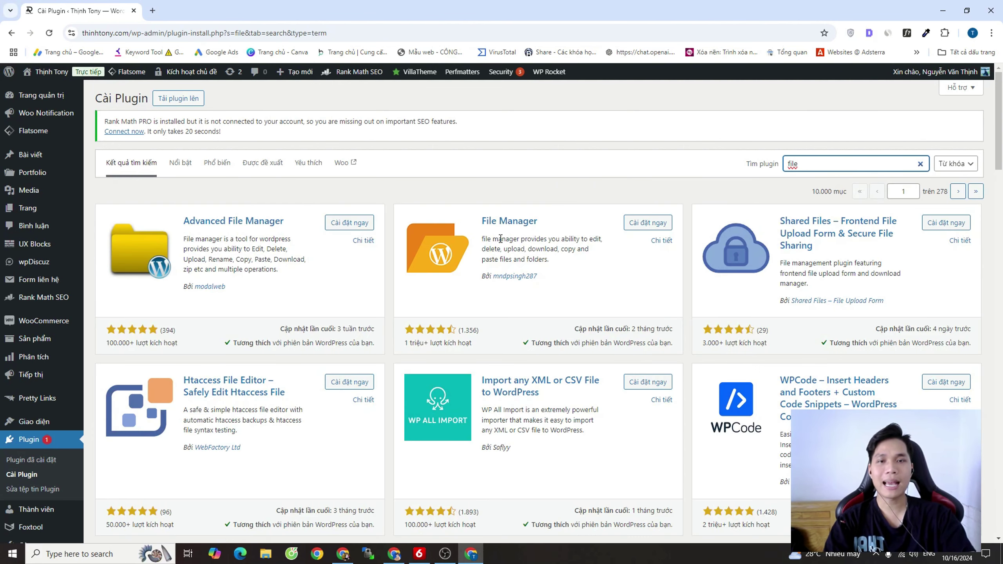
pyautogui.click(640, 223)
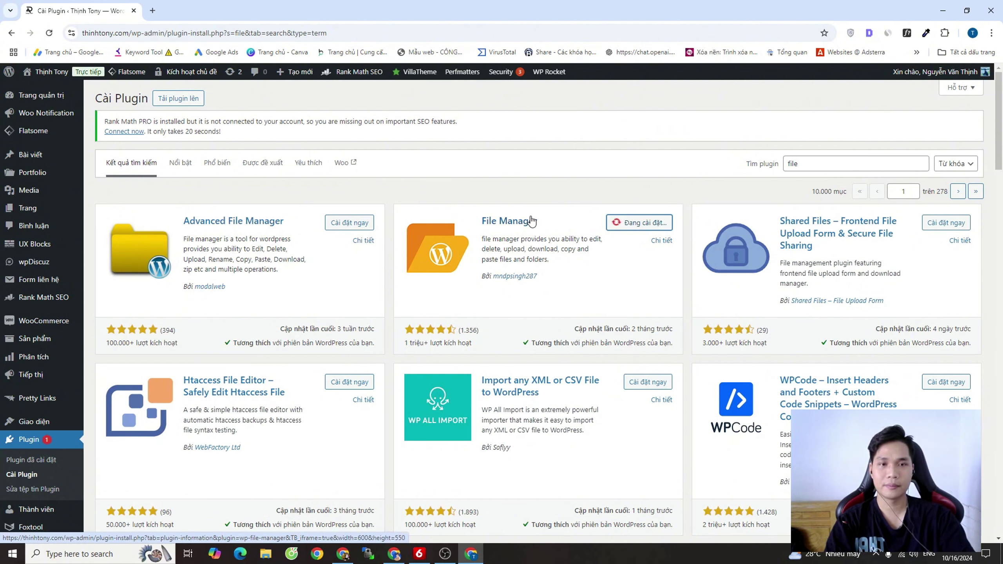
pyautogui.click(634, 227)
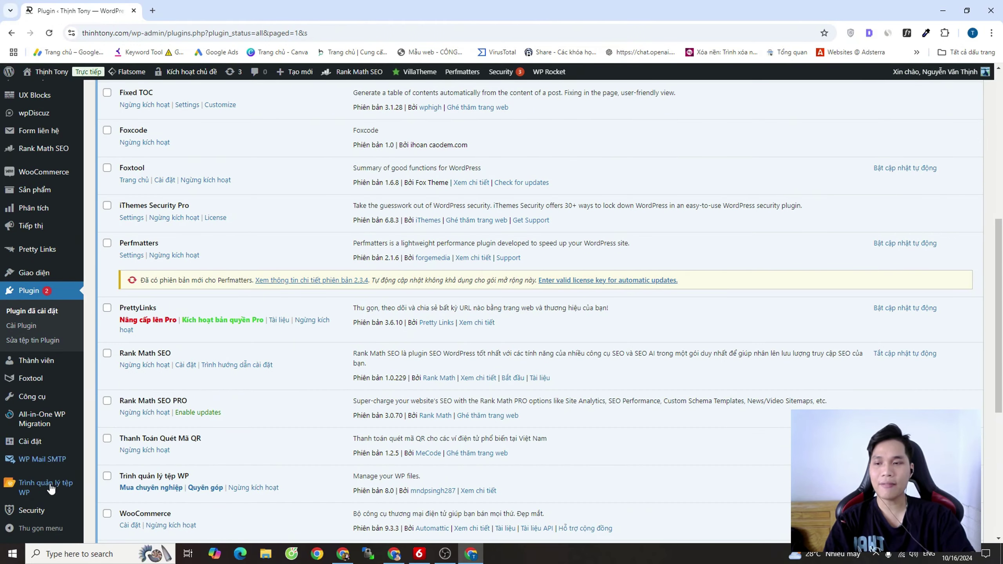
pyautogui.moveTo(50, 493)
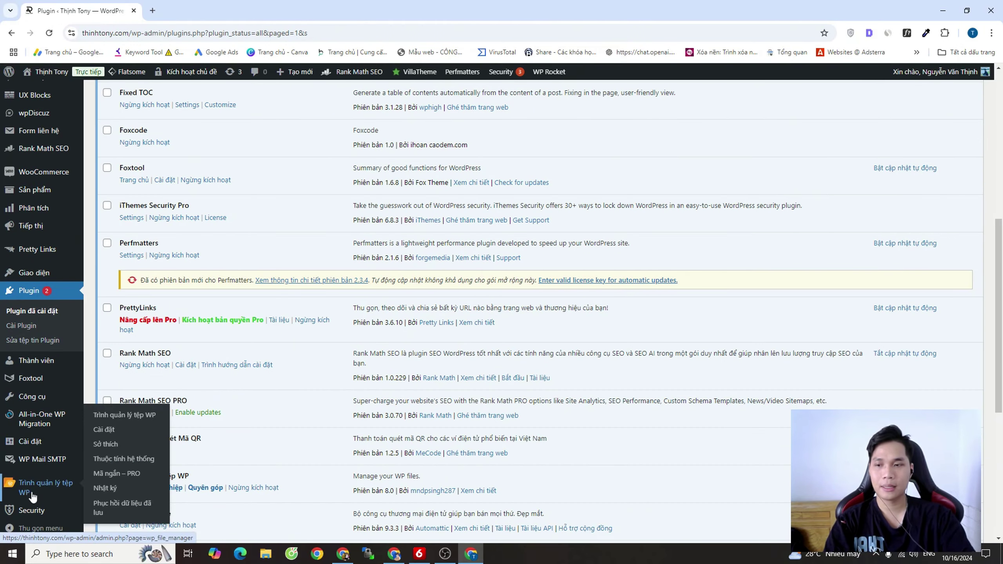
pyautogui.click(34, 489)
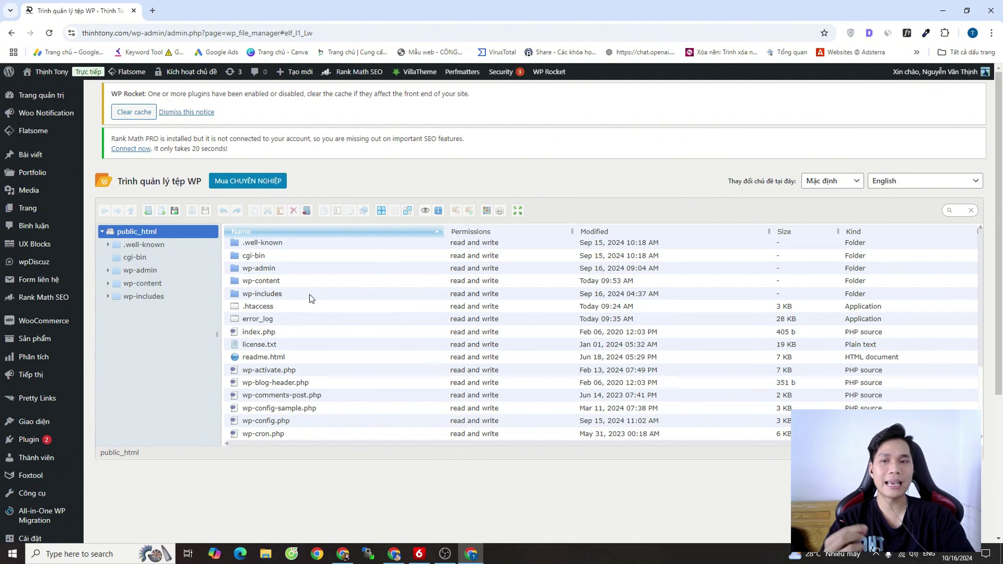
# Create a new text file named ads.txt in public_html and open it in the code editor
pyautogui.click(162, 211)
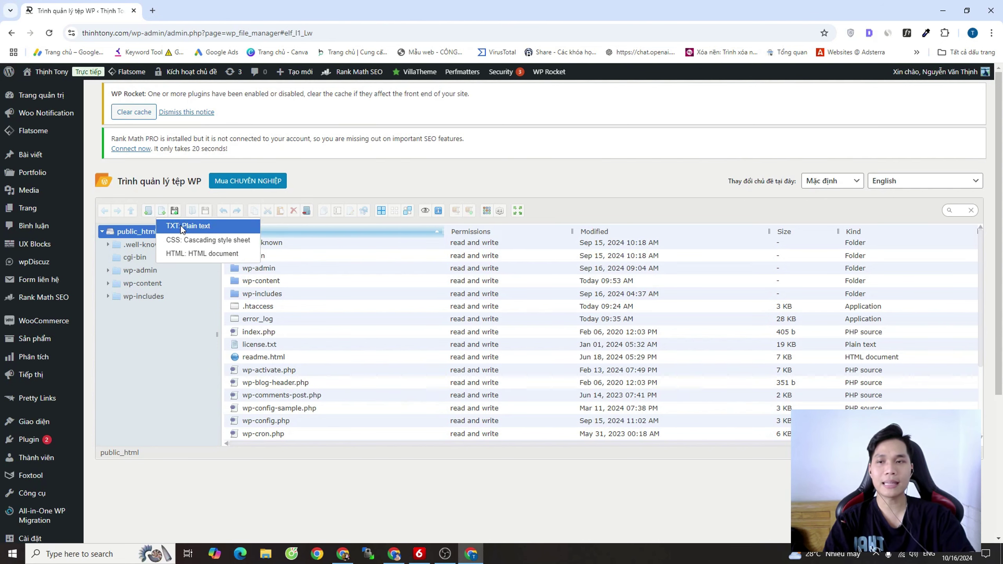
pyautogui.click(187, 228)
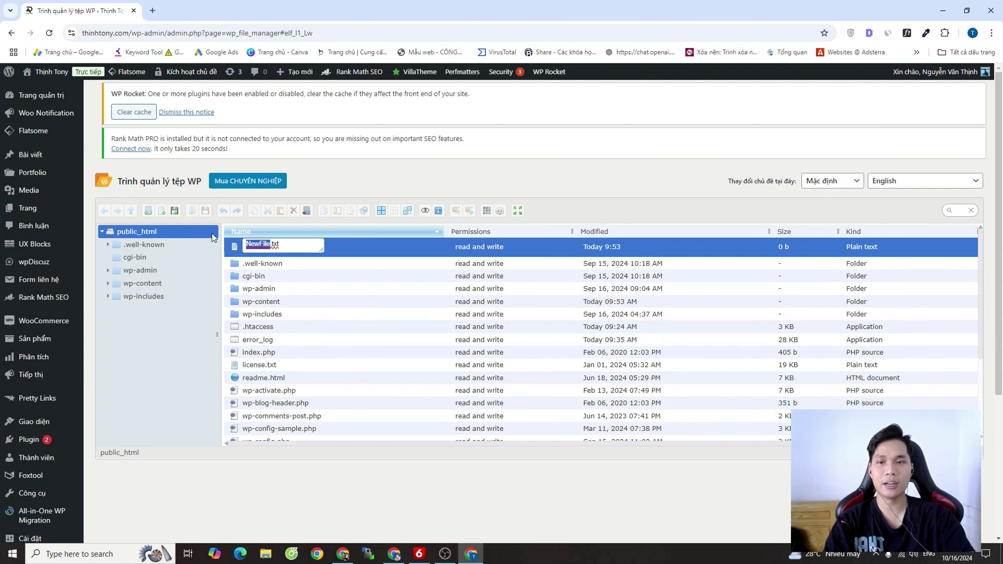
pyautogui.write('ads')
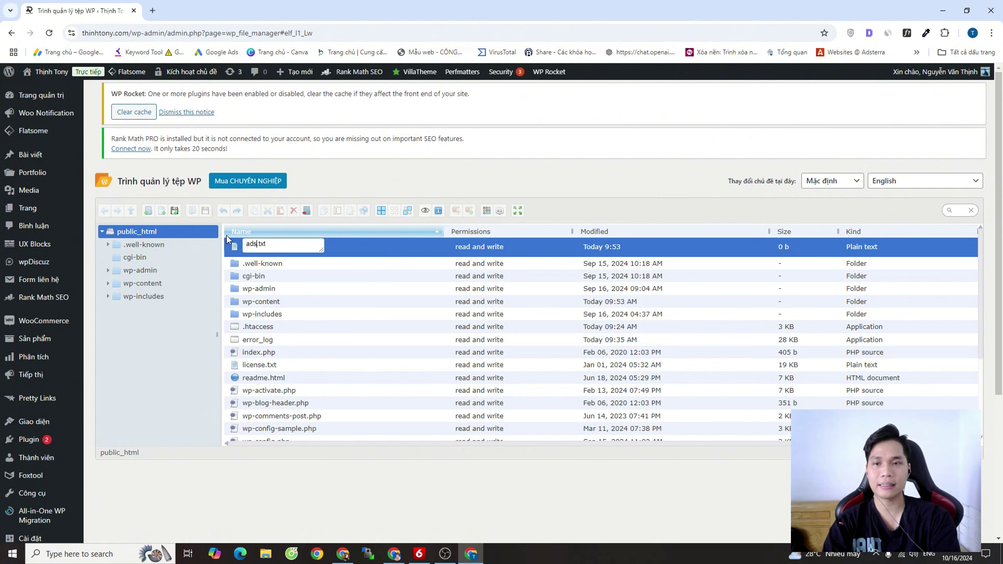
pyautogui.press('Return')
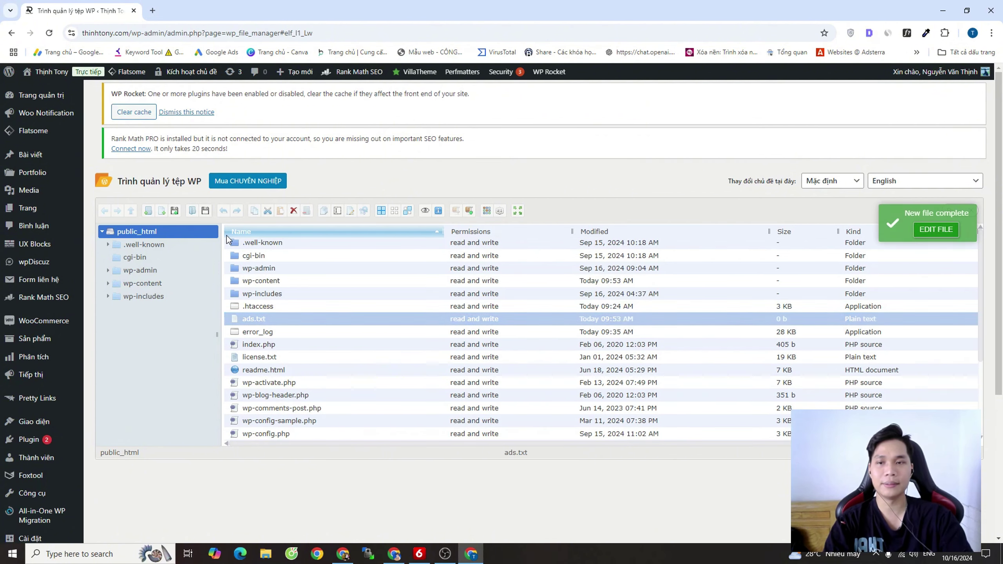
pyautogui.rightClick(264, 320)
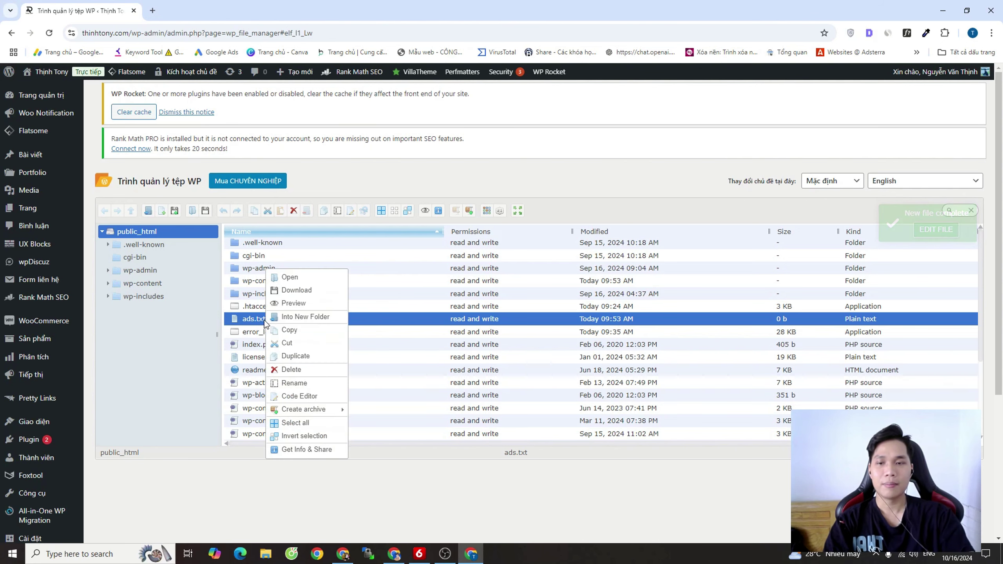
pyautogui.click(309, 398)
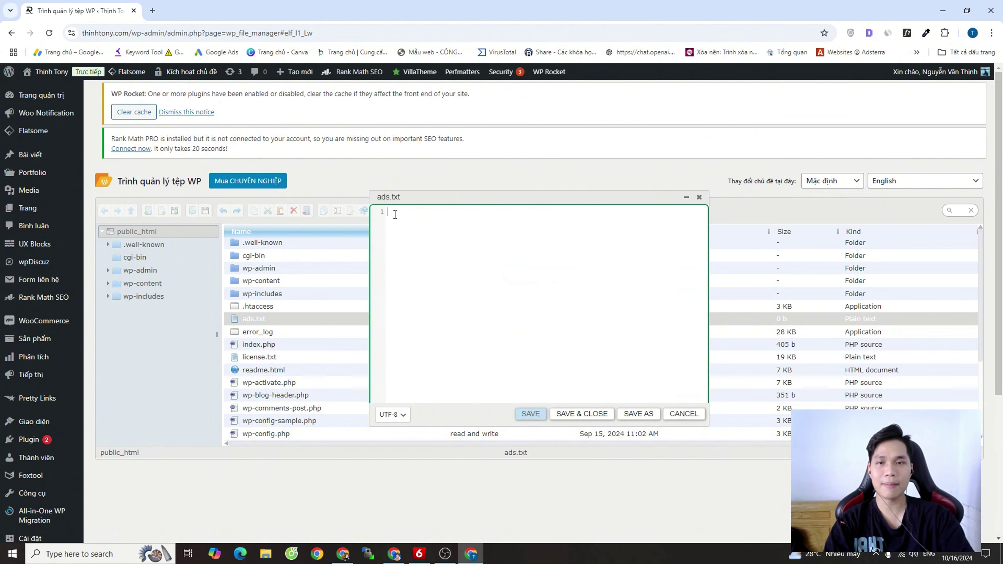
# Copy the AdSense seller line into ads.txt and save the file
pyautogui.click(342, 554)
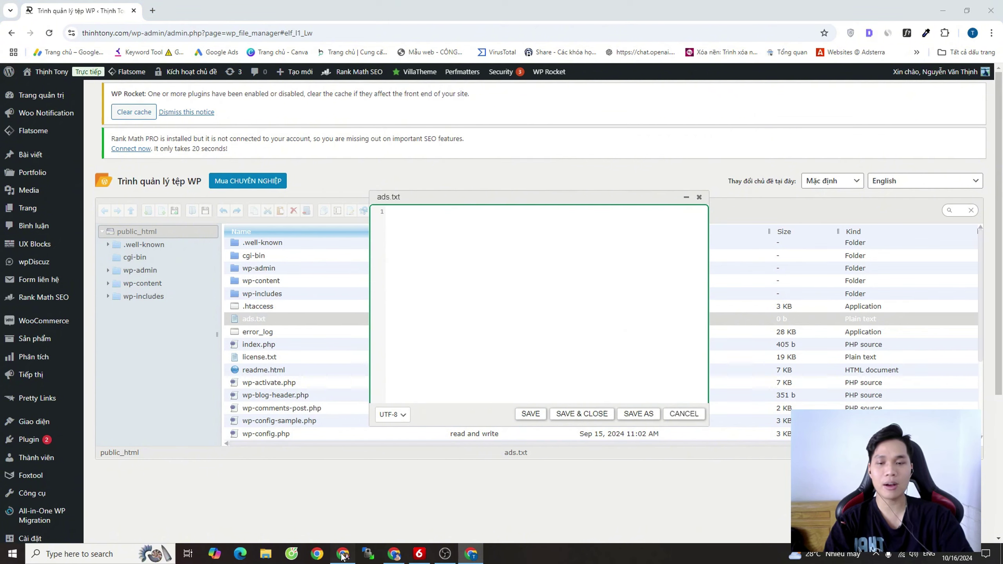
pyautogui.click(643, 380)
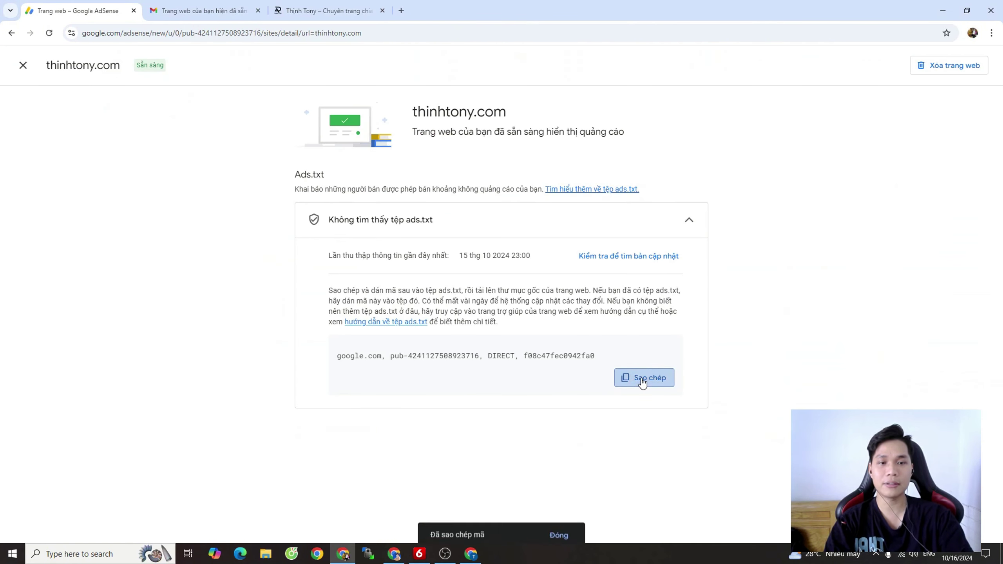
pyautogui.hotkey('alt', 'Tab')
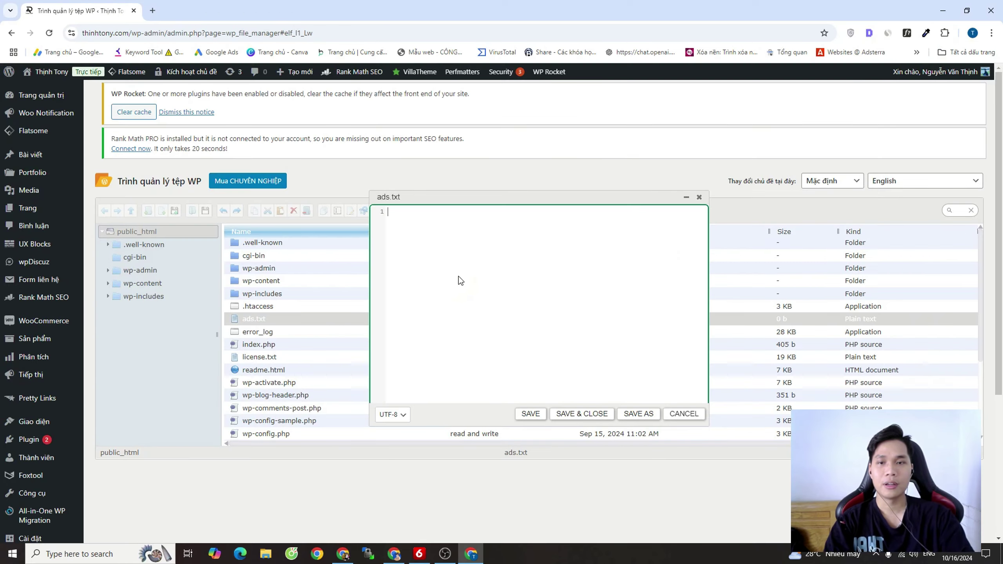
pyautogui.rightClick(393, 215)
pyautogui.click(413, 313)
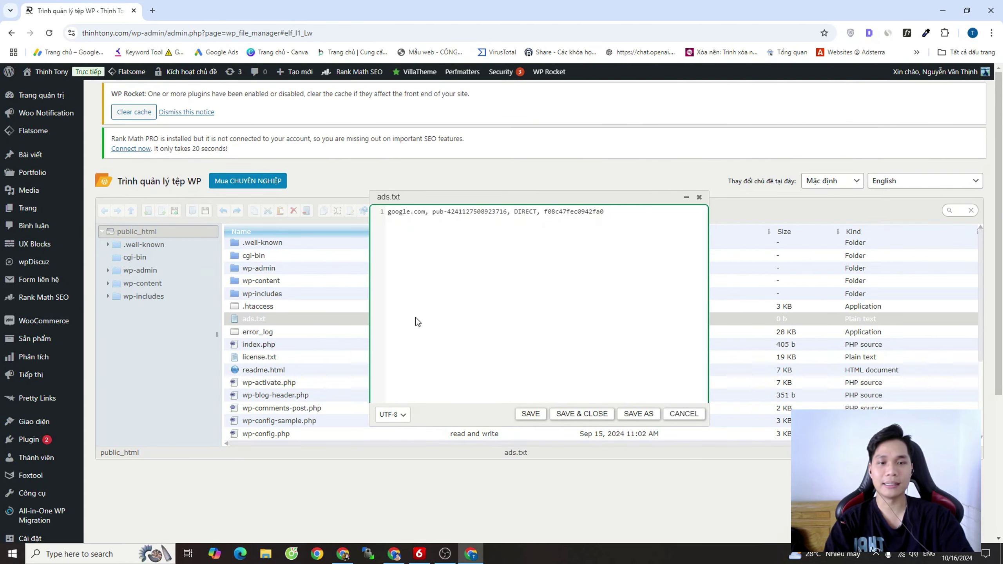
pyautogui.click(582, 414)
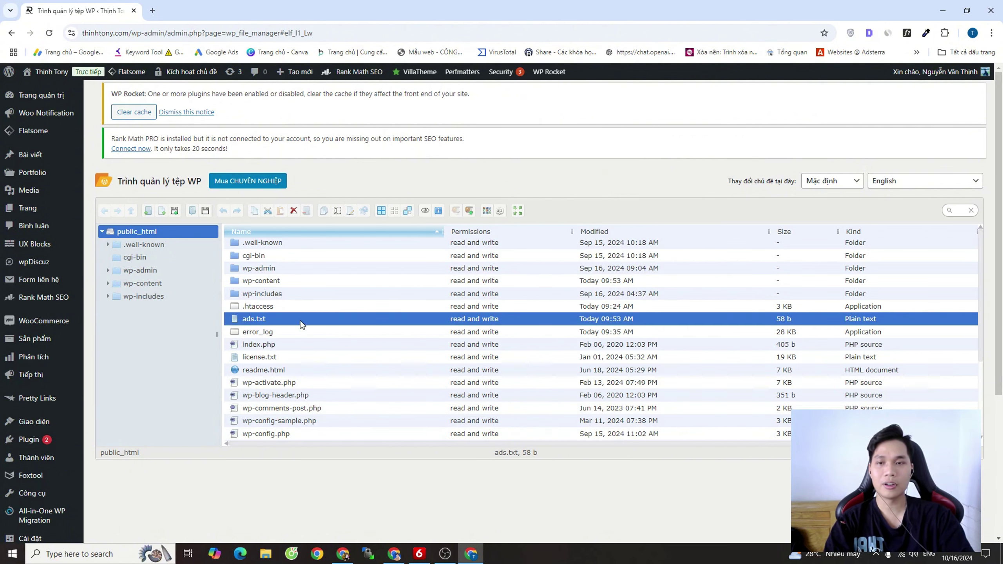
# Reopen ads.txt to verify its content, then return to the AdSense sites list
pyautogui.rightClick(271, 319)
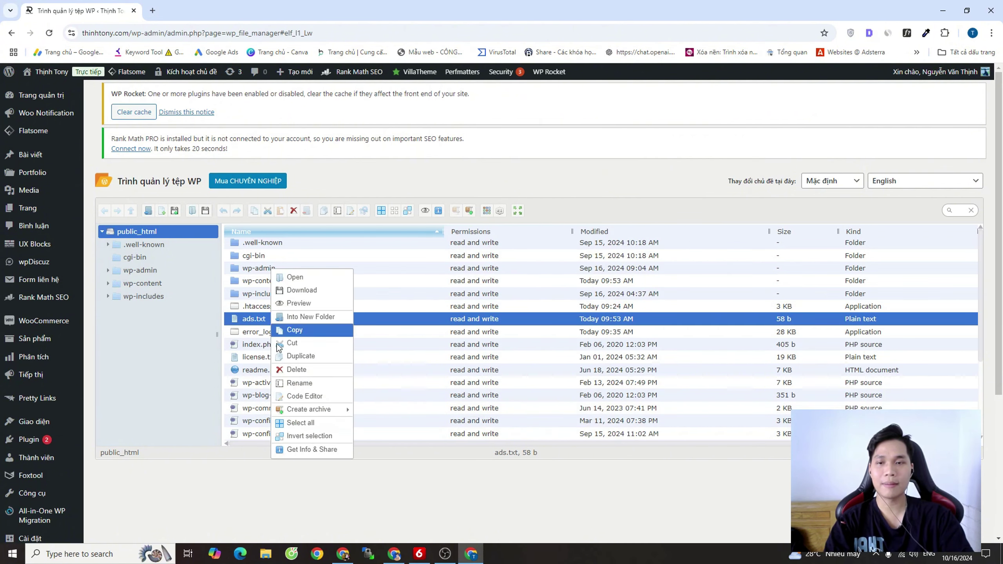
pyautogui.click(289, 396)
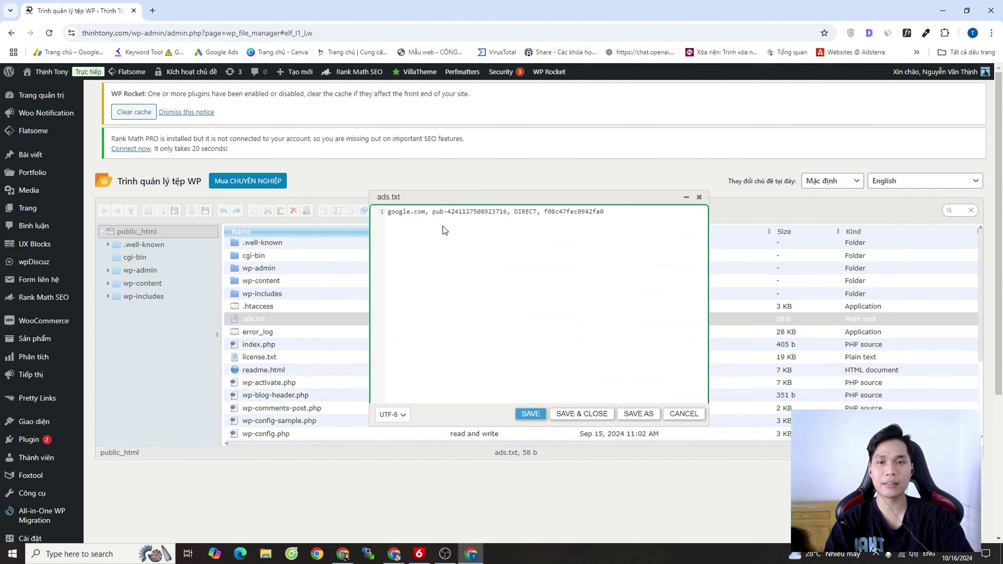
pyautogui.click(684, 418)
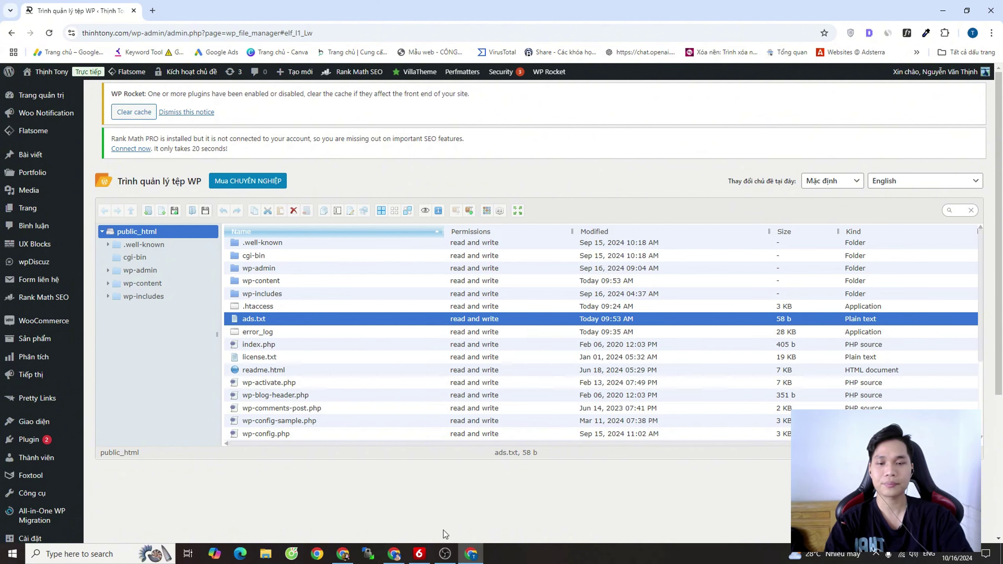
pyautogui.click(396, 554)
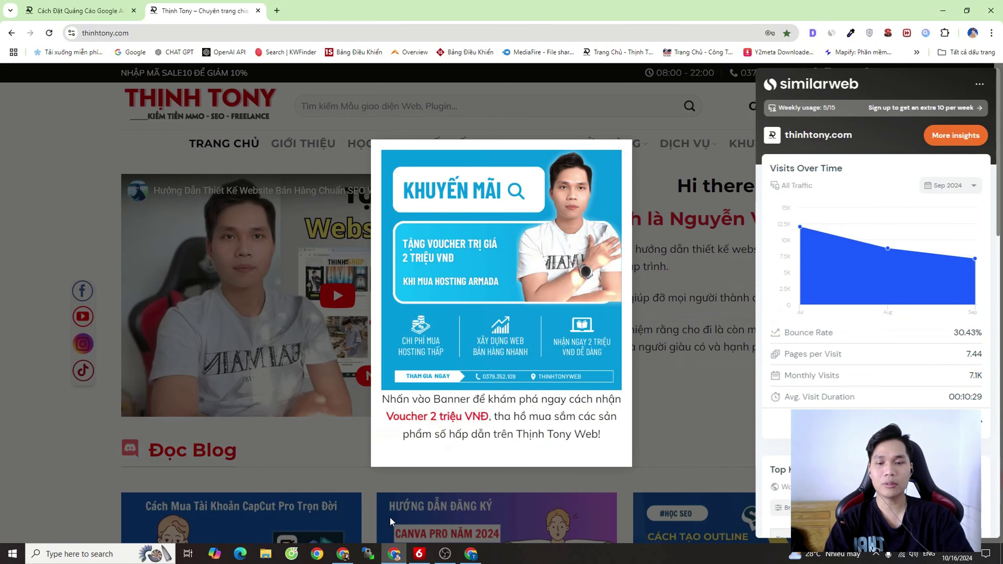
pyautogui.click(342, 554)
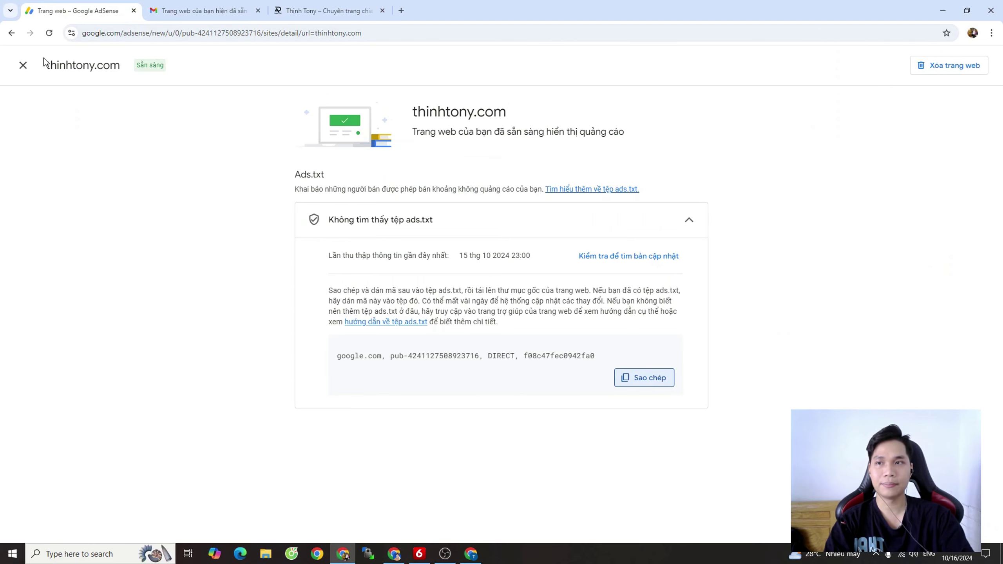
pyautogui.click(23, 65)
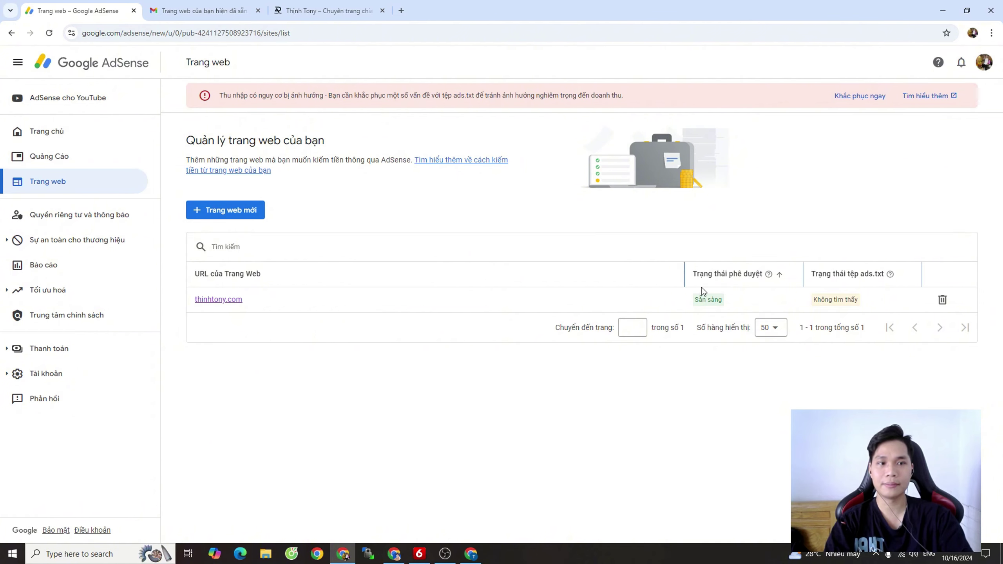
# Reload the AdSense sites page and open the Quảng Cáo overview for thinhtony.com
pyautogui.click(49, 33)
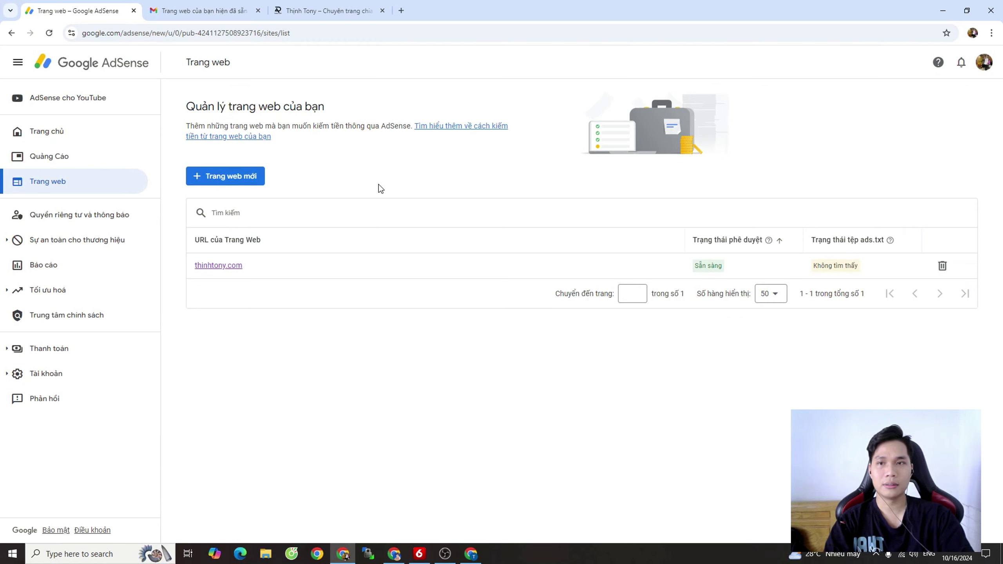
pyautogui.press('F5')
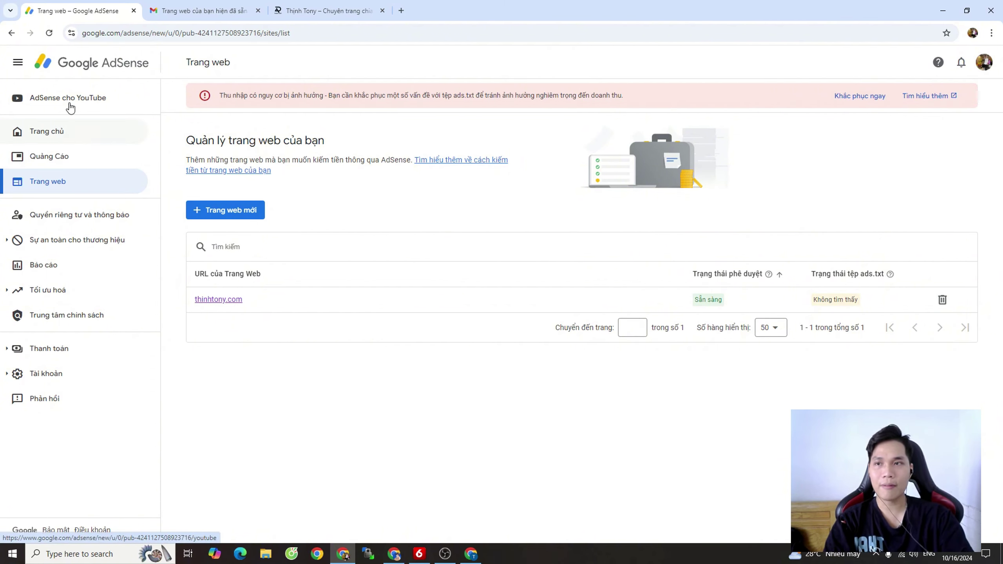
pyautogui.click(67, 156)
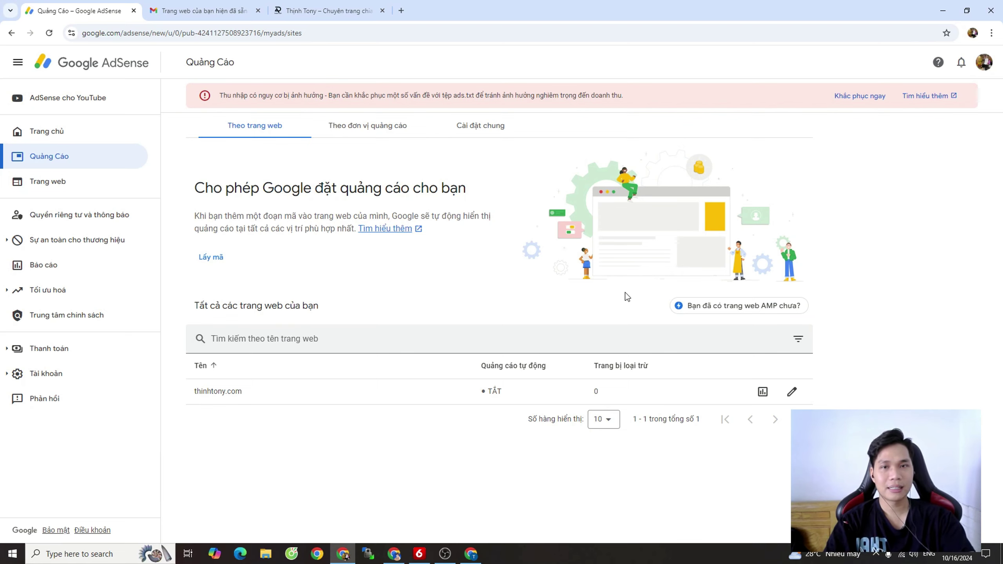
# In the By ad unit list, archive the Quảng cáo bài viết 3, 2 and 1 units
pyautogui.click(367, 126)
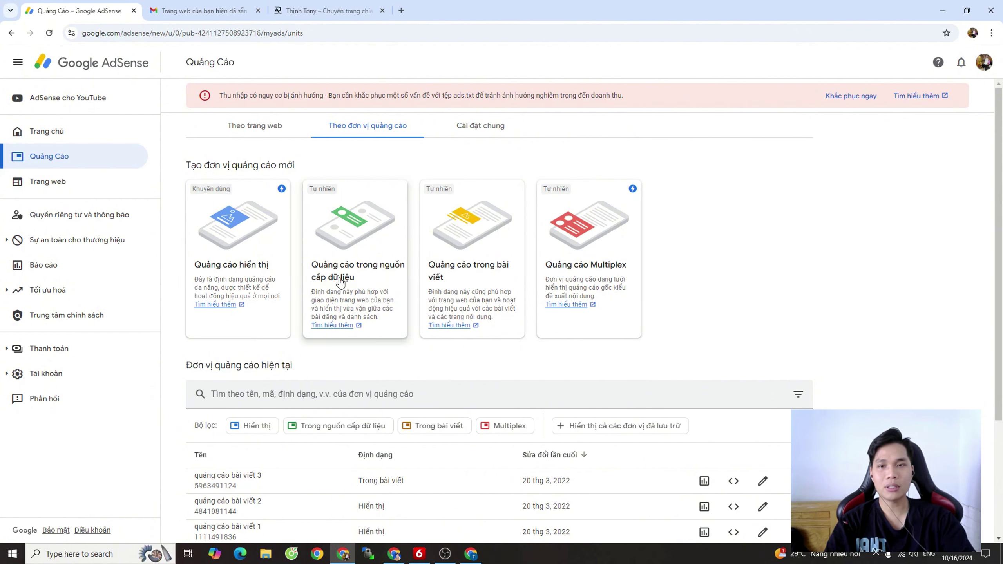
pyautogui.scroll(-4, 469, 267)
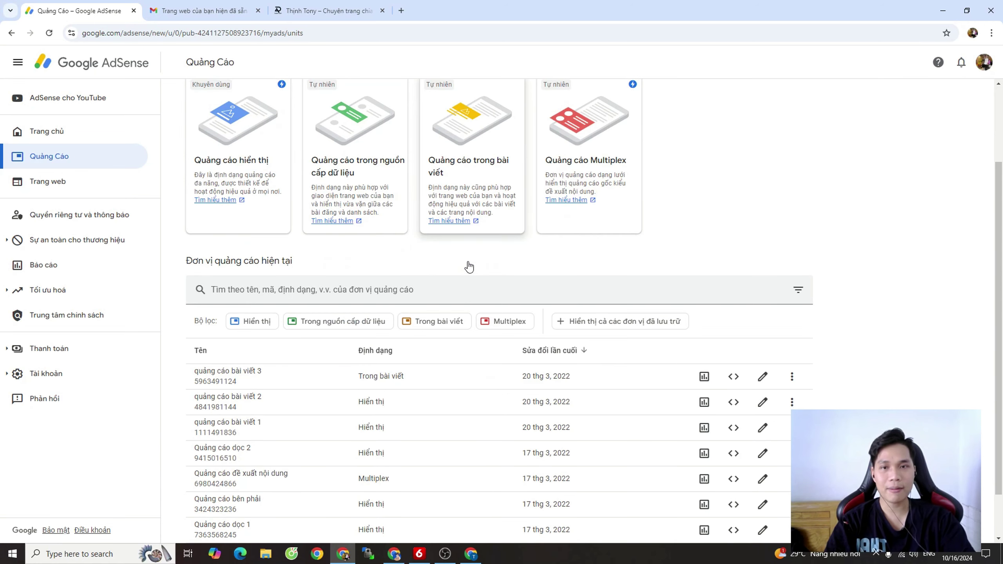
pyautogui.click(792, 322)
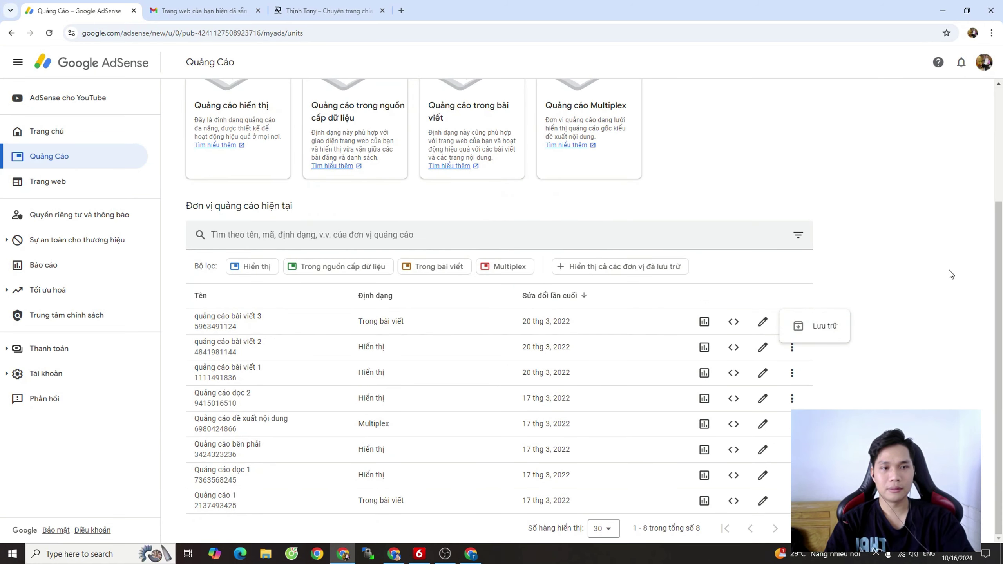
pyautogui.click(811, 322)
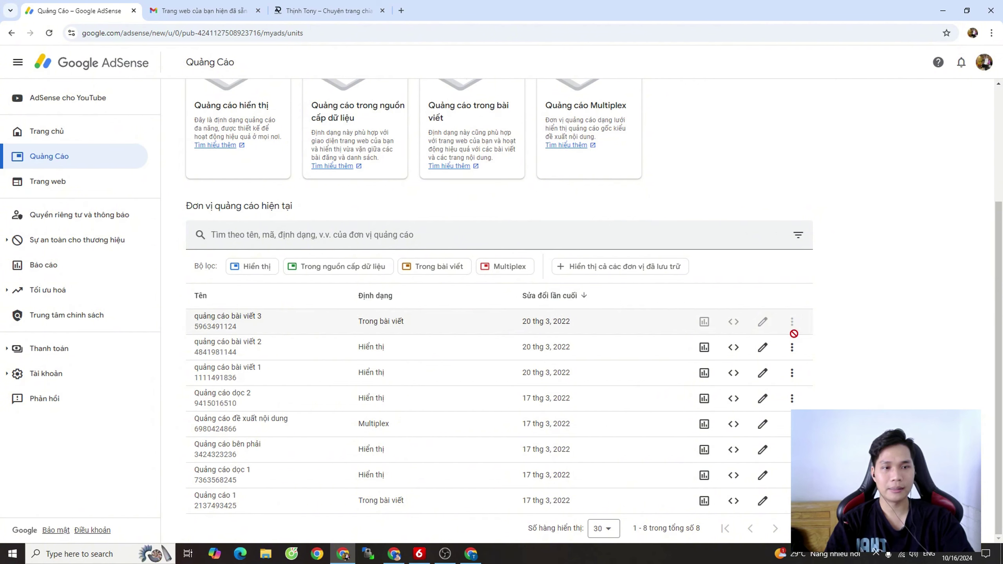
pyautogui.click(792, 348)
pyautogui.click(813, 357)
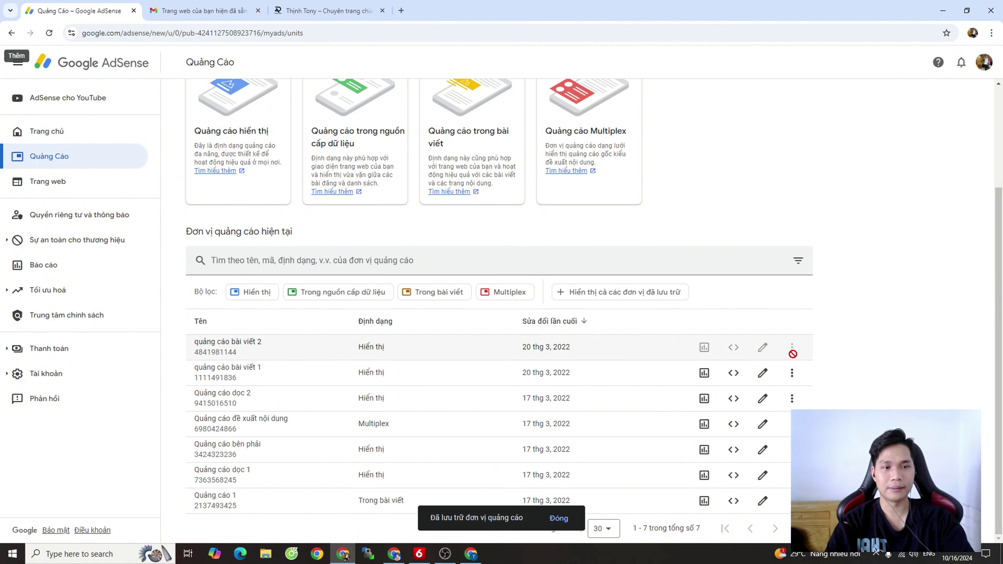
pyautogui.click(792, 373)
pyautogui.click(817, 379)
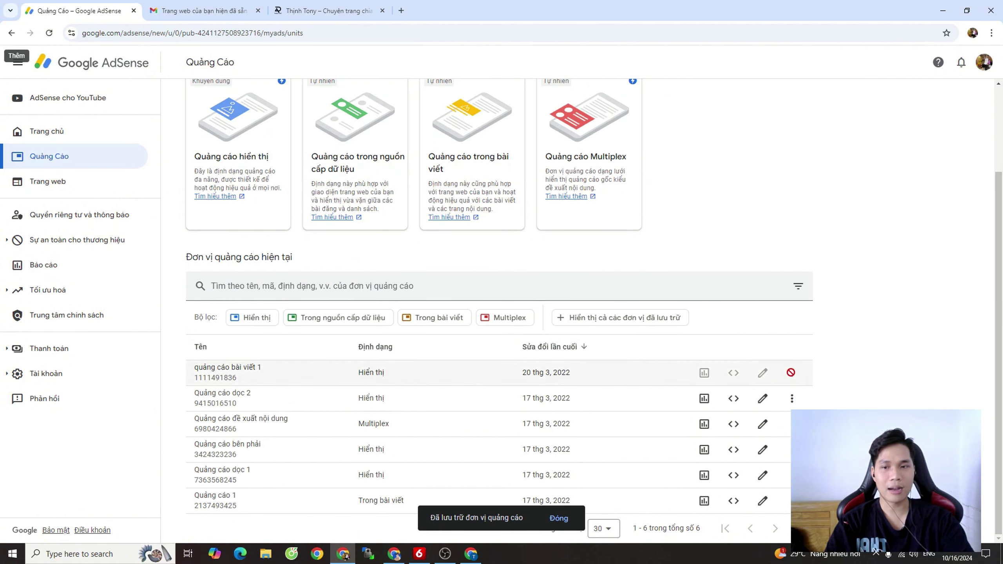
# Archive the remaining units: Quảng cáo dọc 2, đề xuất nội dung, bên phải, dọc 1 and Quảng cáo 1
pyautogui.click(792, 398)
pyautogui.click(800, 403)
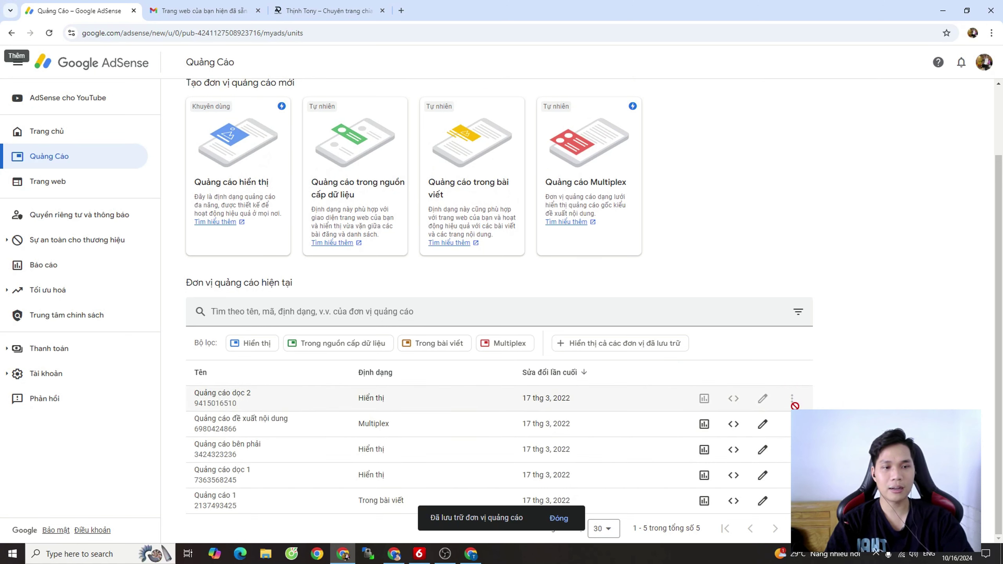
pyautogui.click(792, 424)
pyautogui.click(802, 428)
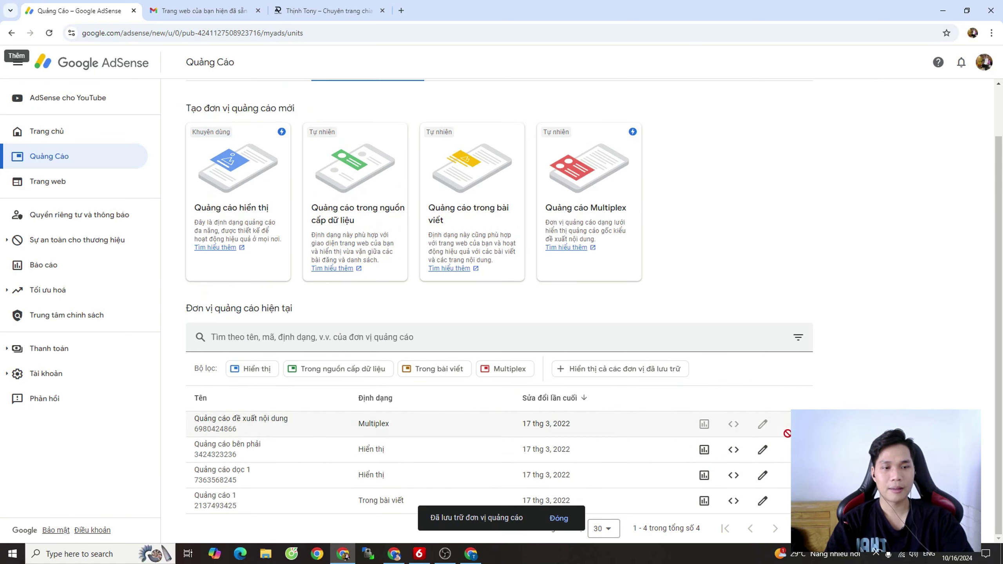
pyautogui.click(802, 453)
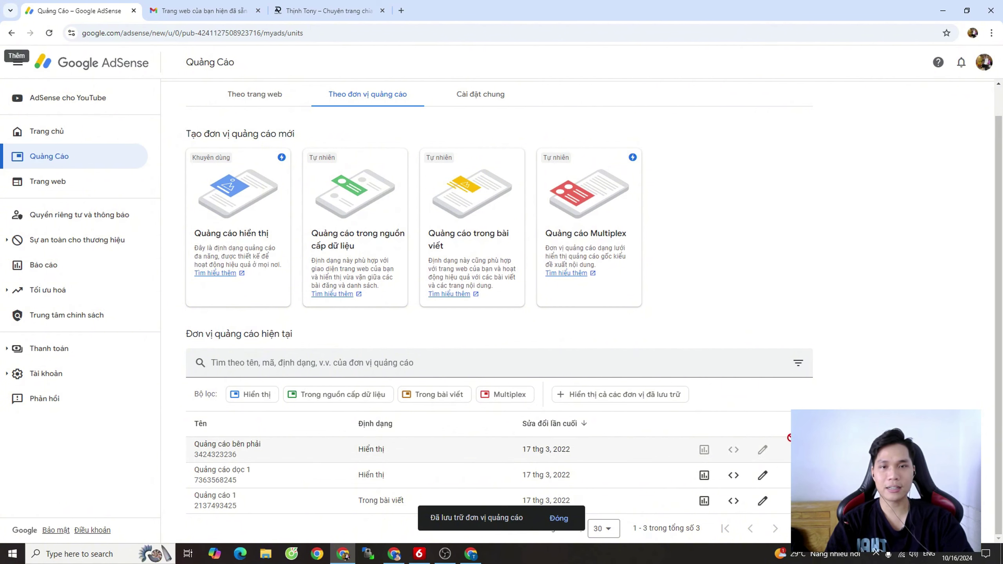
pyautogui.click(788, 476)
pyautogui.click(802, 477)
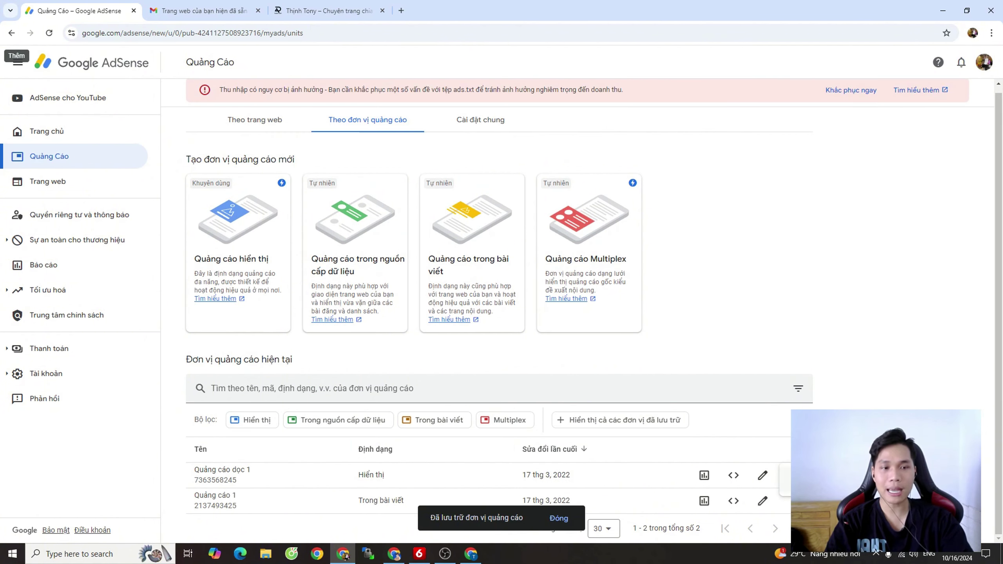
pyautogui.click(802, 480)
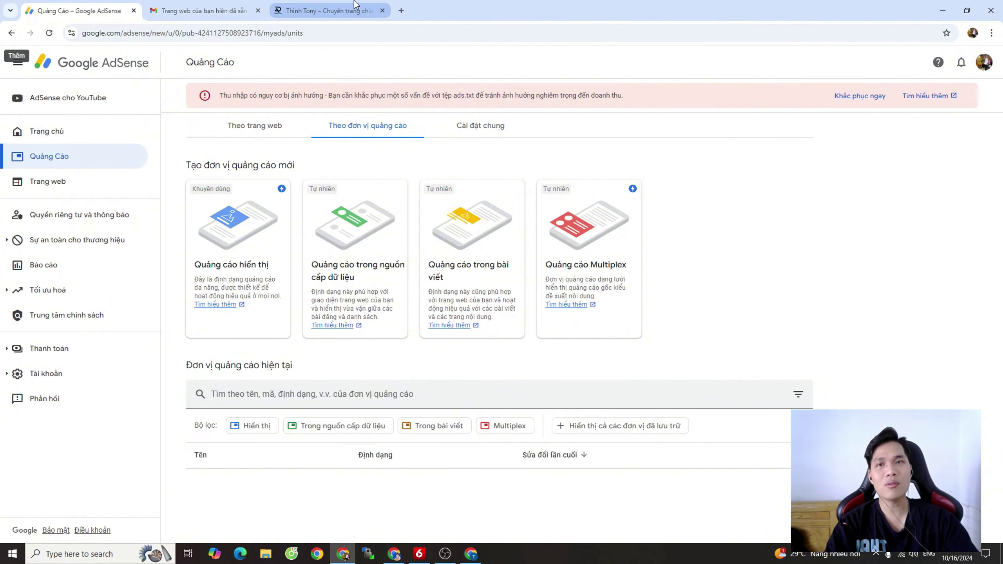
pyautogui.click(348, 11)
pyautogui.scroll(-10, 490, 130)
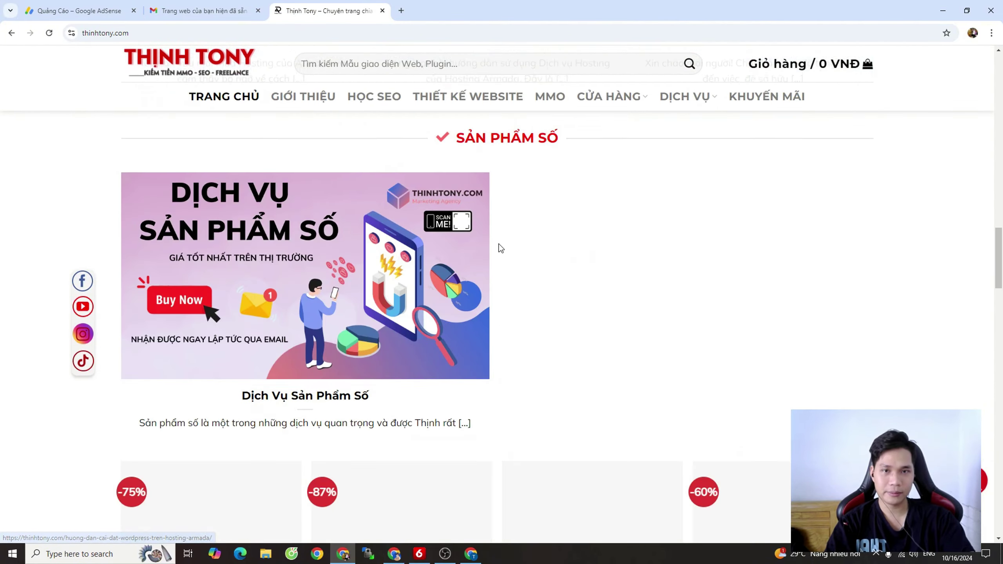
pyautogui.scroll(6, 497, 248)
pyautogui.scroll(5, 452, 232)
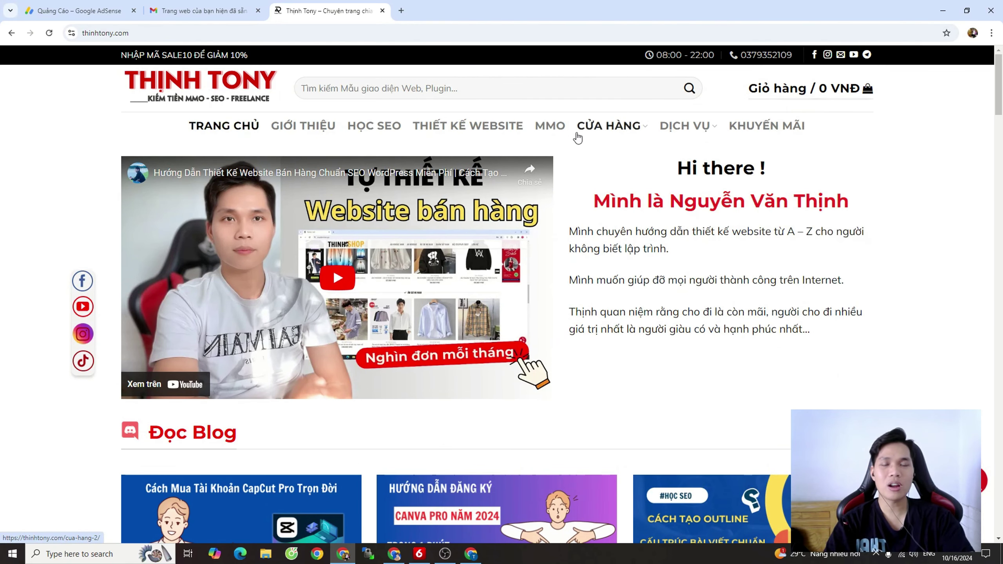
pyautogui.click(510, 127)
pyautogui.scroll(-15, 722, 213)
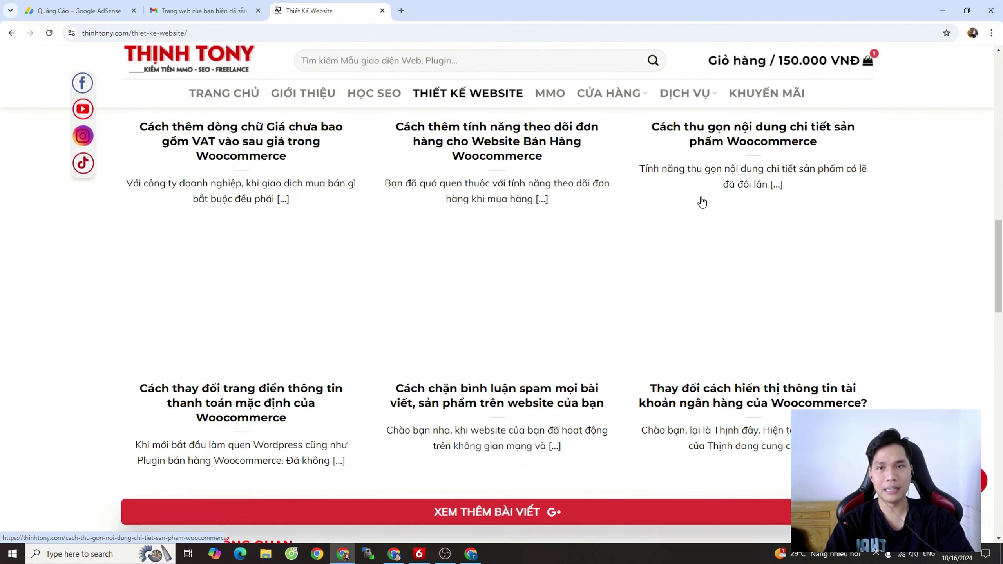
pyautogui.scroll(20, 688, 241)
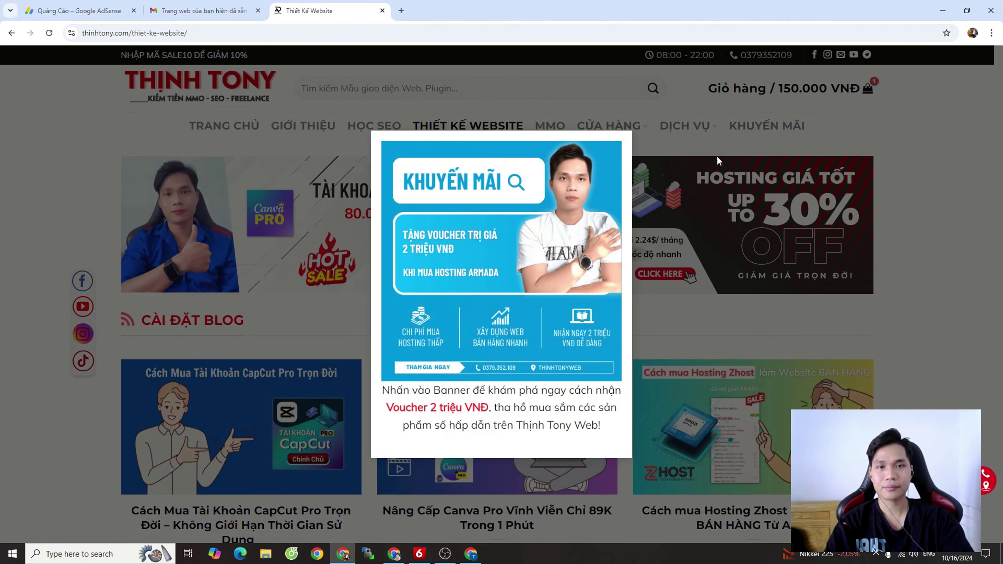
pyautogui.click(717, 160)
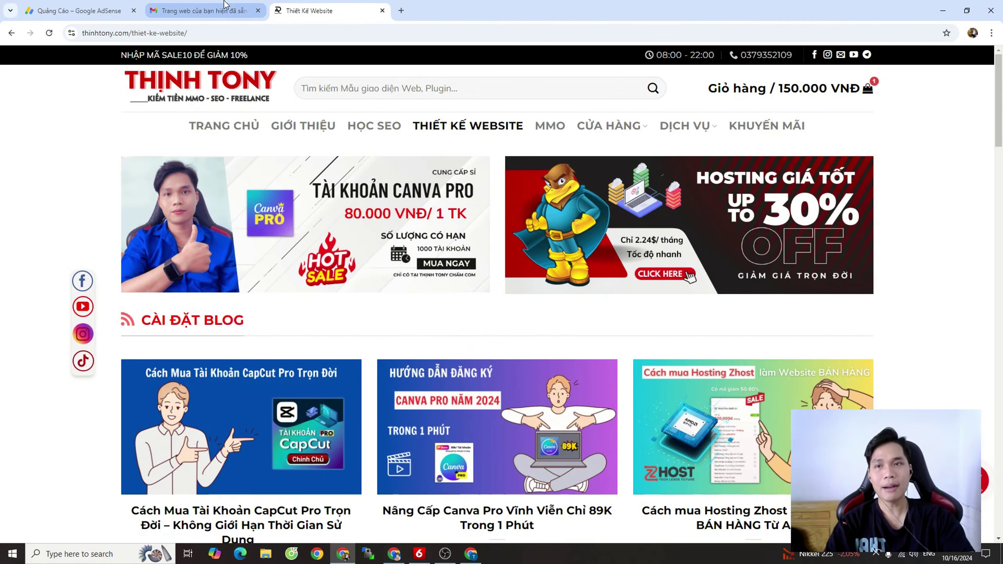
pyautogui.click(230, 8)
pyautogui.click(79, 4)
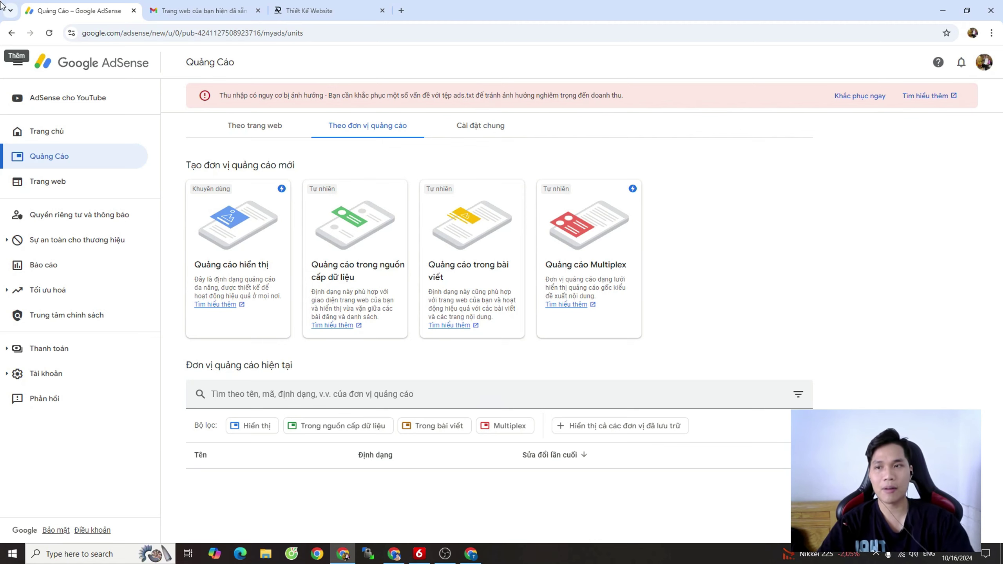
# Start a new display ad unit and preview its horizontal and vertical formats
pyautogui.click(56, 169)
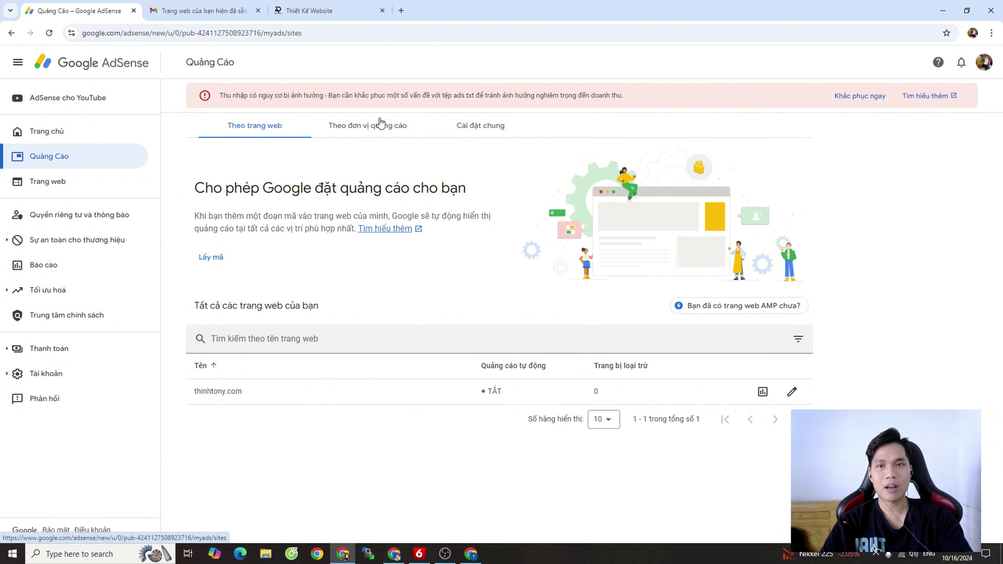
pyautogui.click(372, 139)
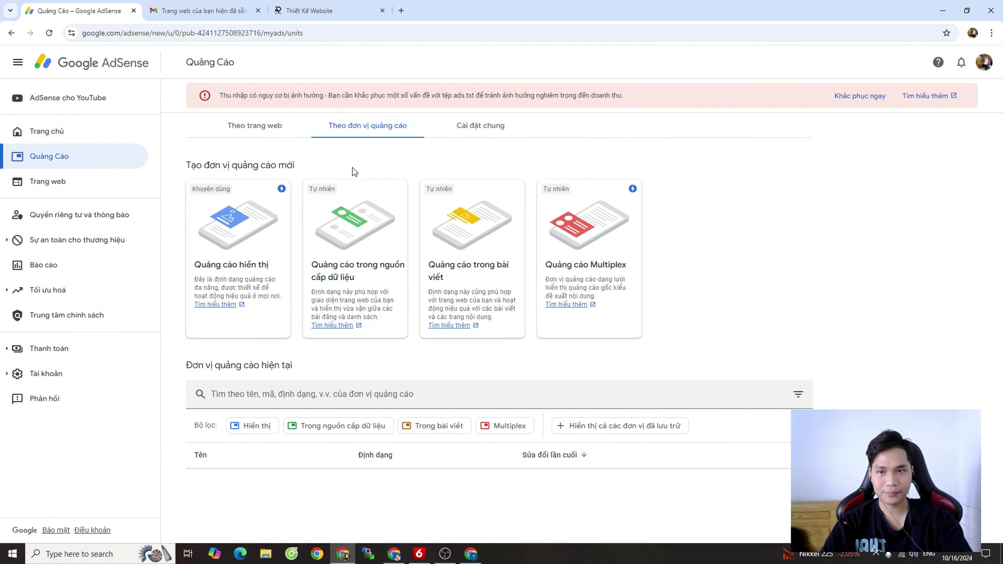
pyautogui.click(228, 272)
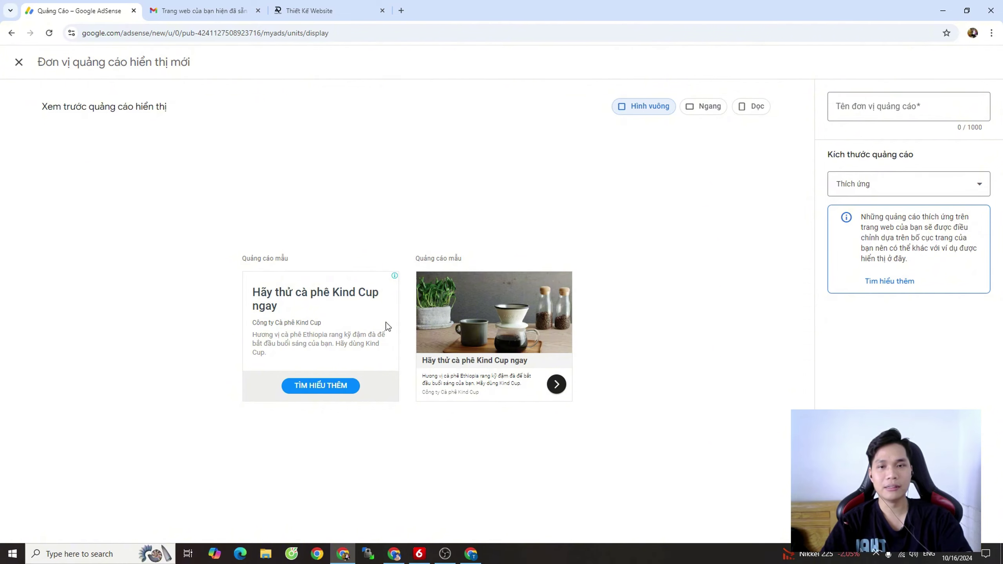
pyautogui.click(705, 107)
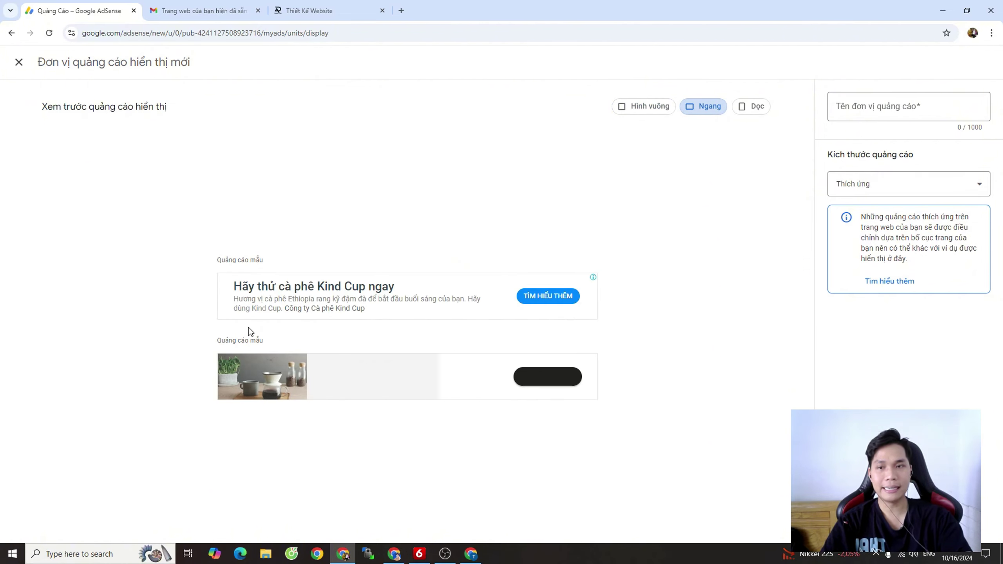
pyautogui.click(750, 108)
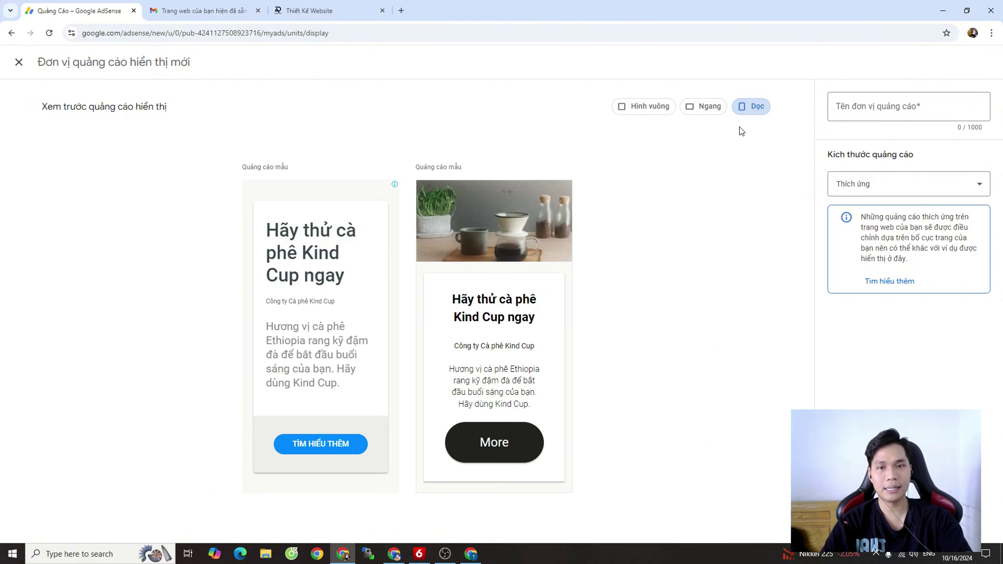
pyautogui.click(710, 110)
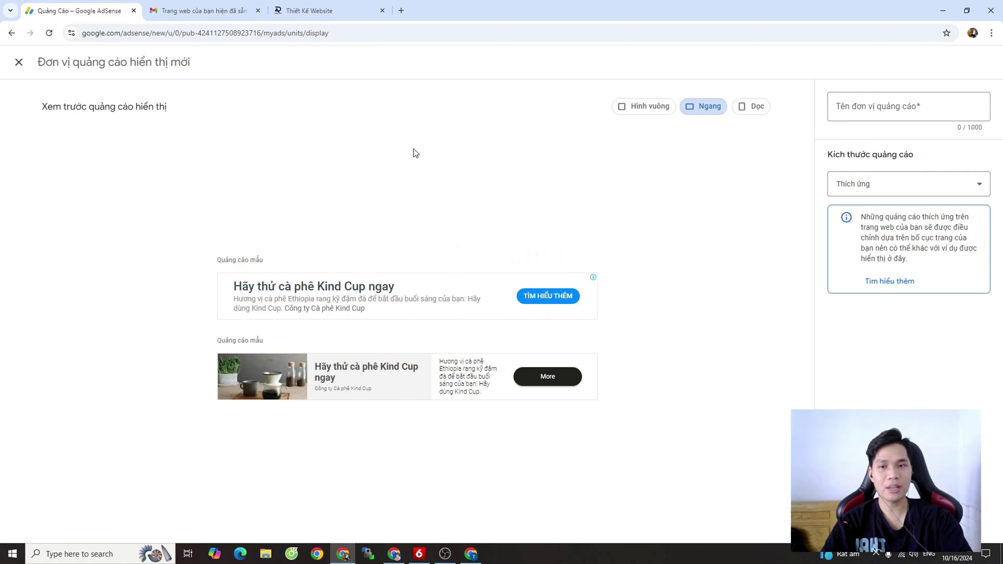
# Name the new display ad unit 'Quảng cáo bài viết 1'
pyautogui.click(917, 117)
pyautogui.write('Q')
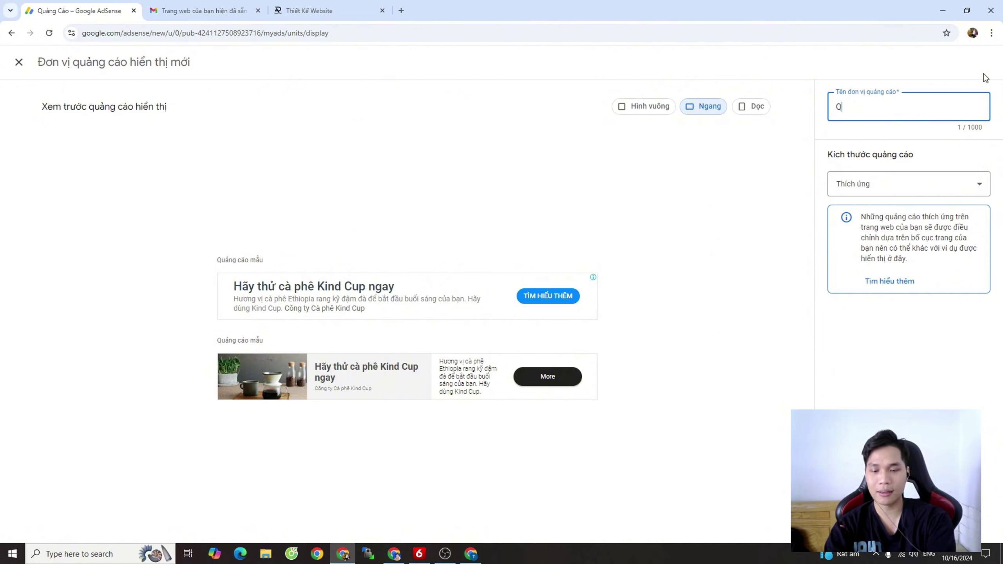
pyautogui.write('uang')
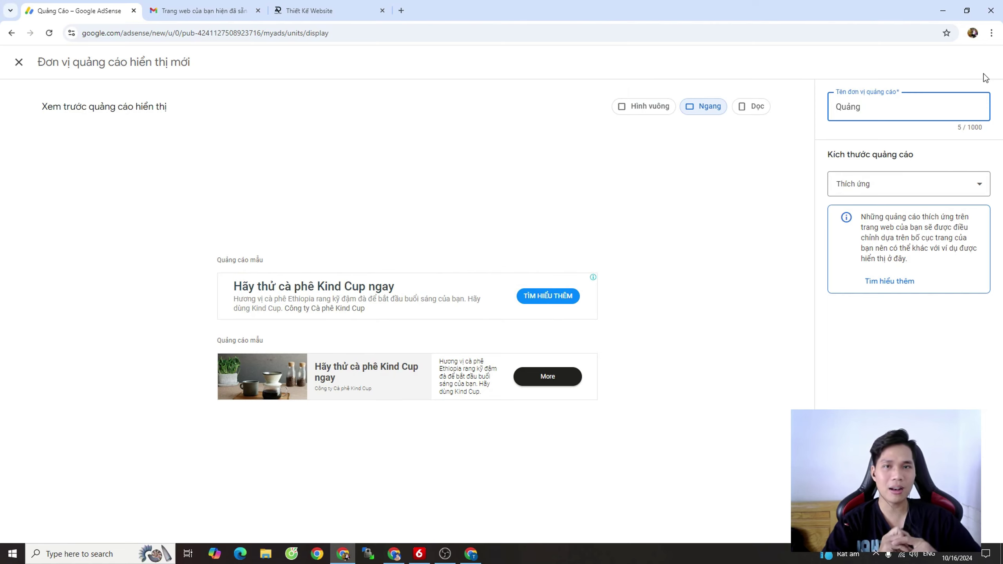
pyautogui.press('BackSpace')
pyautogui.press('BackSpace')
pyautogui.press('BackSpace')
pyautogui.press('BackSpace')
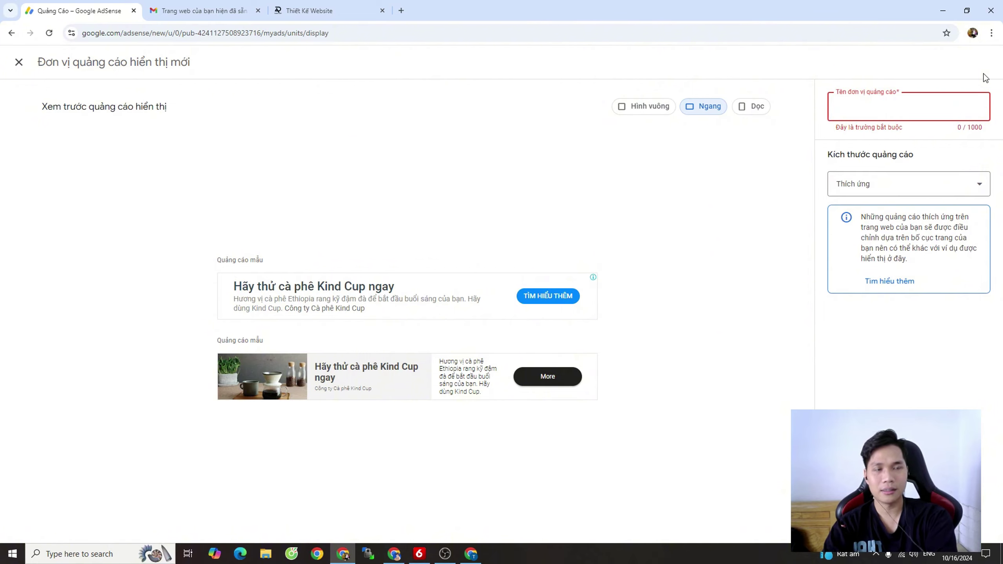
pyautogui.write('Quảng báo')
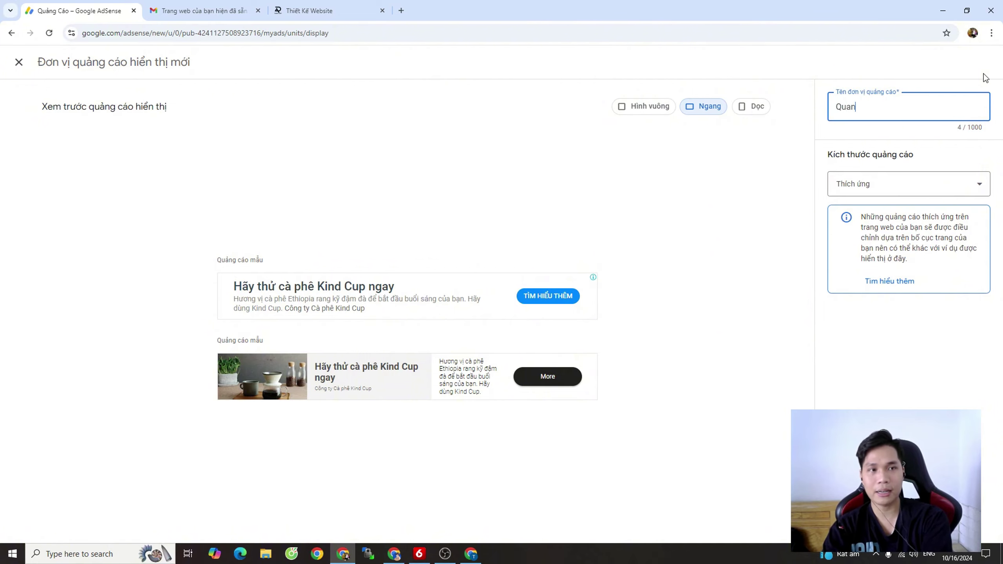
pyautogui.press('BackSpace')
pyautogui.press('BackSpace')
pyautogui.press('BackSpace')
pyautogui.write('c')
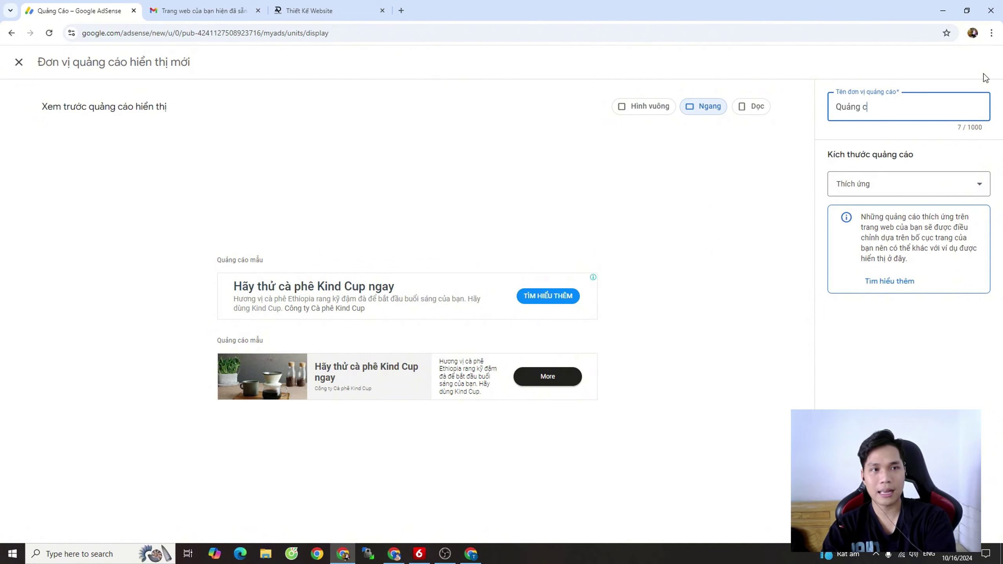
pyautogui.write('áo baì viết 1')
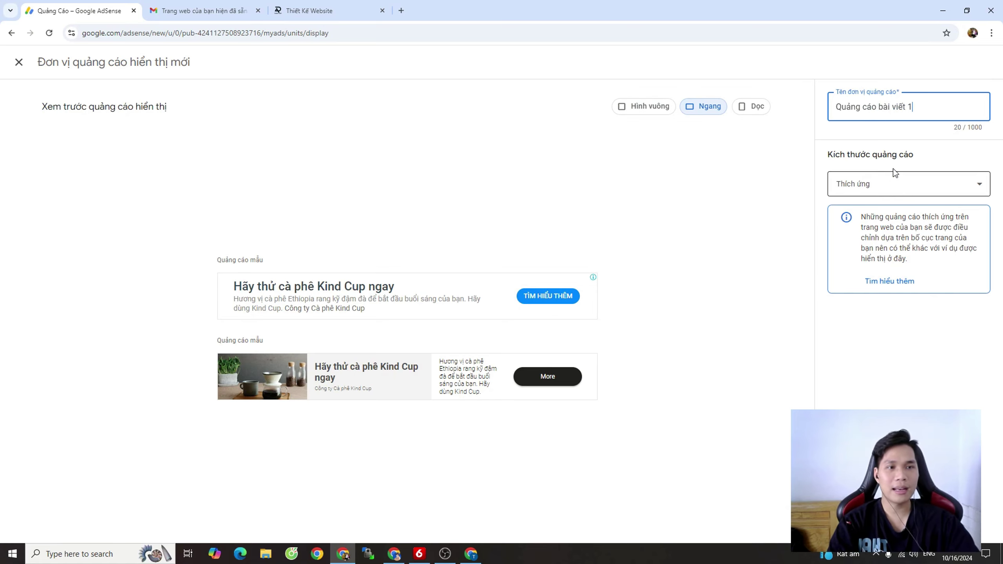
# Try a fixed 728×90 size, revert to responsive, and create the ad unit
pyautogui.click(904, 194)
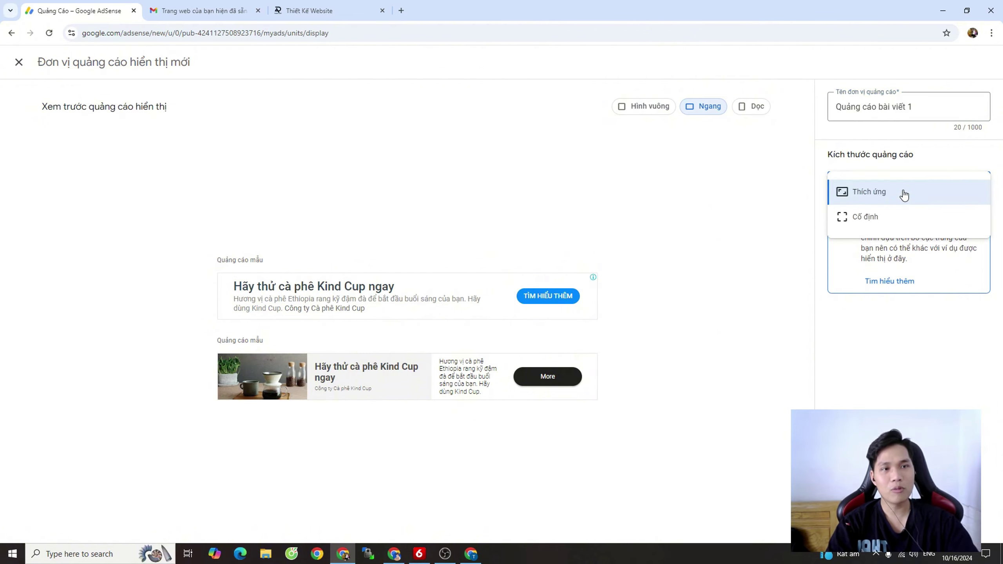
pyautogui.click(870, 221)
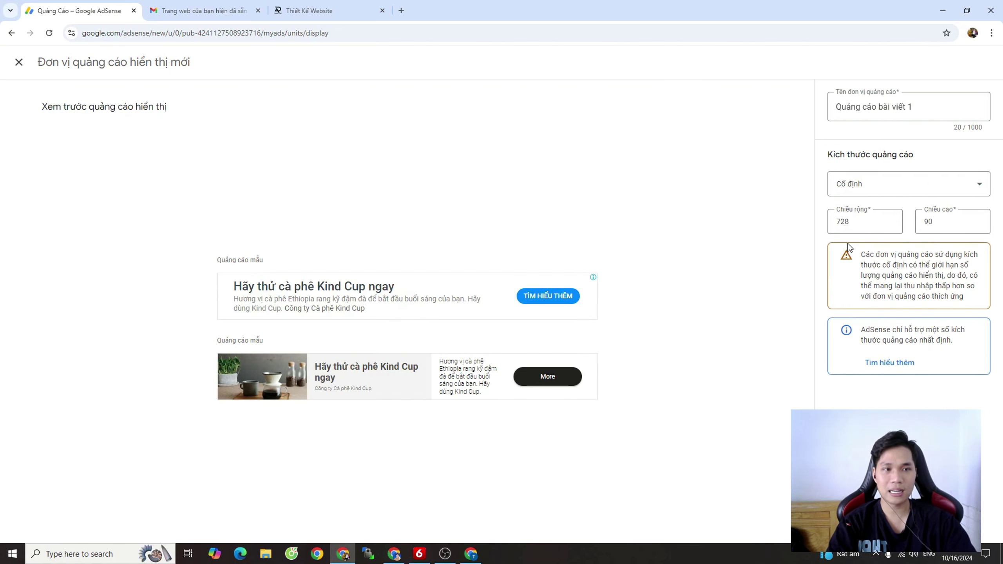
pyautogui.click(851, 221)
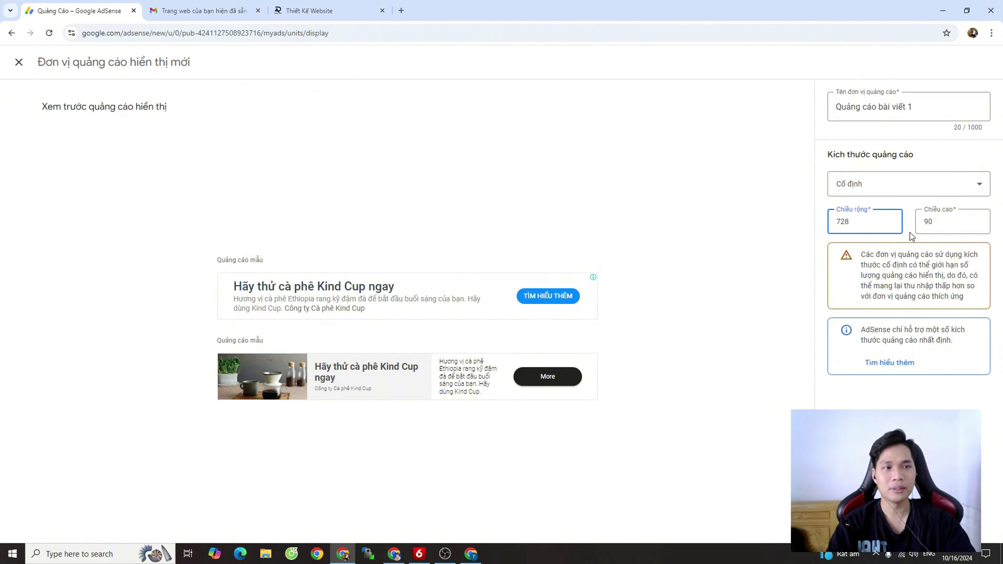
pyautogui.click(954, 233)
pyautogui.click(874, 184)
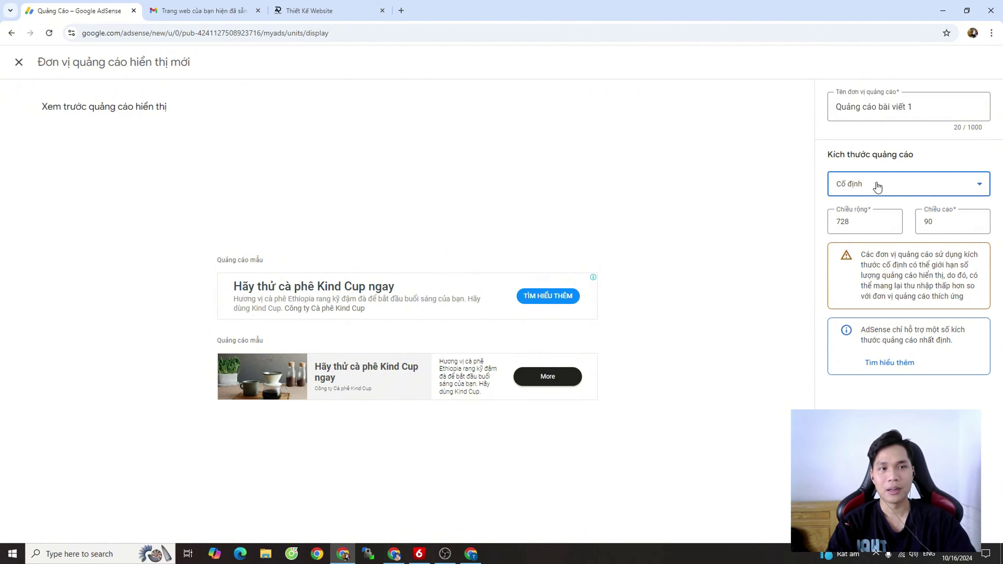
pyautogui.click(874, 192)
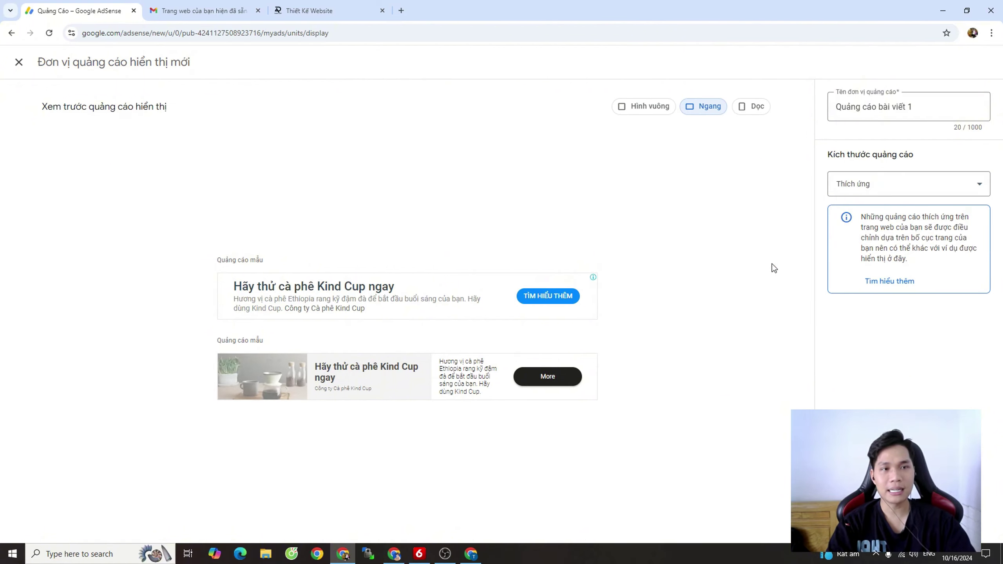
pyautogui.click(963, 527)
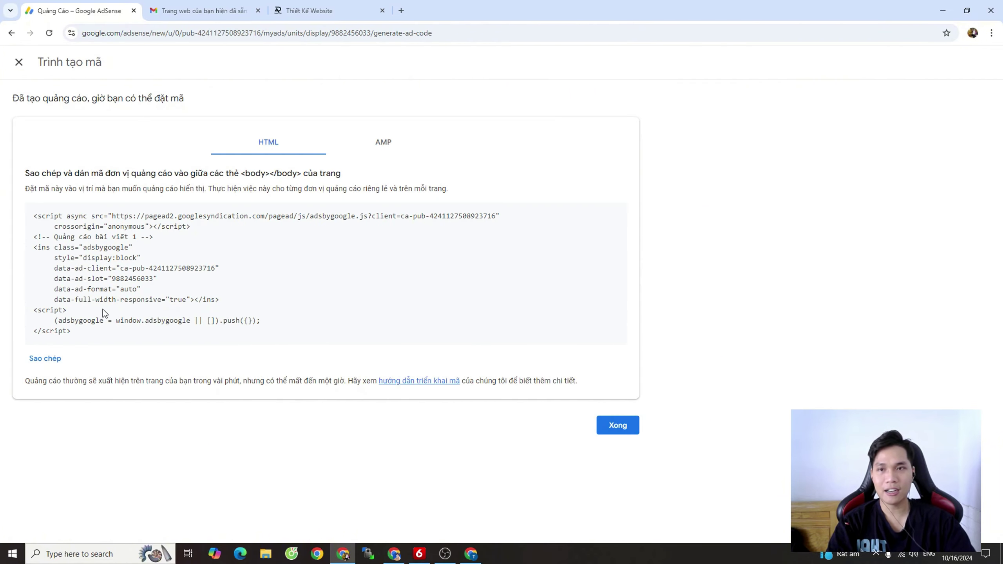
# Copy the 'Quảng cáo bài viết 1' HTML ad code and go to the WordPress admin window
pyautogui.click(52, 366)
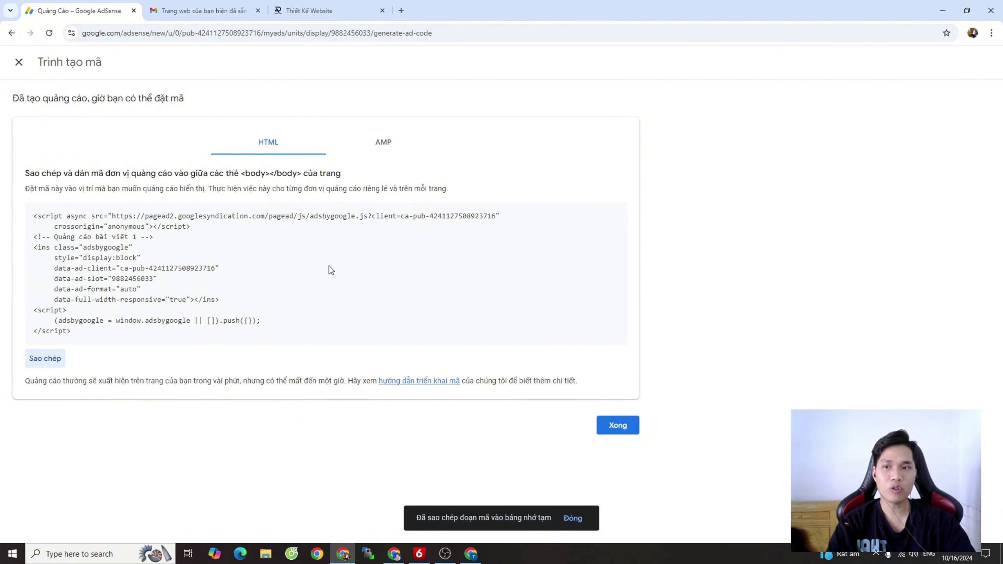
pyautogui.click(471, 554)
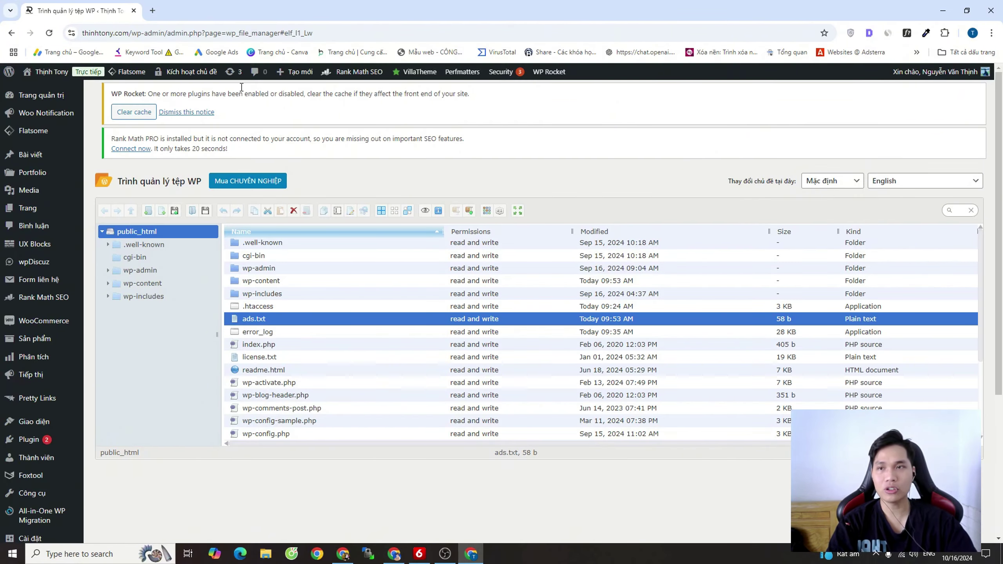
# From the All Pages list, open the homepage in UX Builder in a new tab
pyautogui.moveTo(28, 208)
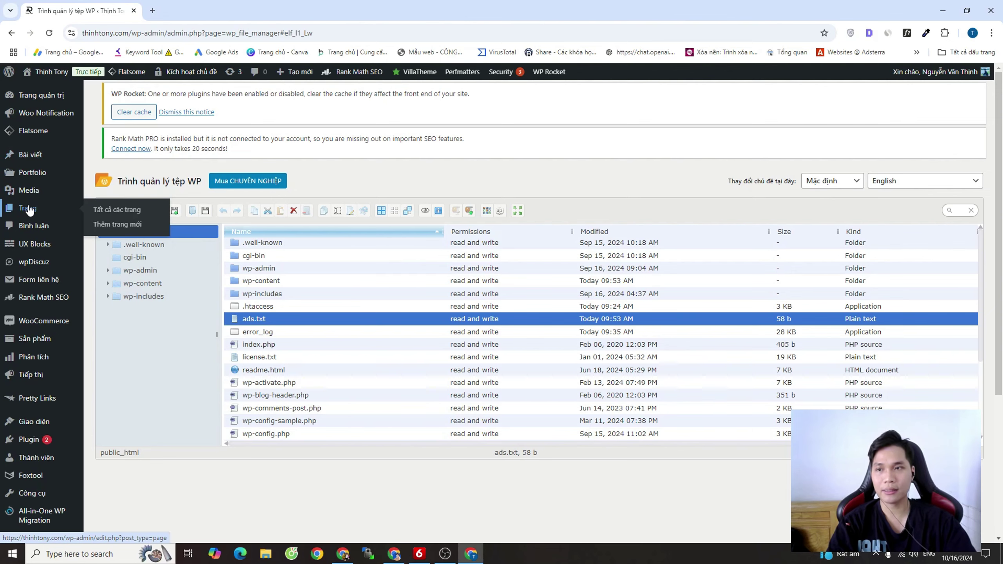
pyautogui.click(98, 211)
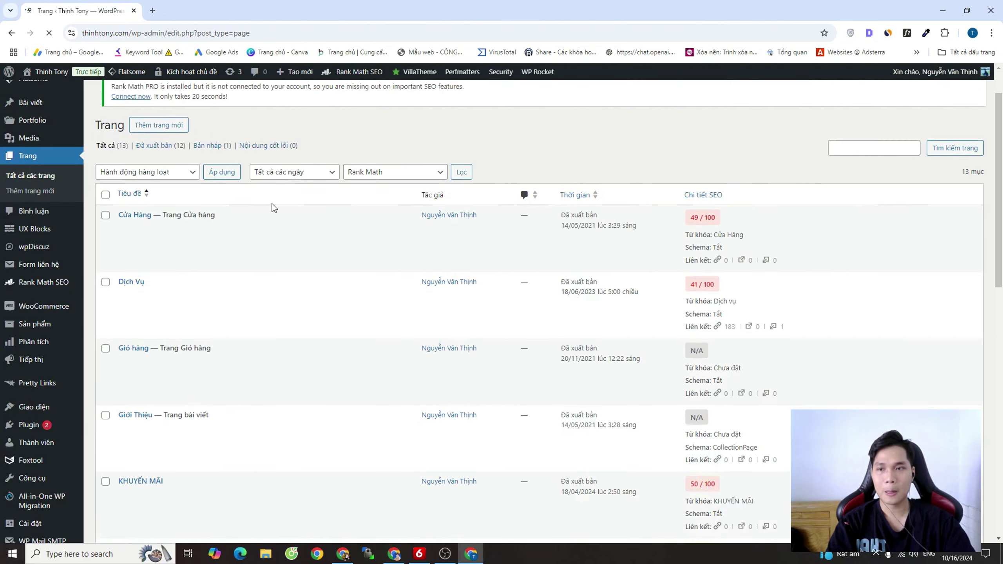
pyautogui.scroll(-6, 252, 244)
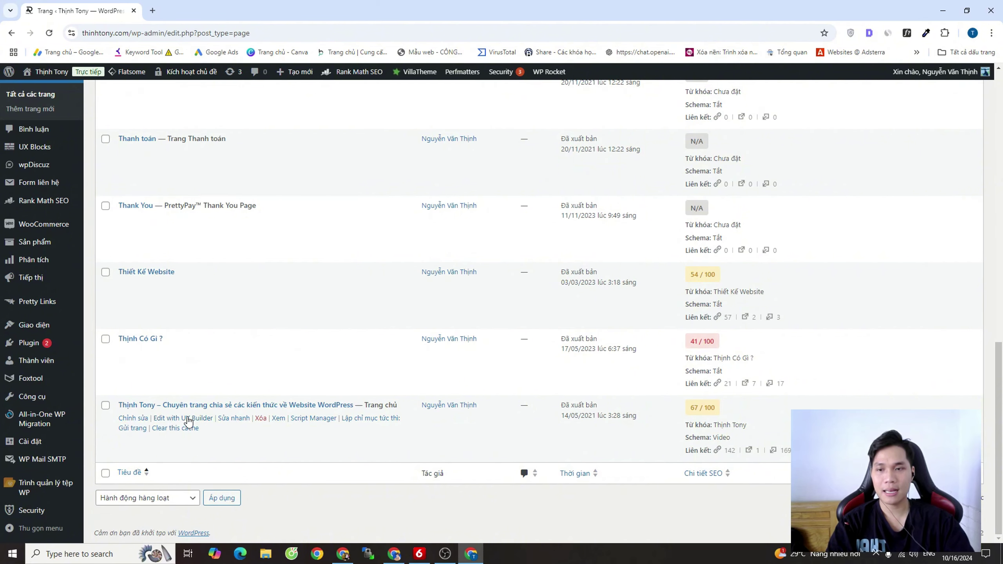
pyautogui.rightClick(189, 422)
pyautogui.click(259, 299)
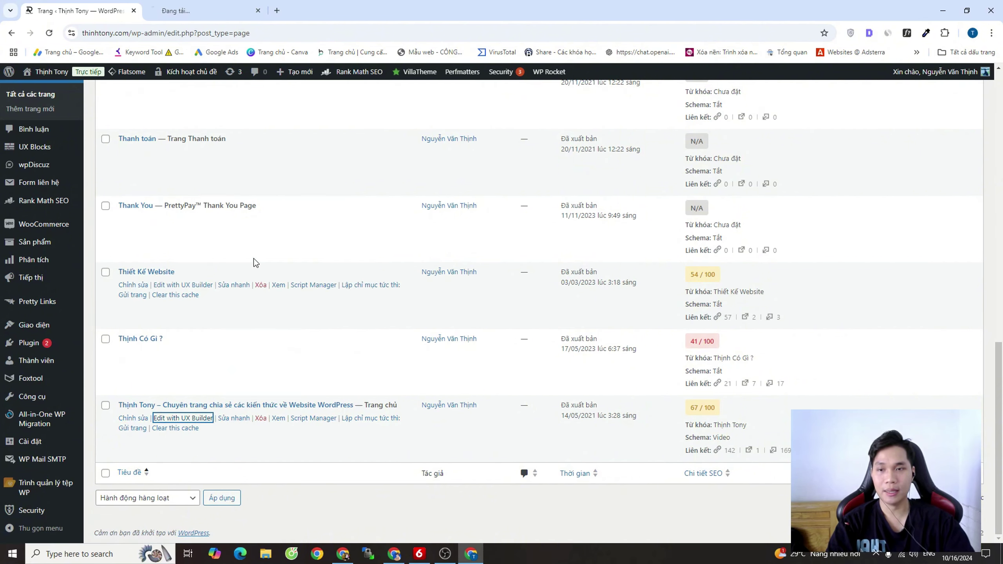
pyautogui.click(169, 8)
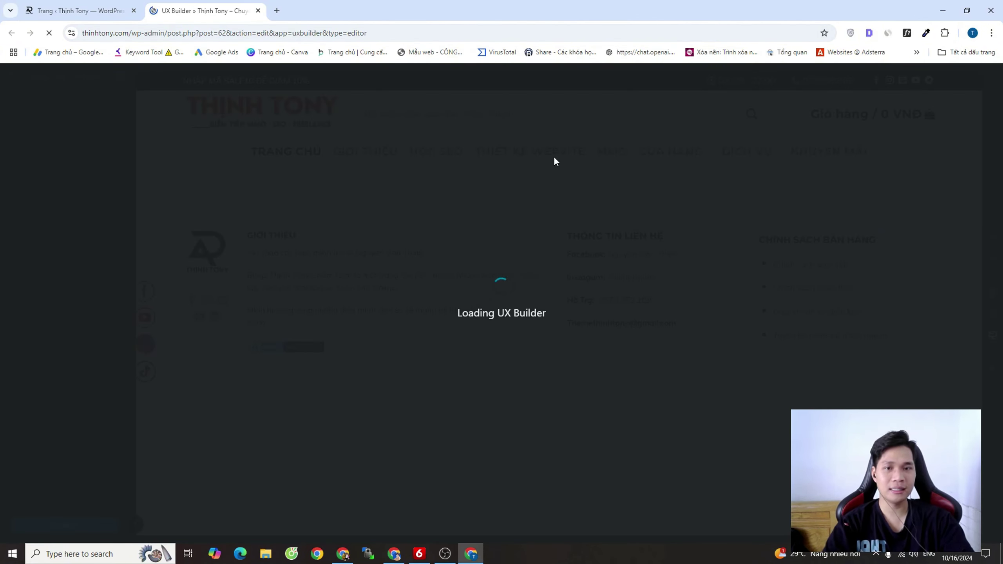
pyautogui.scroll(-10, 561, 181)
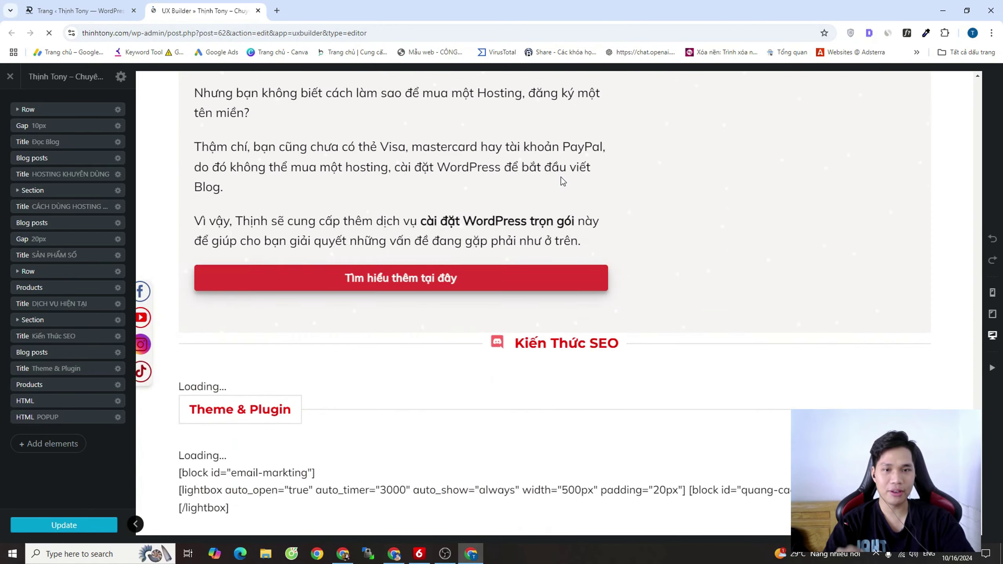
pyautogui.scroll(-10, 561, 177)
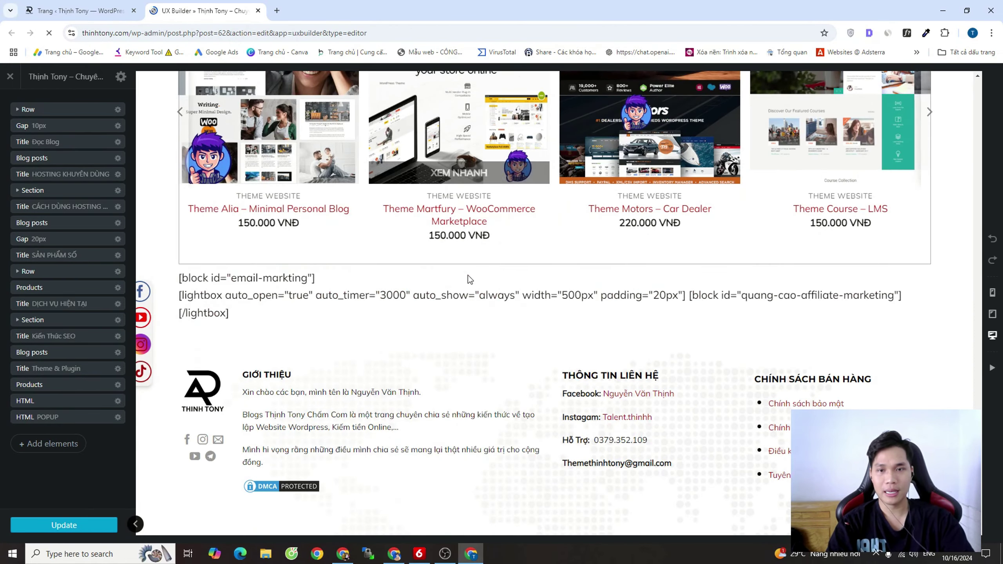
pyautogui.scroll(8, 492, 294)
pyautogui.scroll(-8, 492, 294)
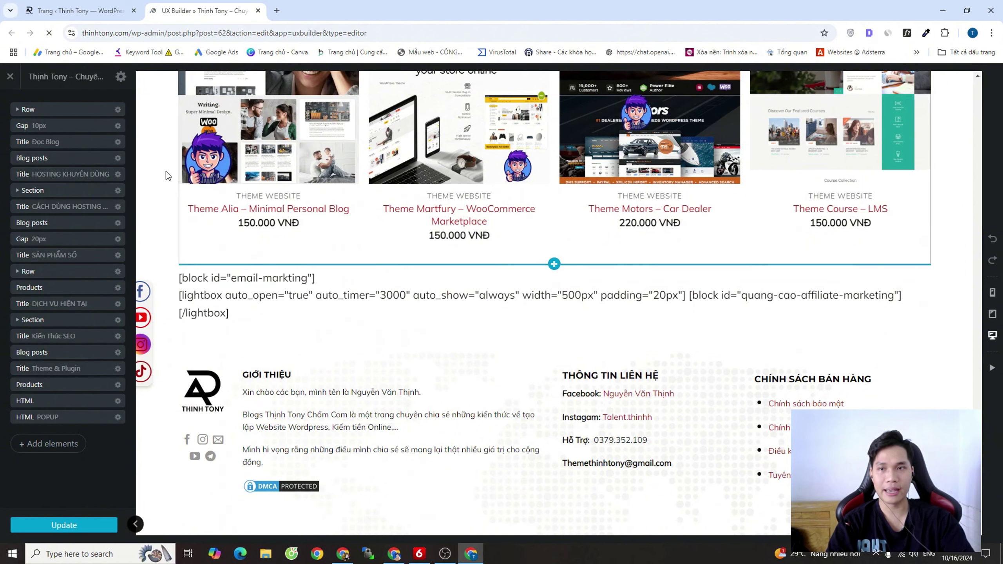
# Add an HTML element labelled 'Quảng cáo' with the pasted AdSense code below the lightbox block, then update
pyautogui.click(554, 321)
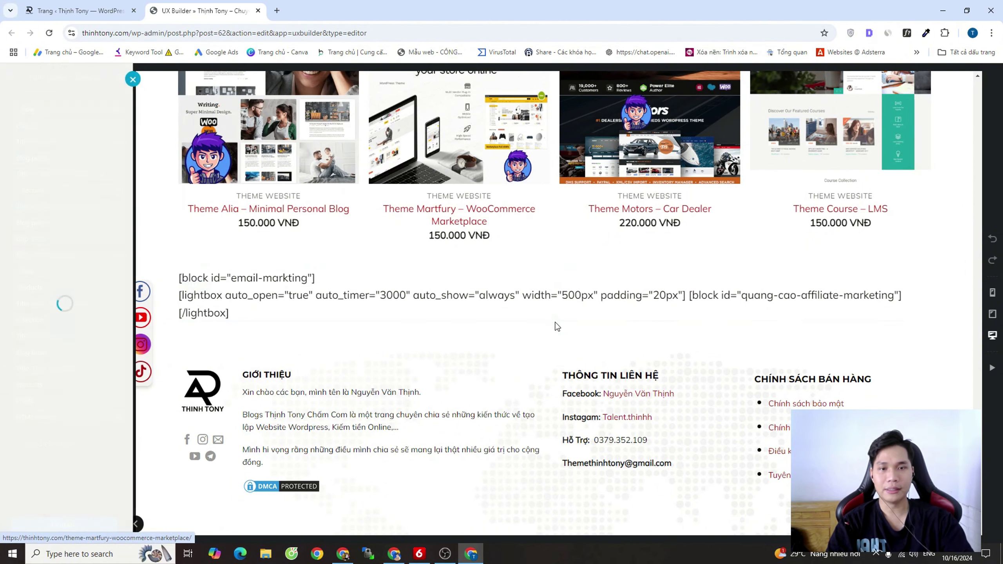
pyautogui.write('html')
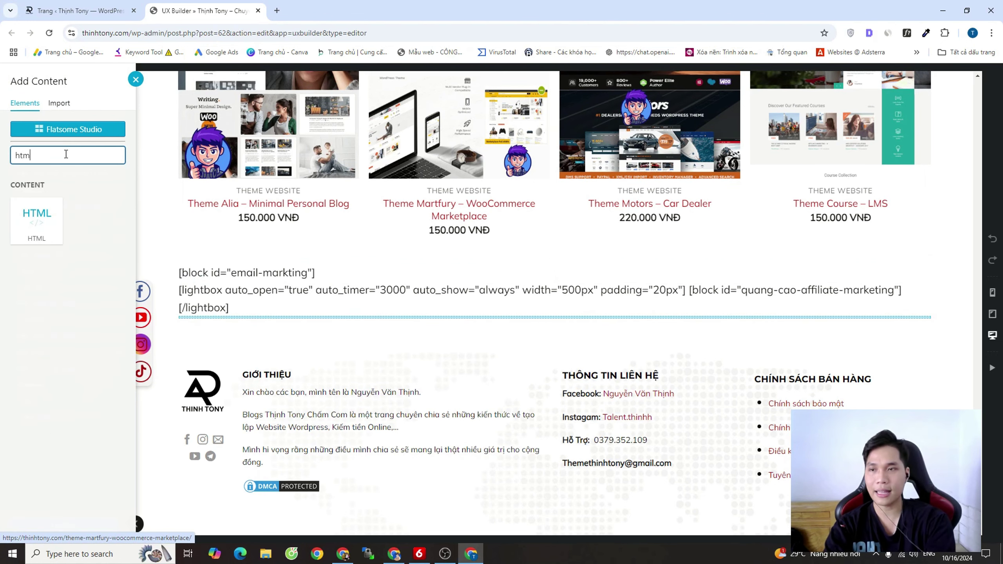
pyautogui.click(57, 219)
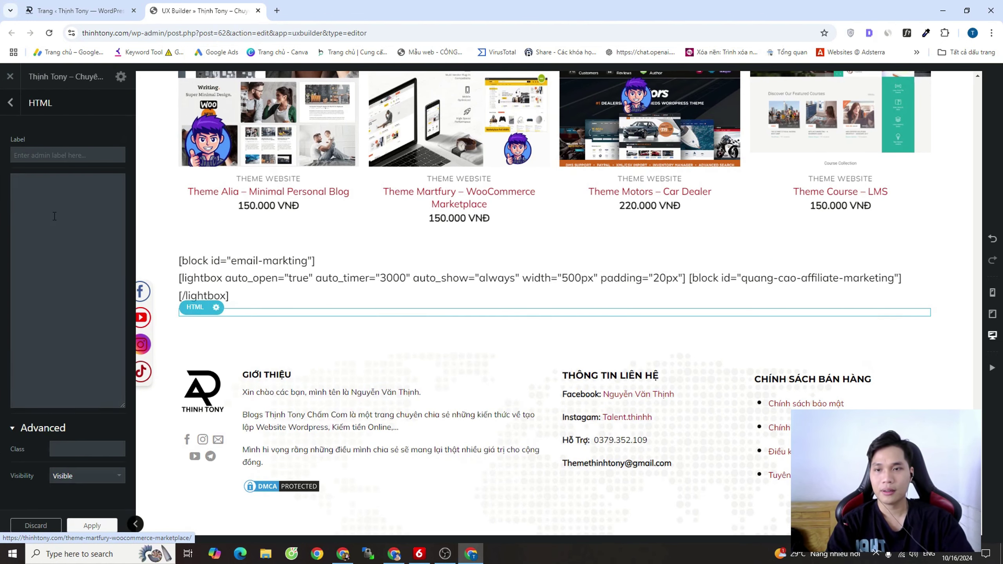
pyautogui.rightClick(19, 178)
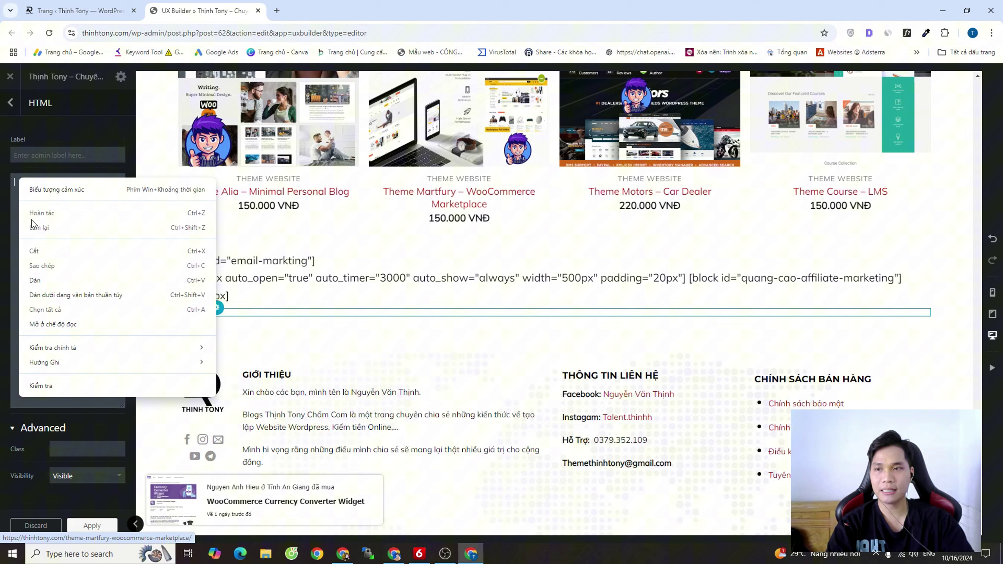
pyautogui.click(34, 277)
pyautogui.click(54, 156)
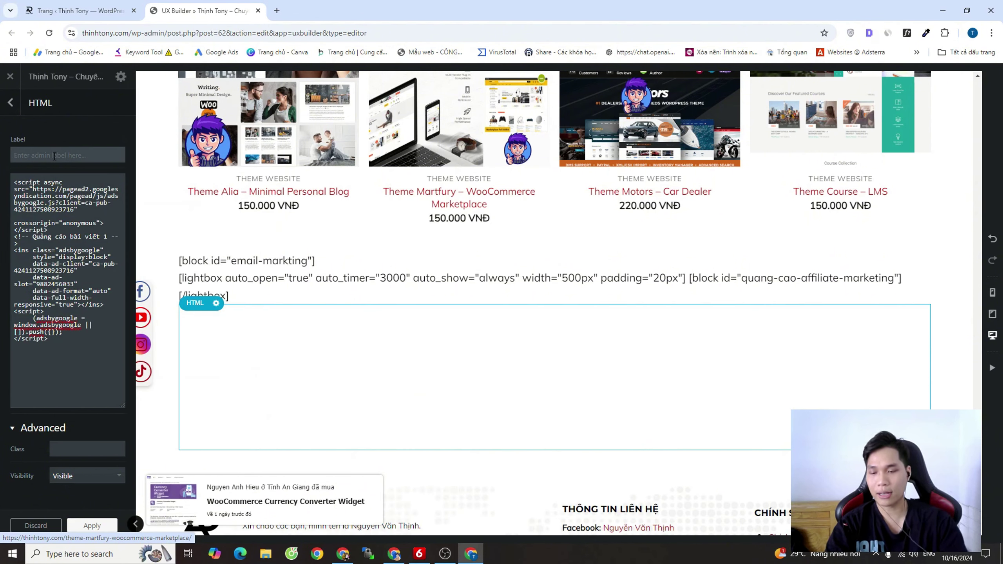
pyautogui.write('Quảng cáo')
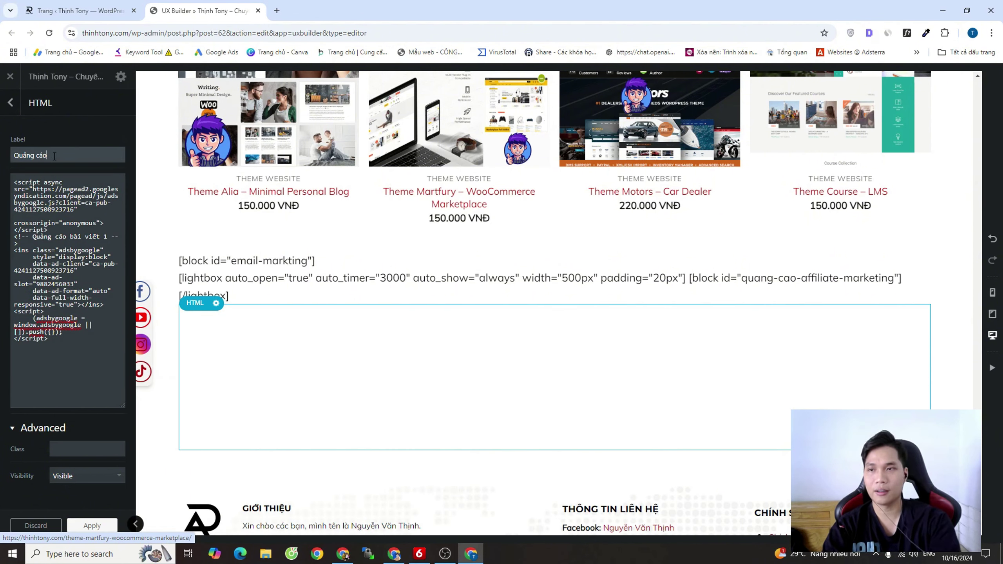
pyautogui.click(92, 527)
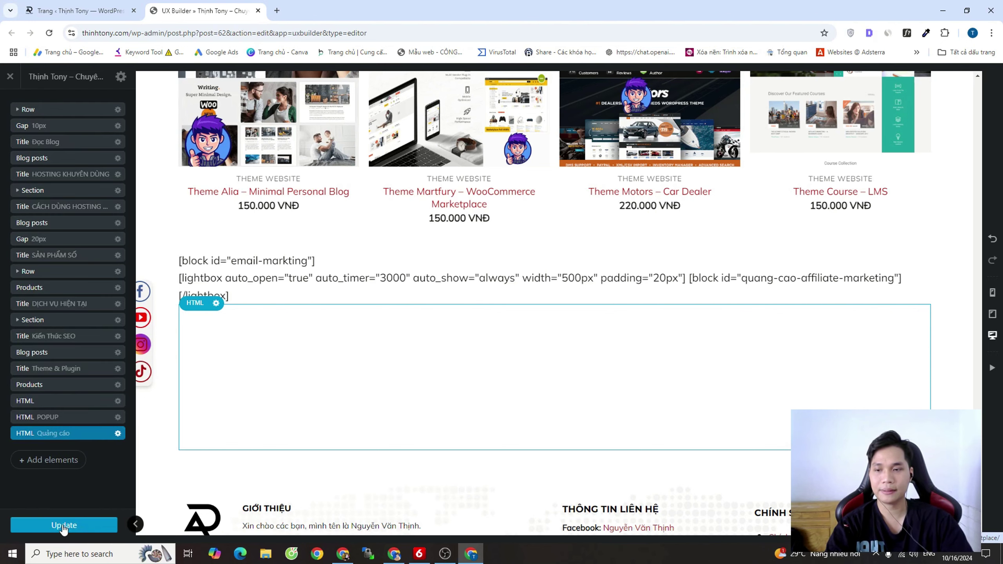
pyautogui.click(62, 527)
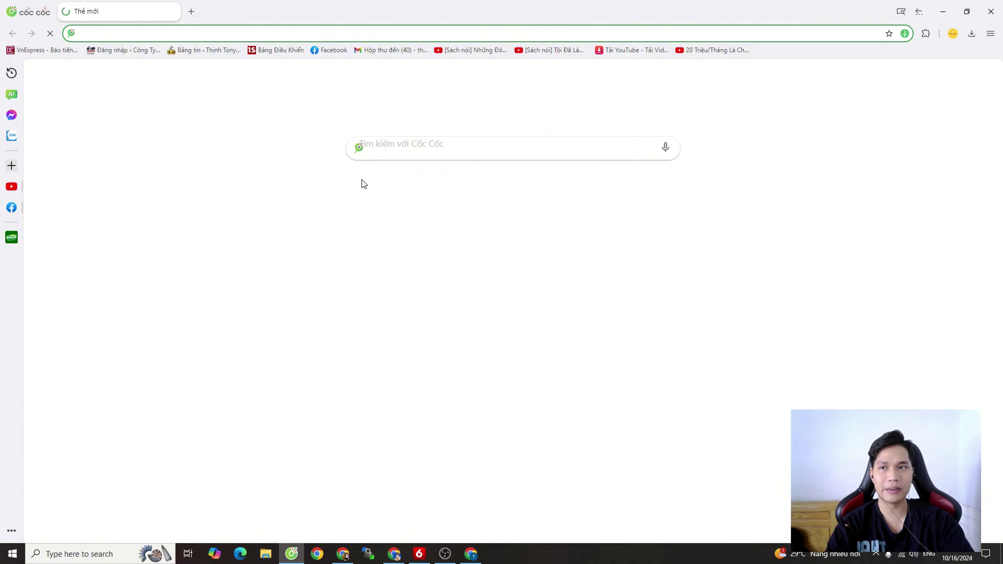
# Load thinhtony.com in Cốc Cốc, dismiss the voucher popup, and browse down to the footer
pyautogui.write('thinhtony.com')
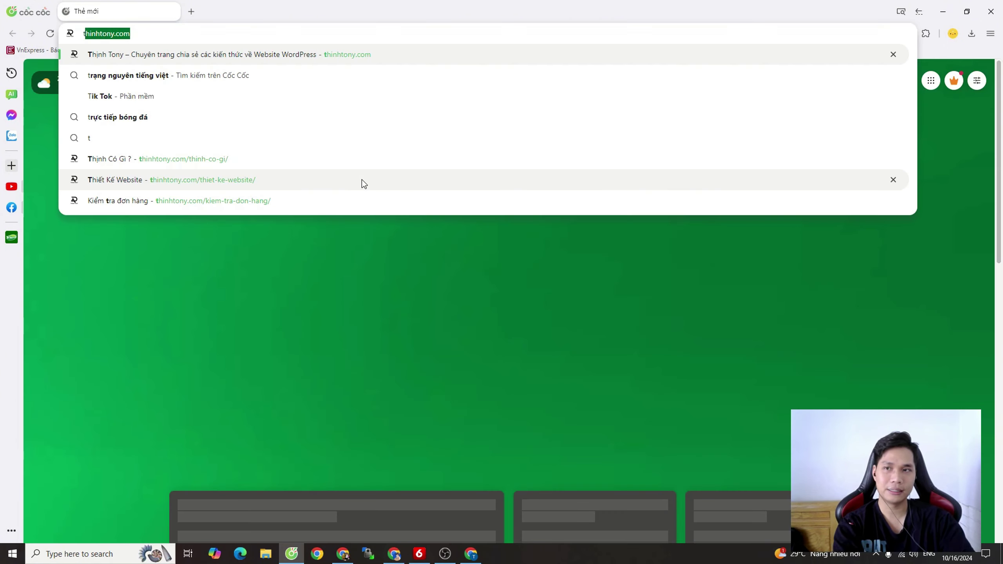
pyautogui.press('Return')
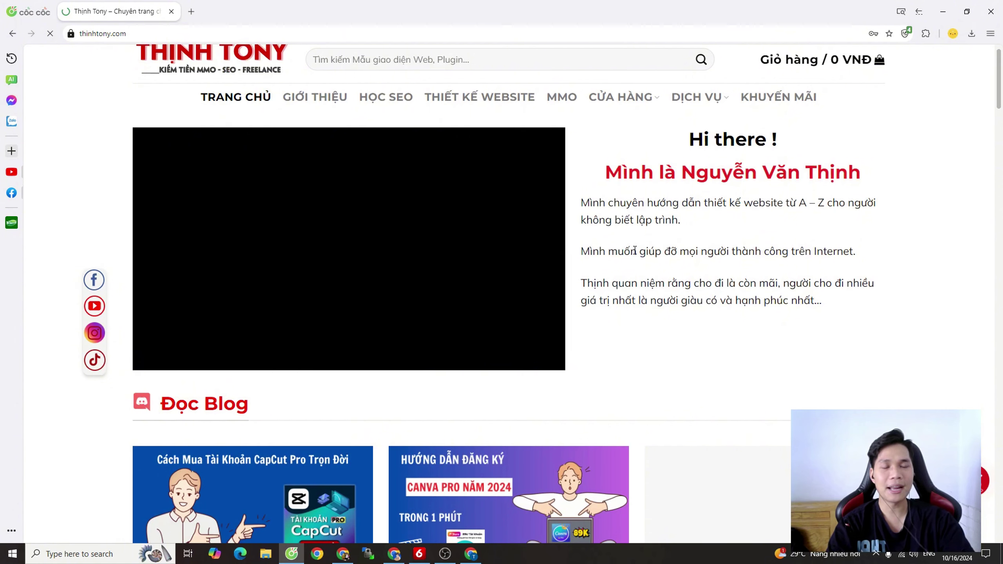
pyautogui.scroll(-5, 626, 252)
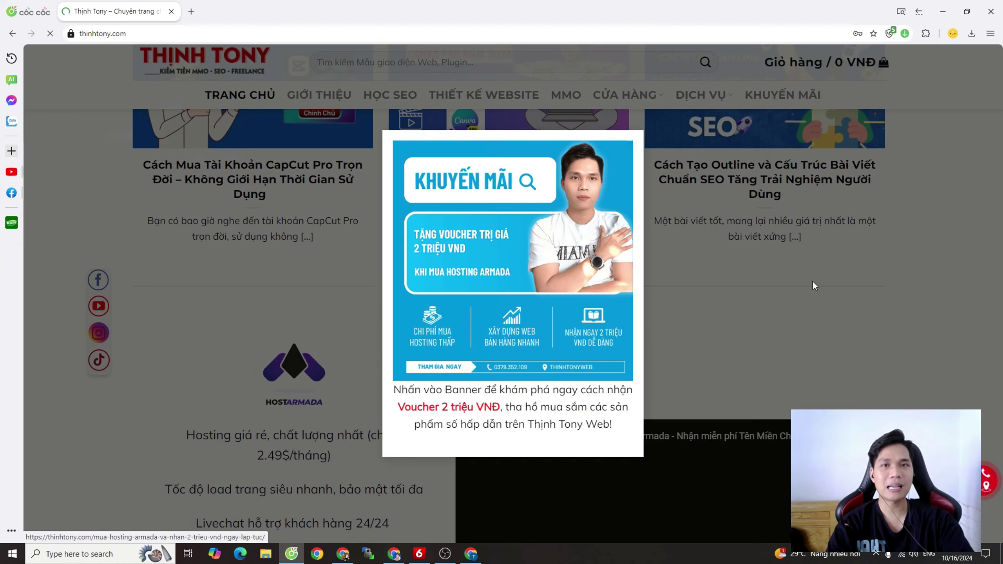
pyautogui.click(812, 280)
pyautogui.scroll(-4, 766, 281)
pyautogui.scroll(-3, 766, 280)
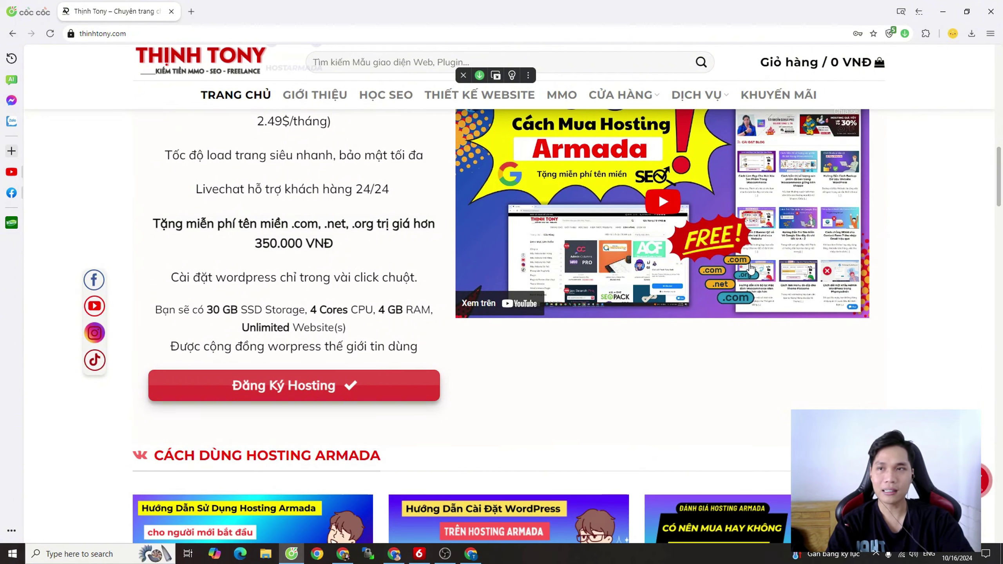
pyautogui.scroll(-5, 751, 276)
pyautogui.scroll(15, 751, 262)
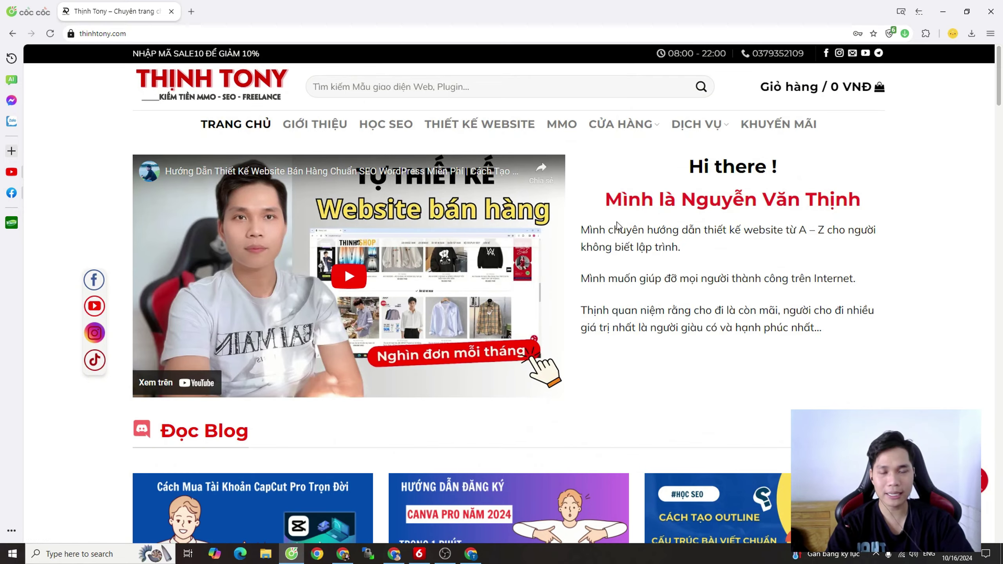
pyautogui.scroll(-18, 617, 223)
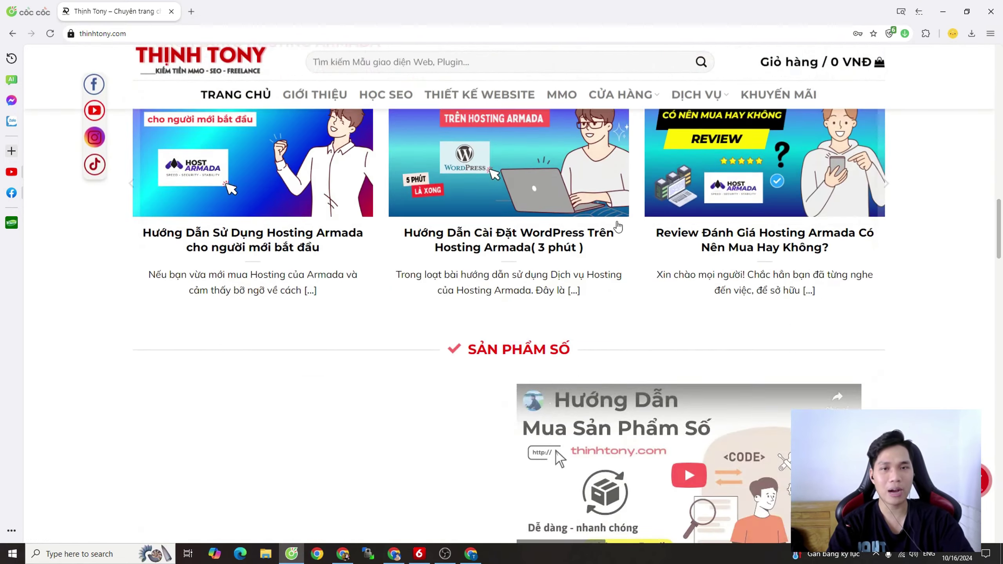
pyautogui.scroll(-15, 580, 242)
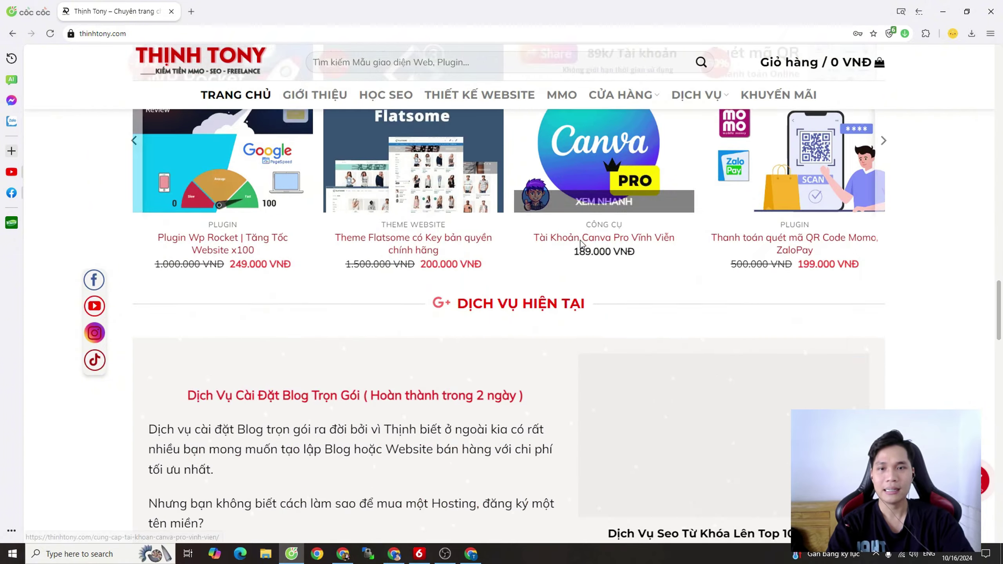
pyautogui.scroll(-15, 581, 244)
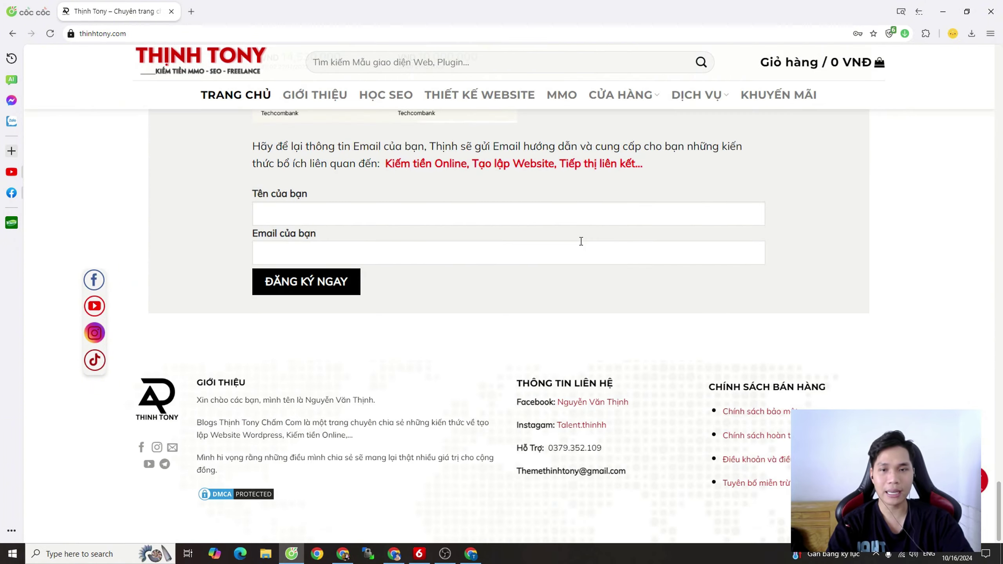
pyautogui.scroll(20, 587, 353)
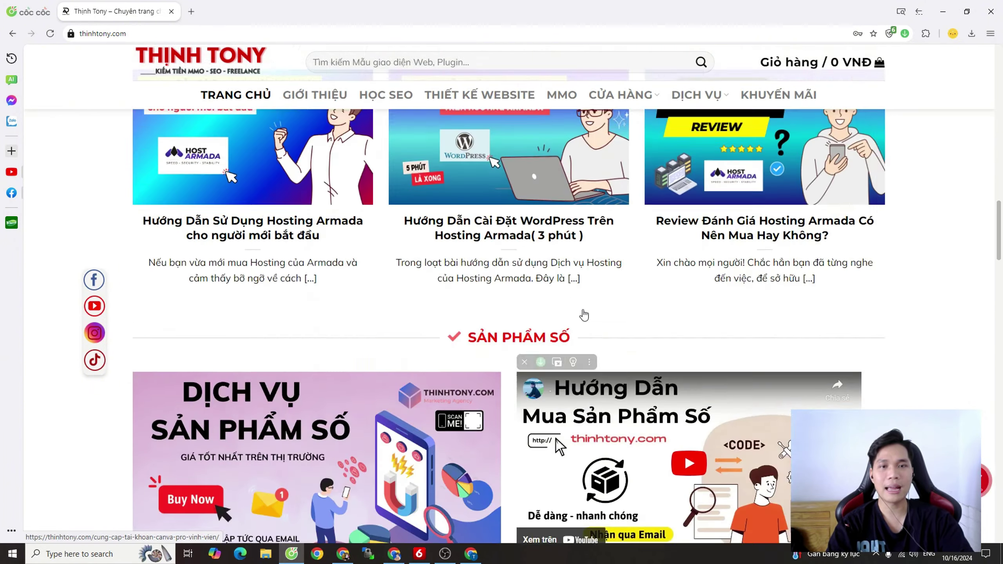
pyautogui.scroll(-20, 585, 313)
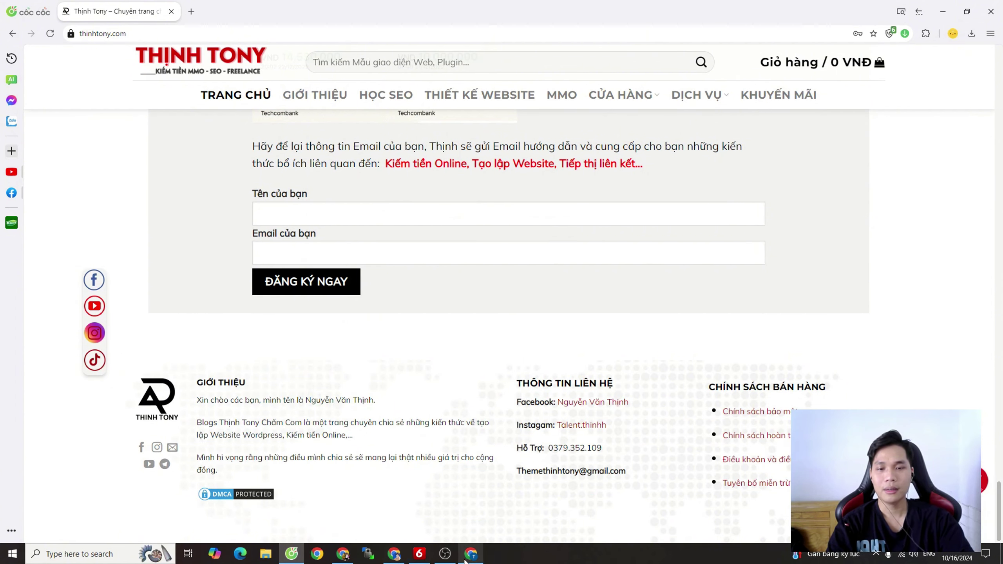
pyautogui.click(394, 553)
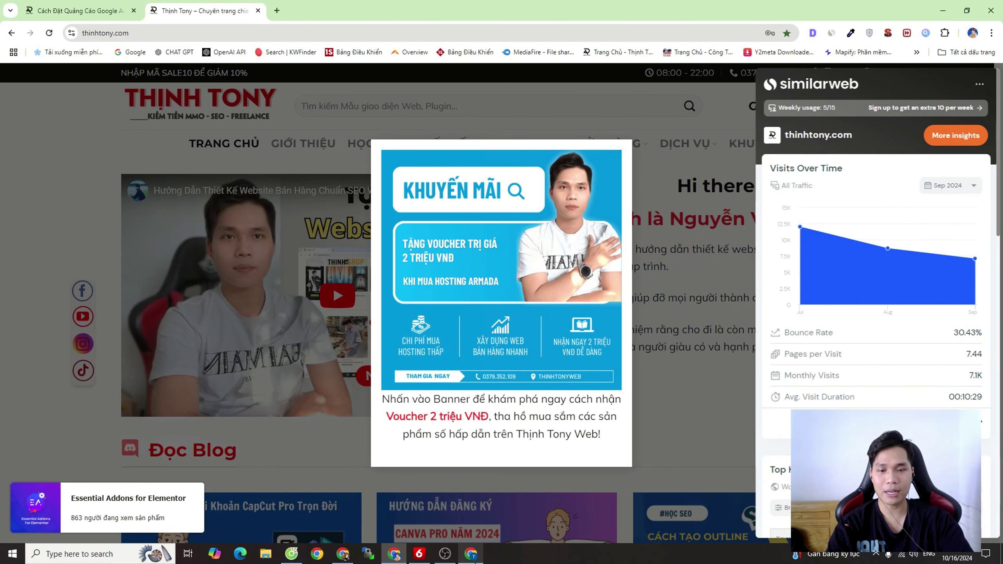
# From All Posts, open the CapCut Pro lifetime-account post's editor in a new tab
pyautogui.click(471, 554)
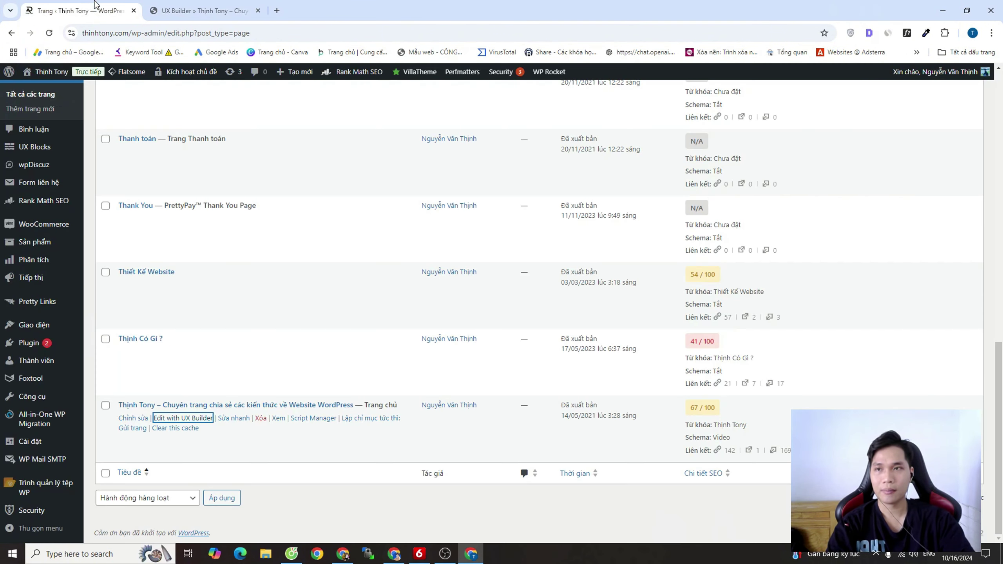
pyautogui.click(78, 10)
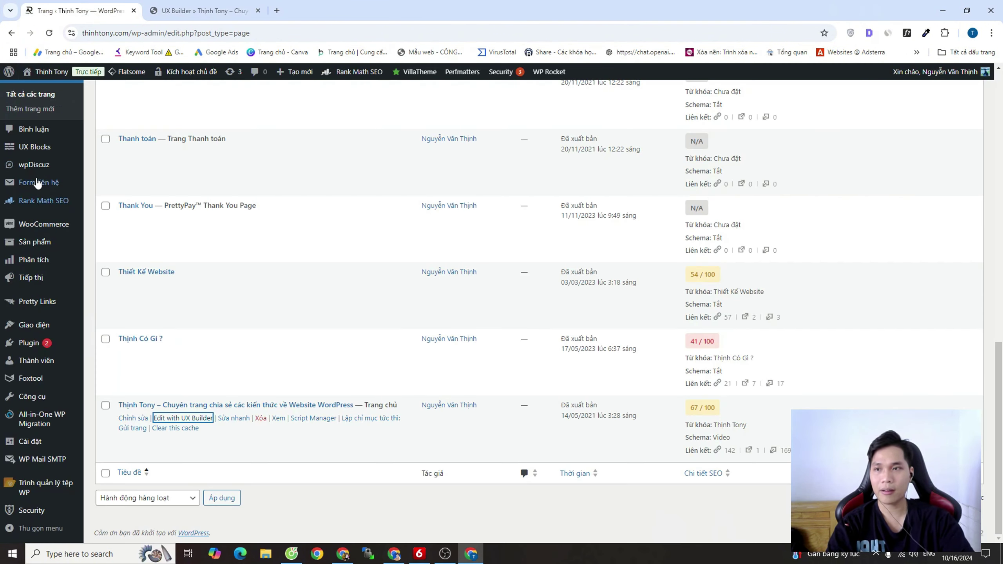
pyautogui.scroll(3, 34, 145)
pyautogui.moveTo(34, 154)
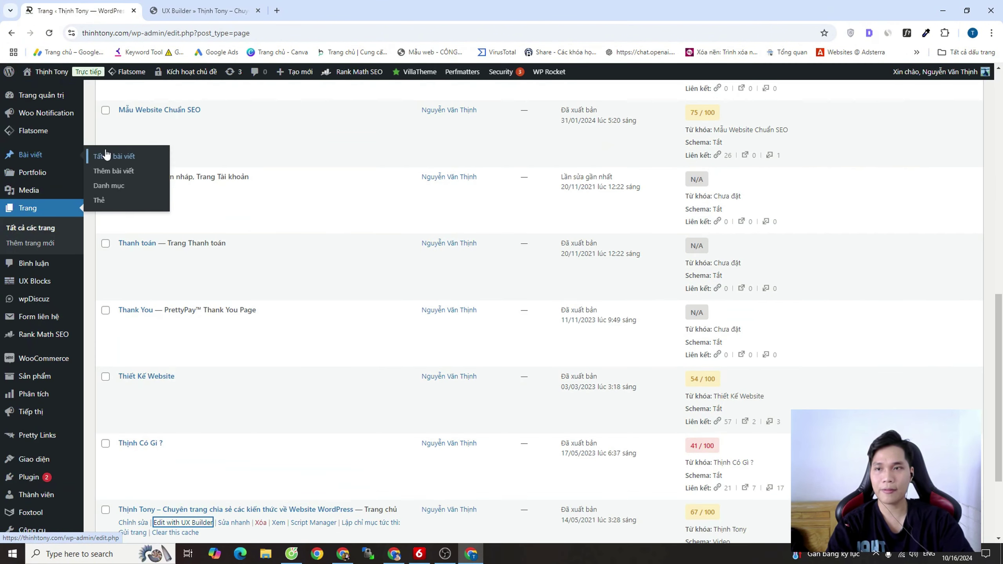
pyautogui.click(106, 152)
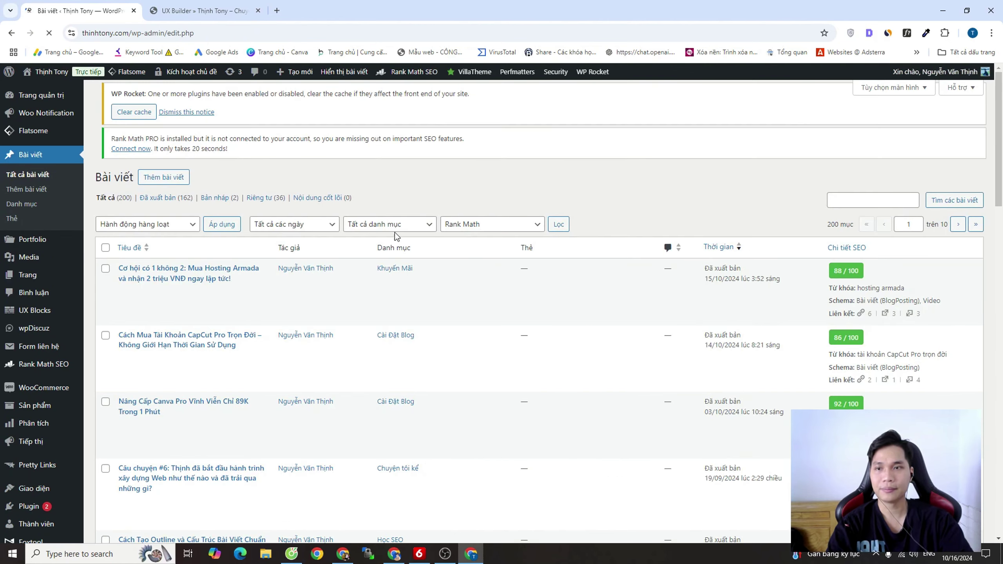
pyautogui.scroll(-3, 395, 233)
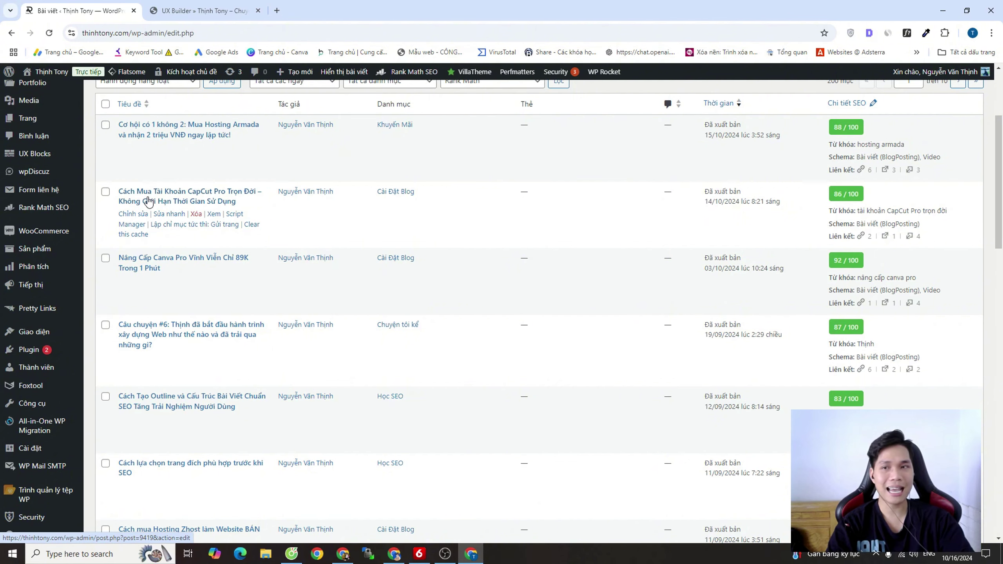
pyautogui.rightClick(138, 215)
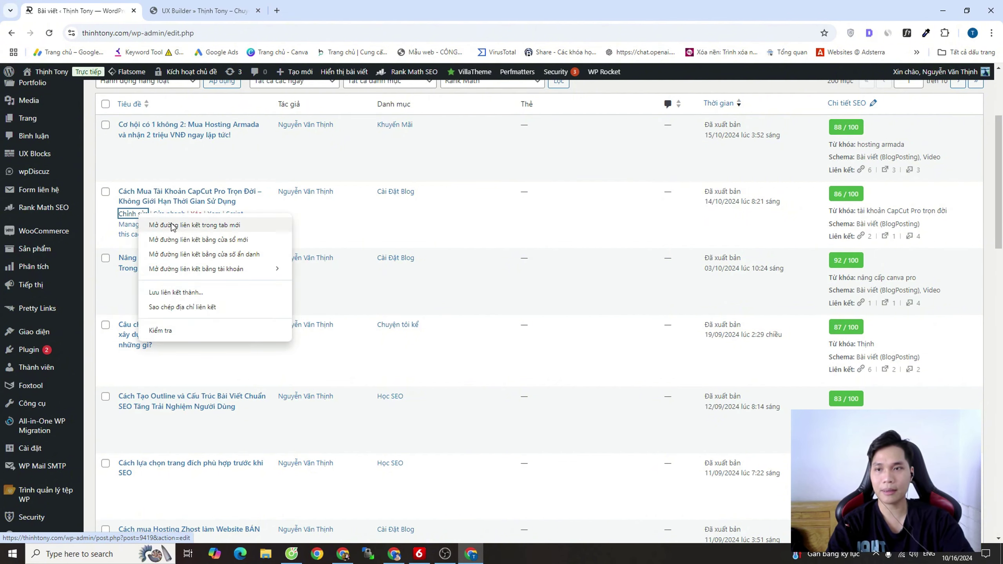
pyautogui.click(172, 225)
pyautogui.click(300, 9)
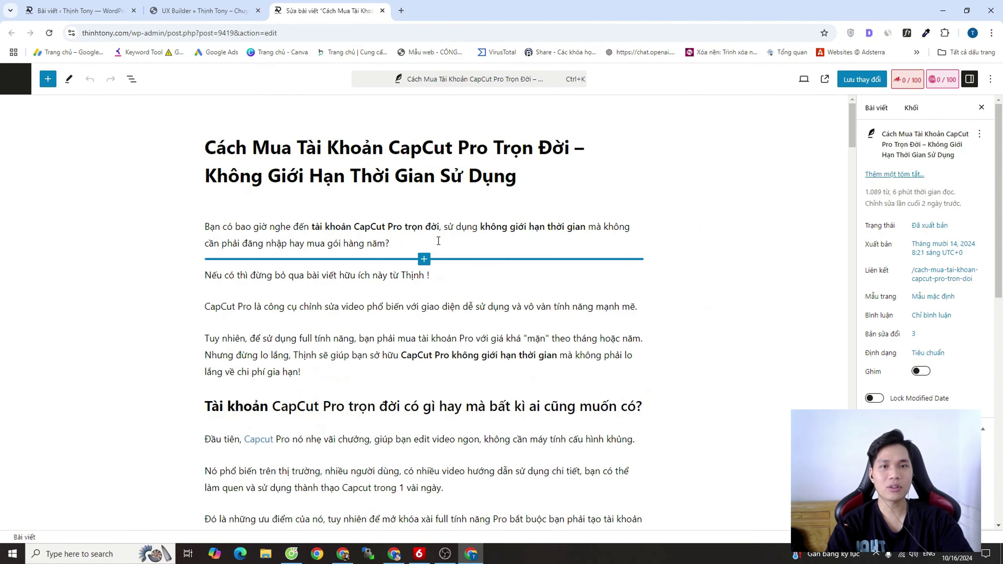
# Insert a Custom HTML block with the AdSense ad code after the price paragraph and preview it
pyautogui.scroll(-5, 432, 228)
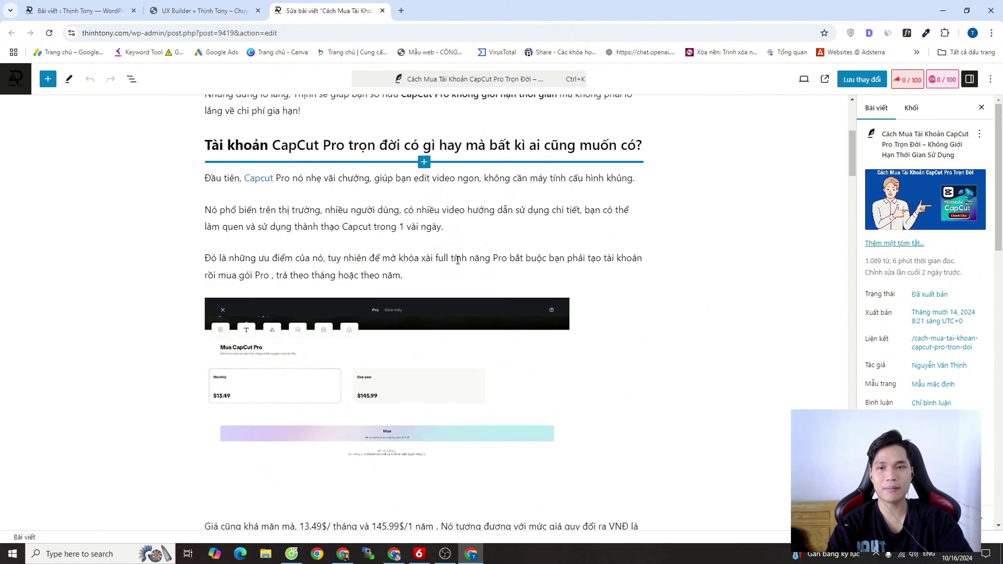
pyautogui.scroll(-5, 432, 236)
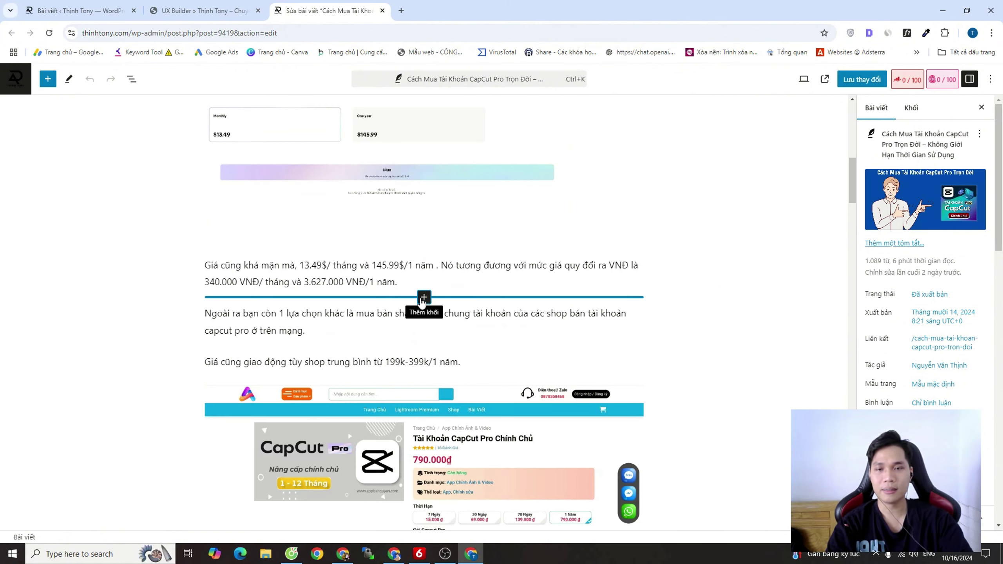
pyautogui.click(422, 299)
pyautogui.click(424, 414)
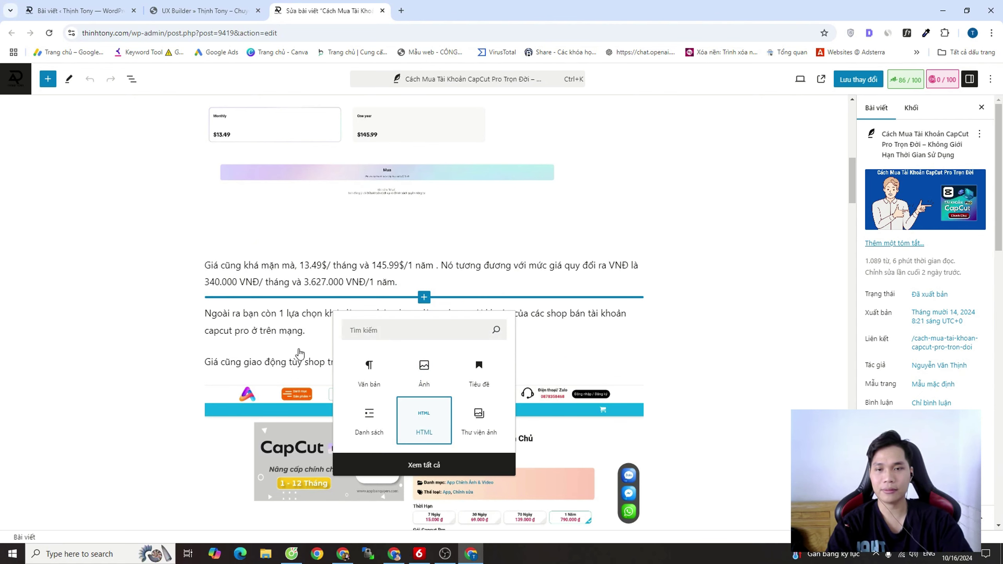
pyautogui.rightClick(232, 319)
pyautogui.click(264, 418)
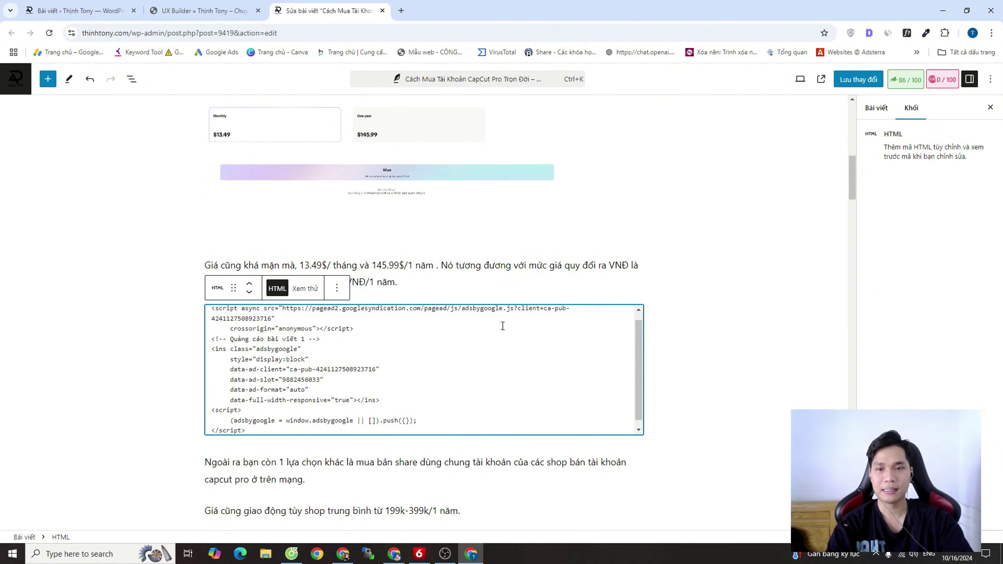
pyautogui.click(409, 320)
pyautogui.click(344, 338)
pyautogui.click(305, 288)
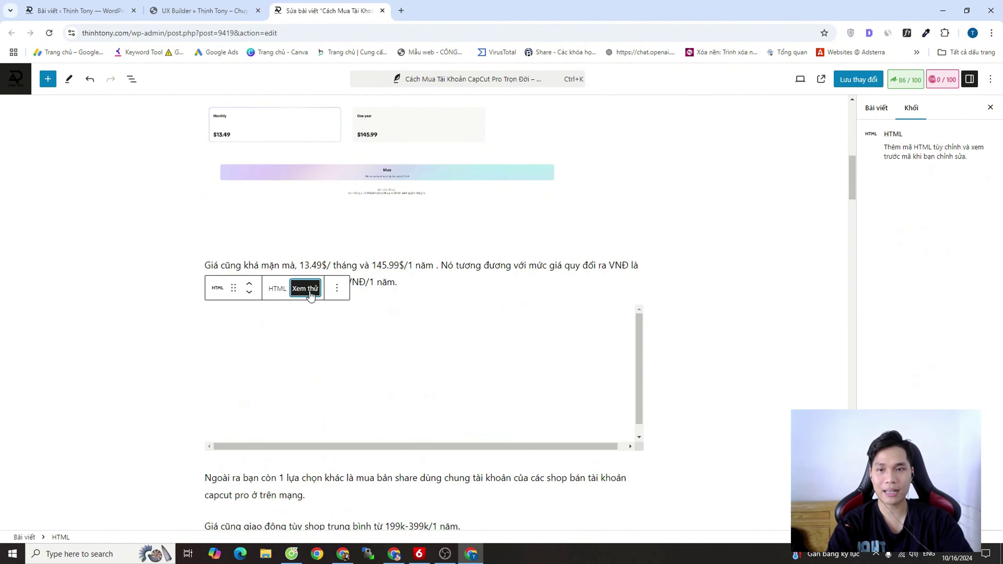
pyautogui.click(278, 289)
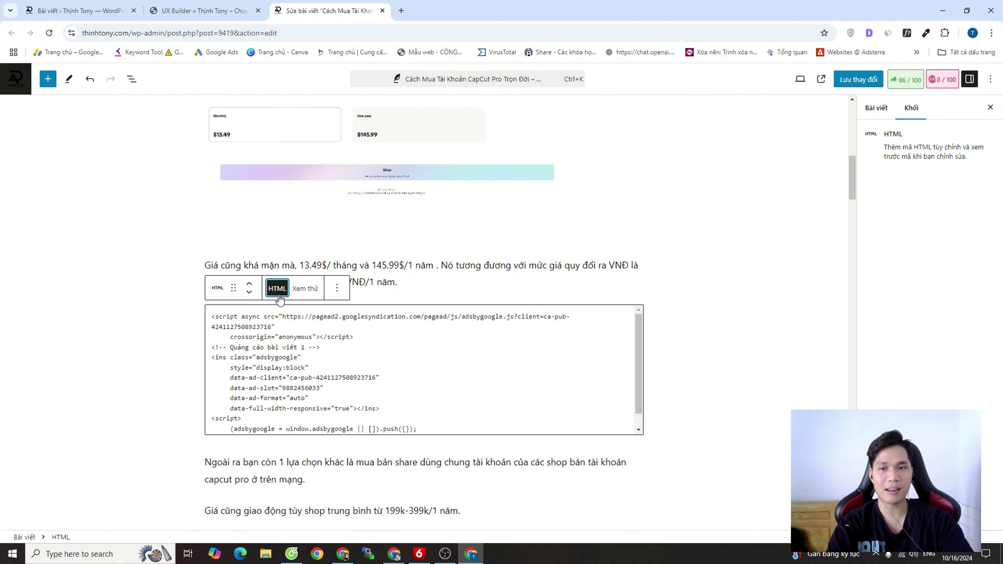
pyautogui.click(729, 312)
# Add a second Custom HTML block with the same ad code just before the Nhược Điểm heading
pyautogui.scroll(-4, 634, 293)
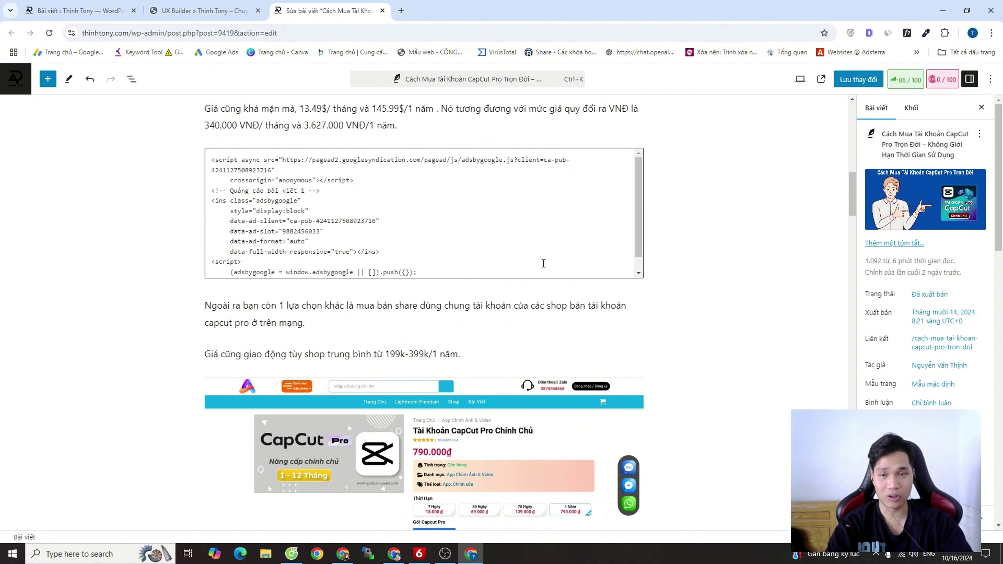
pyautogui.scroll(-4, 537, 269)
pyautogui.scroll(4, 537, 270)
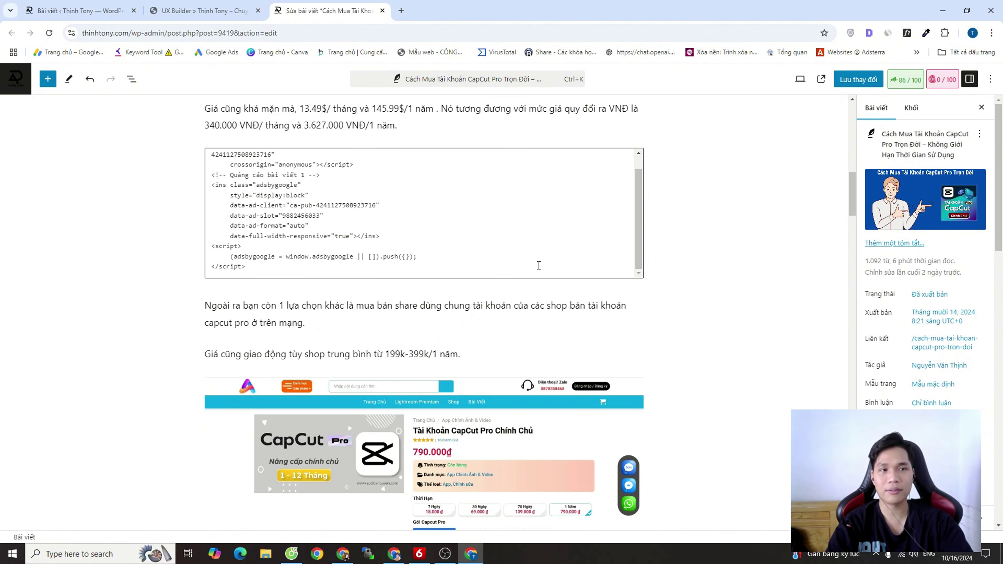
pyautogui.scroll(-14, 539, 263)
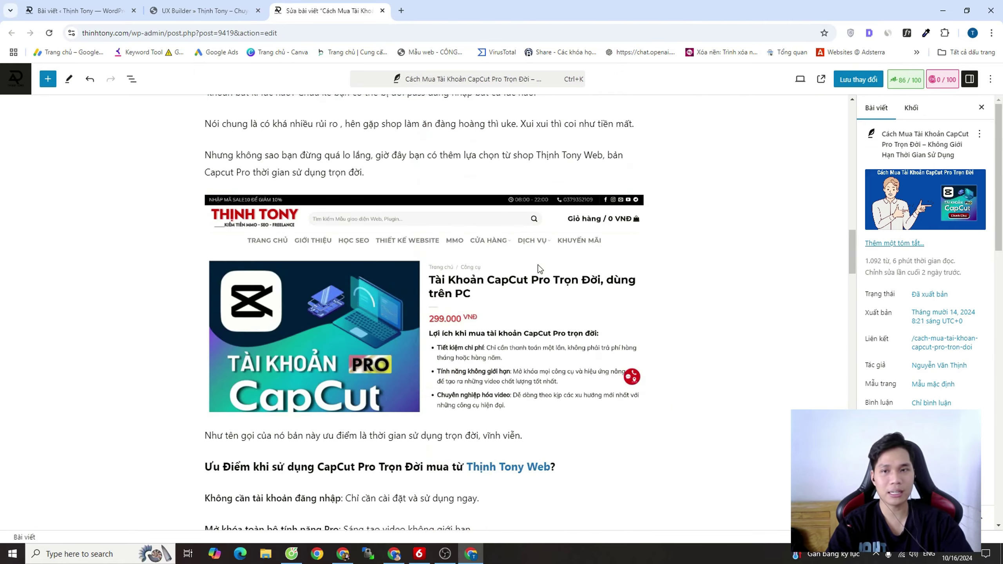
pyautogui.scroll(18, 539, 259)
pyautogui.scroll(-15, 539, 259)
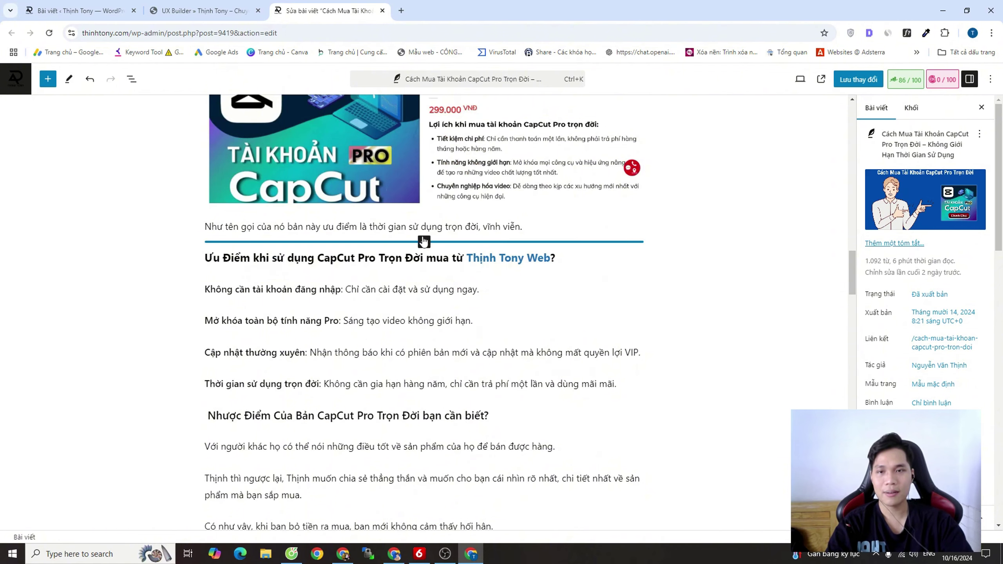
pyautogui.scroll(-3, 424, 241)
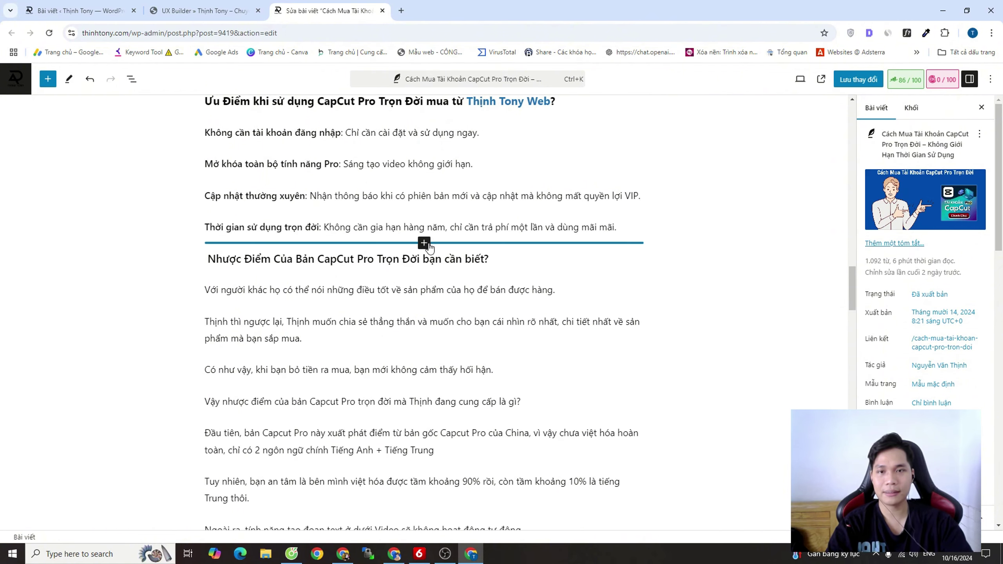
pyautogui.click(423, 243)
pyautogui.click(424, 318)
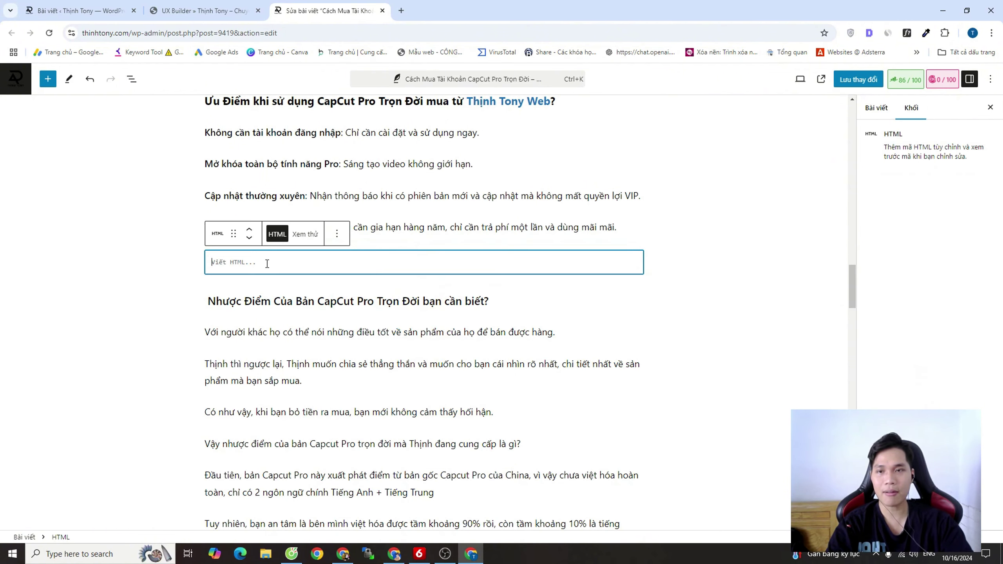
pyautogui.rightClick(270, 263)
pyautogui.click(321, 356)
pyautogui.click(717, 248)
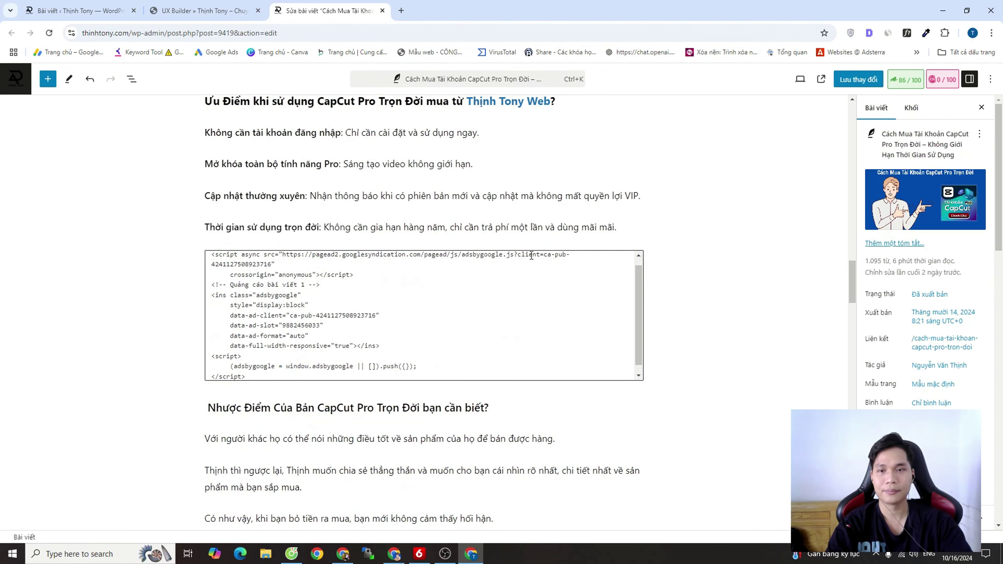
# Close the ad code generator and start a new in-feed ad unit with Google-suggested style
pyautogui.click(344, 555)
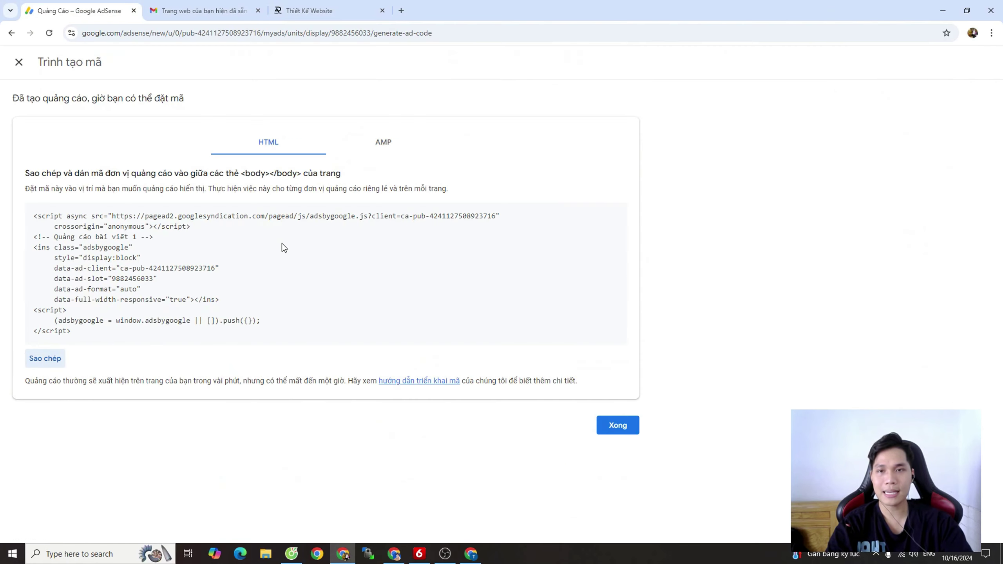
pyautogui.click(619, 426)
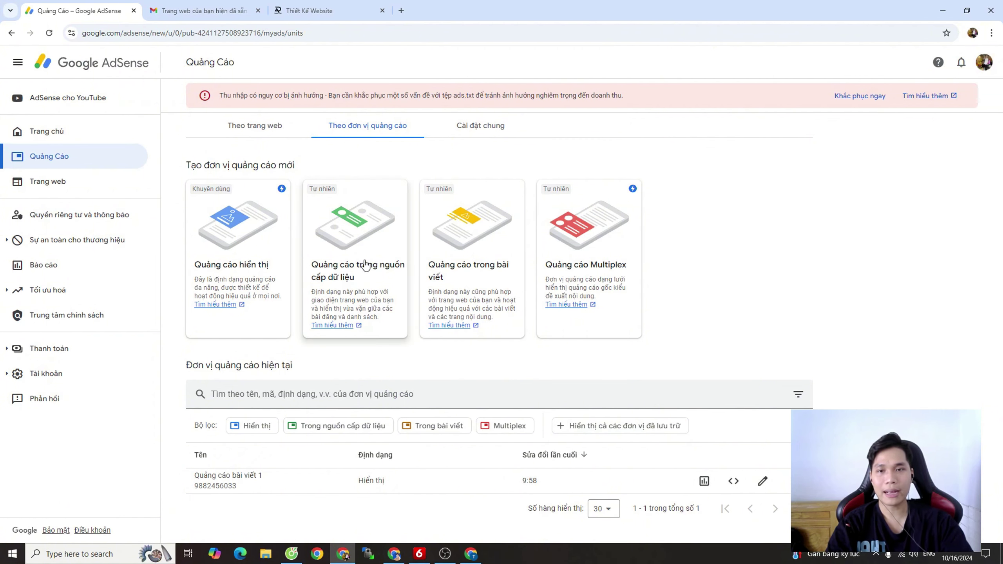
pyautogui.click(349, 272)
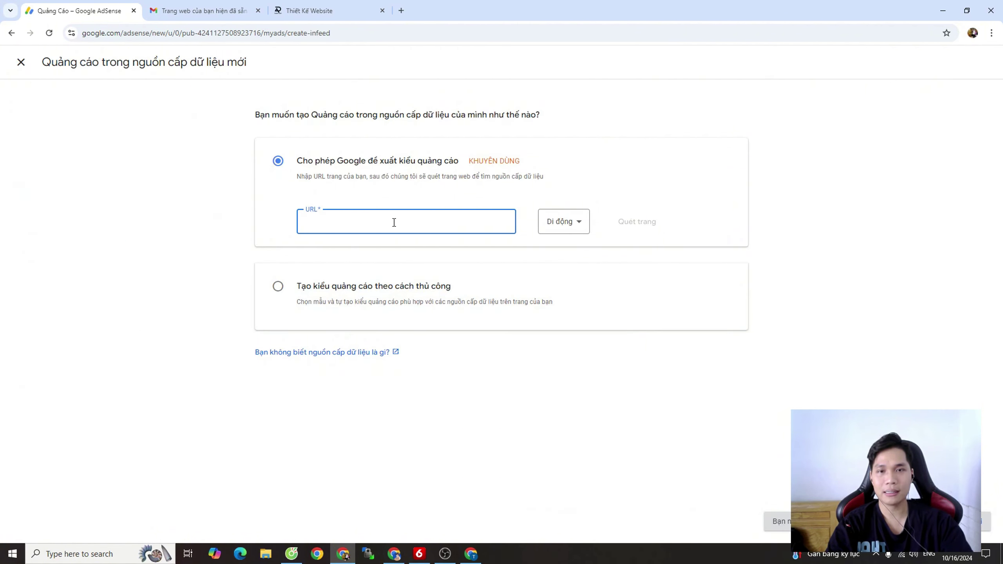
pyautogui.click(279, 286)
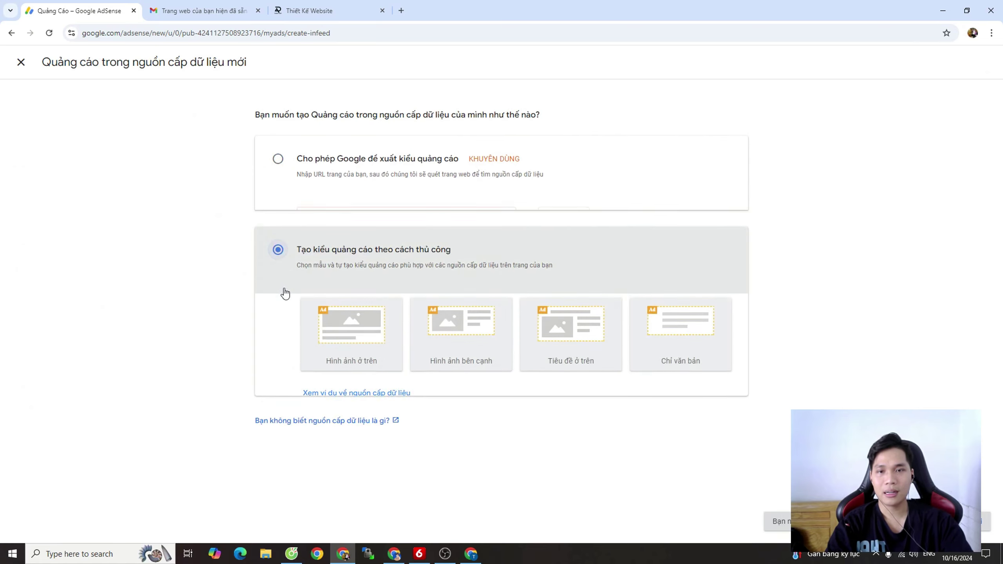
pyautogui.click(277, 152)
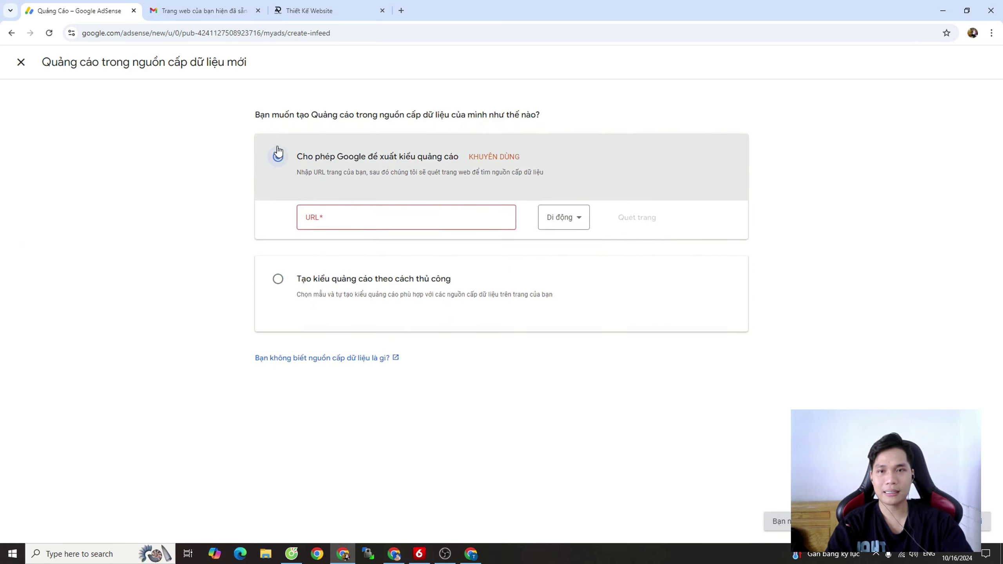
pyautogui.click(369, 217)
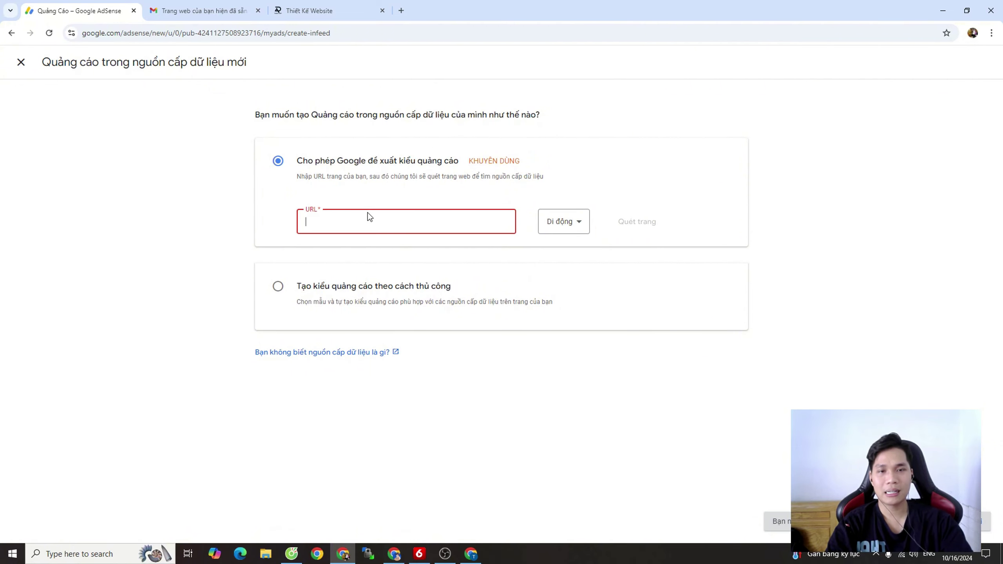
# Copy the thinhtony.com homepage address from the address bar, then return to the AdSense tab
pyautogui.click(323, 3)
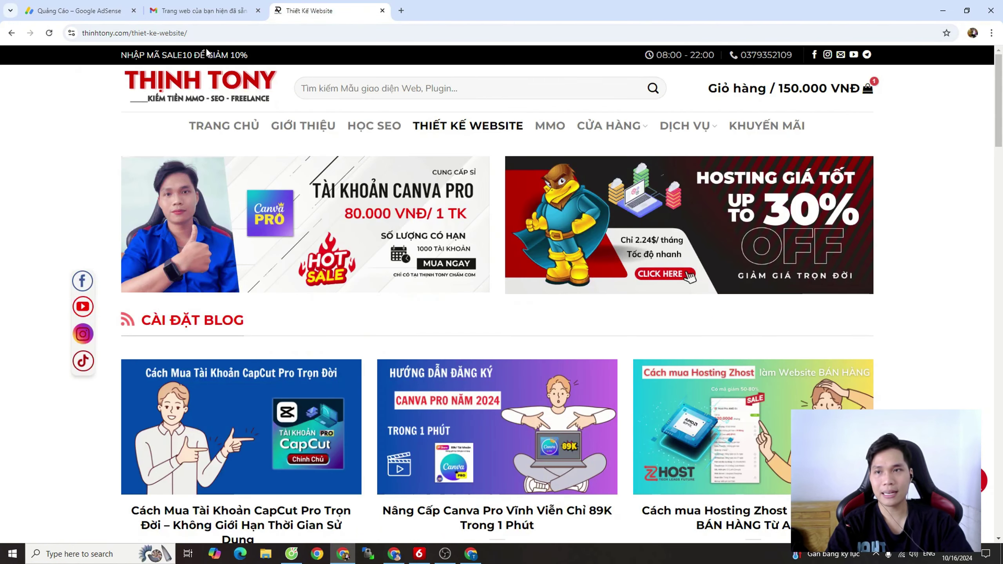
pyautogui.click(166, 83)
pyautogui.scroll(-5, 420, 320)
pyautogui.scroll(-15, 420, 320)
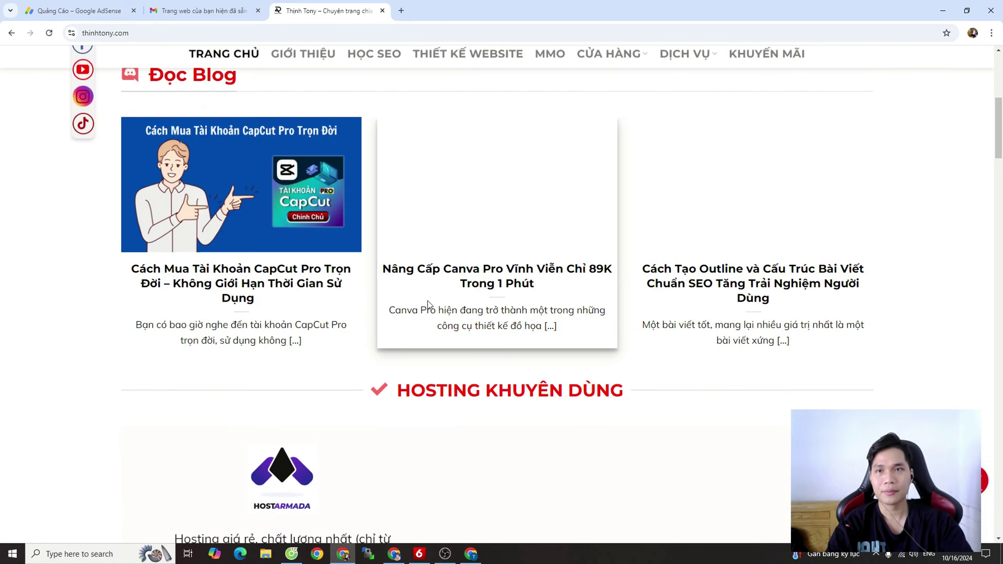
pyautogui.scroll(-10, 431, 302)
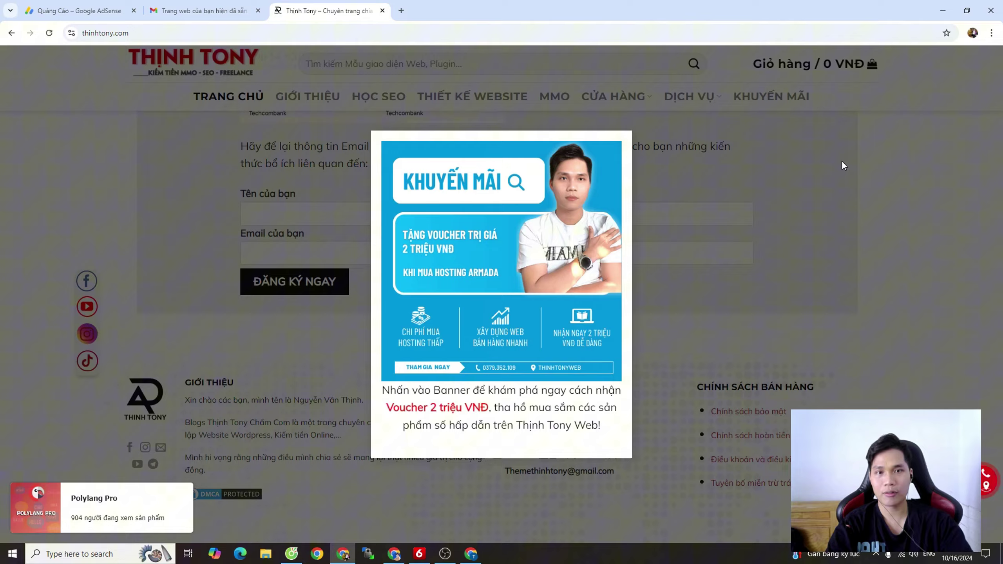
pyautogui.click(843, 165)
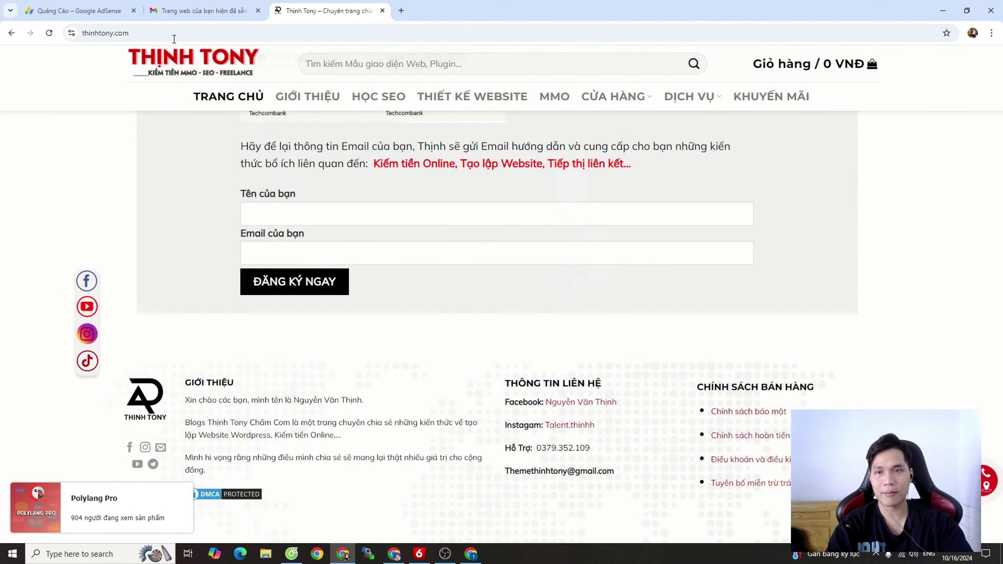
pyautogui.click(104, 33)
pyautogui.press('super+c')
pyautogui.rightClick(104, 34)
pyautogui.click(136, 132)
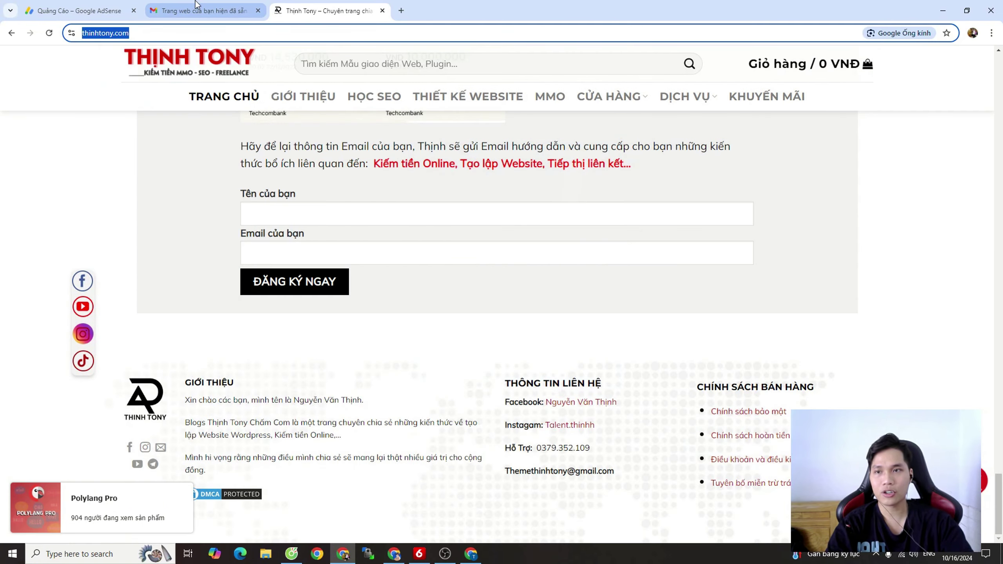
pyautogui.click(200, 11)
pyautogui.click(81, 6)
pyautogui.rightClick(380, 233)
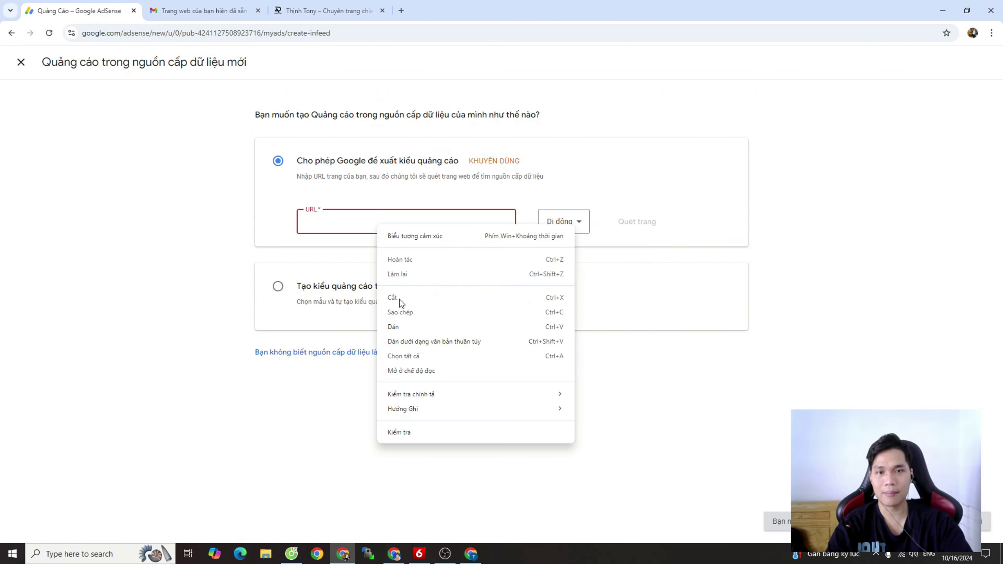
pyautogui.click(403, 327)
pyautogui.click(638, 223)
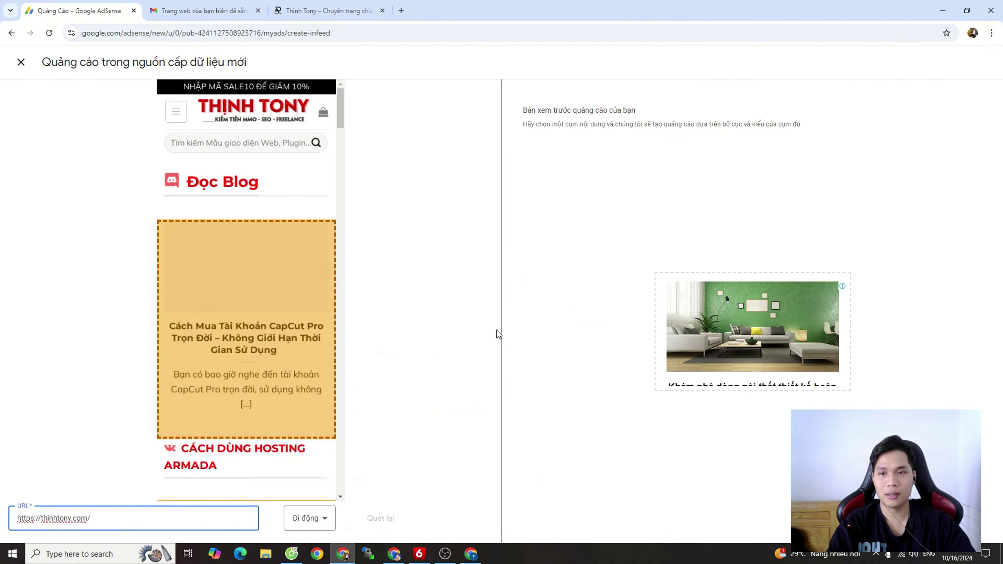
pyautogui.scroll(-15, 259, 306)
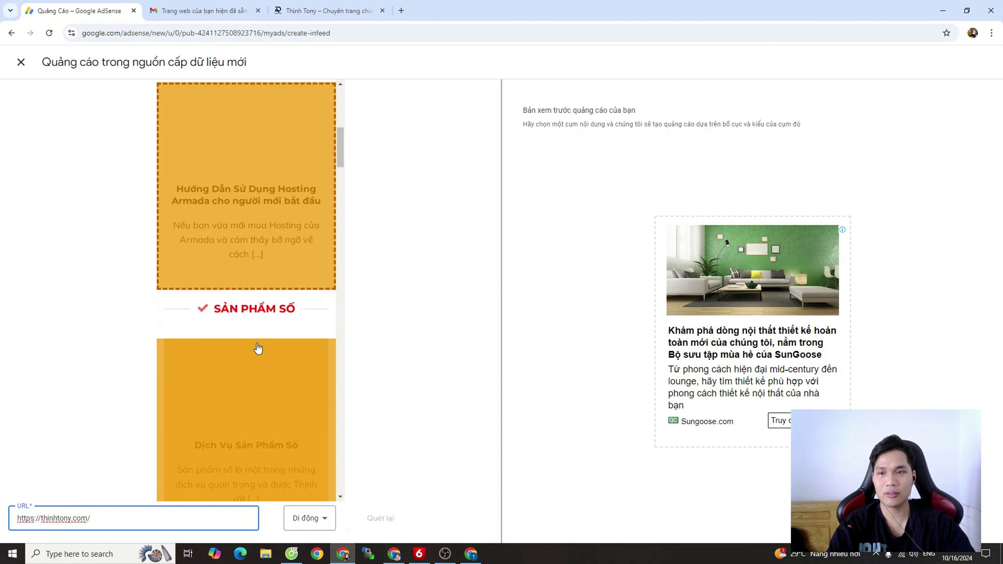
pyautogui.scroll(-15, 256, 348)
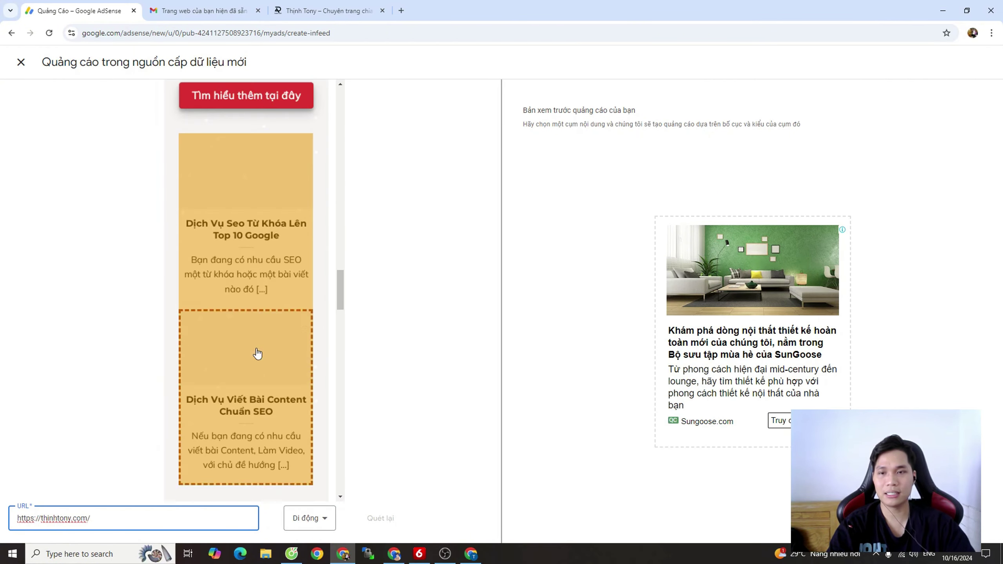
pyautogui.scroll(-15, 237, 366)
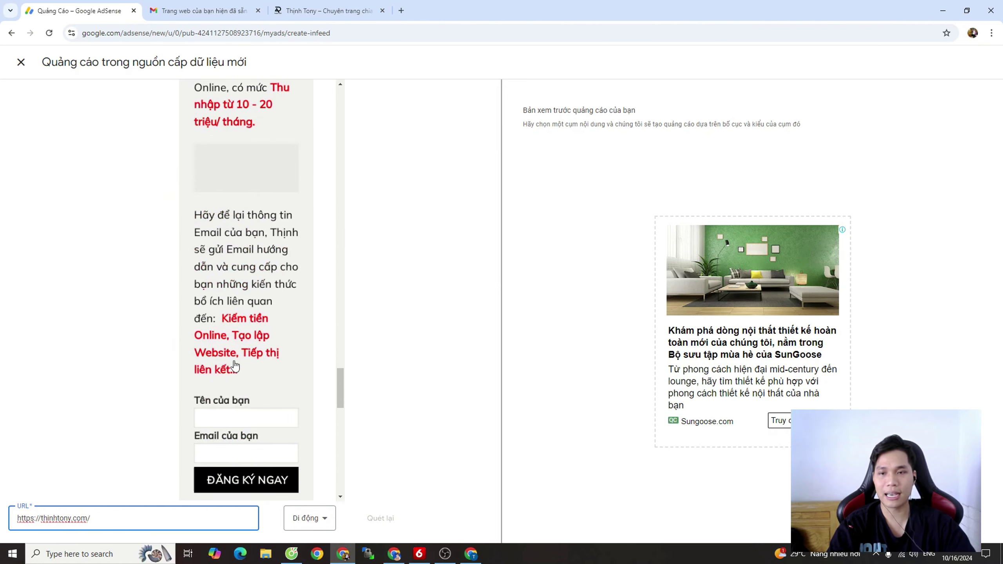
pyautogui.scroll(-3, 237, 366)
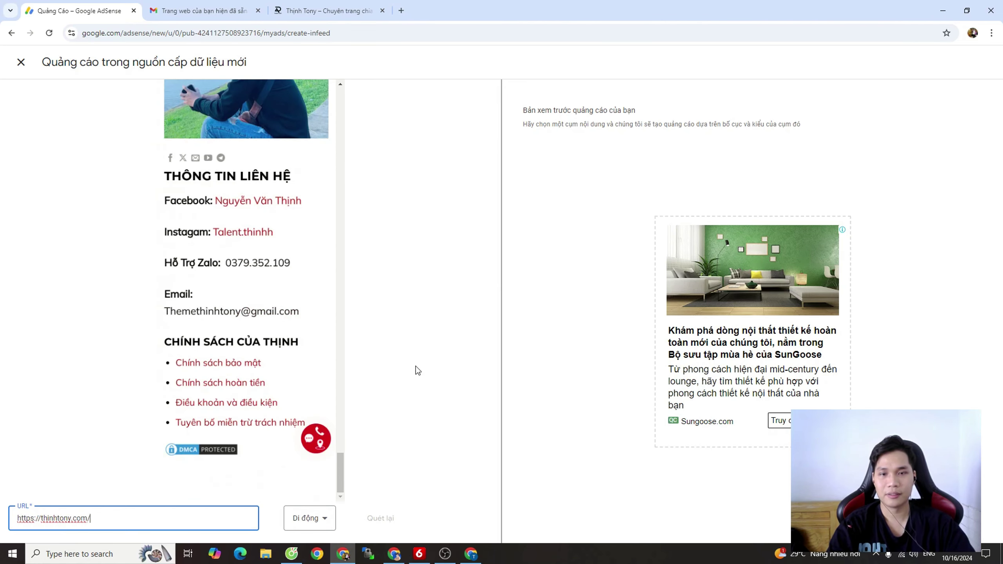
# Switch the scan device from mobile to Desktop
pyautogui.click(337, 470)
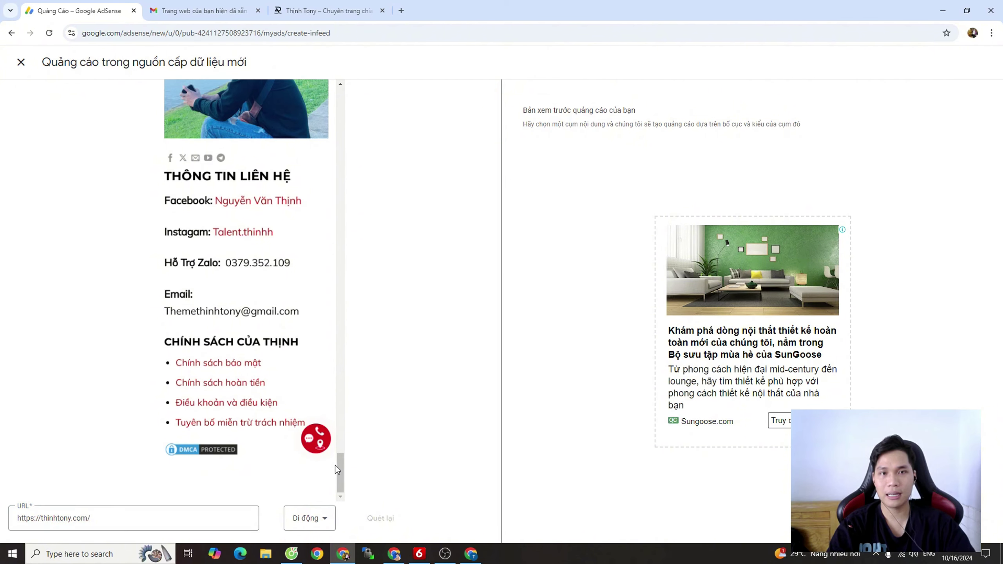
pyautogui.moveTo(346, 470); pyautogui.dragTo(355, 97)
pyautogui.click(309, 518)
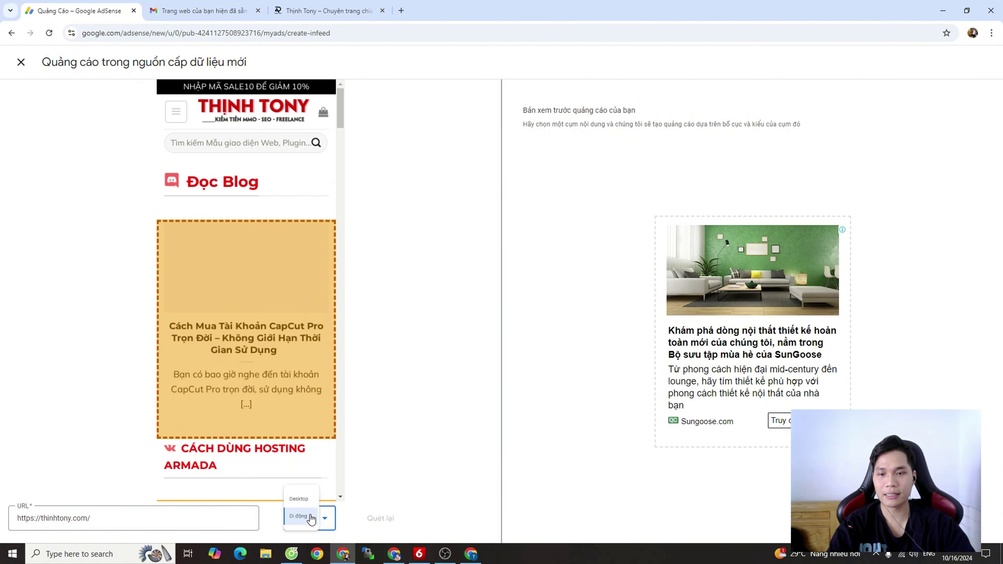
pyautogui.click(306, 492)
# Rescan the homepage in desktop view, review the preview, and close the in-feed ad dialog
pyautogui.click(383, 517)
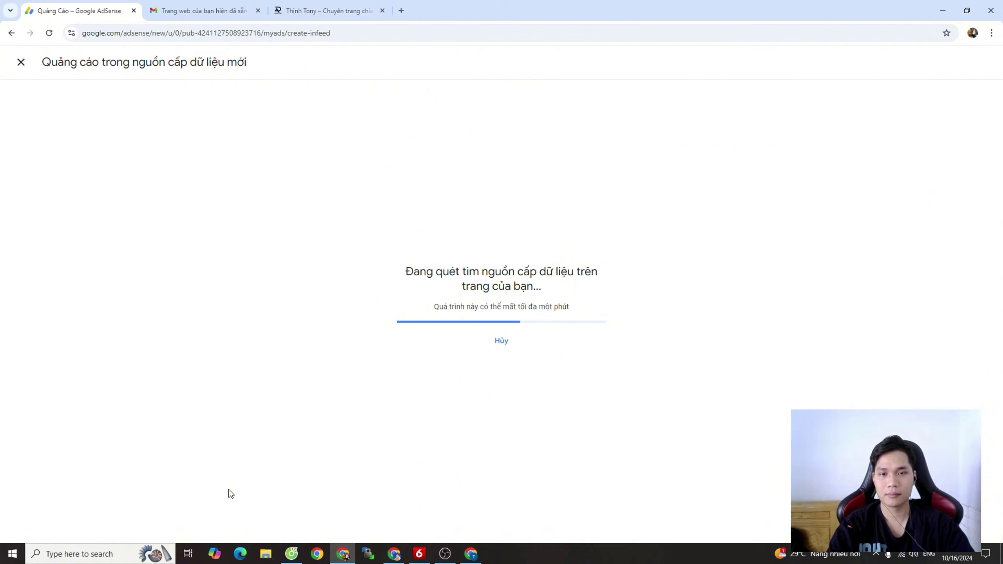
pyautogui.scroll(-10, 234, 315)
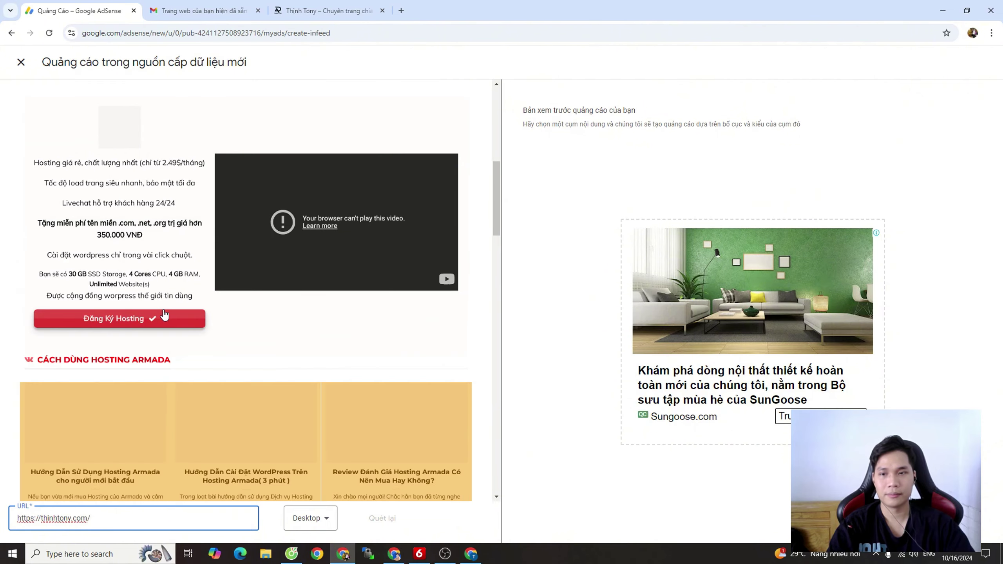
pyautogui.scroll(-15, 235, 315)
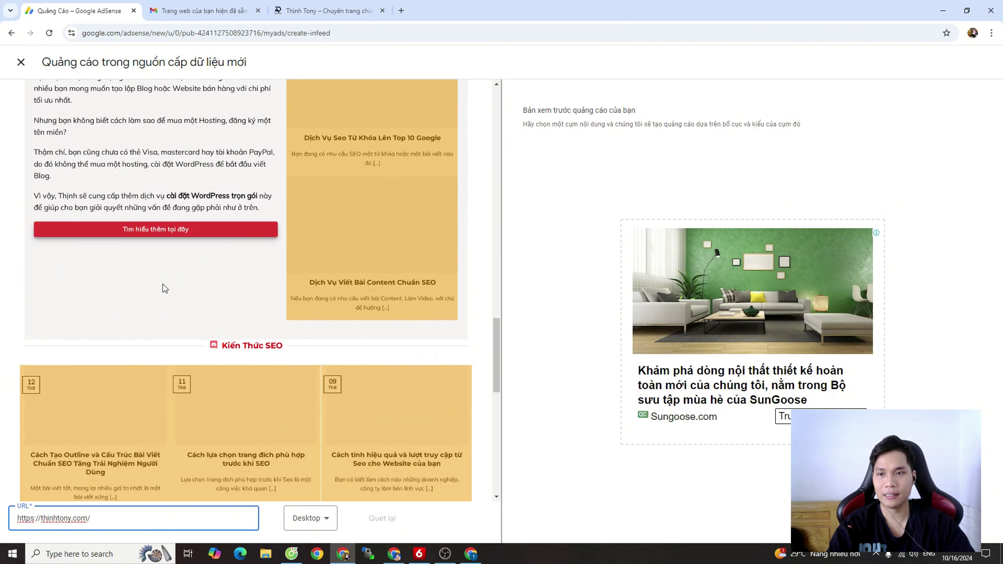
pyautogui.scroll(20, 302, 352)
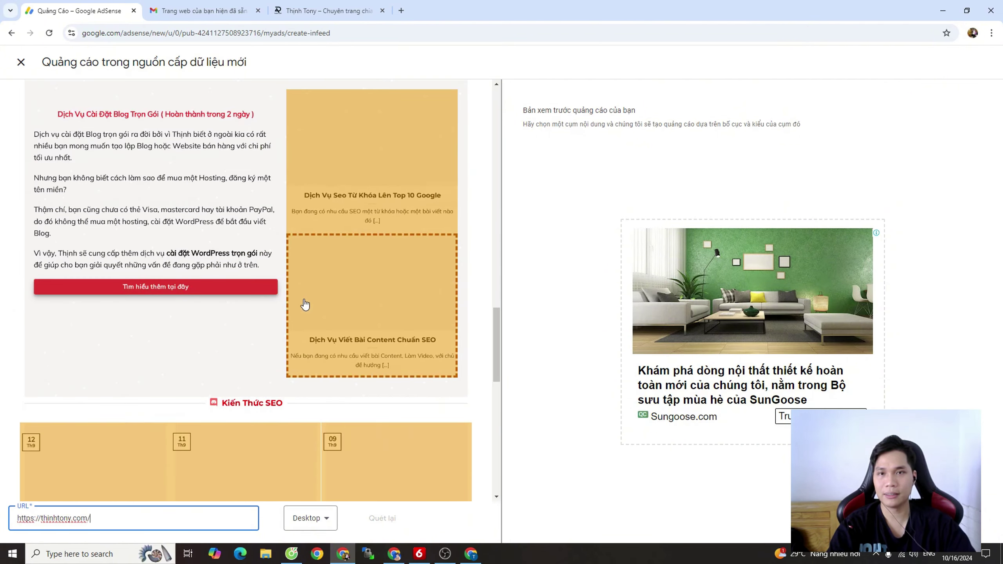
pyautogui.scroll(3, 303, 299)
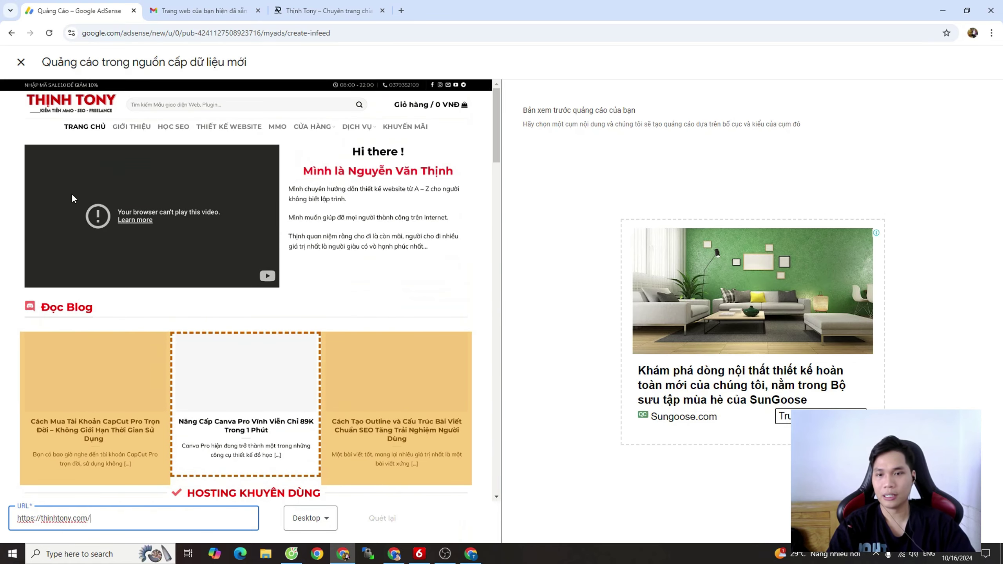
pyautogui.click(20, 62)
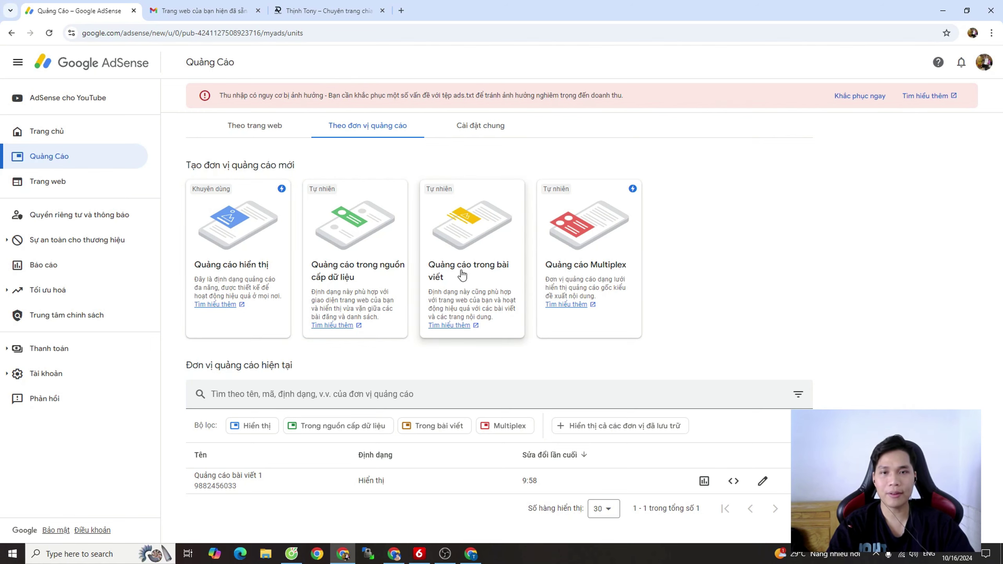
# Start a new in-article ad and test its preview at wider and narrower widths
pyautogui.click(478, 263)
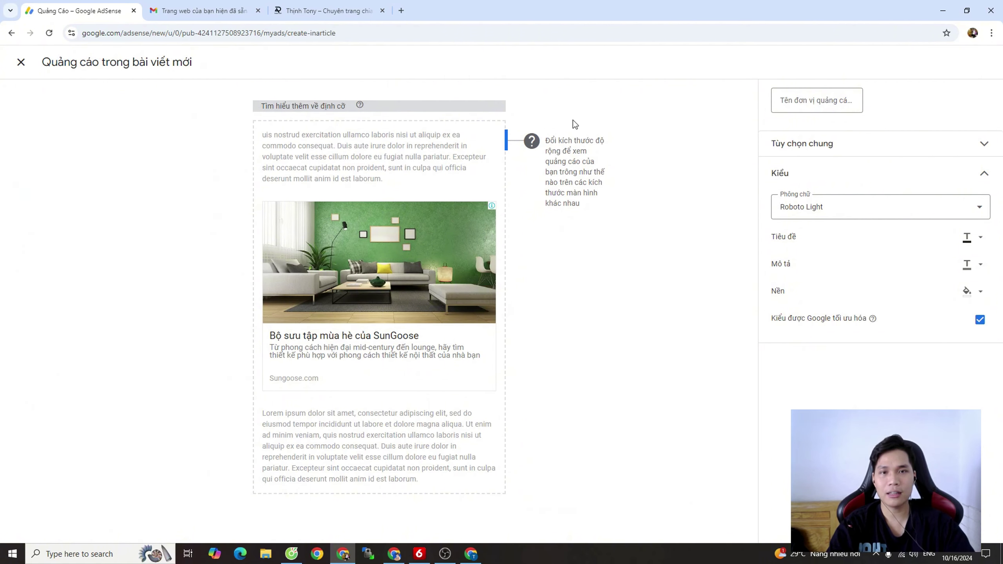
pyautogui.moveTo(511, 140); pyautogui.dragTo(751, 128)
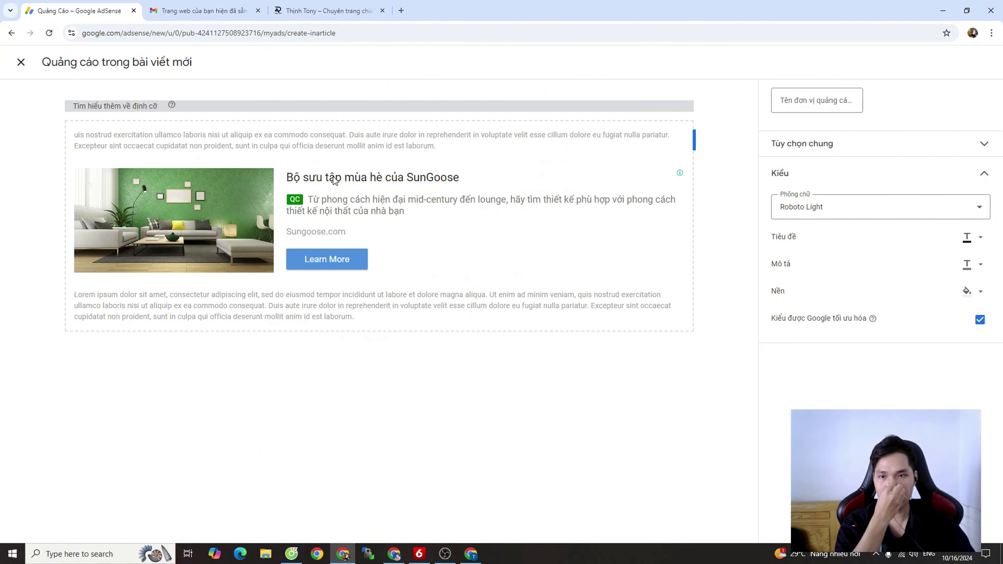
pyautogui.moveTo(704, 145); pyautogui.dragTo(828, 113)
# Name the unit 'Quảng cáo bài viết 1' and expand the Kiểu style settings
pyautogui.click(777, 107)
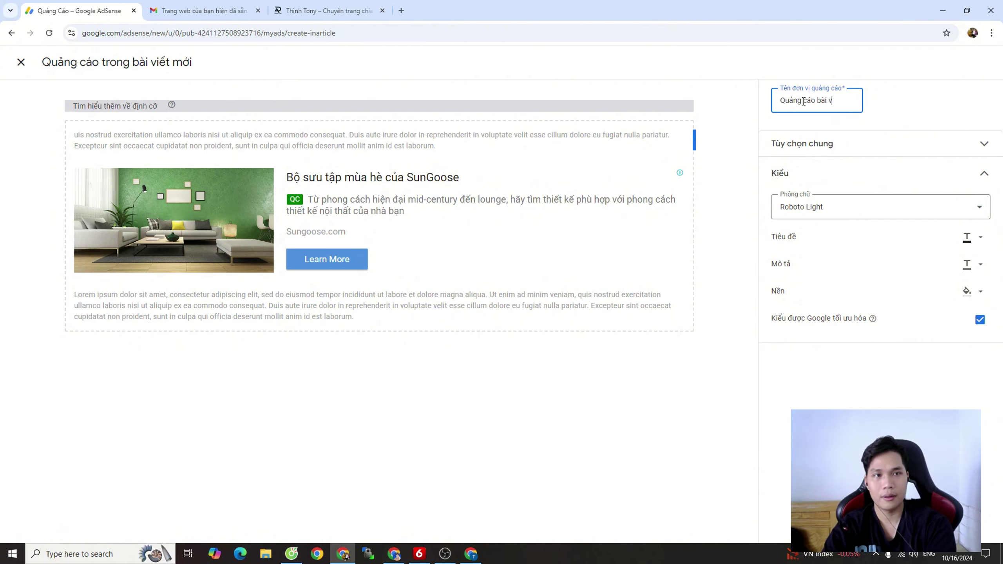
pyautogui.click(859, 144)
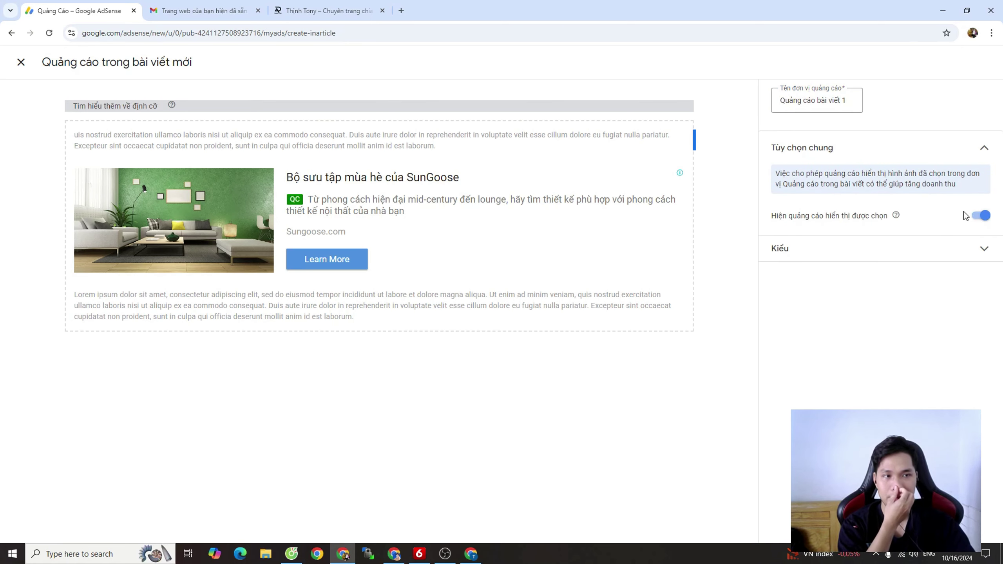
pyautogui.click(981, 149)
pyautogui.click(908, 174)
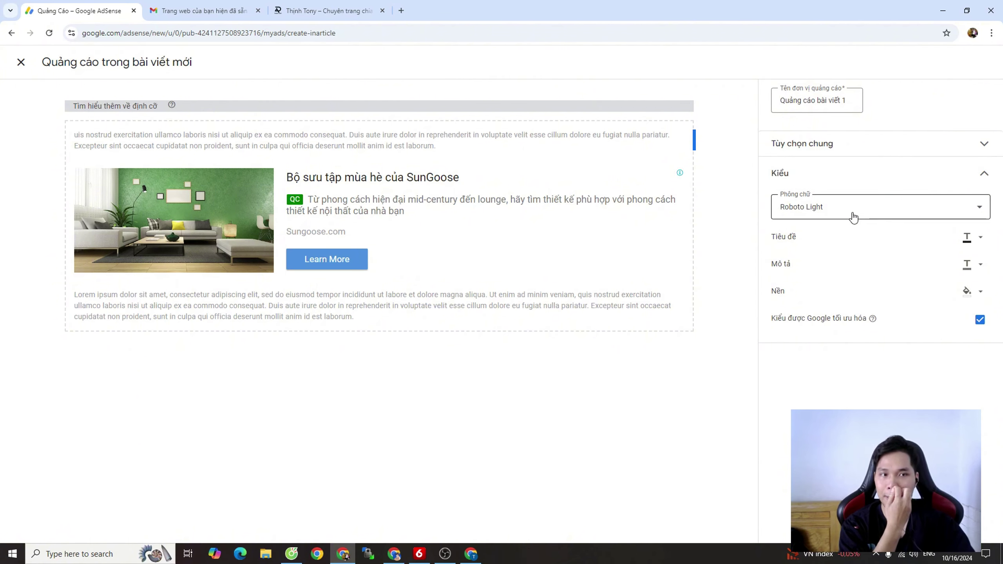
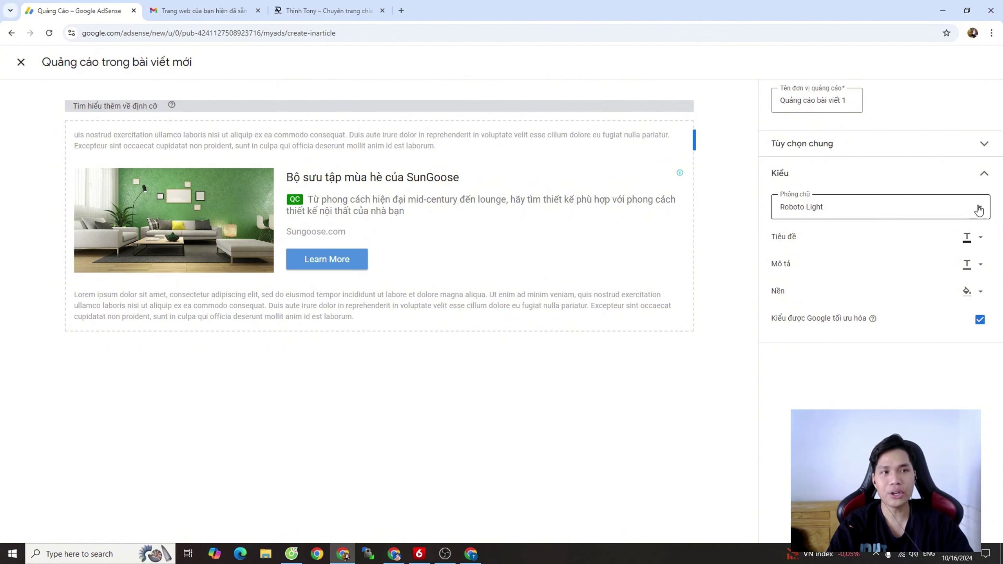
# Rename the in-article ad unit to clear the duplicate-name error, save it, copy its code and finish
pyautogui.click(987, 179)
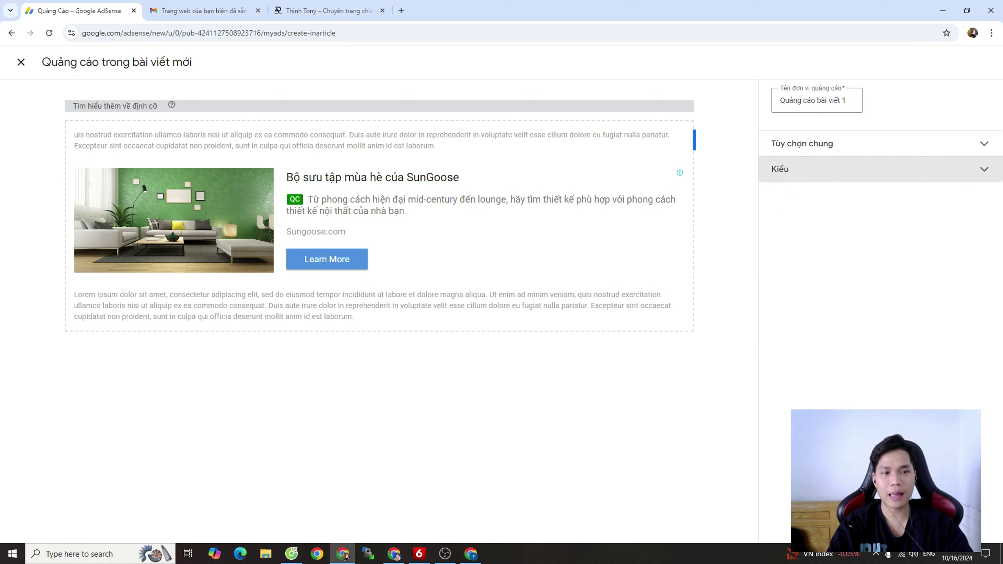
pyautogui.click(963, 529)
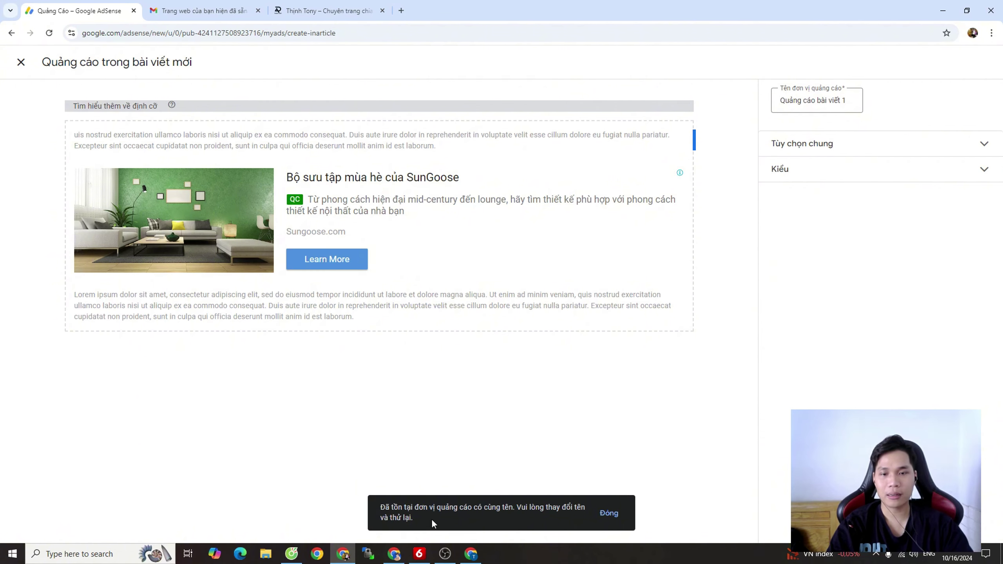
pyautogui.moveTo(408, 512); pyautogui.dragTo(376, 509)
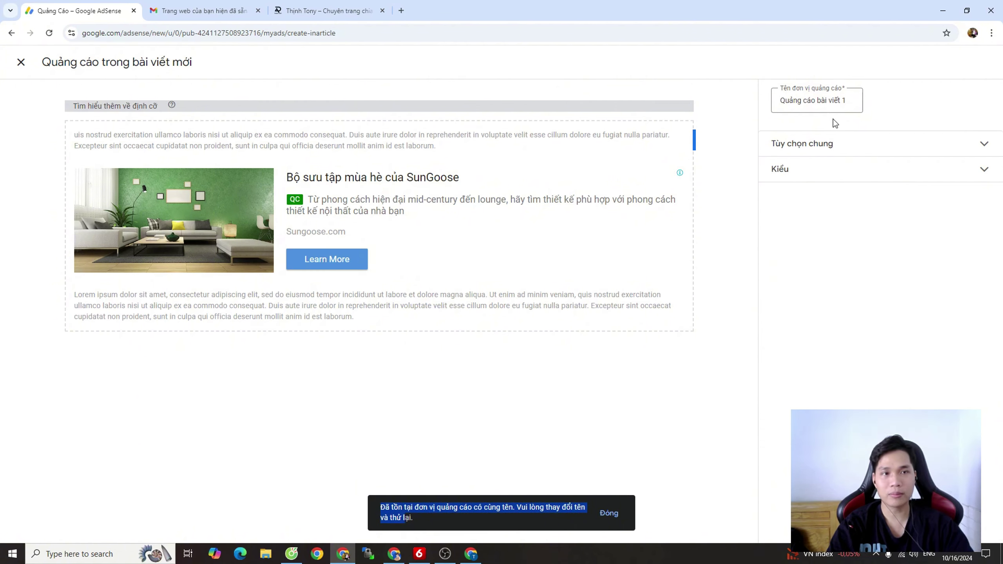
pyautogui.click(850, 100)
pyautogui.press('BackSpace')
pyautogui.write('3')
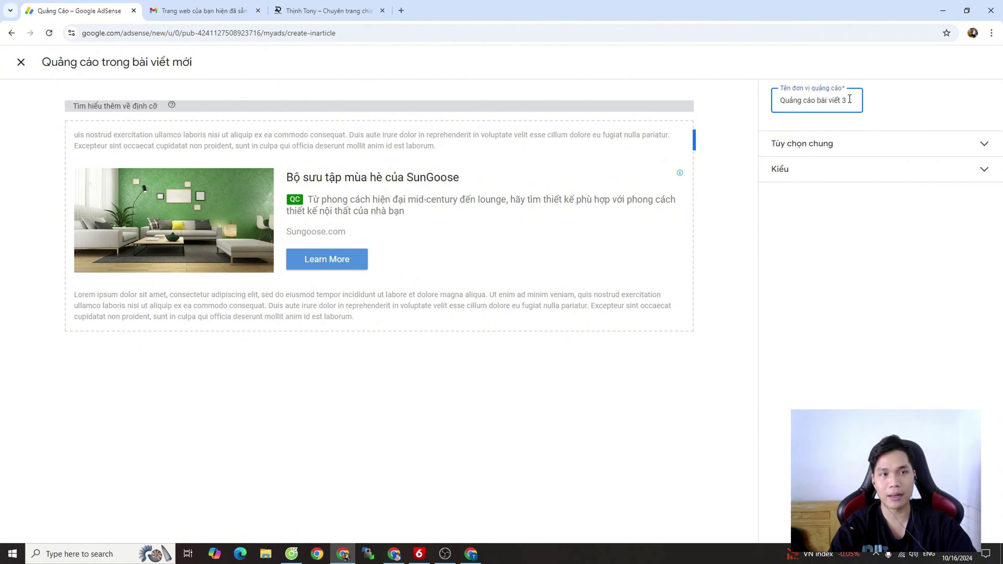
pyautogui.click(790, 527)
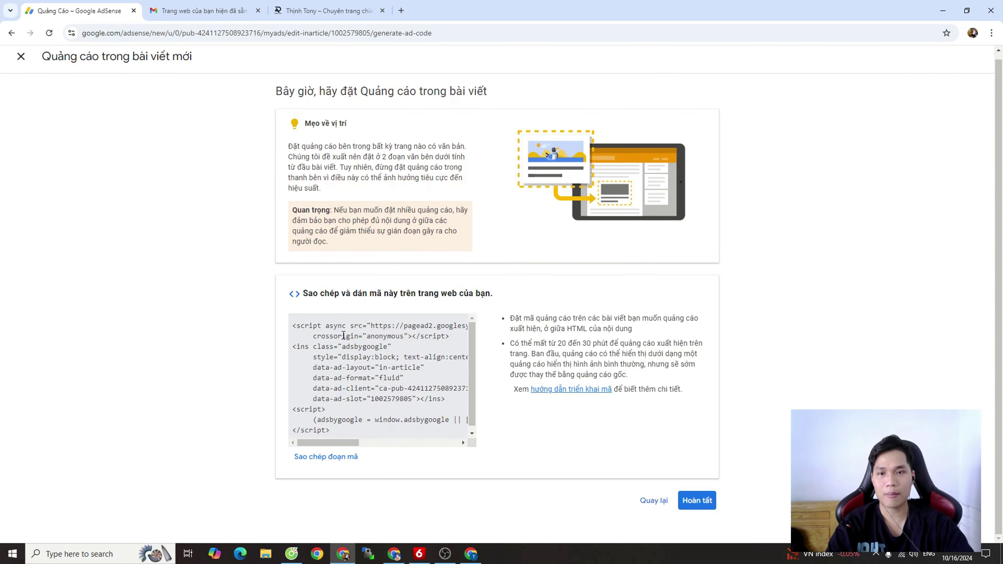
pyautogui.click(352, 458)
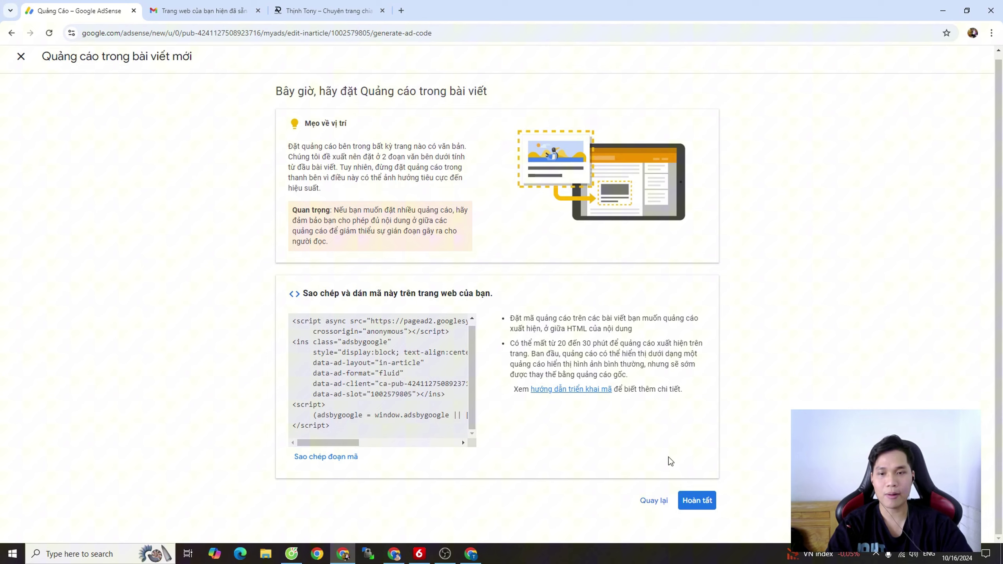
pyautogui.click(695, 502)
# In the CapCut Pro post, insert an HTML block with the ad code between the first paragraphs
pyautogui.moveTo(400, 558)
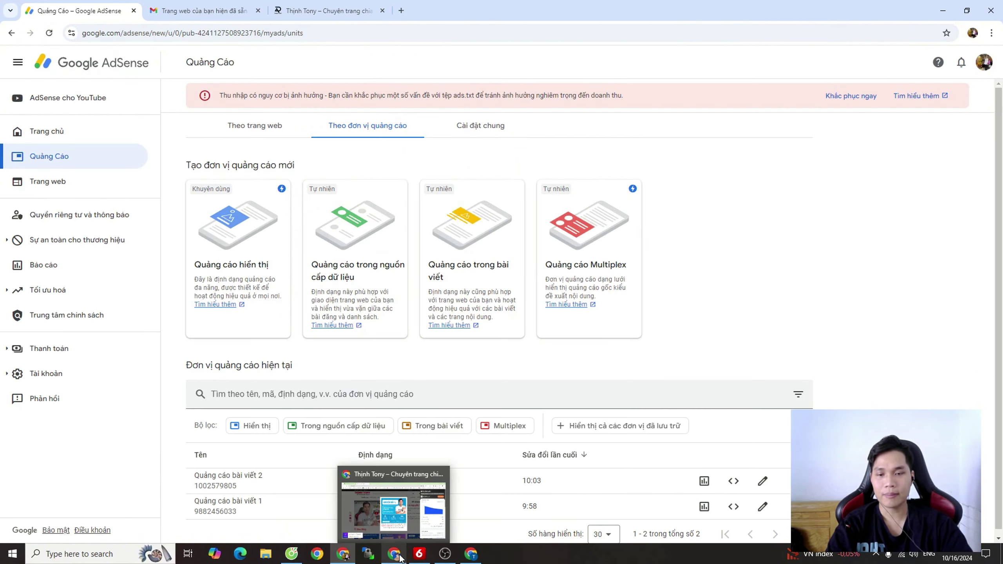
pyautogui.click(471, 553)
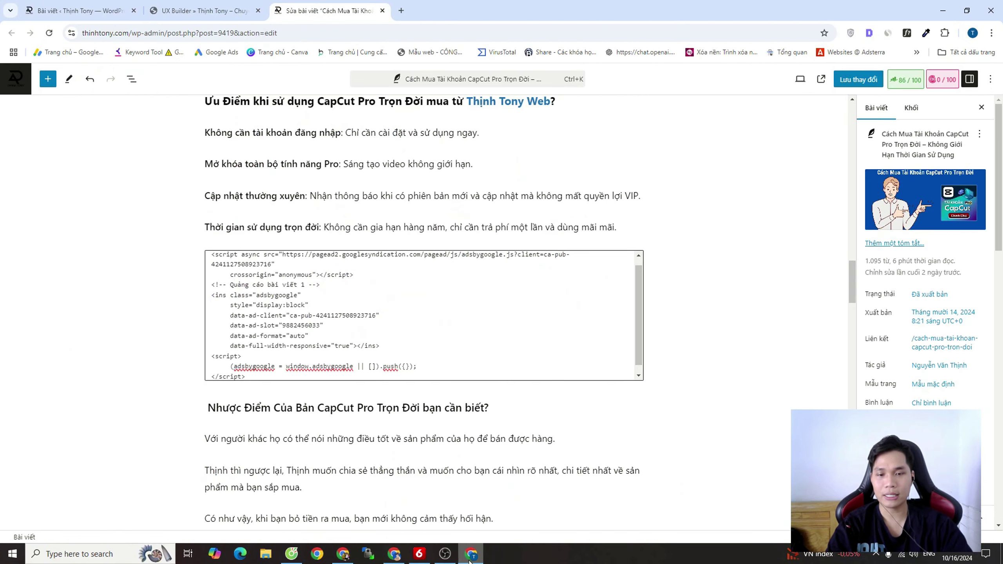
pyautogui.scroll(-15, 421, 370)
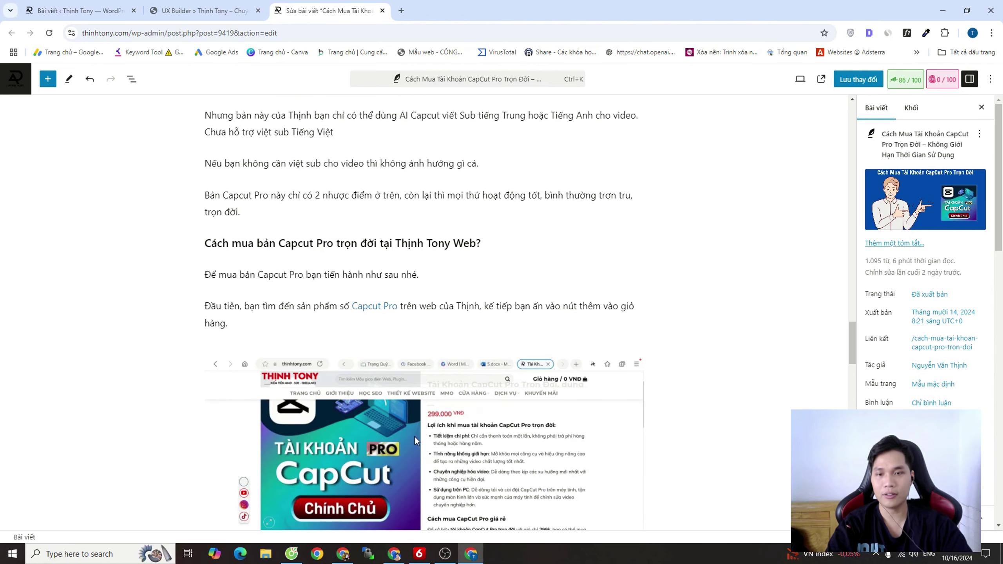
pyautogui.click(424, 147)
pyautogui.click(424, 226)
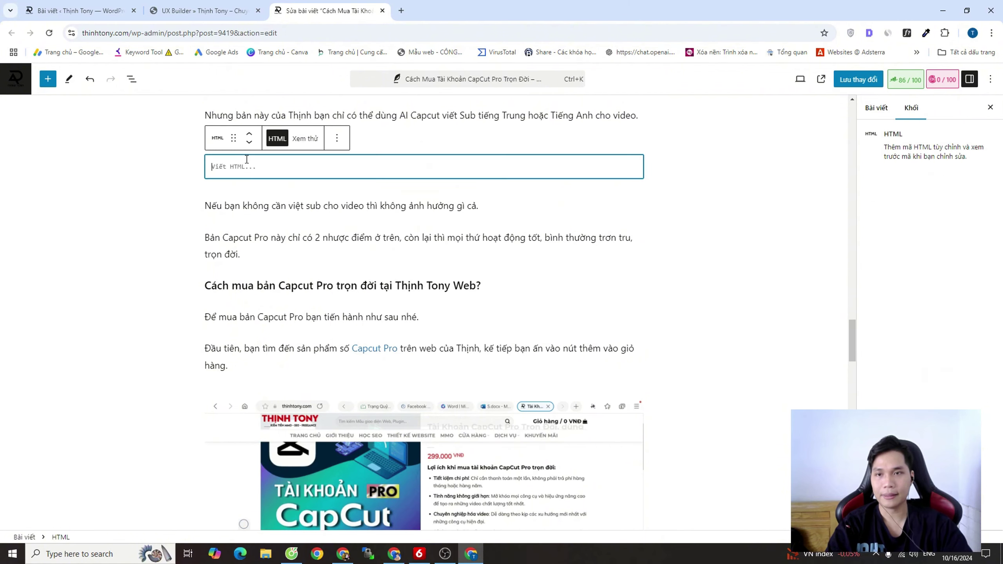
pyautogui.rightClick(237, 169)
pyautogui.click(280, 272)
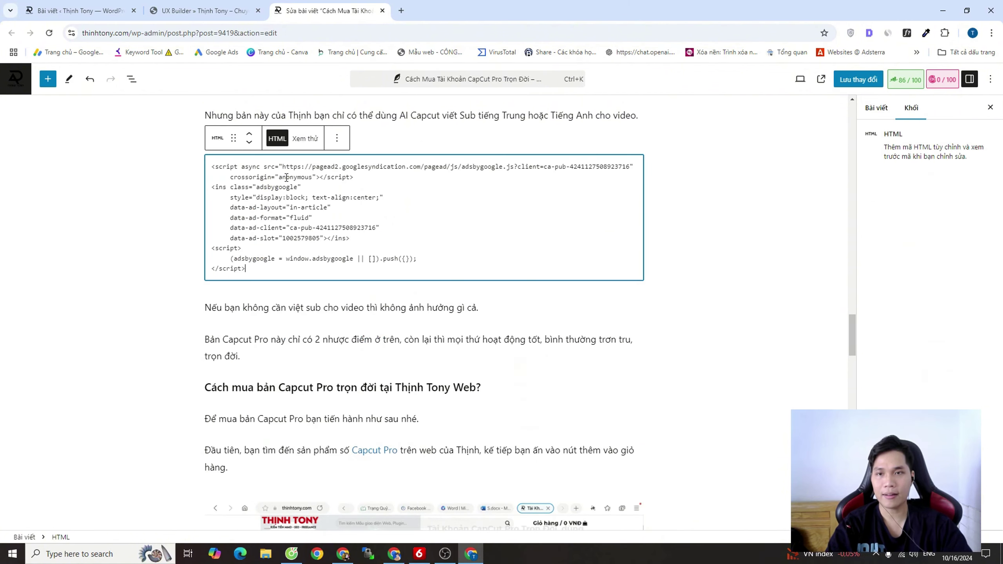
pyautogui.click(668, 173)
# Add a second HTML block with the ad code between the closing paragraphs, then return to AdSense
pyautogui.scroll(-20, 454, 243)
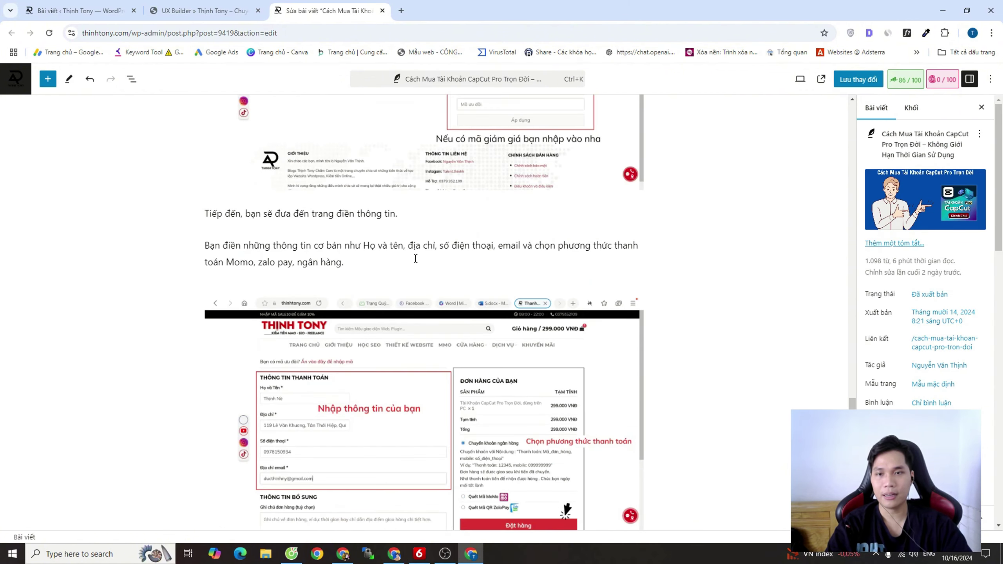
pyautogui.scroll(-15, 415, 259)
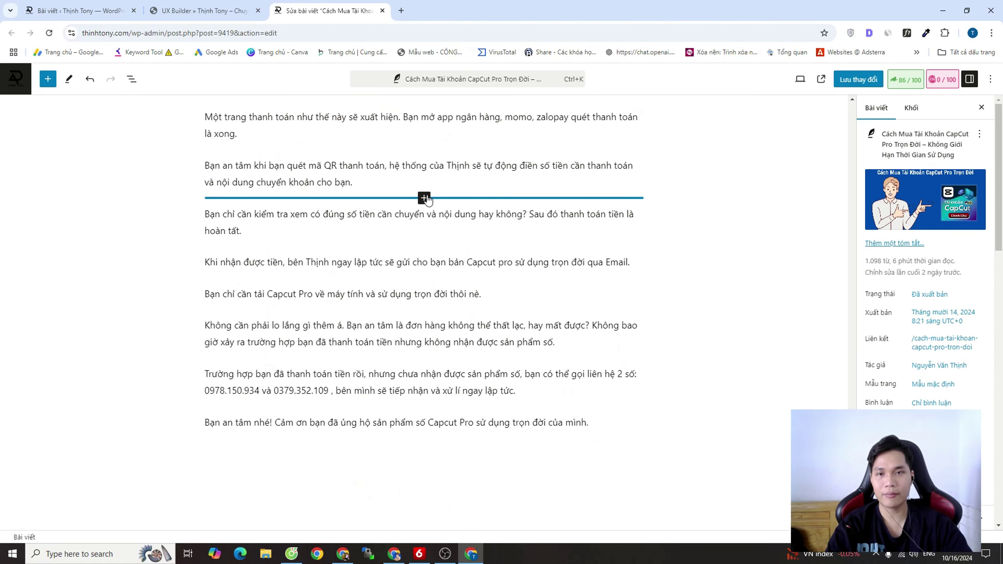
pyautogui.click(424, 198)
pyautogui.click(425, 282)
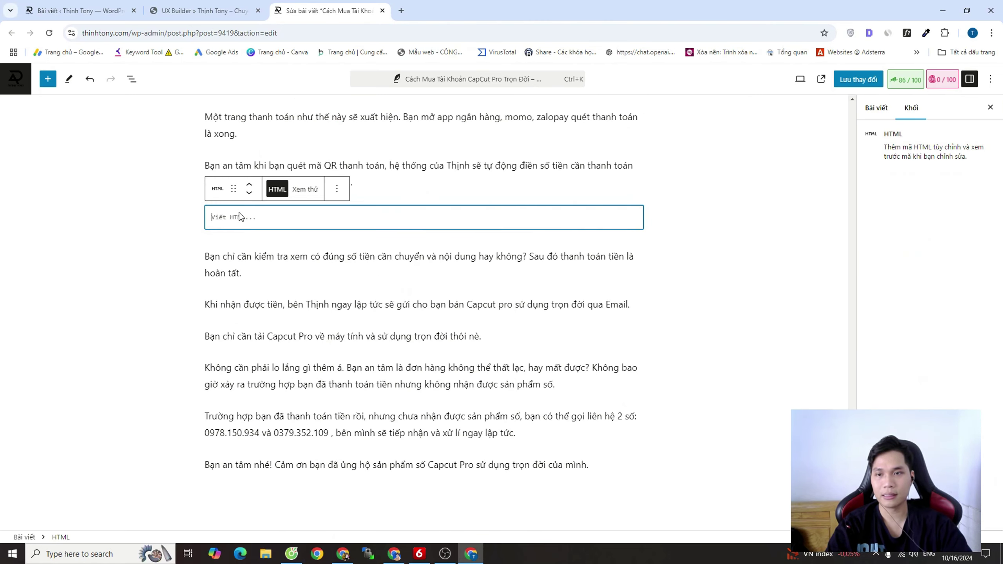
pyautogui.rightClick(239, 217)
pyautogui.click(285, 308)
pyautogui.scroll(-5, 449, 278)
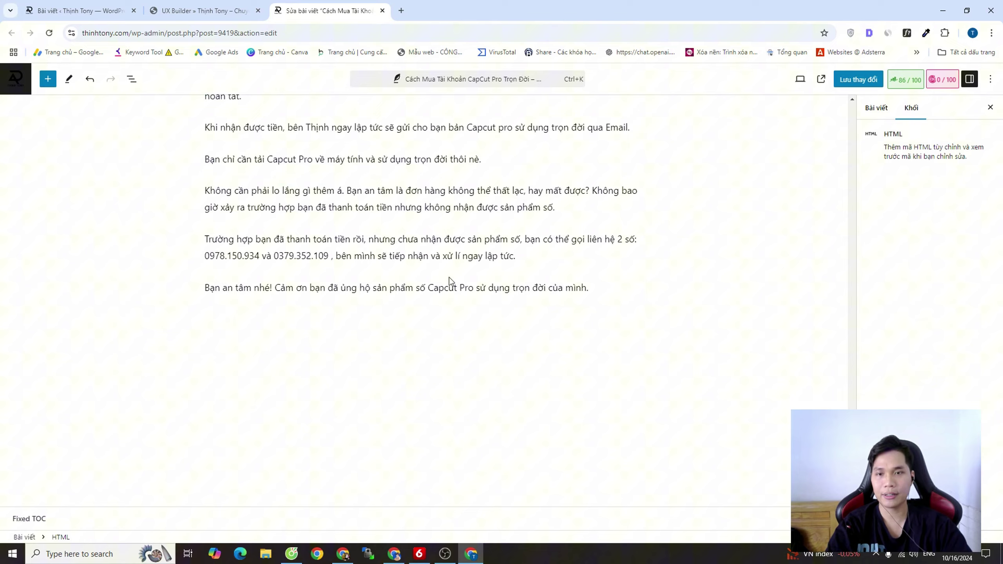
pyautogui.click(414, 301)
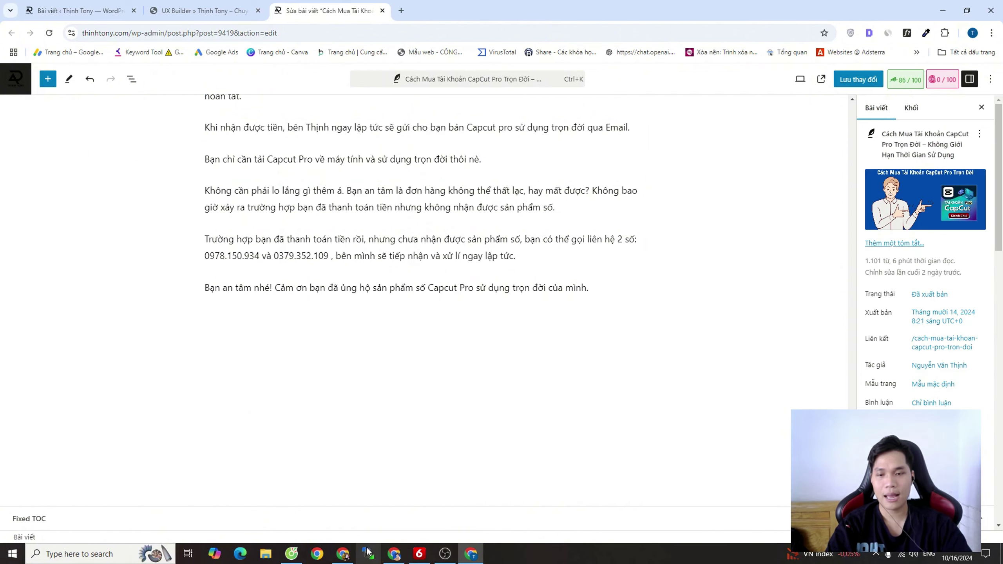
pyautogui.click(343, 554)
pyautogui.scroll(-1, 425, 385)
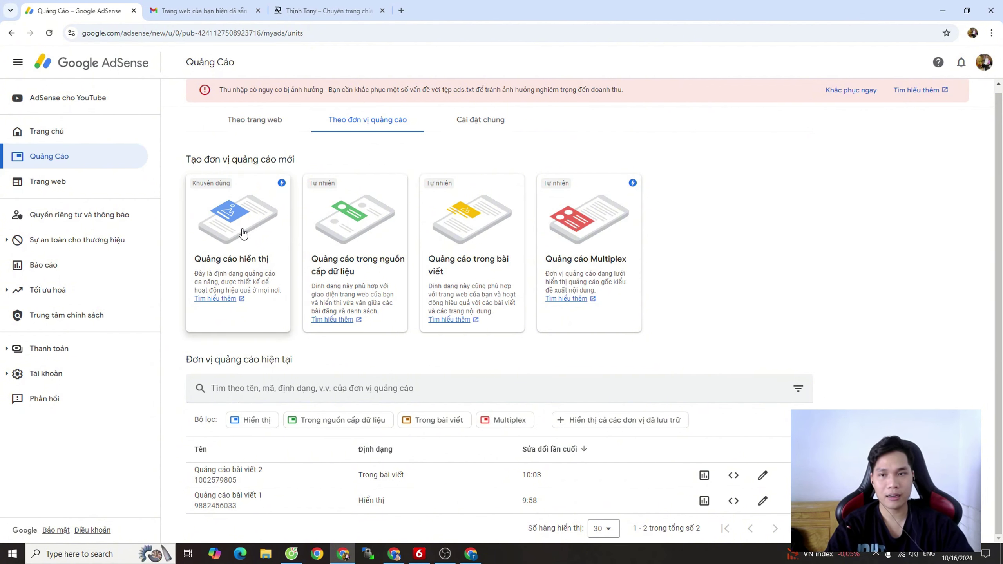
# Create the display ad unit 'Quảng cáo bài viết 3' from the Quảng cáo hiển thị card and copy its code
pyautogui.click(247, 264)
pyautogui.click(891, 105)
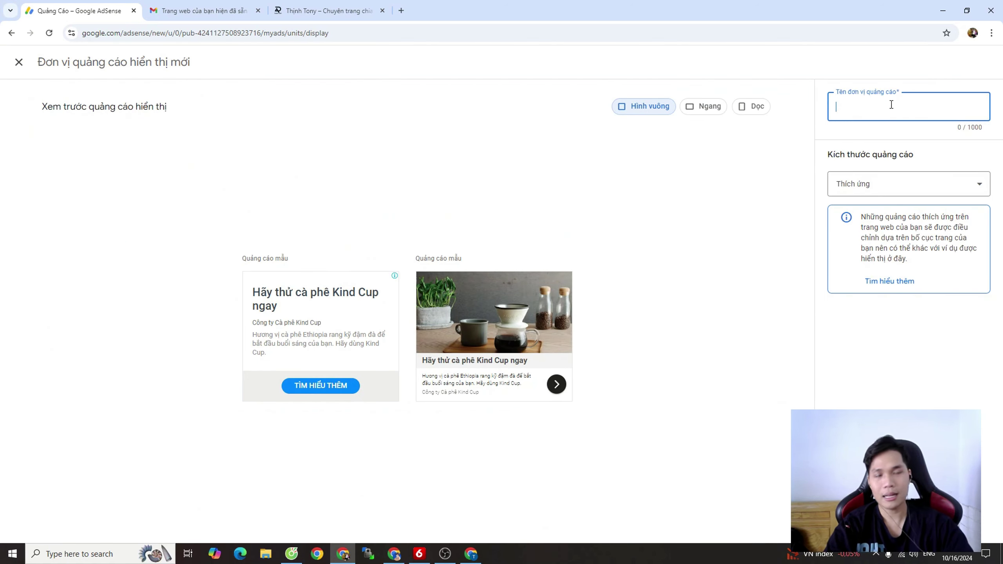
pyautogui.write('Quảng cáo')
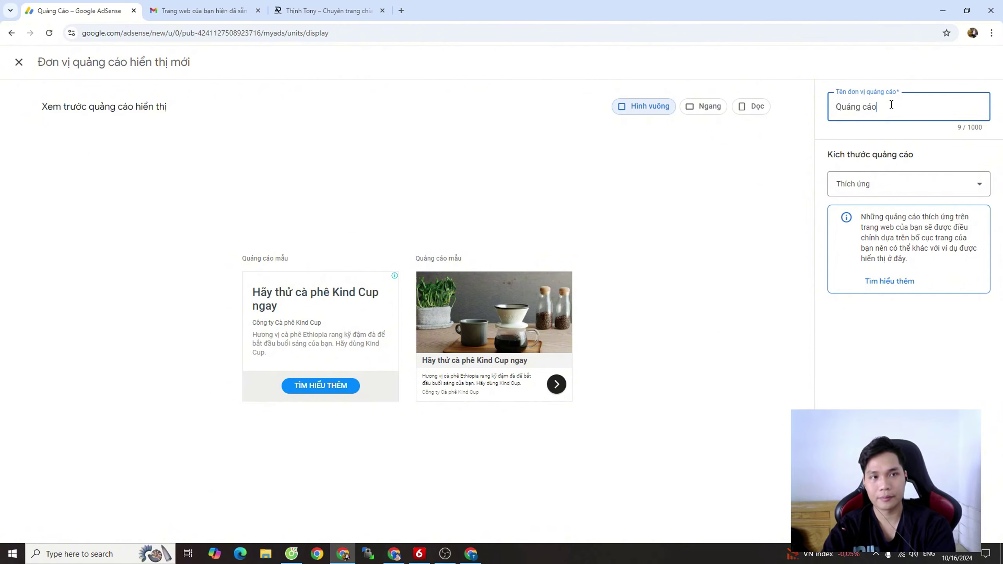
pyautogui.write(' bai')
pyautogui.write('ết')
pyautogui.press('BackSpace')
pyautogui.press('BackSpace')
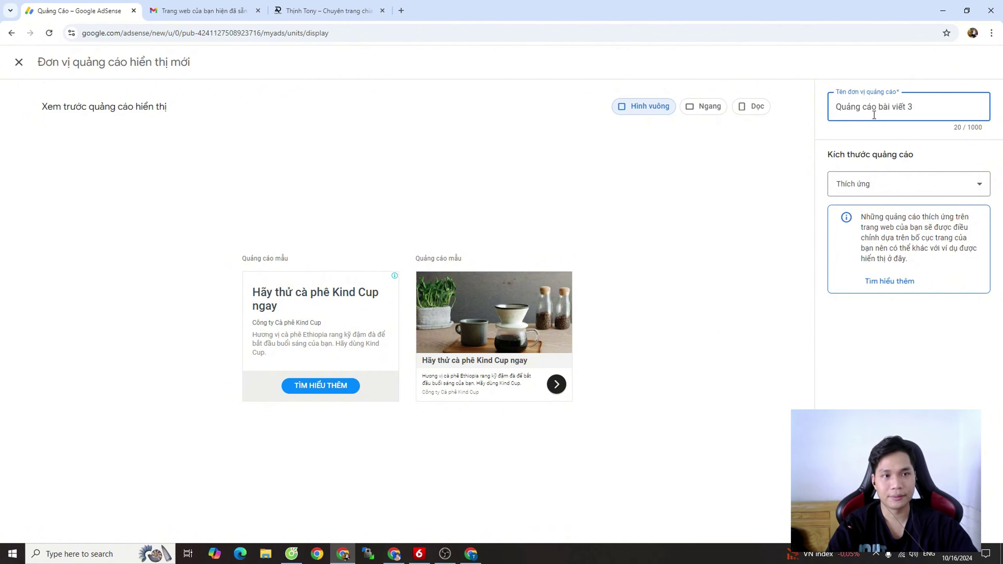
pyautogui.press('Return')
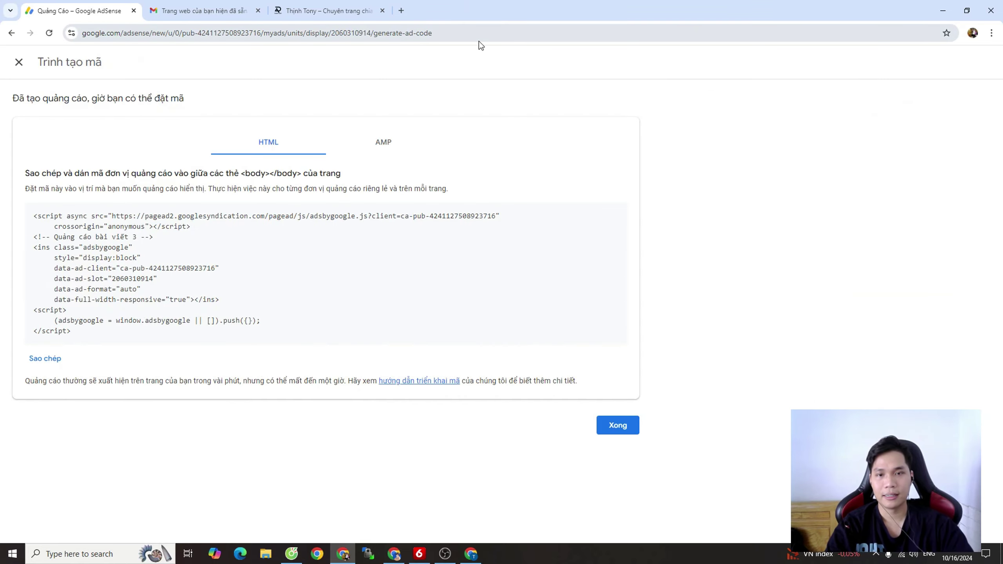
pyautogui.click(58, 358)
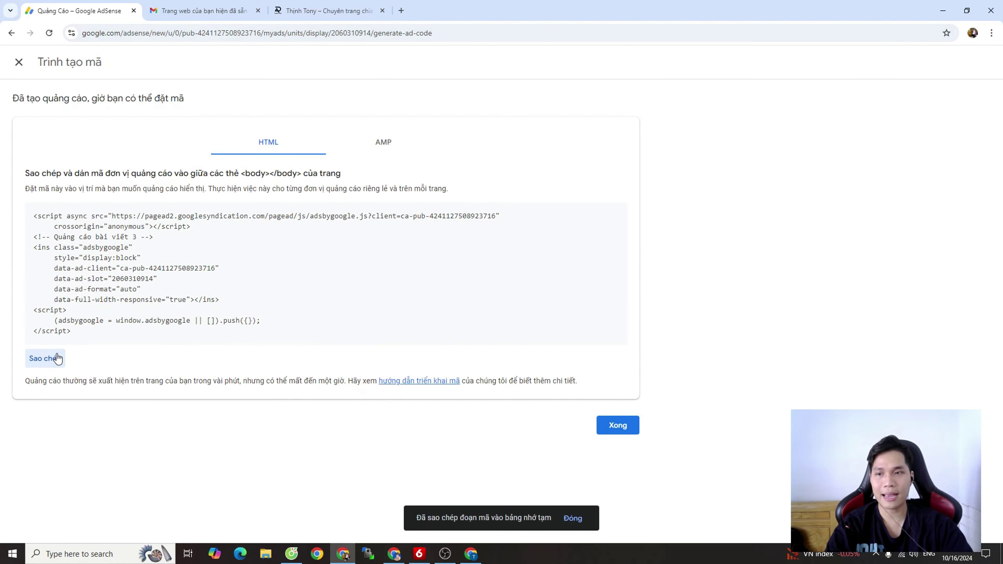
pyautogui.hotkey('alt', 'Tab')
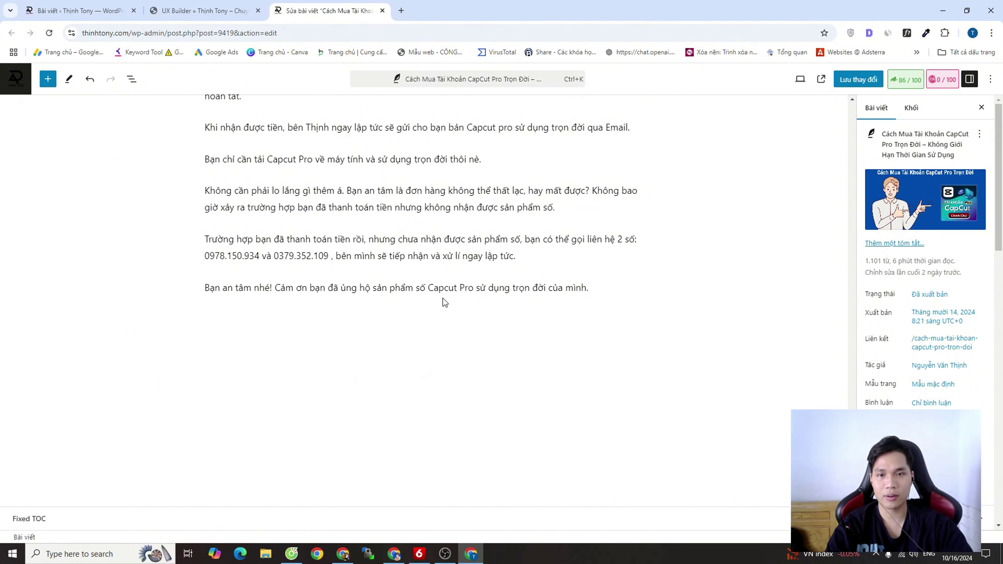
# Add an HTML block after the post's last paragraph holding the 'Quảng cáo bài viết 3' display code
pyautogui.click(426, 278)
pyautogui.press('Return')
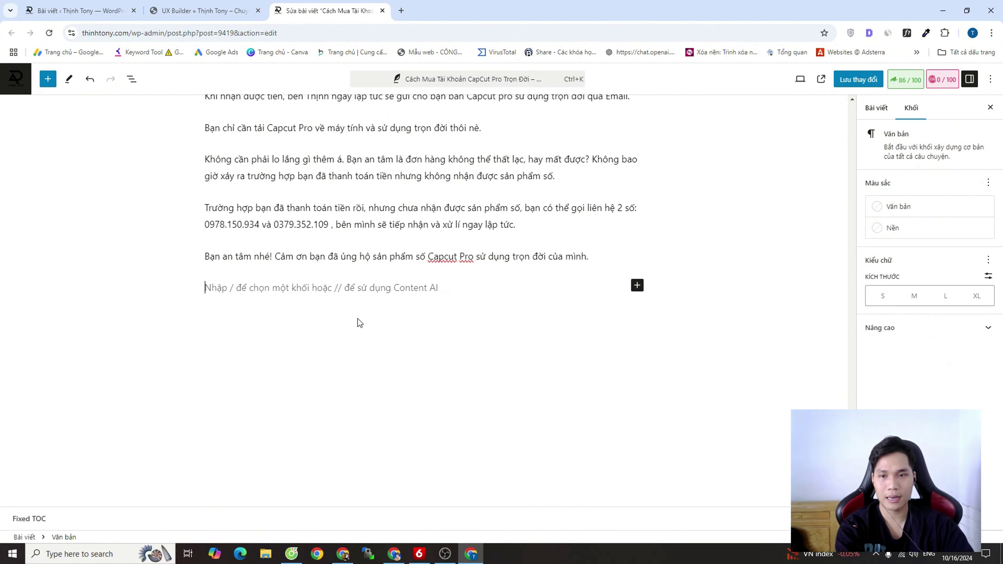
pyautogui.click(637, 285)
pyautogui.click(697, 377)
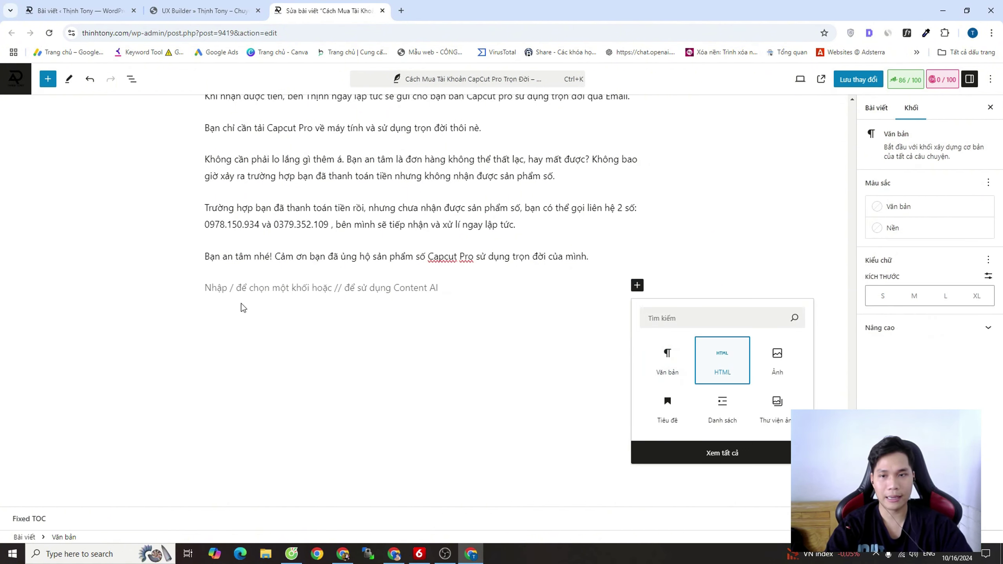
pyautogui.rightClick(254, 294)
pyautogui.click(276, 387)
pyautogui.click(687, 380)
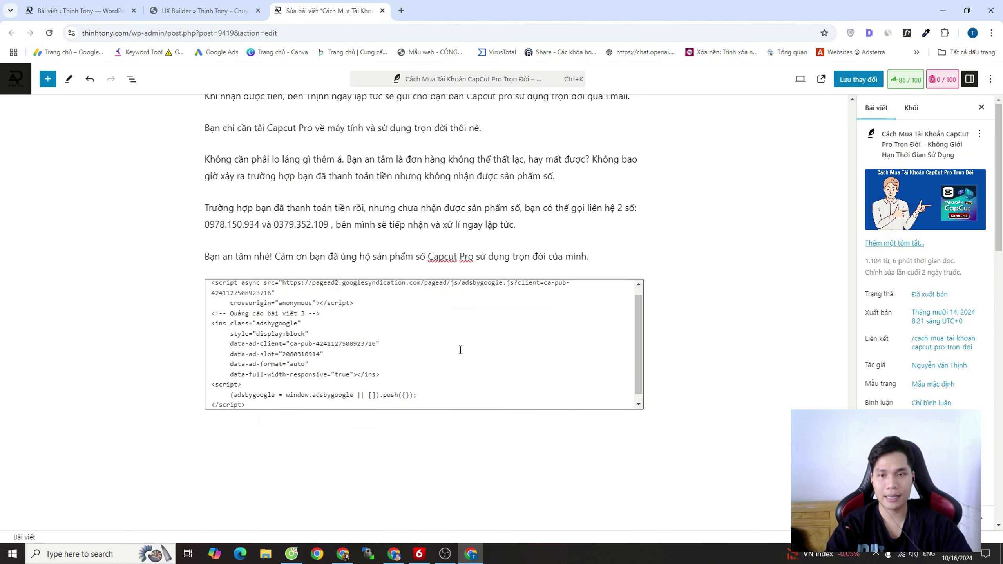
pyautogui.click(343, 554)
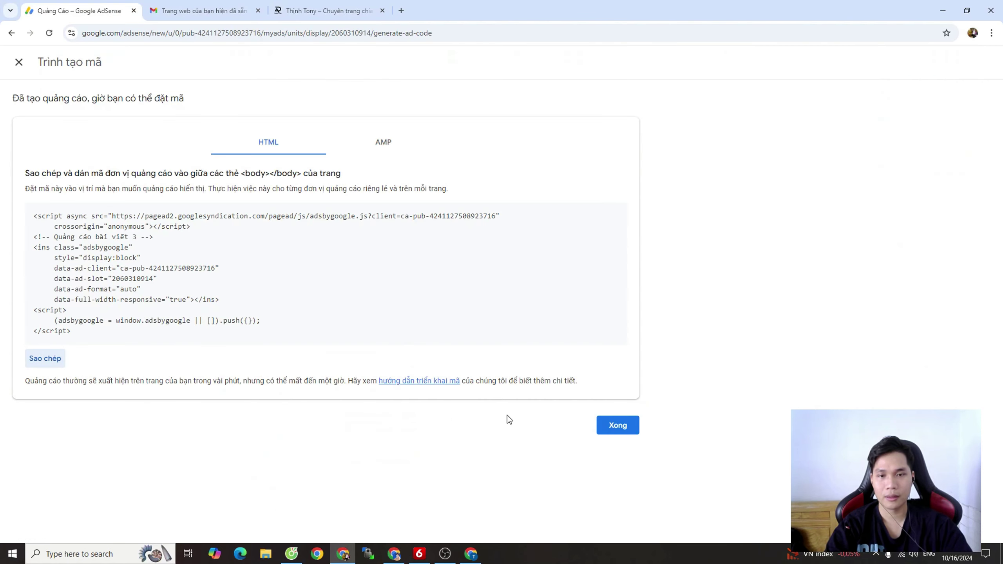
pyautogui.click(610, 425)
pyautogui.scroll(-1, 432, 359)
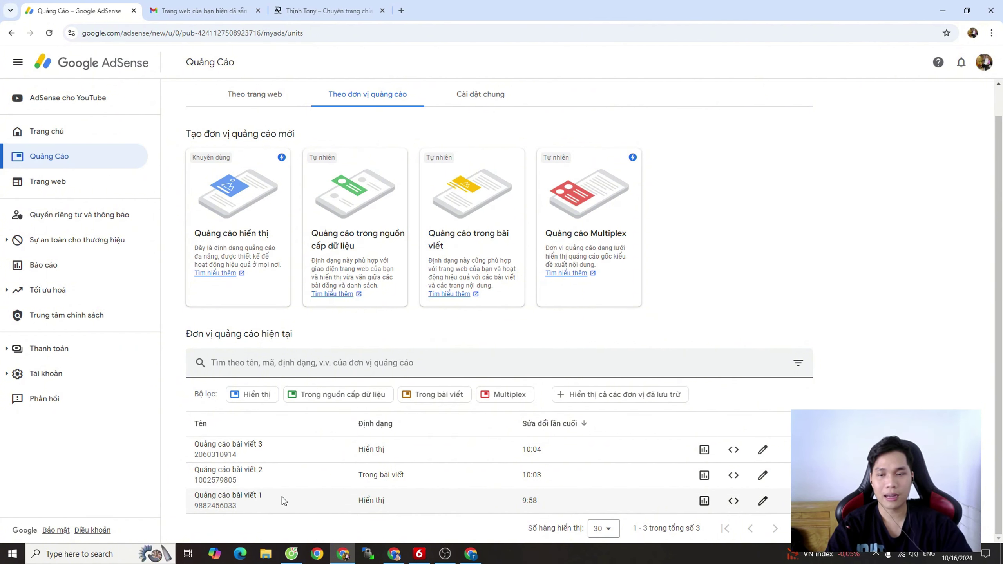
pyautogui.moveTo(282, 497); pyautogui.dragTo(181, 497)
pyautogui.click(258, 488)
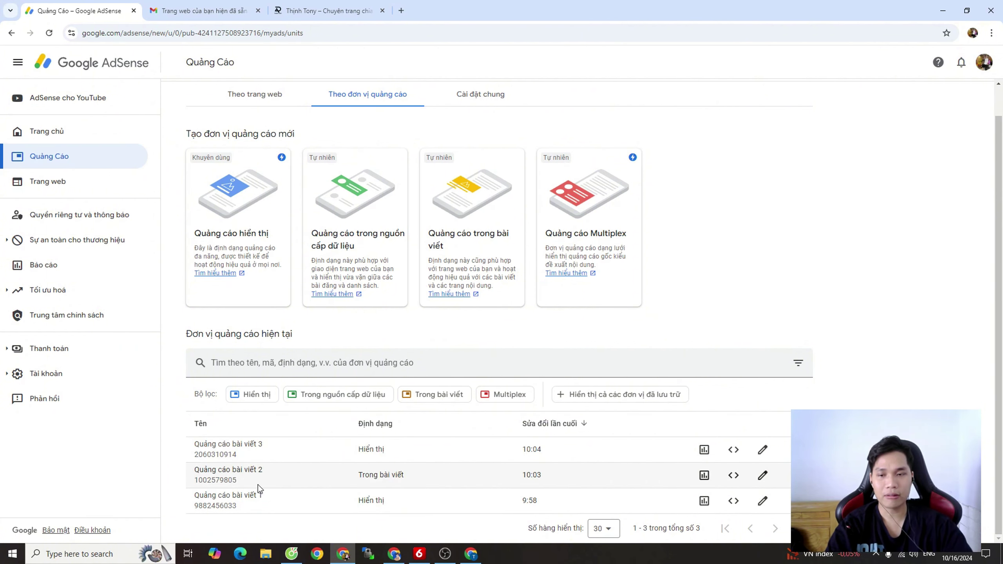
pyautogui.moveTo(257, 484); pyautogui.dragTo(192, 477)
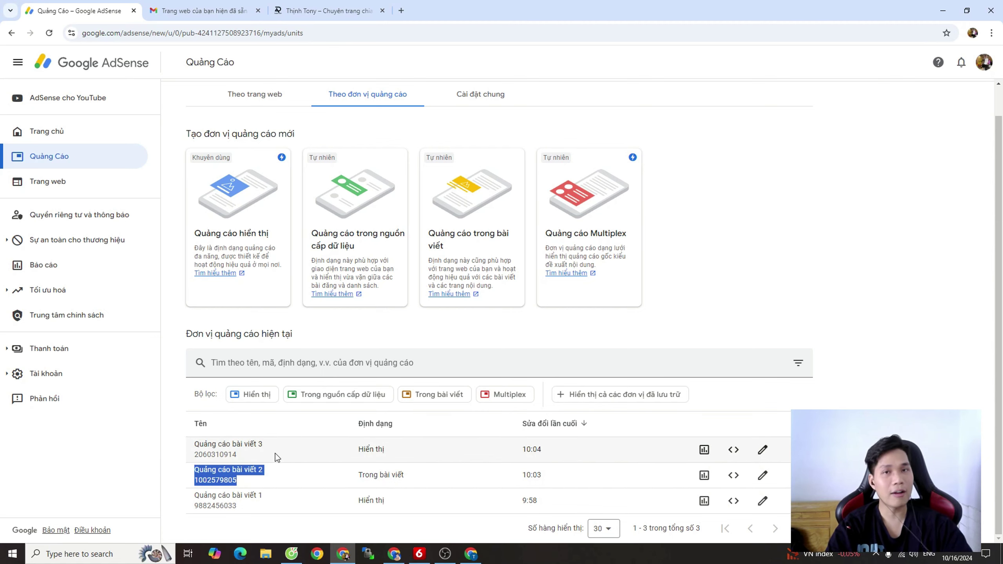
pyautogui.moveTo(275, 444); pyautogui.dragTo(202, 440)
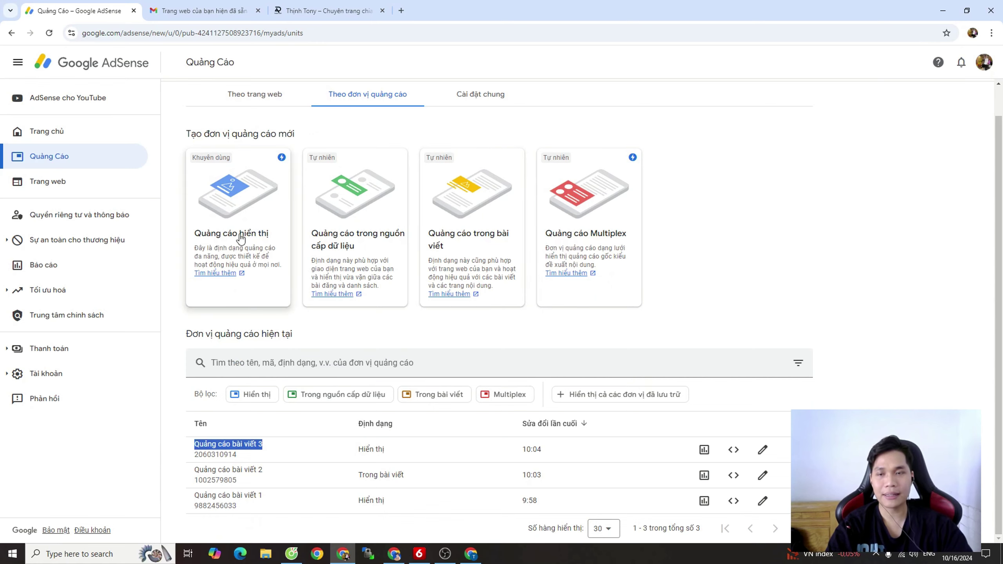
pyautogui.press('super+Tab')
pyautogui.click(250, 297)
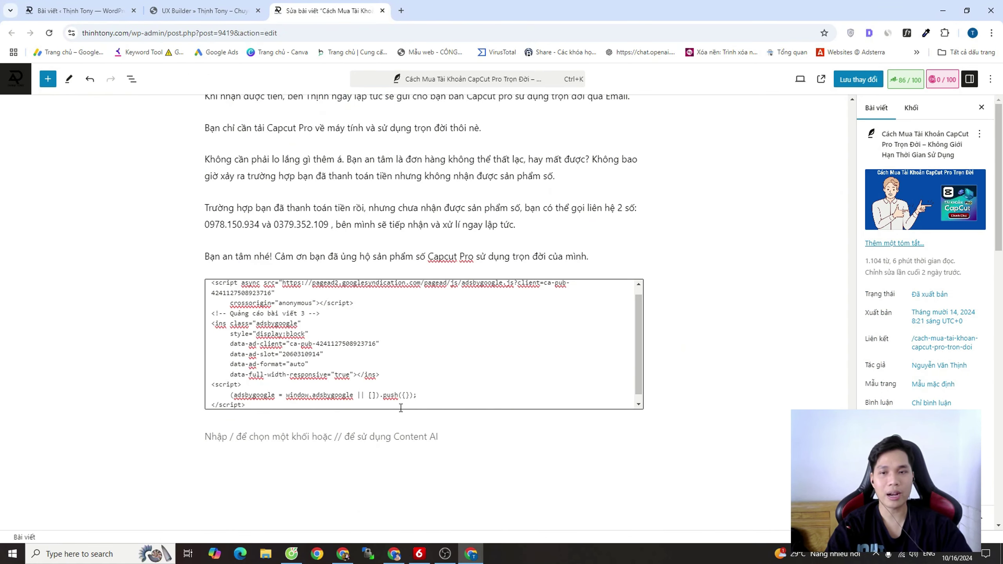
# Update the CapCut Pro post with Ctrl+S and open the published post in a new tab
pyautogui.click(322, 431)
pyautogui.scroll(1, 392, 319)
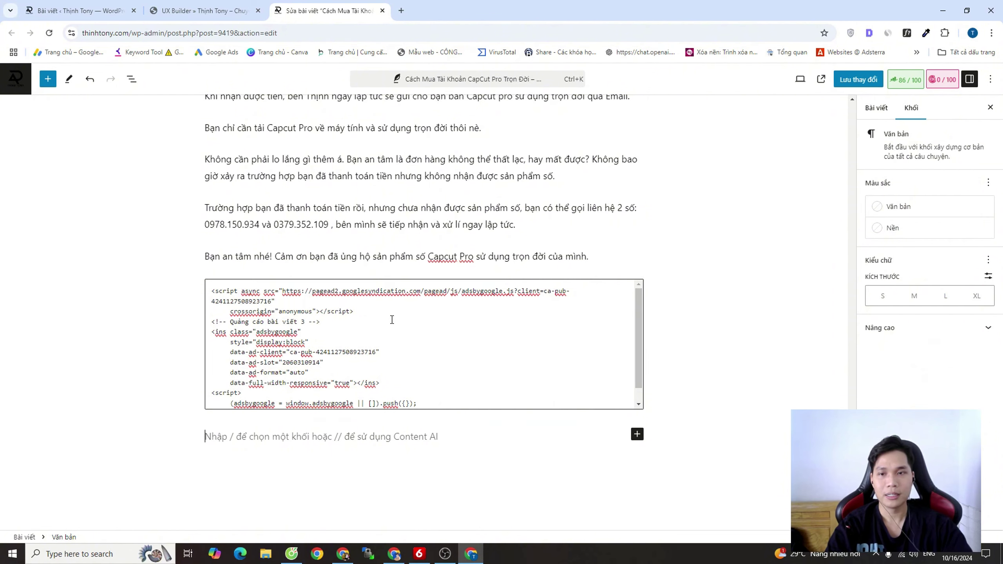
pyautogui.scroll(5, 696, 237)
pyautogui.hotkey('ctrl', 's')
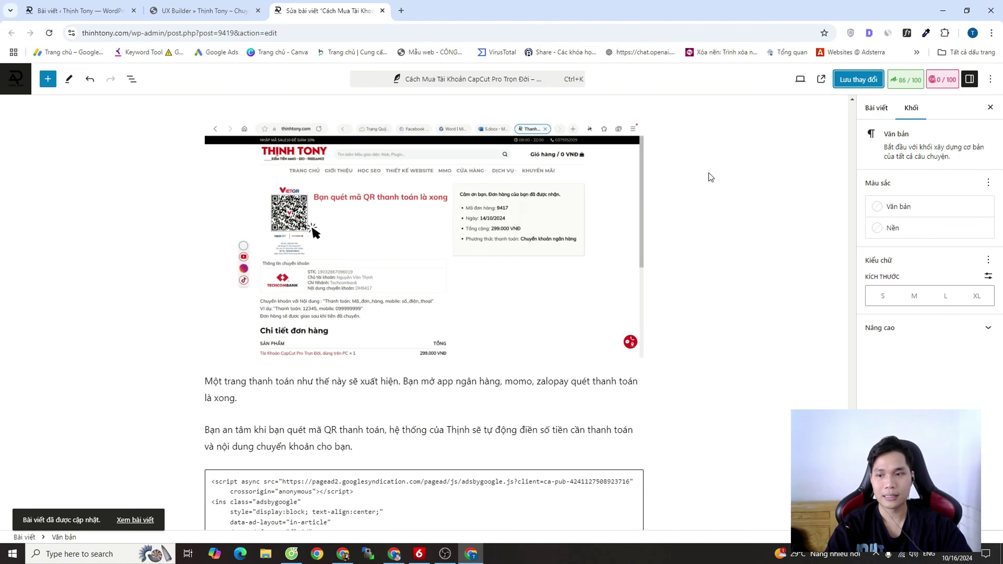
pyautogui.rightClick(139, 520)
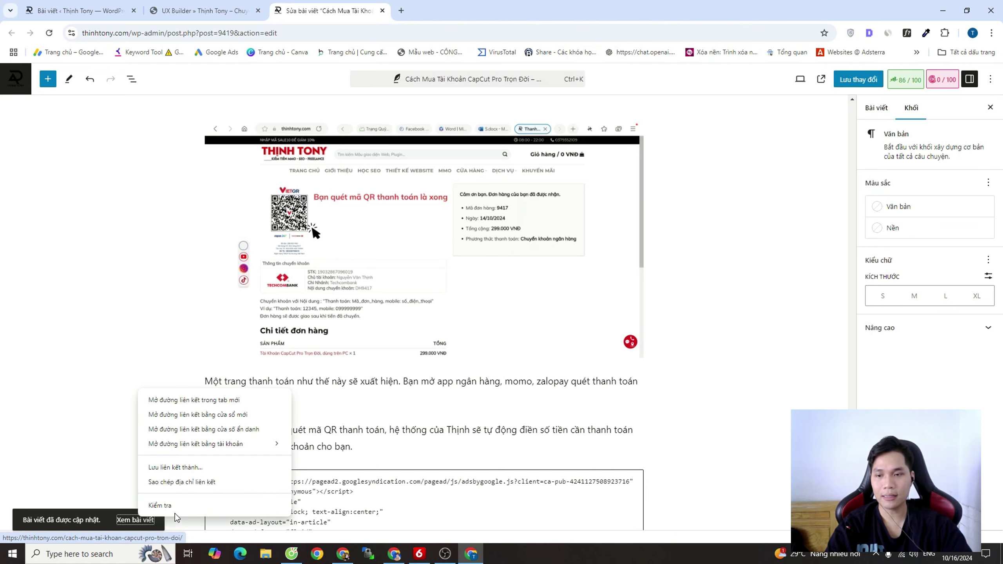
pyautogui.click(224, 407)
# Scroll through the live CapCut Pro post to check its ad spaces
pyautogui.click(460, 12)
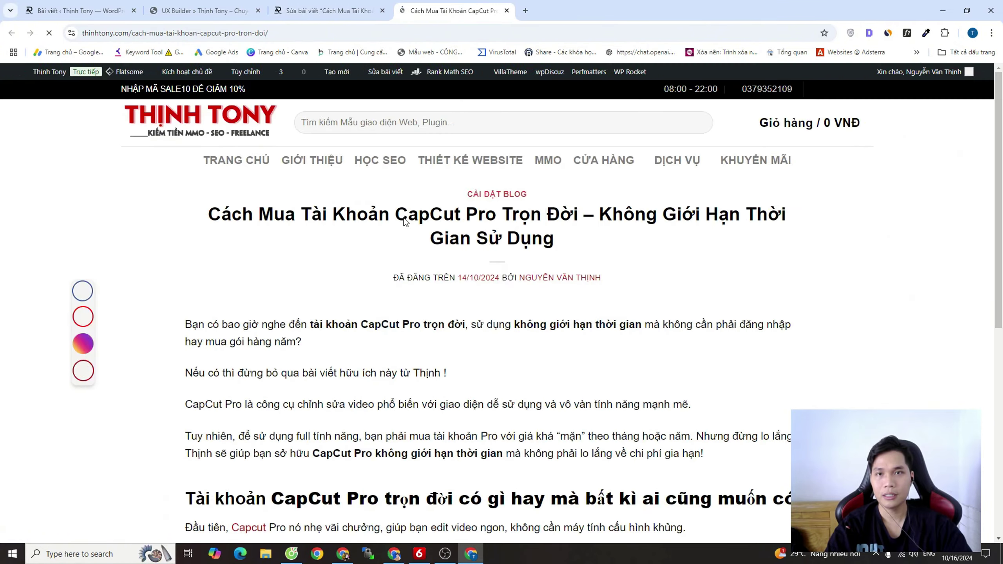
pyautogui.scroll(-10, 477, 248)
pyautogui.scroll(-15, 478, 246)
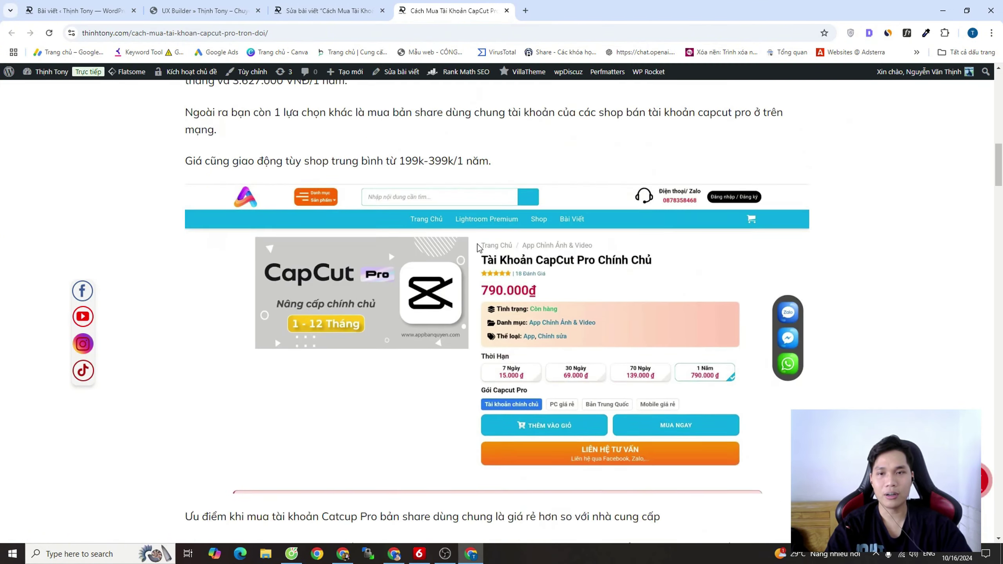
pyautogui.scroll(-10, 483, 273)
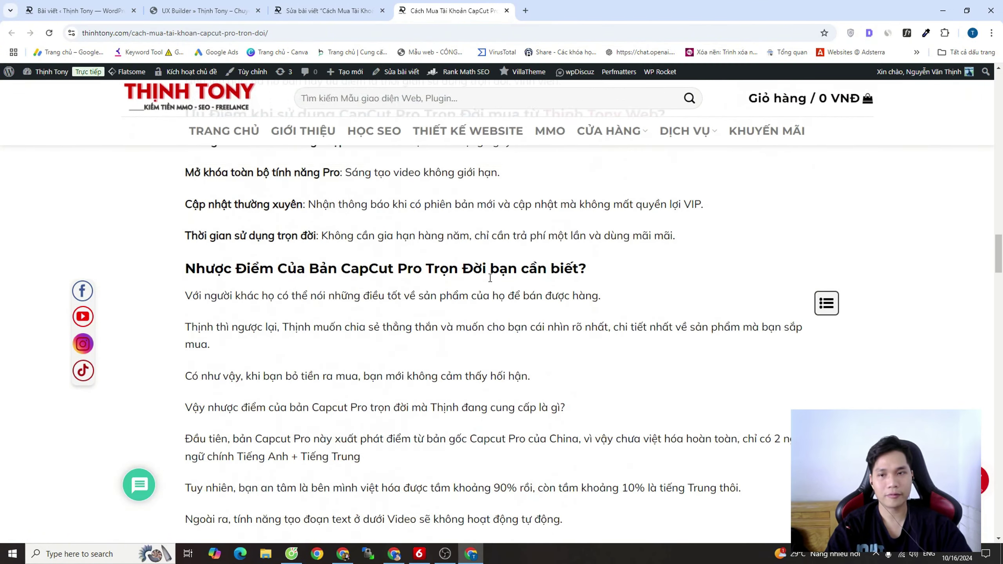
pyautogui.scroll(20, 474, 257)
pyautogui.scroll(6, 463, 238)
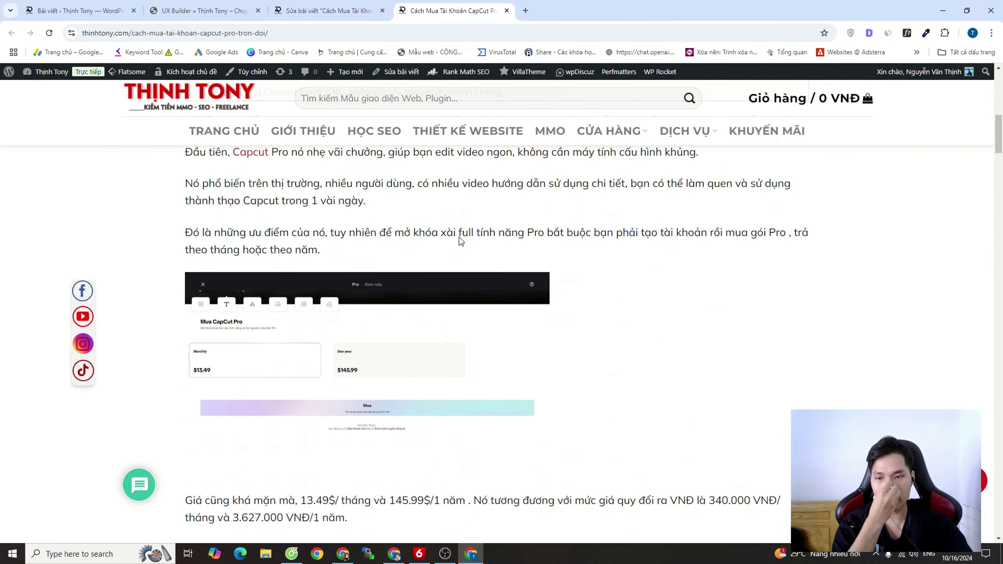
pyautogui.scroll(-7, 459, 238)
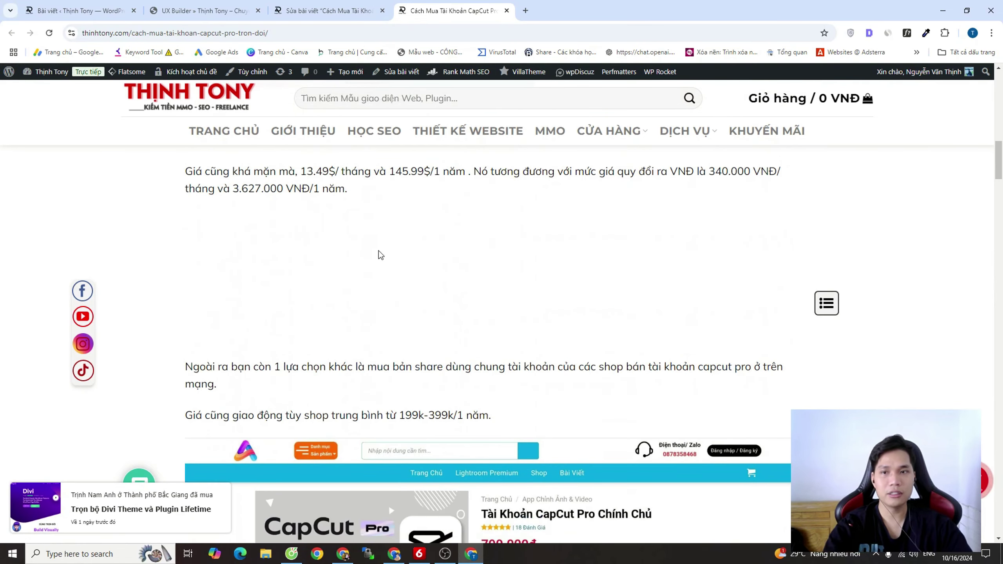
# Copy the live post's web address and bring up the browser profiles list
pyautogui.rightClick(198, 36)
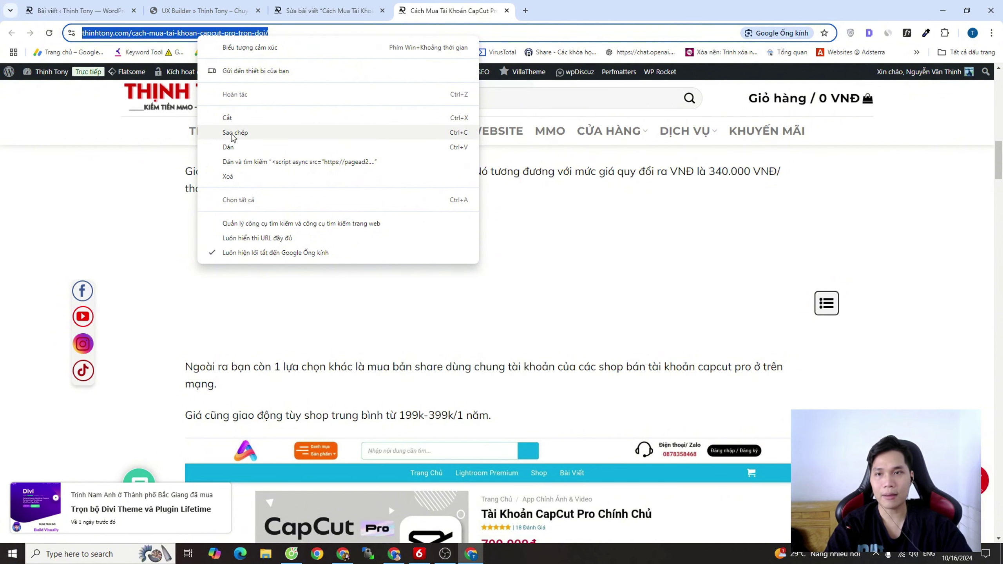
pyautogui.click(291, 133)
pyautogui.click(973, 34)
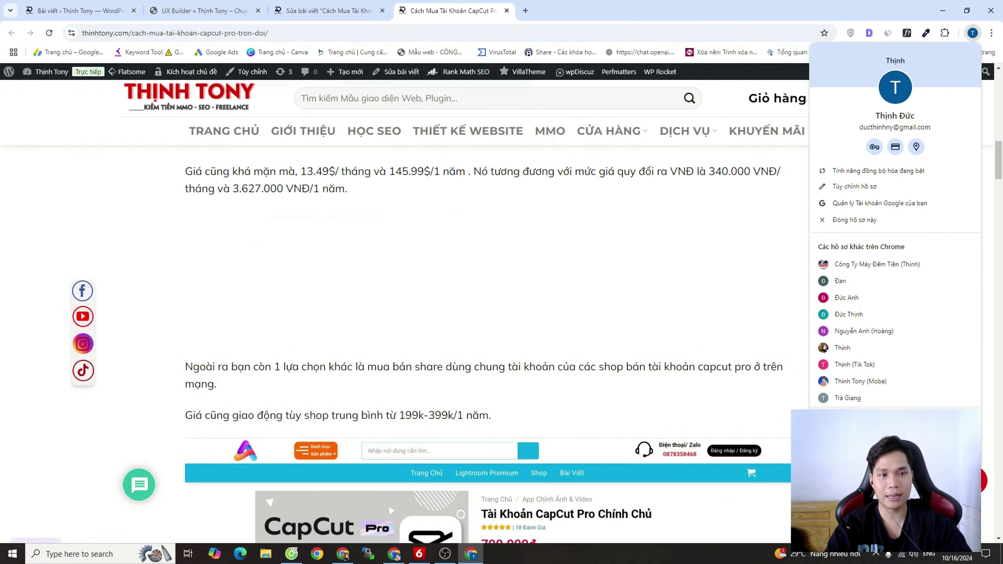
# Load the copied post URL in a Chrome guest window, scroll it as a visitor, then close it
pyautogui.click(841, 400)
pyautogui.rightClick(309, 32)
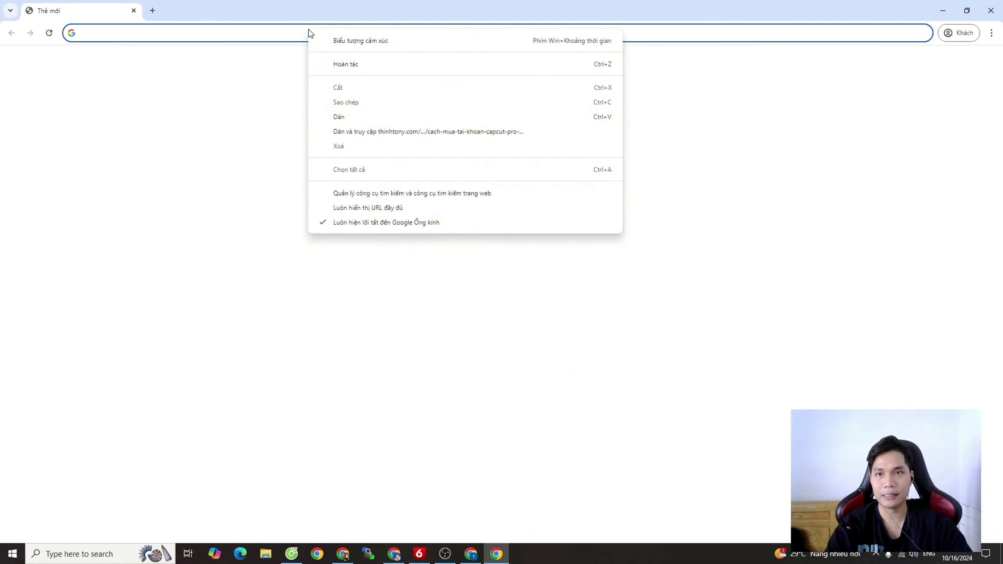
pyautogui.click(389, 131)
pyautogui.scroll(-20, 410, 233)
pyautogui.scroll(20, 420, 206)
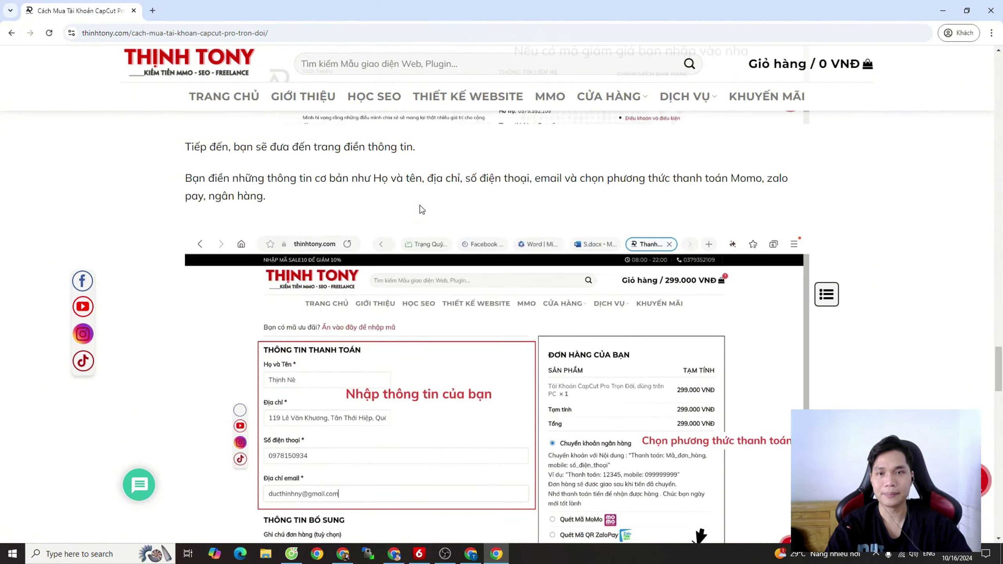
pyautogui.scroll(-10, 418, 199)
pyautogui.scroll(3, 389, 175)
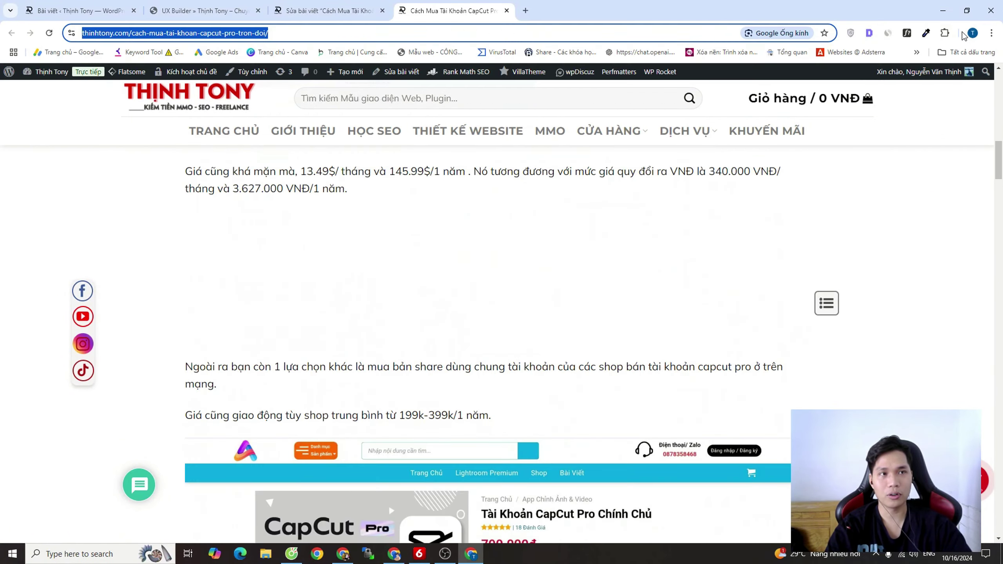
pyautogui.click(972, 33)
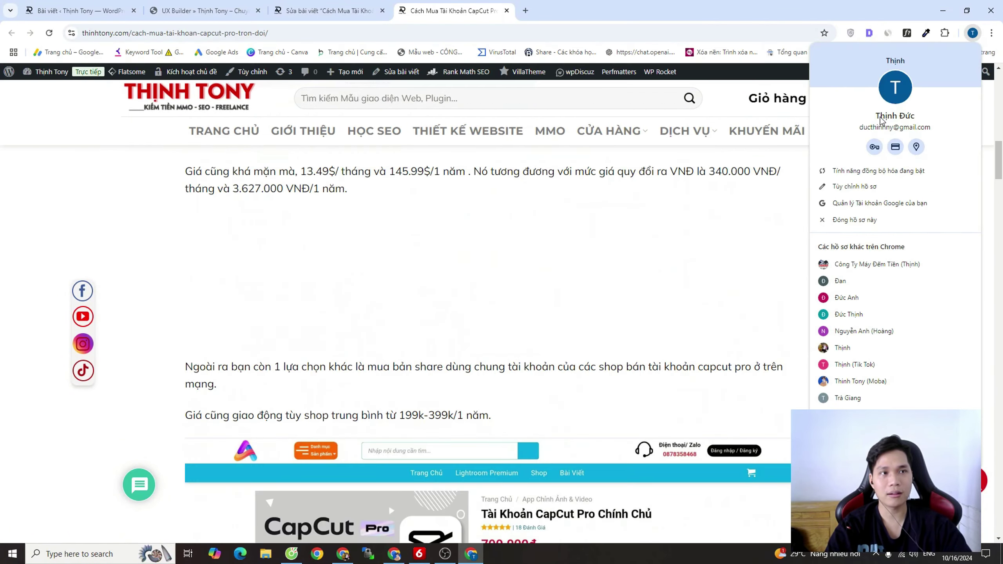
# Open the live post URL in another browser profile's window and scroll through it
pyautogui.click(840, 281)
pyautogui.rightClick(272, 31)
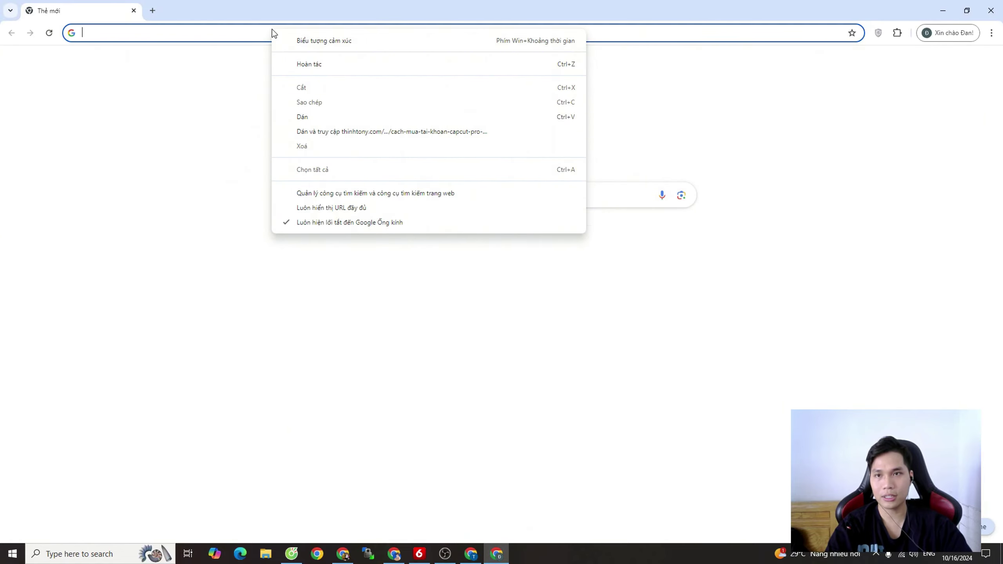
pyautogui.click(351, 133)
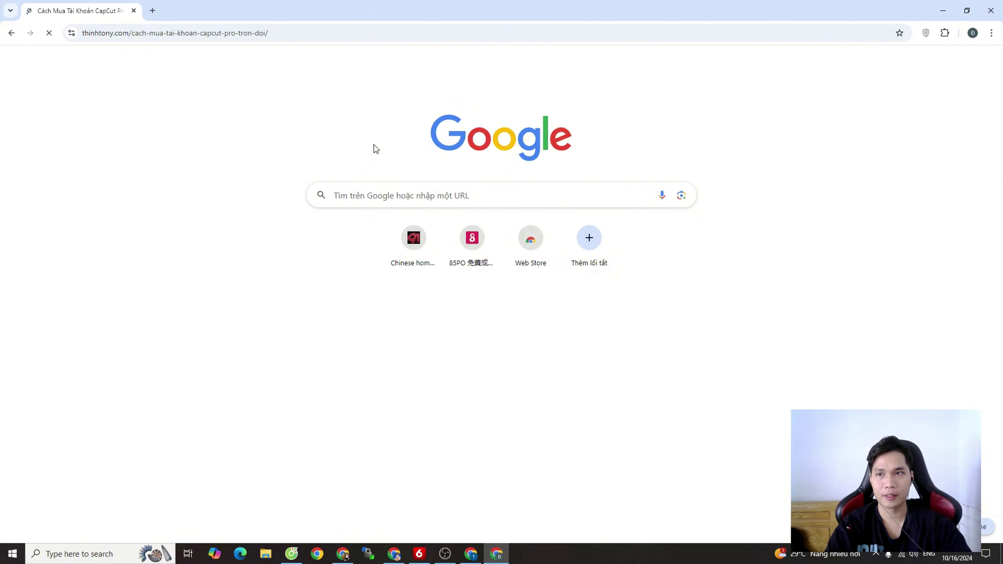
pyautogui.scroll(-6, 375, 149)
pyautogui.scroll(-15, 375, 149)
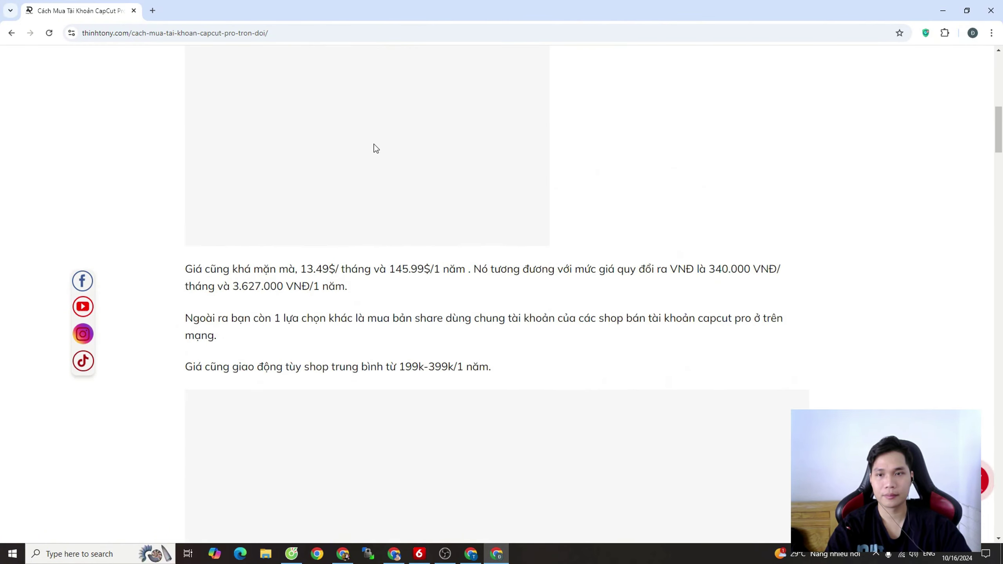
pyautogui.scroll(10, 406, 259)
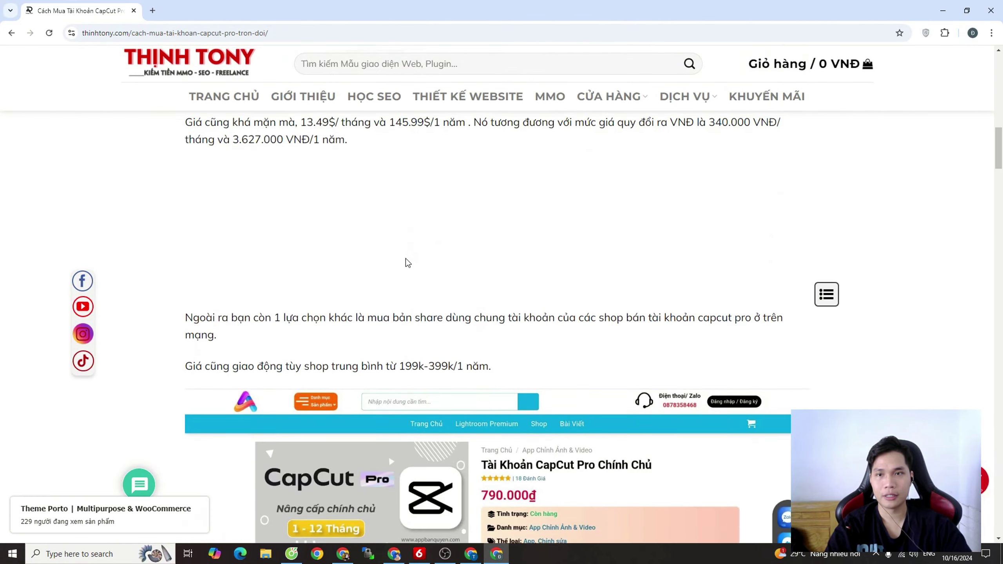
pyautogui.scroll(7, 816, 203)
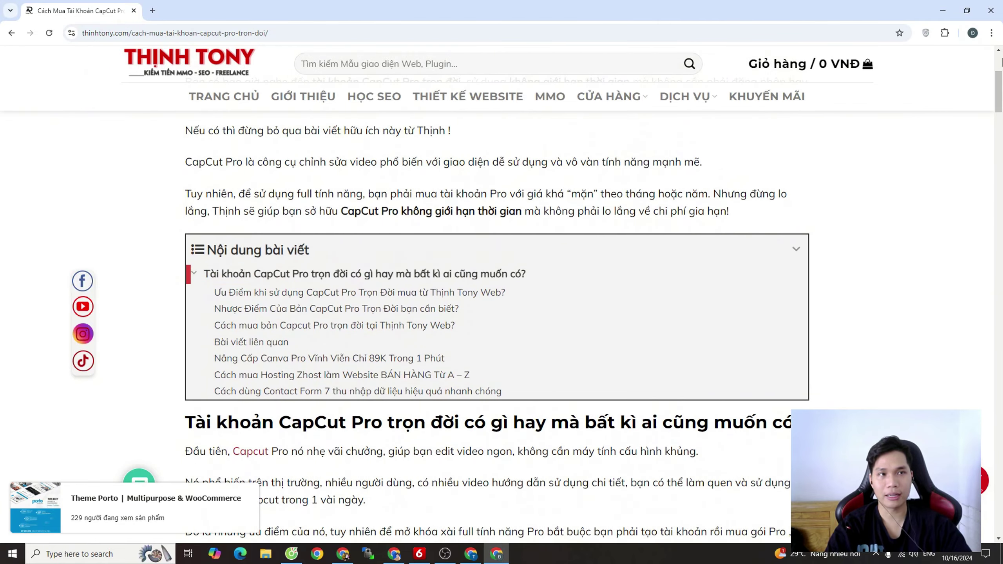
# Scroll over the live post once more, then switch to the AdSense ad units window
pyautogui.click(972, 33)
pyautogui.click(578, 184)
pyautogui.scroll(-10, 544, 204)
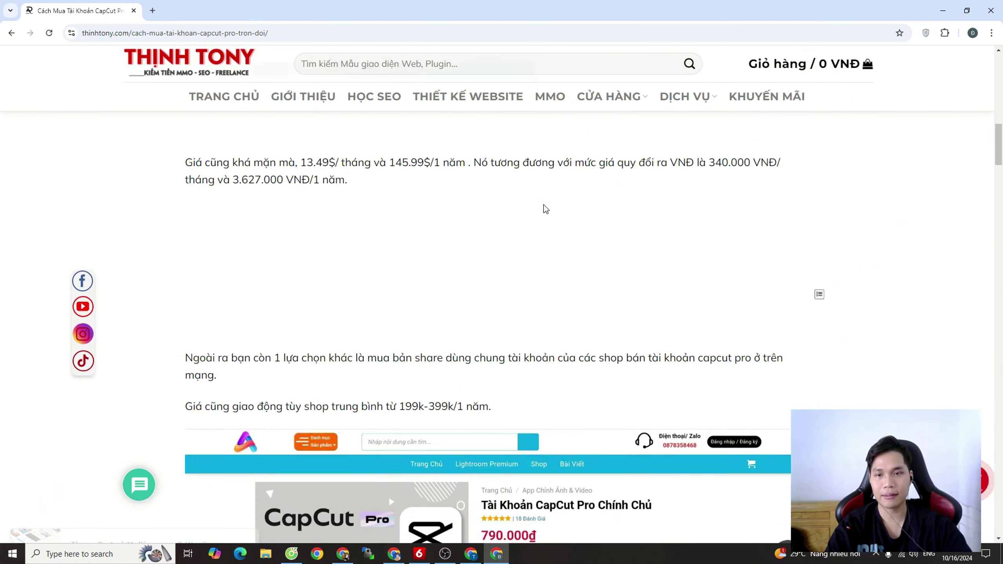
pyautogui.scroll(4, 291, 233)
pyautogui.scroll(2, 290, 233)
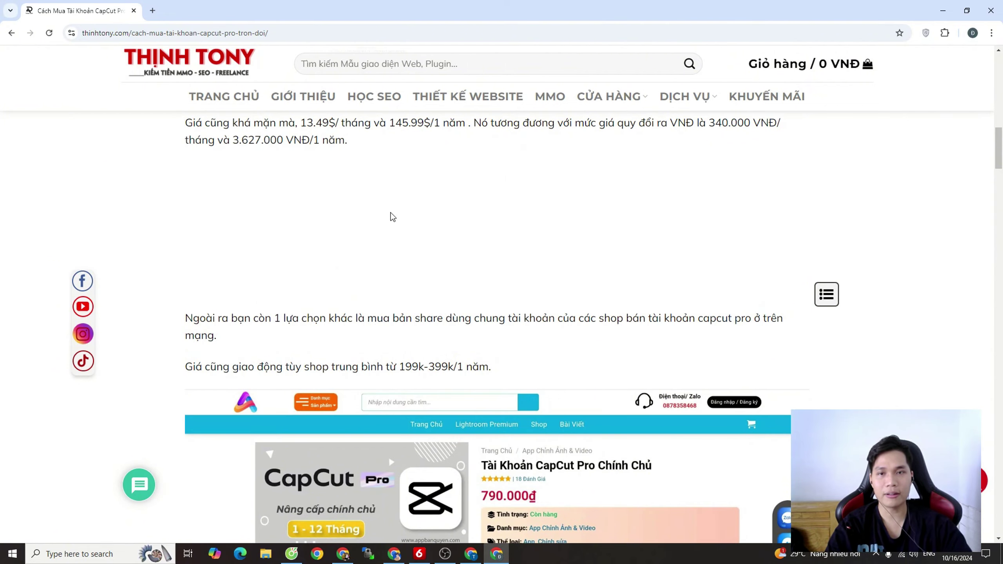
pyautogui.scroll(-20, 476, 191)
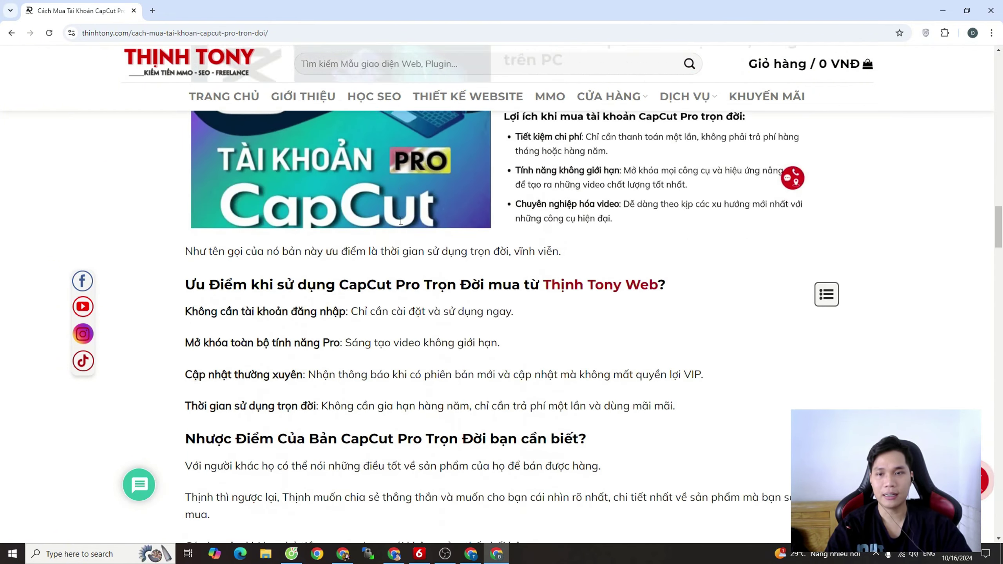
pyautogui.scroll(-6, 400, 222)
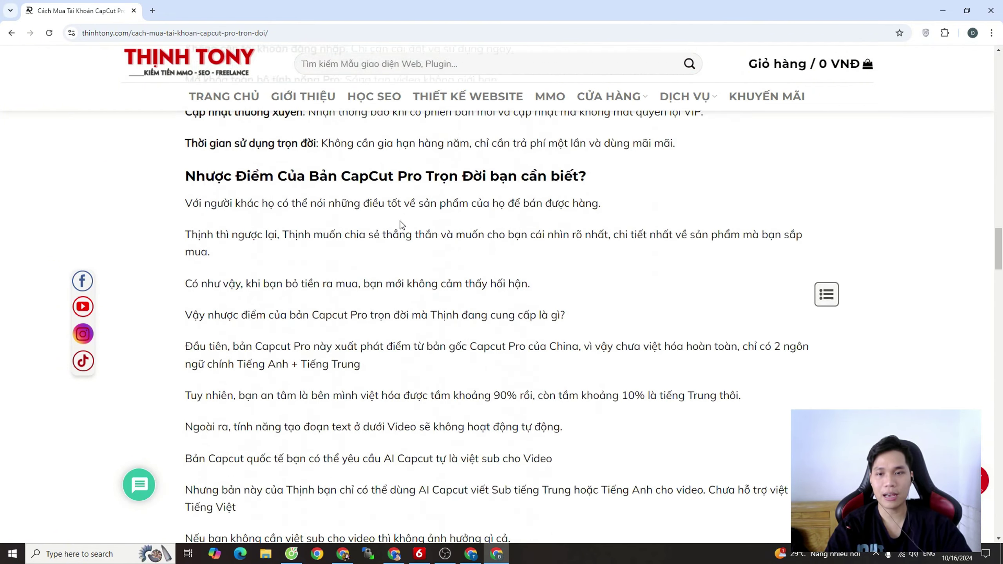
pyautogui.scroll(20, 542, 280)
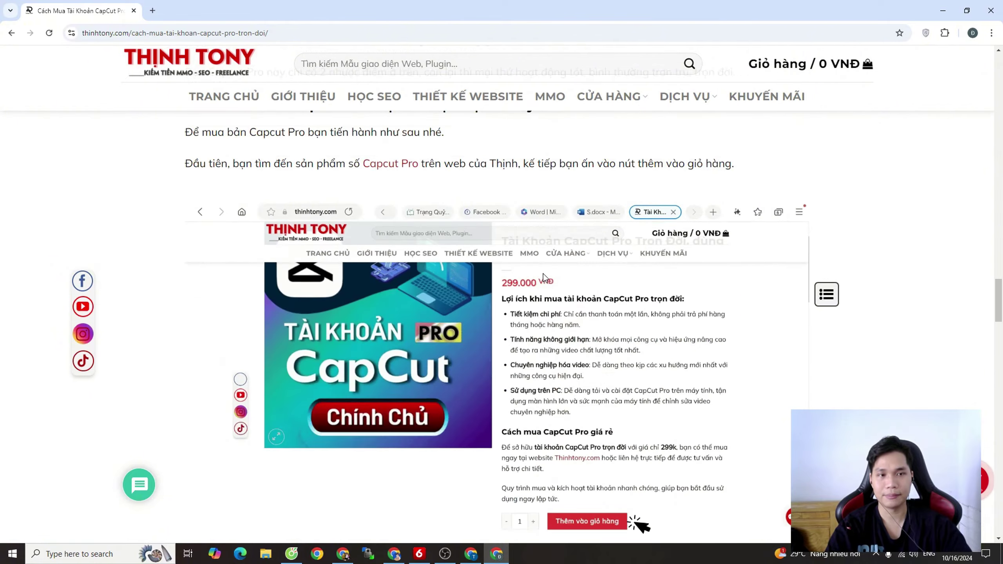
pyautogui.scroll(8, 542, 267)
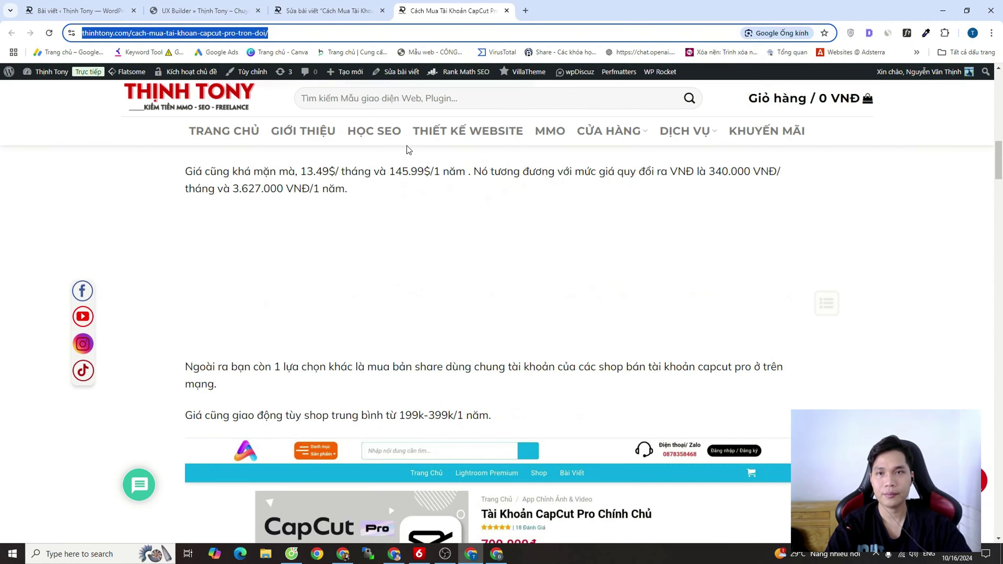
pyautogui.scroll(15, 406, 145)
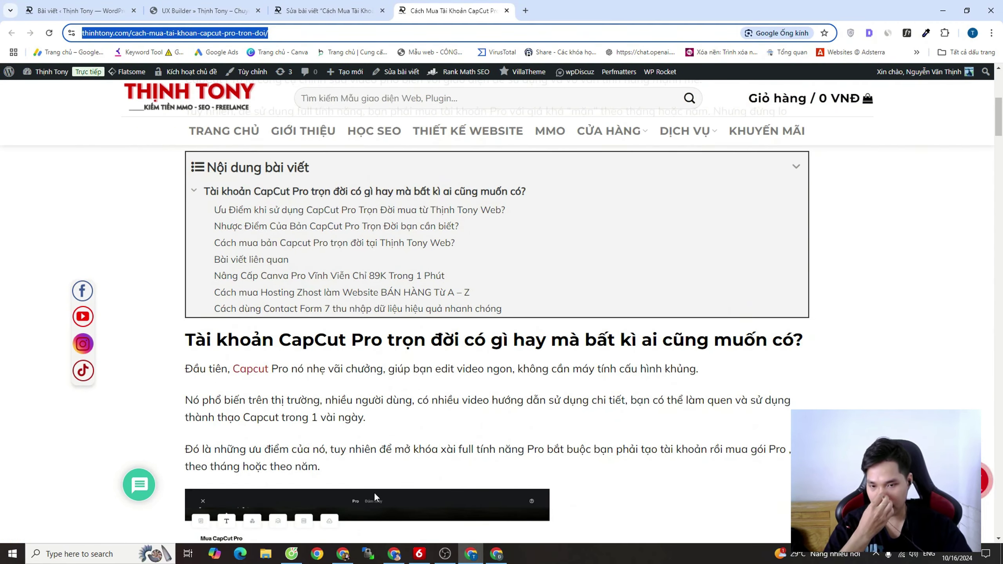
pyautogui.click(342, 554)
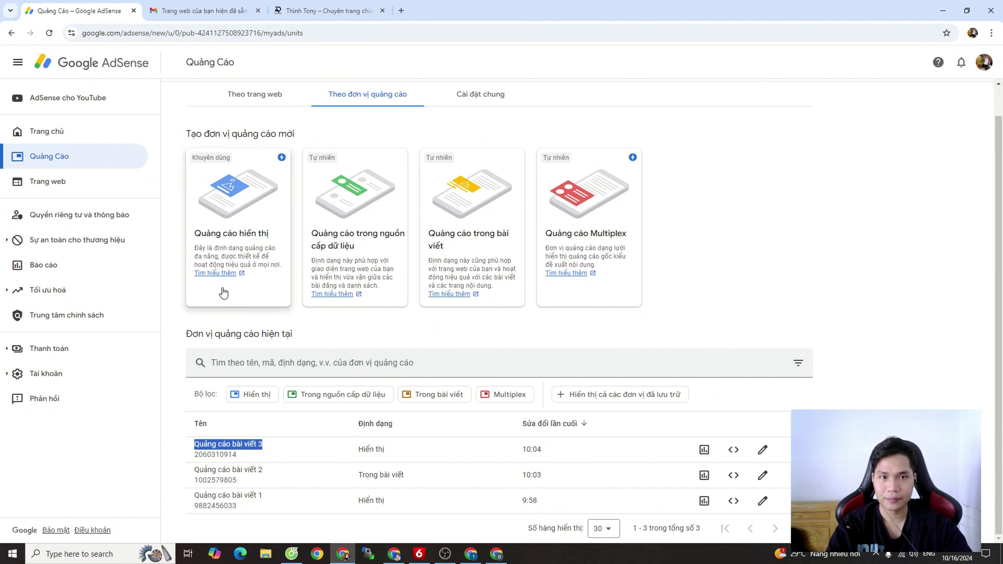
# Browse AdSense's Trang web and Quảng Cáo views, then open thinhtony.com's ad settings via its pencil icon
pyautogui.click(38, 192)
pyautogui.click(59, 155)
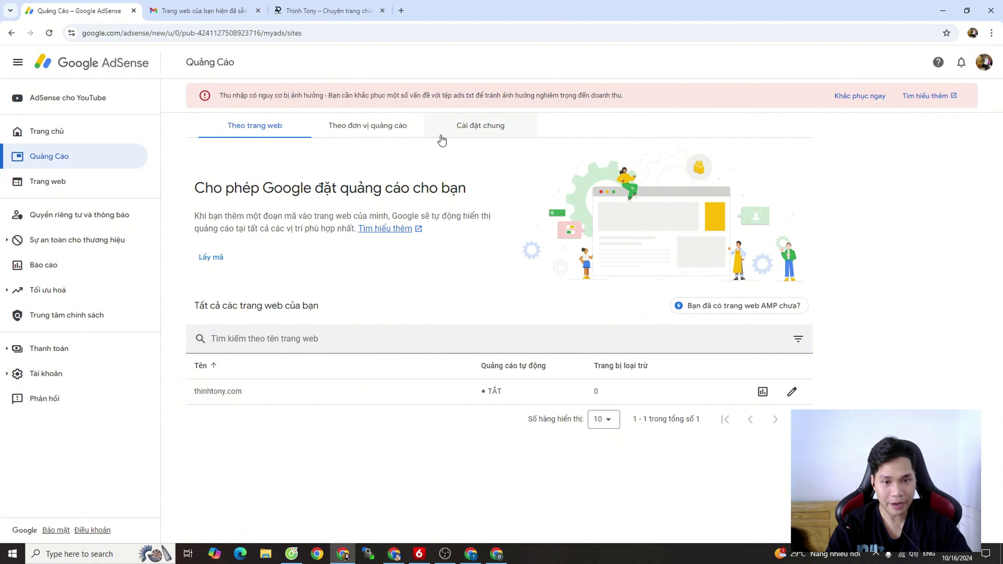
pyautogui.click(350, 137)
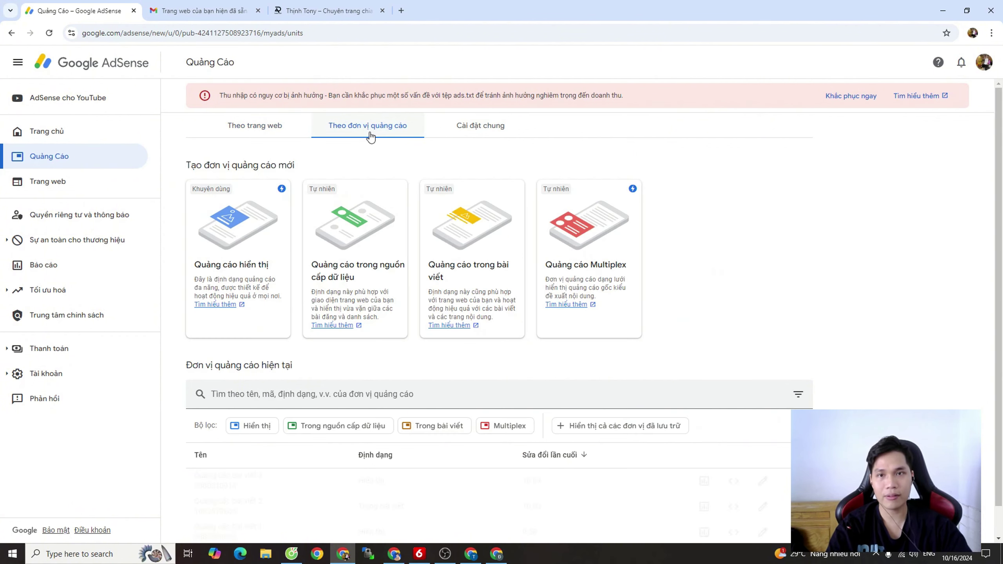
pyautogui.click(279, 127)
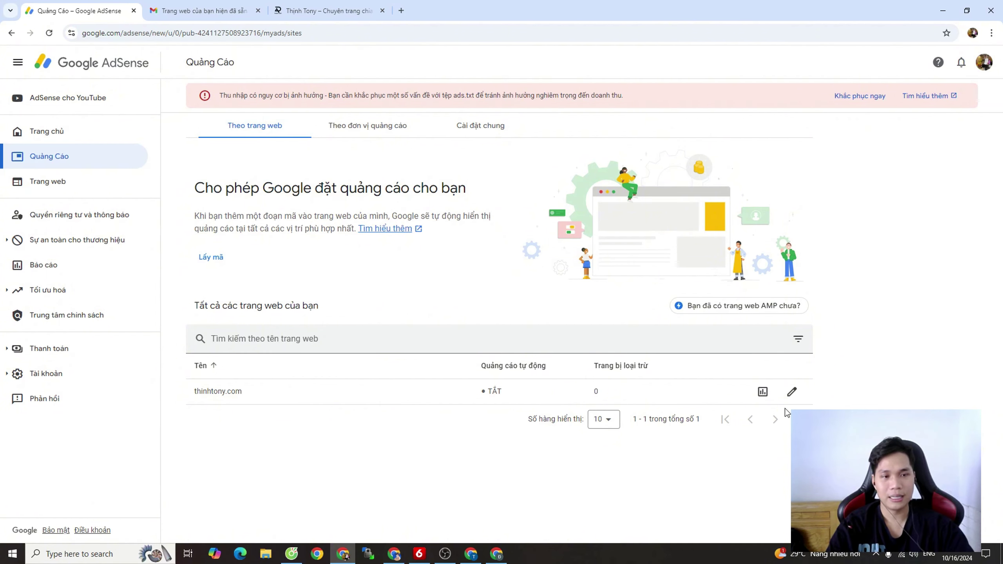
pyautogui.click(793, 393)
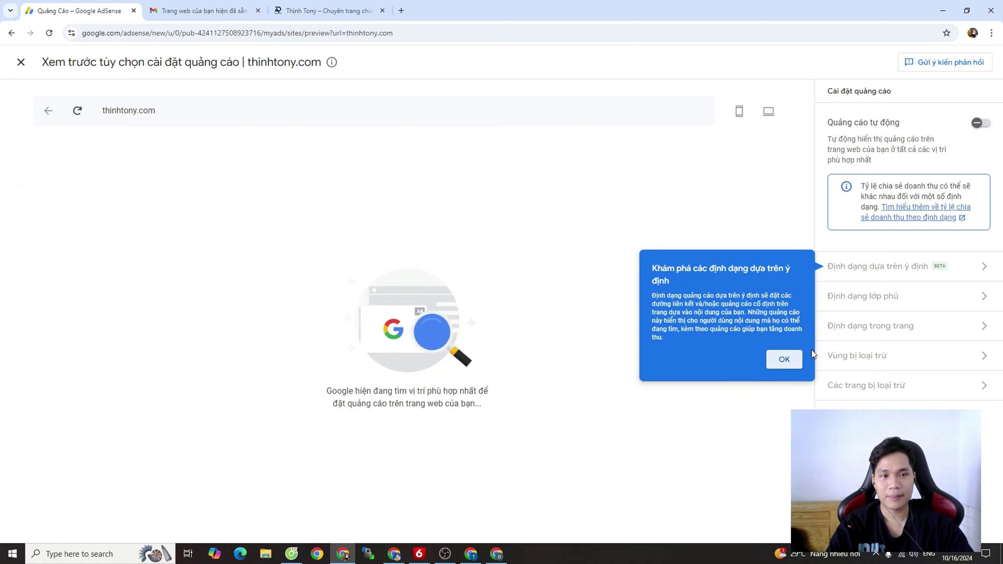
# Switch on Auto ads for thinhtony.com and enable intent-based formats, accepting the AdSense for Search terms
pyautogui.click(784, 359)
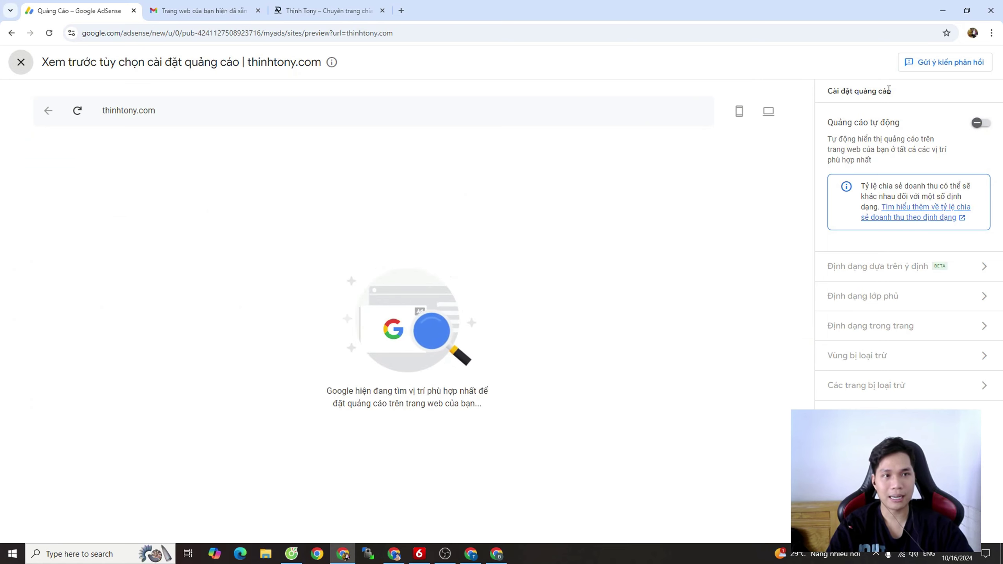
pyautogui.click(980, 124)
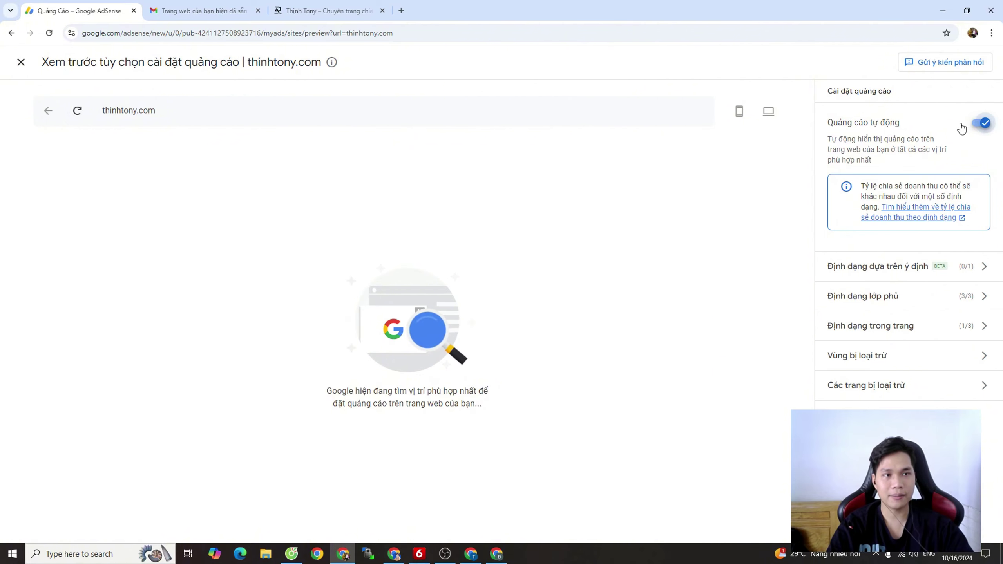
pyautogui.click(966, 272)
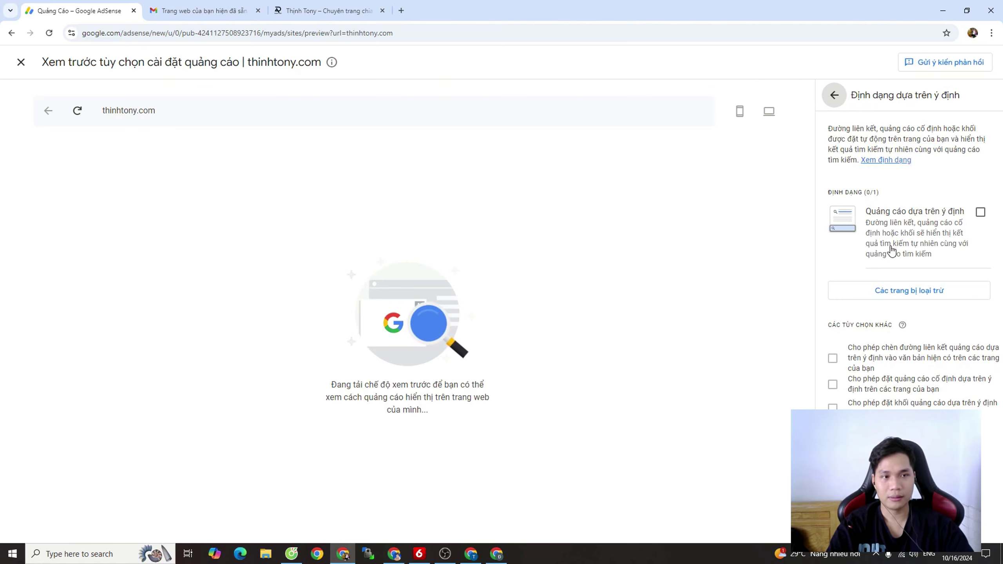
pyautogui.click(981, 213)
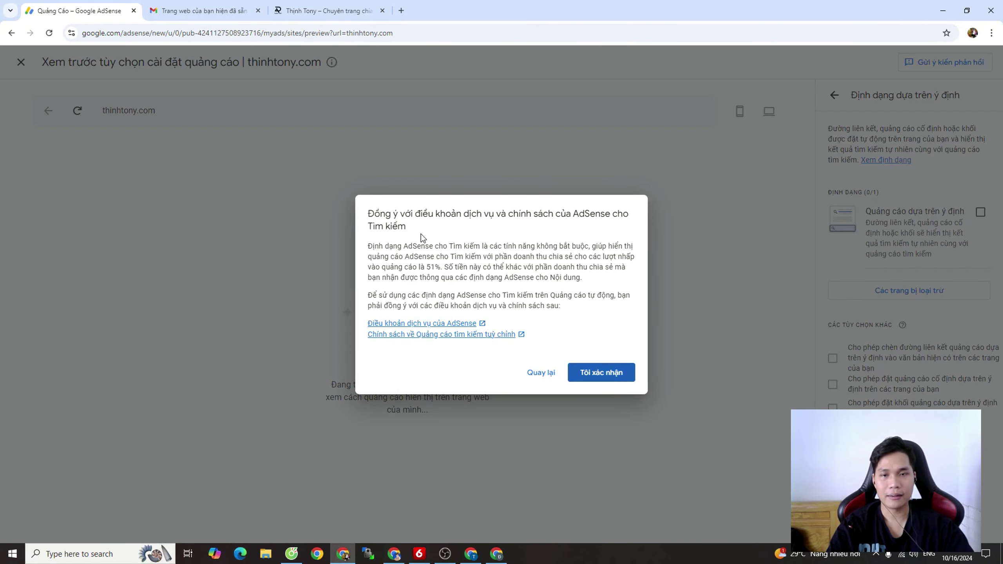
pyautogui.click(601, 371)
pyautogui.click(835, 96)
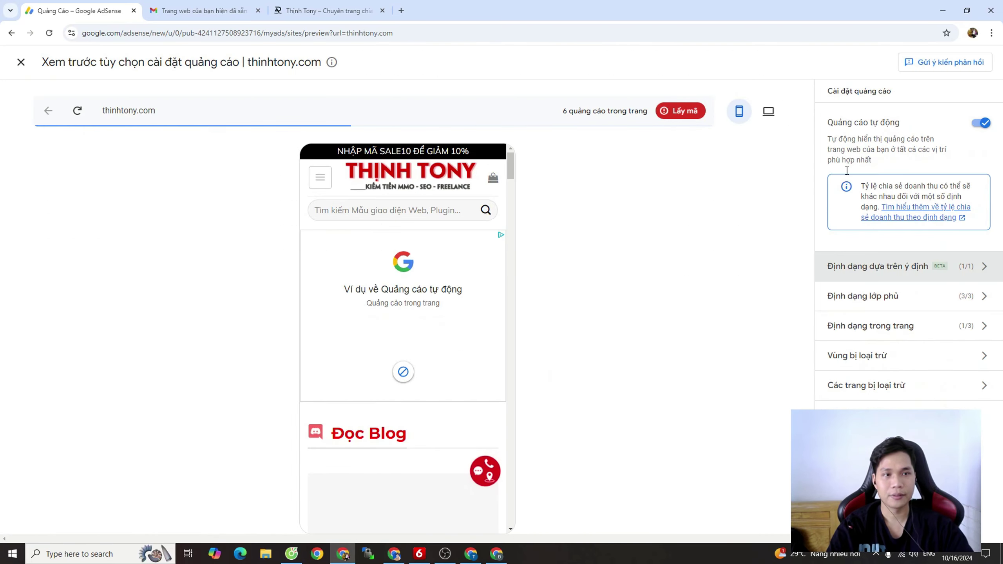
pyautogui.click(874, 294)
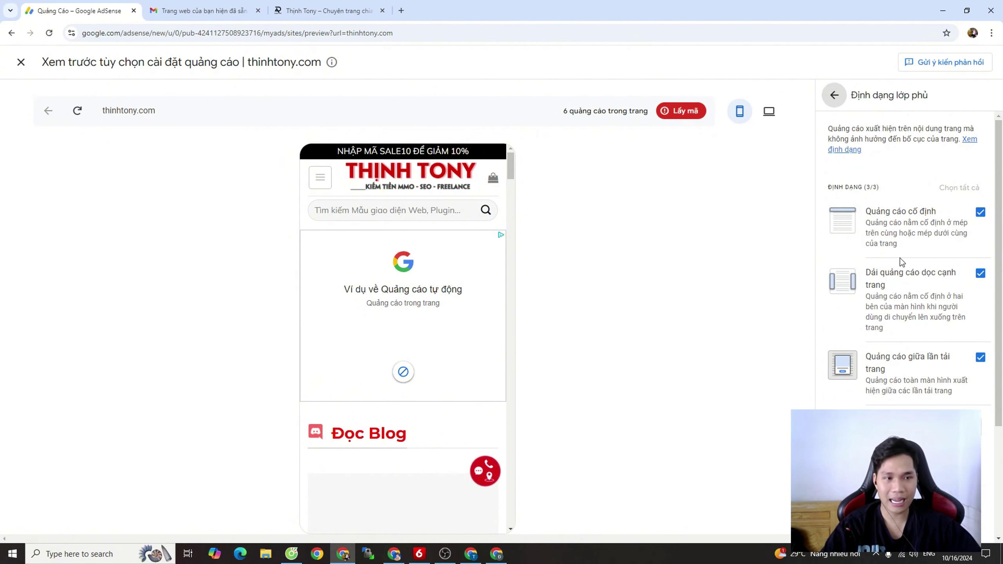
# Toggle interstitial ads between page loads off and back on, keeping all three overlay formats enabled
pyautogui.scroll(-3, 919, 322)
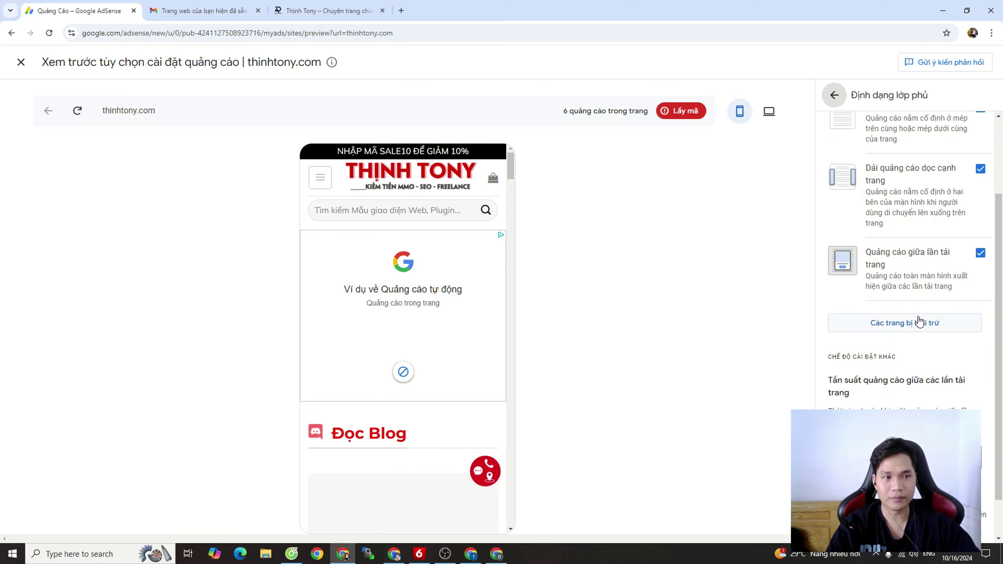
pyautogui.scroll(2, 981, 254)
pyautogui.click(981, 310)
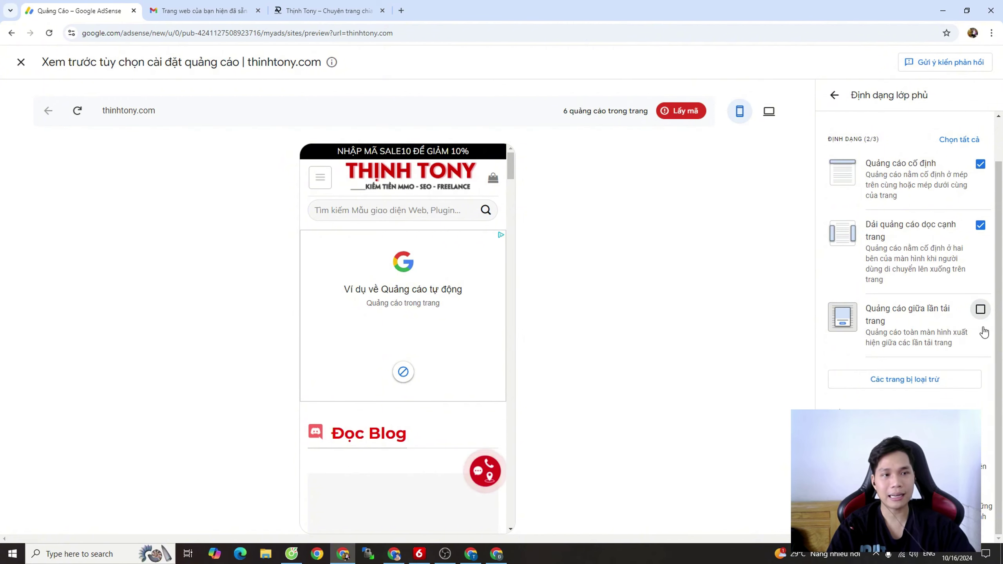
pyautogui.click(981, 309)
# Set the interstitial frequency between page loads to 2 phút
pyautogui.scroll(-1, 983, 309)
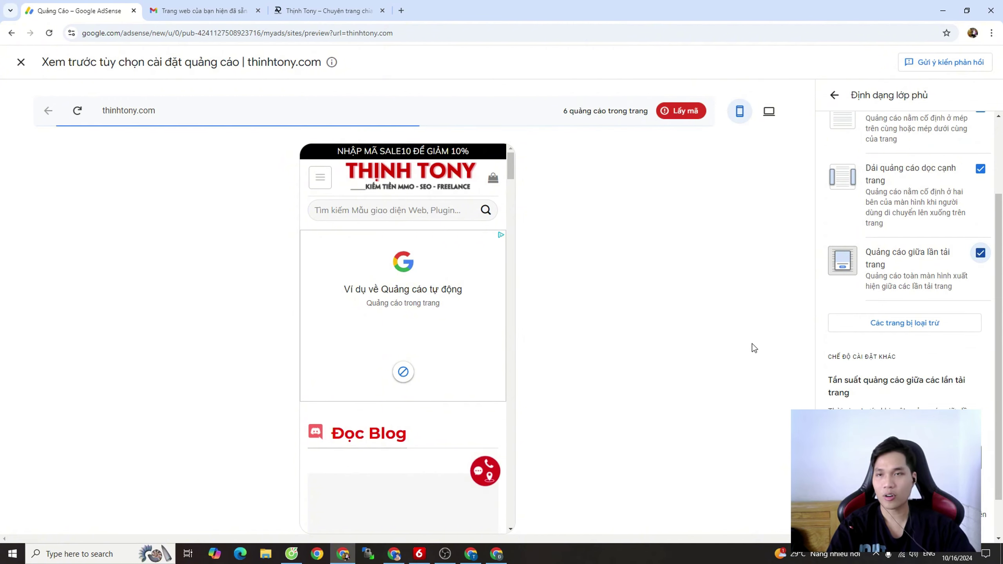
pyautogui.scroll(-1, 840, 321)
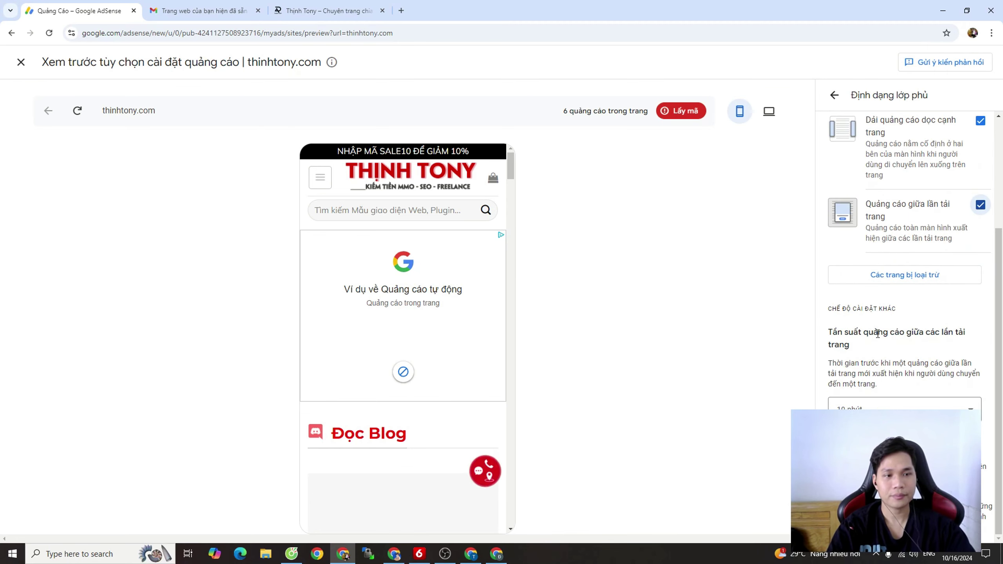
pyautogui.click(841, 405)
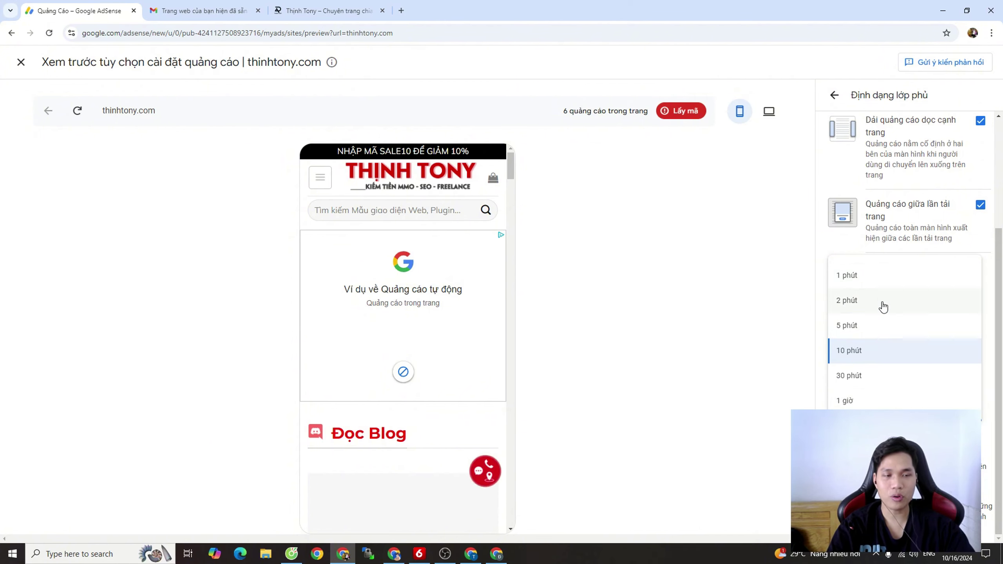
pyautogui.click(869, 326)
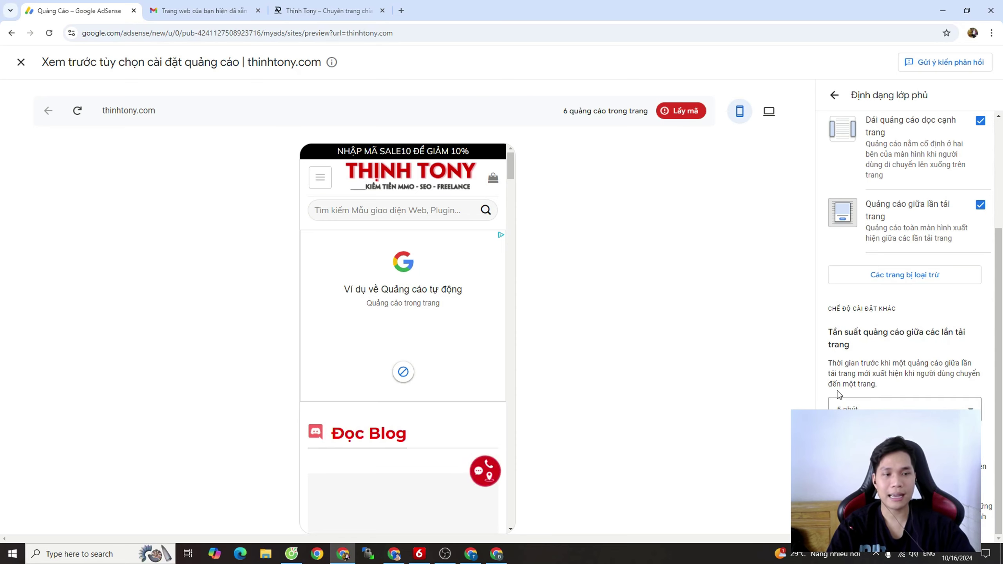
pyautogui.click(841, 407)
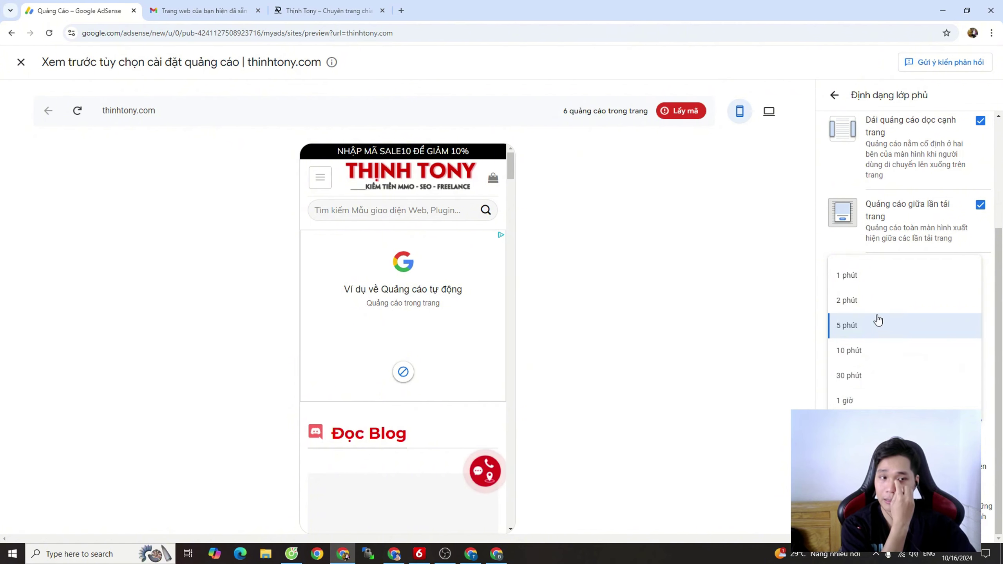
pyautogui.click(875, 307)
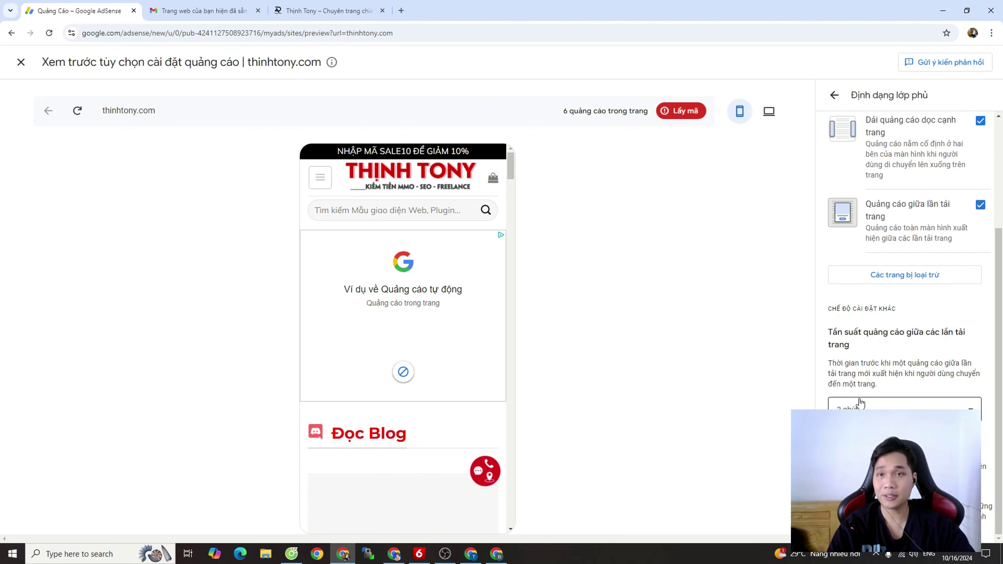
pyautogui.scroll(3, 929, 283)
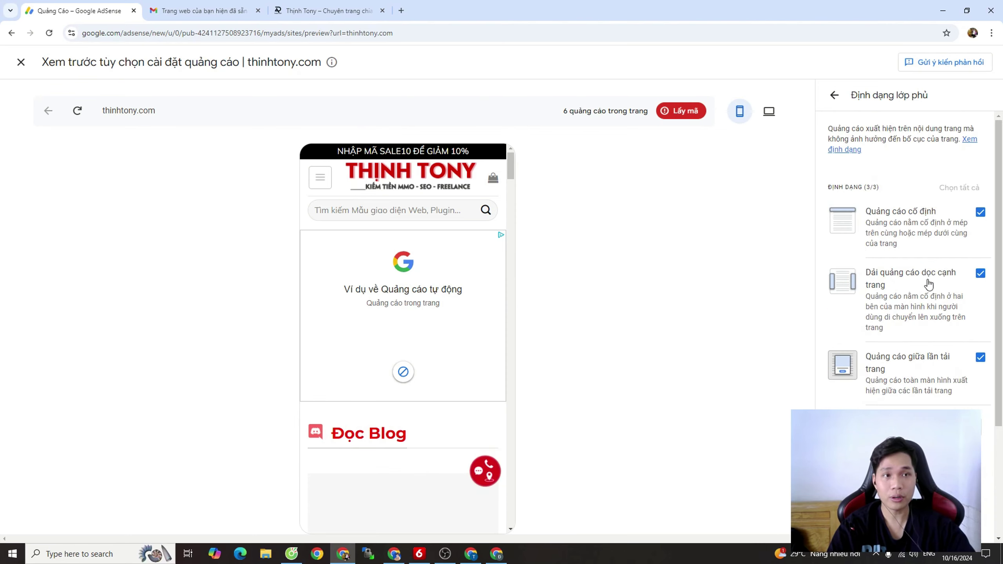
pyautogui.click(842, 109)
# Enable Multiplex ads and related search content units in the in-page formats, dismissing the tips
pyautogui.click(974, 335)
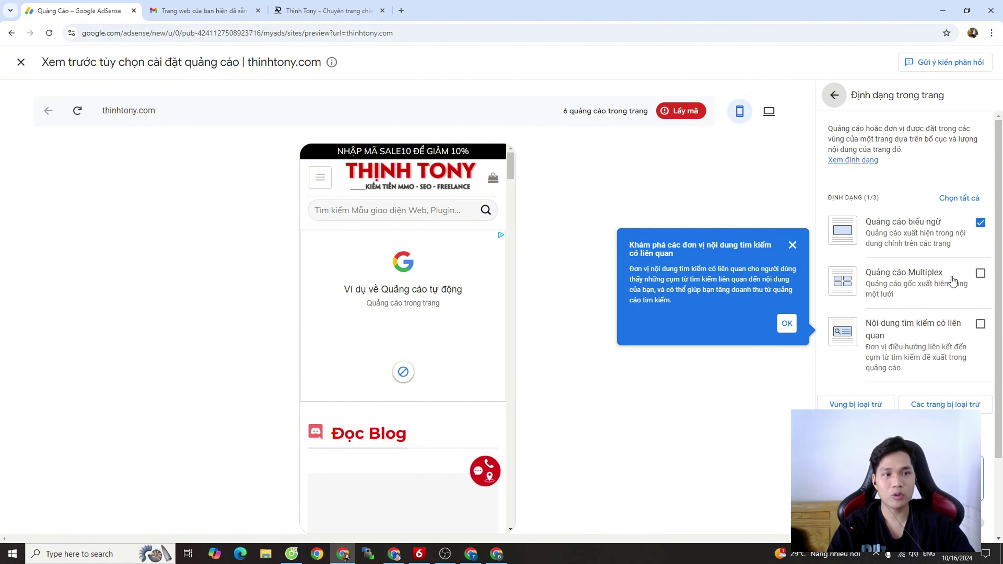
pyautogui.click(979, 274)
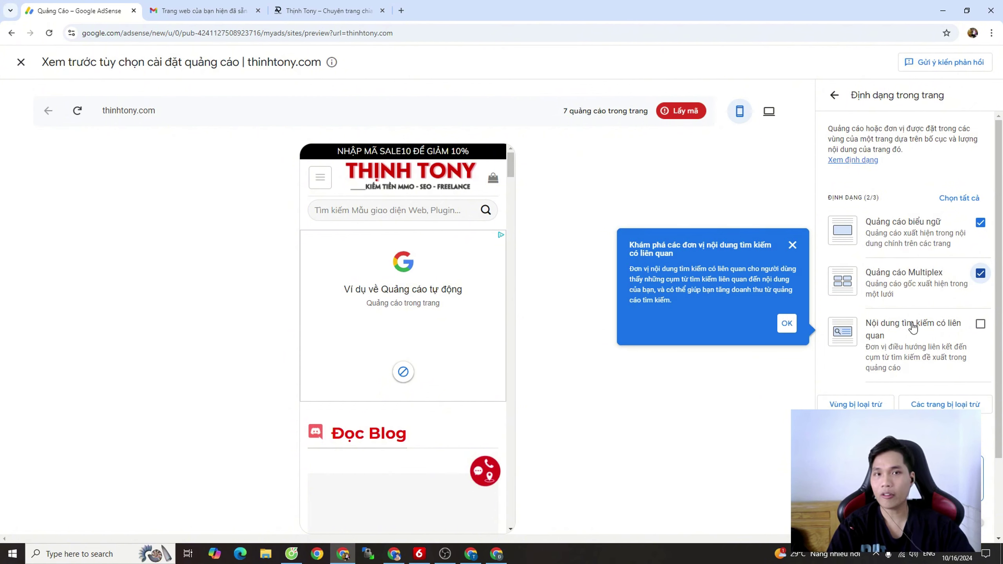
pyautogui.click(979, 325)
pyautogui.scroll(-2, 854, 332)
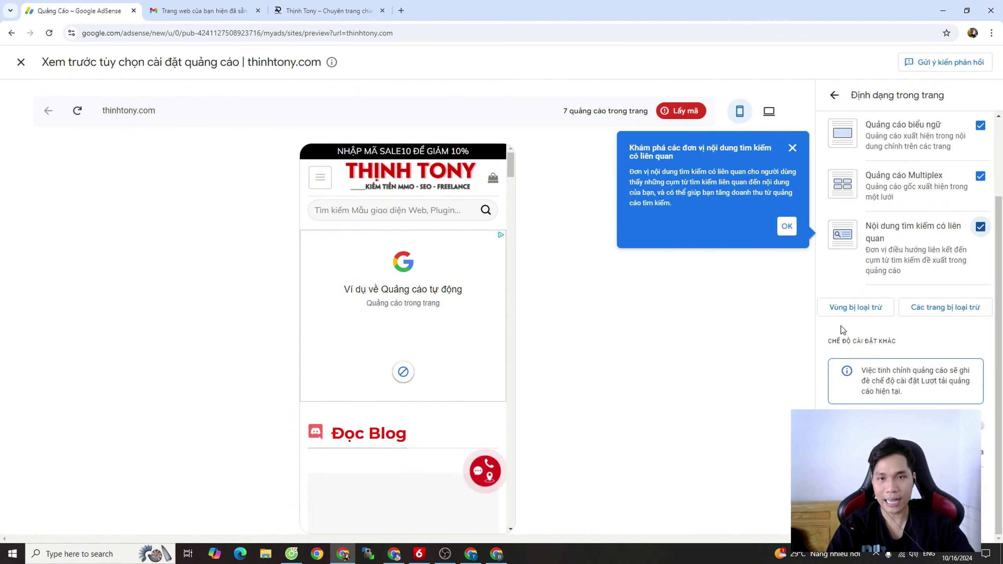
pyautogui.click(788, 226)
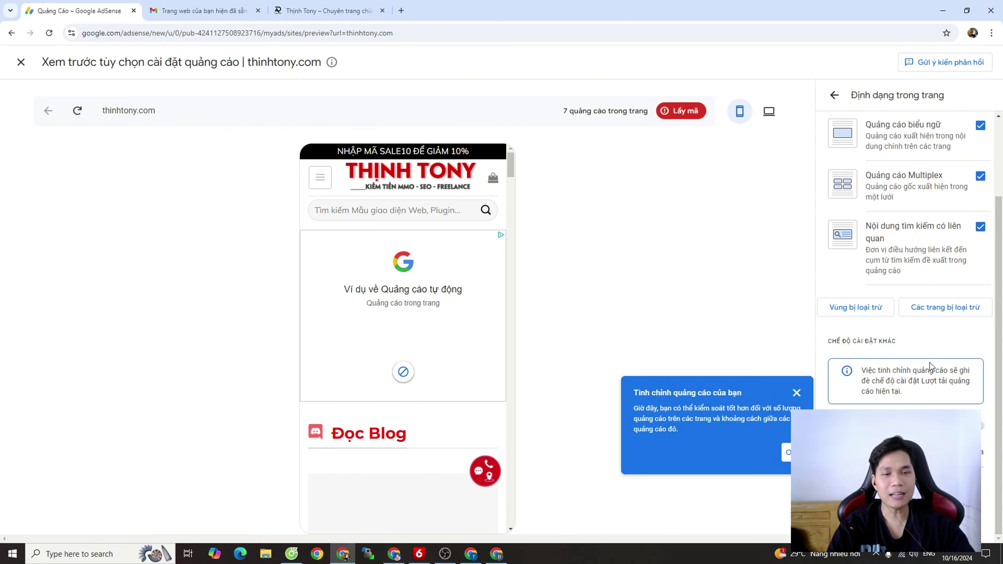
pyautogui.click(786, 454)
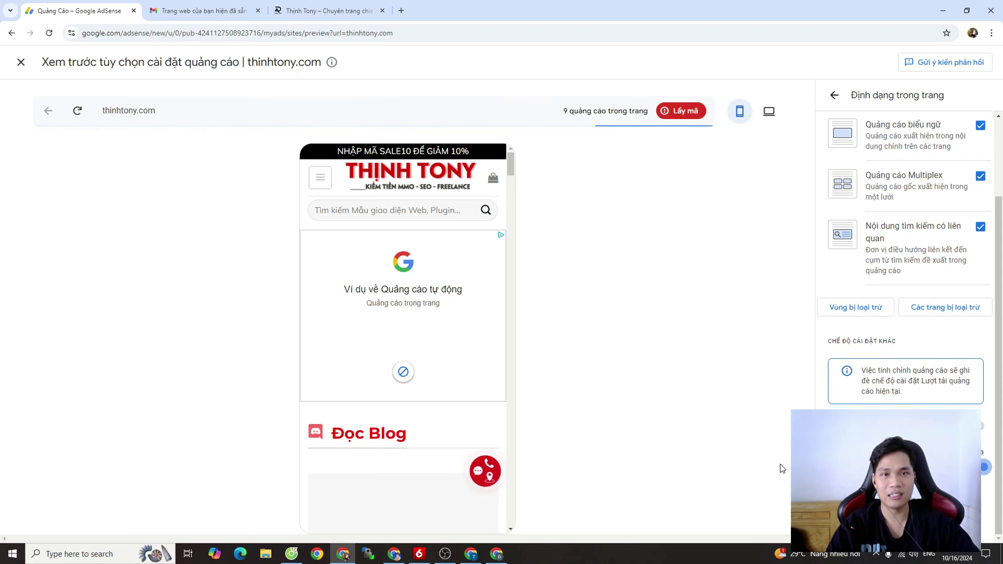
# Scroll through the mobile preview to review where the in-page ads are placed
pyautogui.scroll(-5, 470, 272)
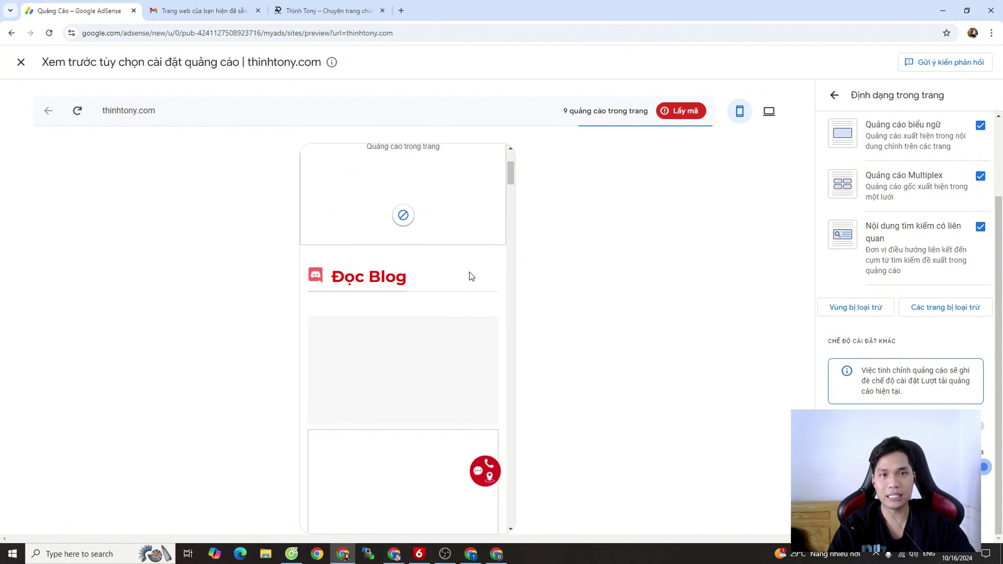
pyautogui.scroll(5, 430, 303)
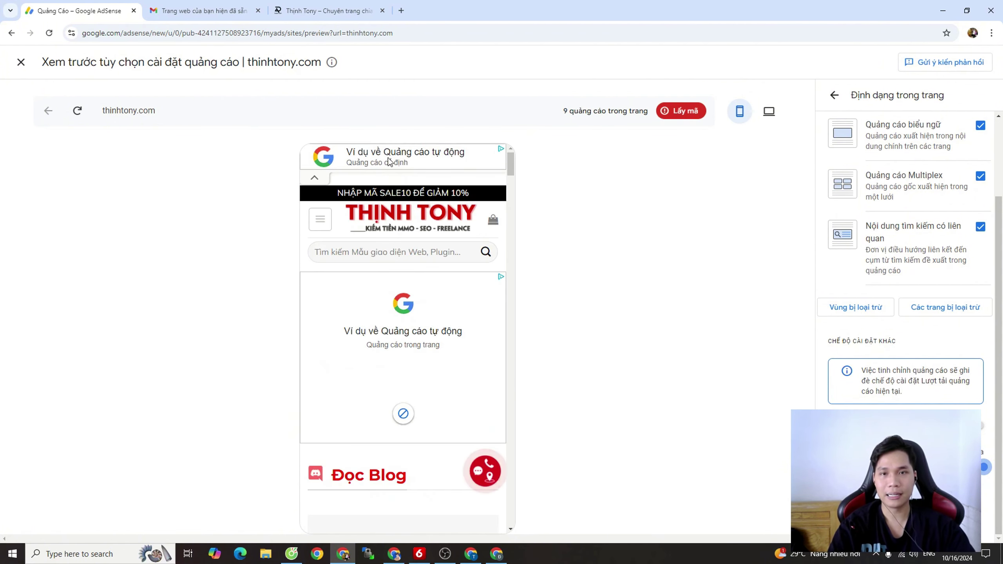
pyautogui.scroll(-10, 375, 221)
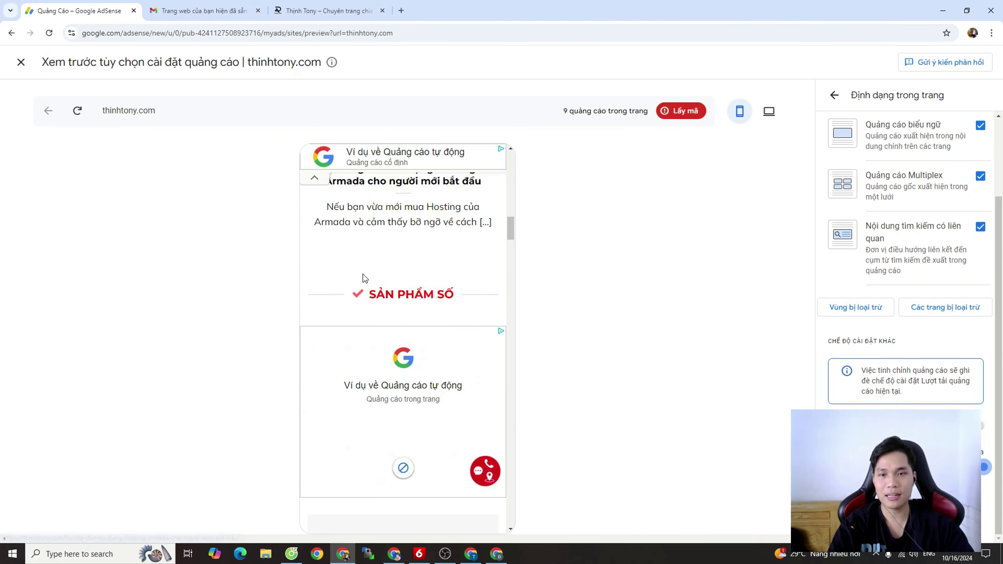
pyautogui.scroll(-10, 365, 278)
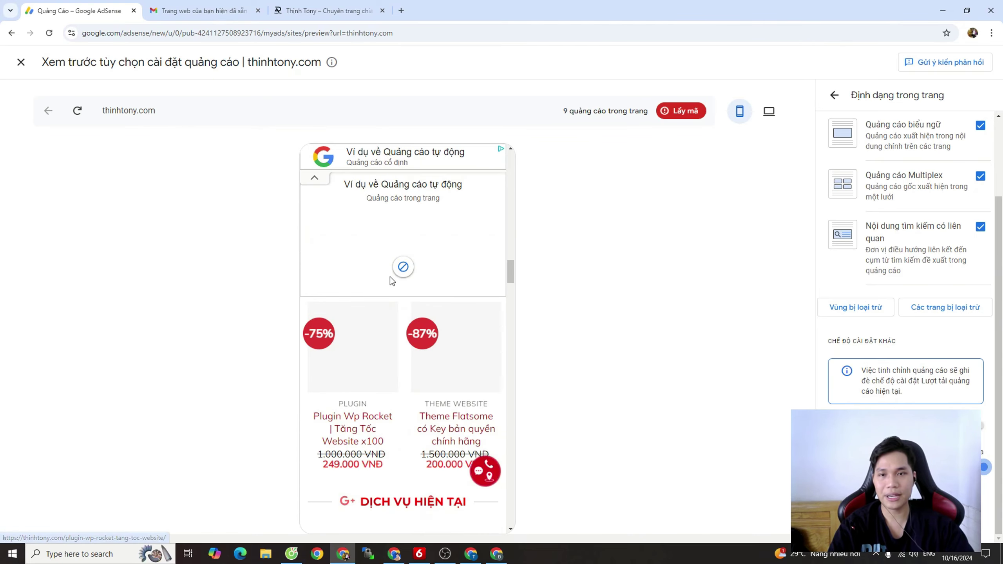
pyautogui.scroll(-10, 390, 277)
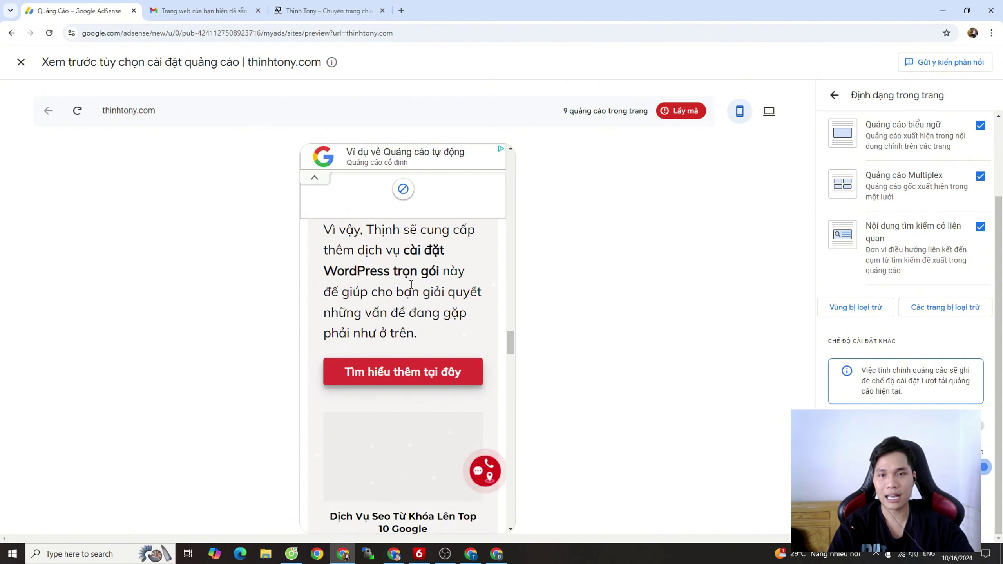
pyautogui.scroll(-10, 411, 284)
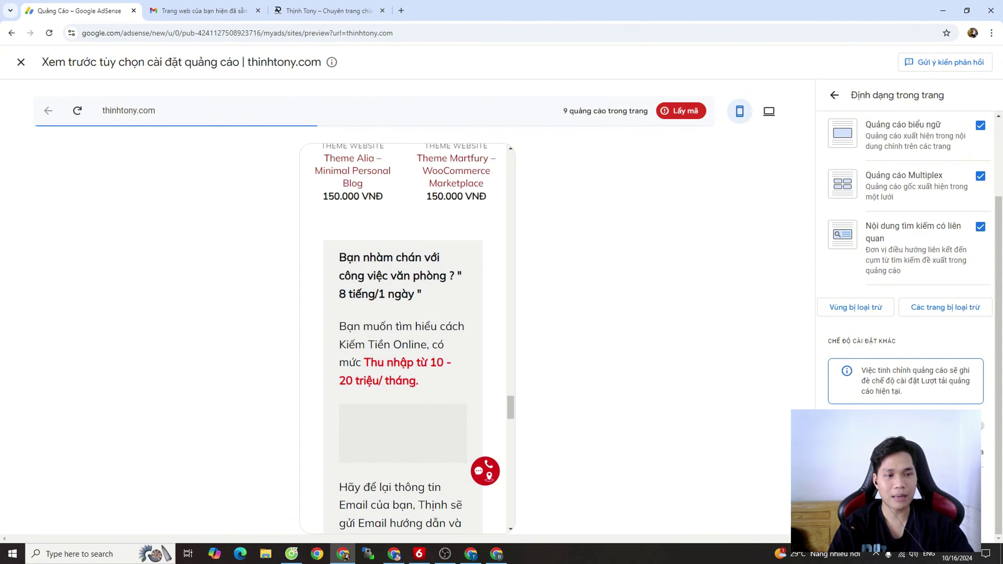
pyautogui.scroll(-5, 403, 336)
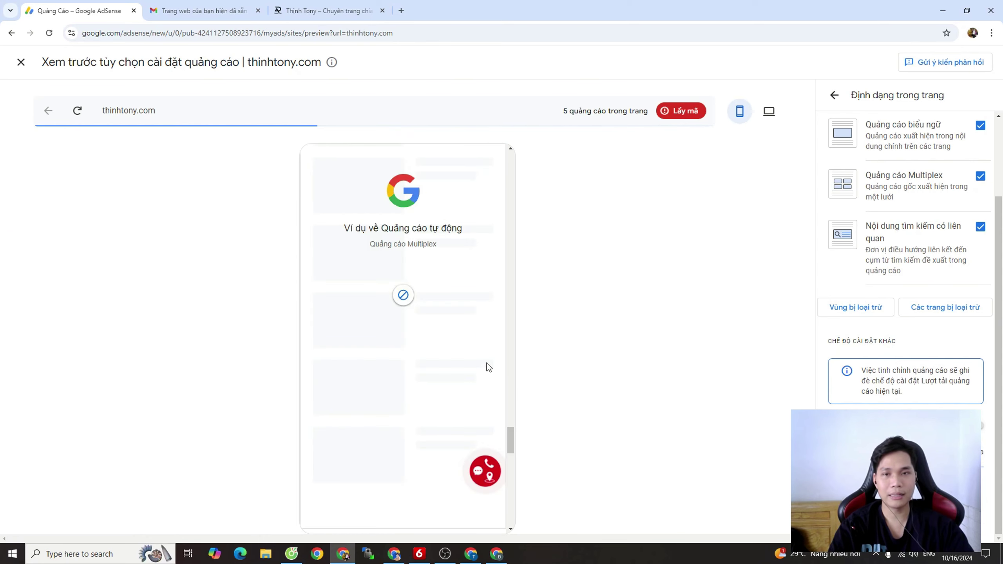
pyautogui.scroll(10, 487, 363)
pyautogui.scroll(5, 439, 333)
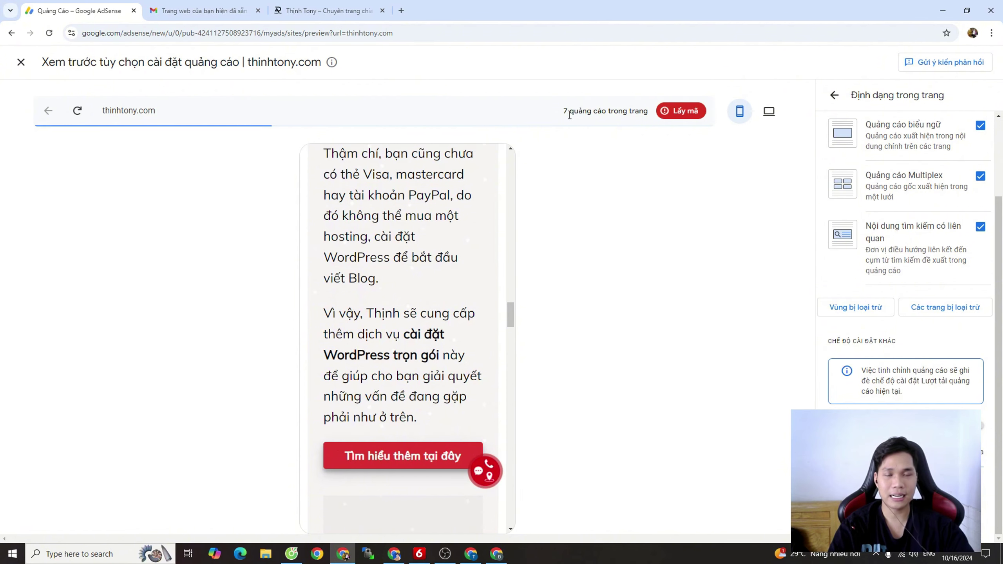
pyautogui.scroll(5, 483, 237)
pyautogui.scroll(10, 480, 240)
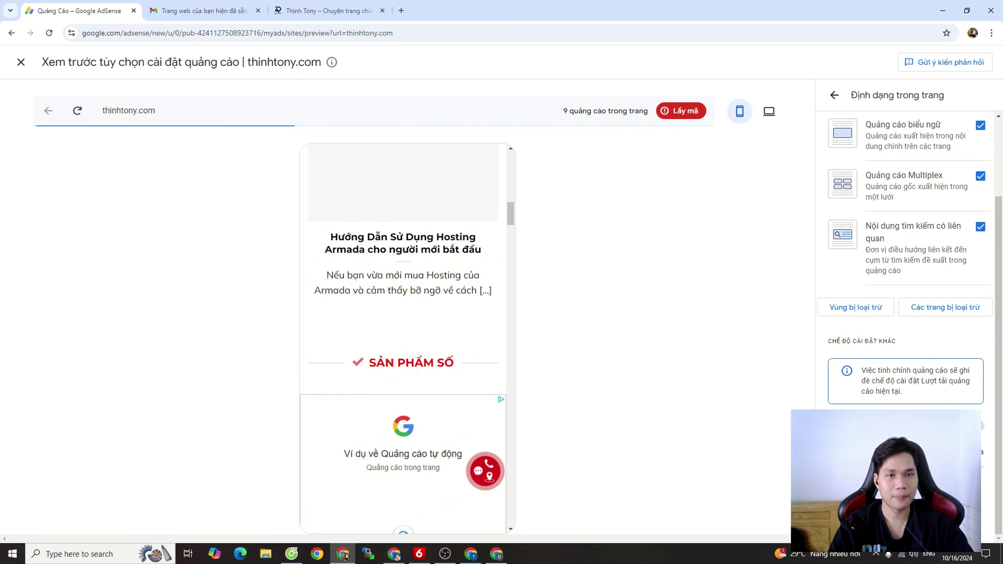
pyautogui.scroll(6, 500, 356)
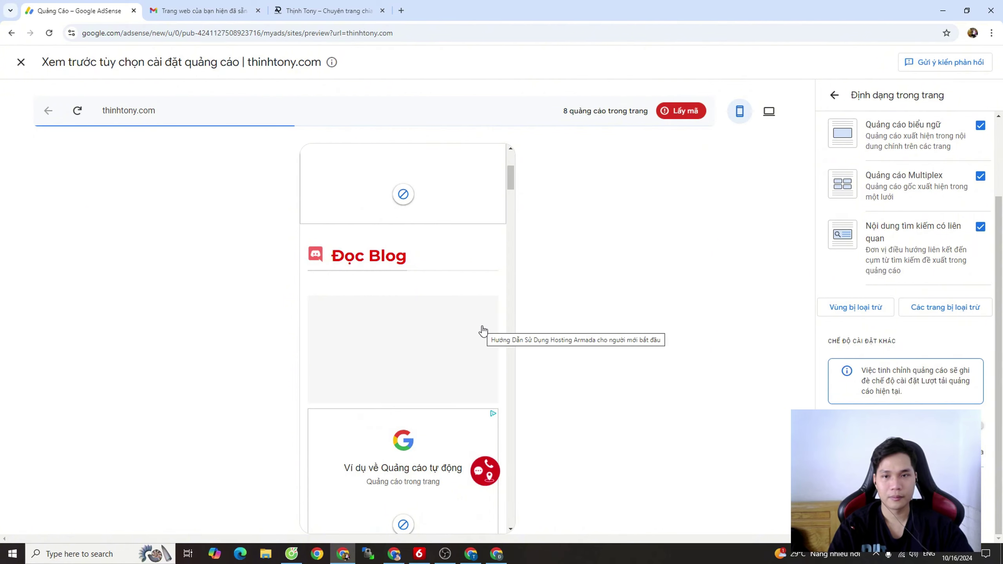
pyautogui.scroll(5, 483, 330)
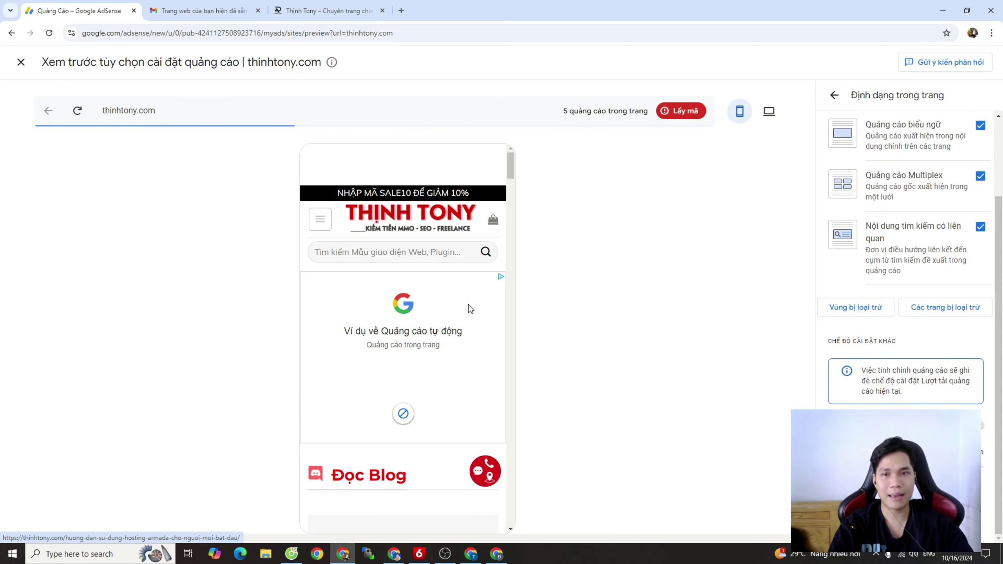
pyautogui.scroll(-10, 468, 307)
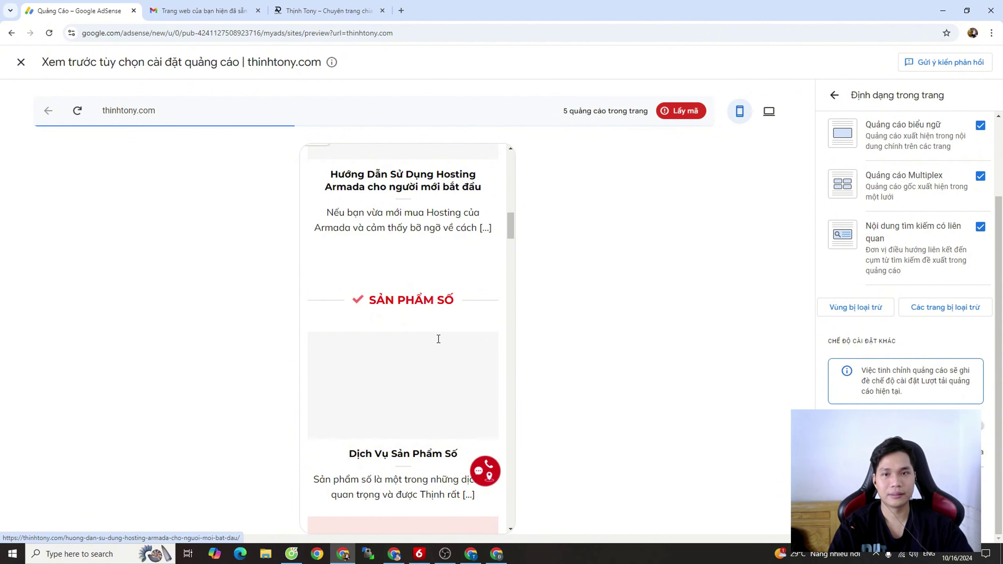
pyautogui.scroll(8, 437, 336)
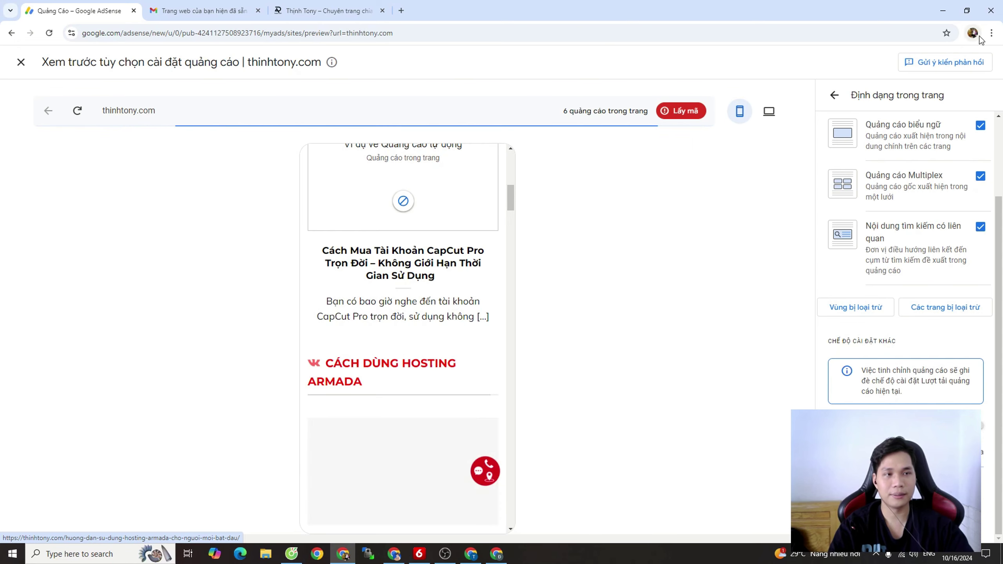
# Navigate from the ad settings to the excluded pages management panel
pyautogui.click(834, 95)
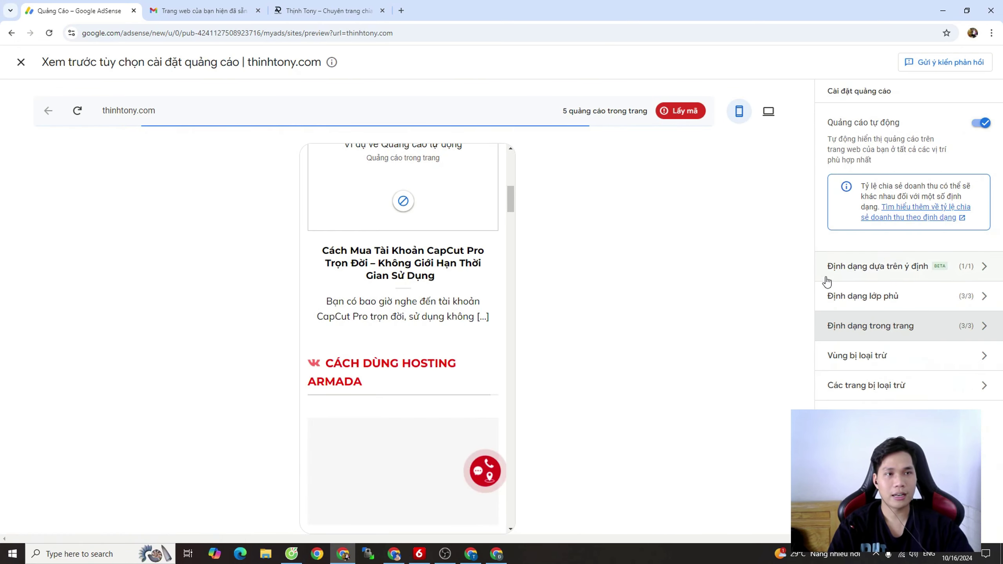
pyautogui.click(885, 356)
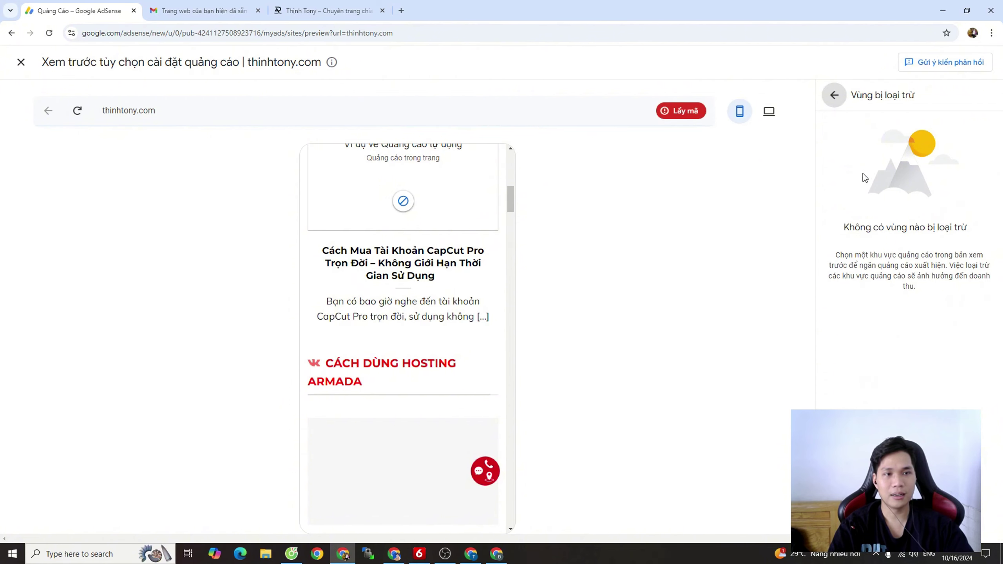
pyautogui.click(834, 95)
pyautogui.click(902, 386)
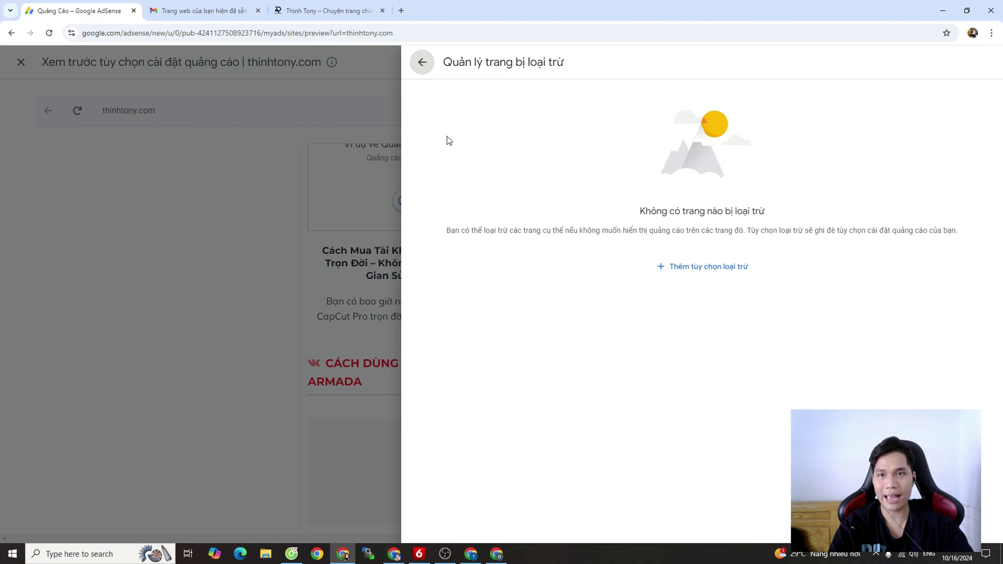
# Reload and scroll through thinhtony.com's home page, then glance at the AdSense email
pyautogui.click(298, 11)
pyautogui.scroll(5, 297, 194)
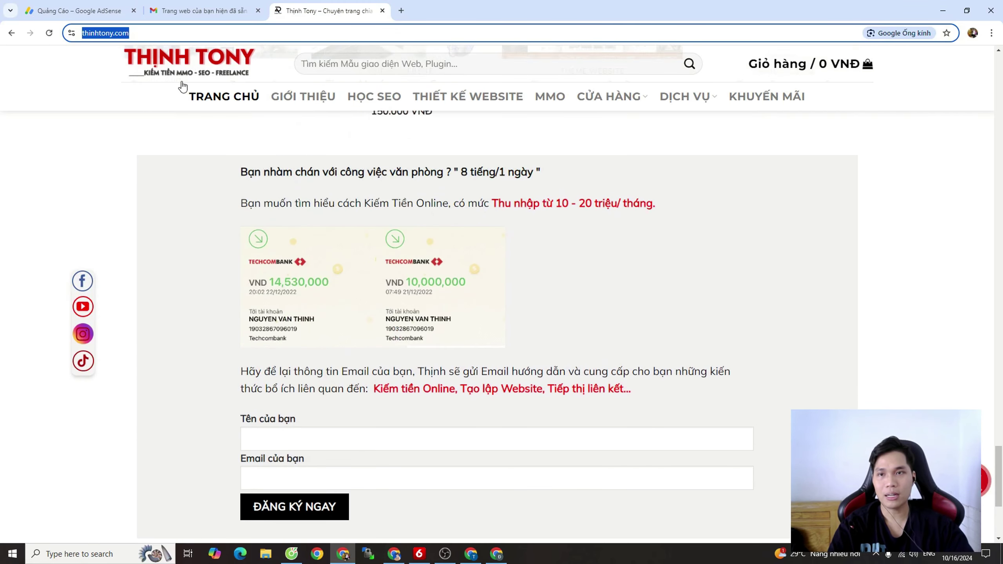
pyautogui.click(246, 101)
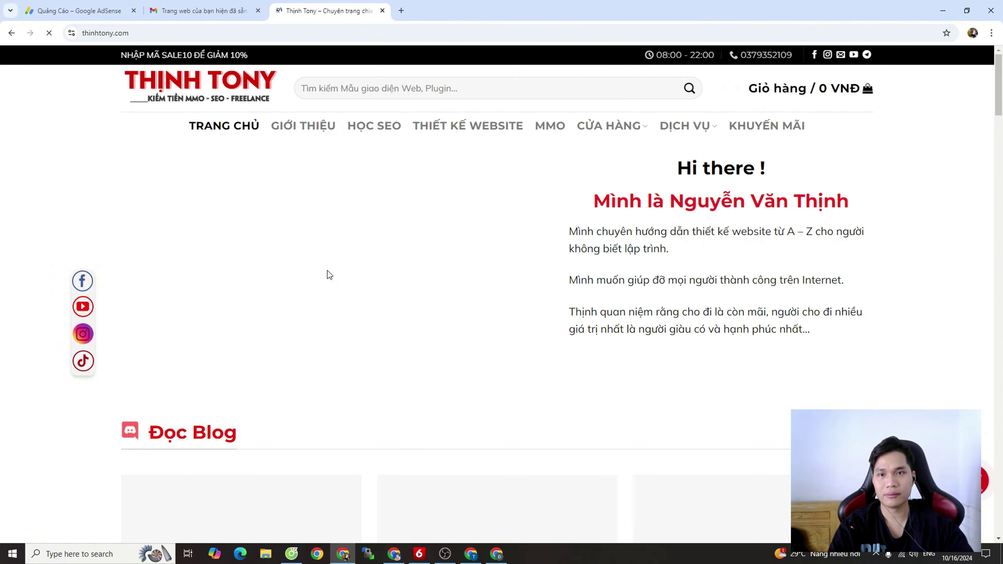
pyautogui.scroll(-15, 328, 272)
pyautogui.scroll(-20, 331, 276)
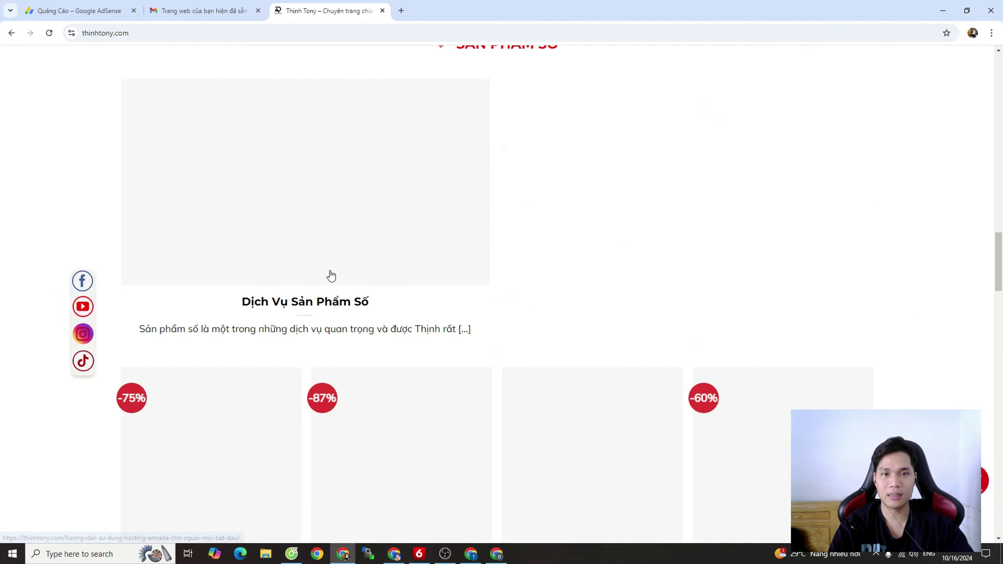
pyautogui.scroll(-8, 330, 272)
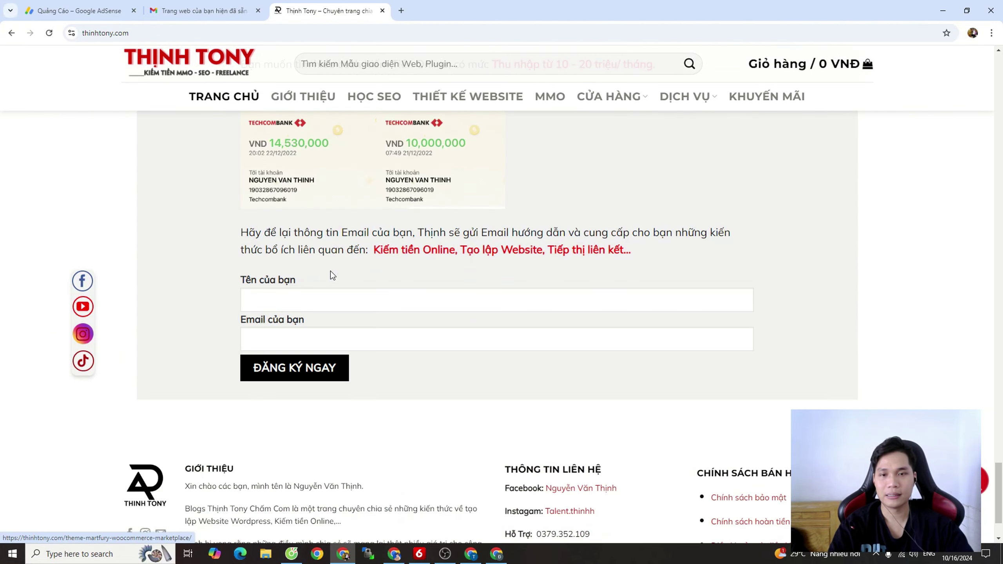
pyautogui.scroll(10, 327, 253)
pyautogui.click(208, 5)
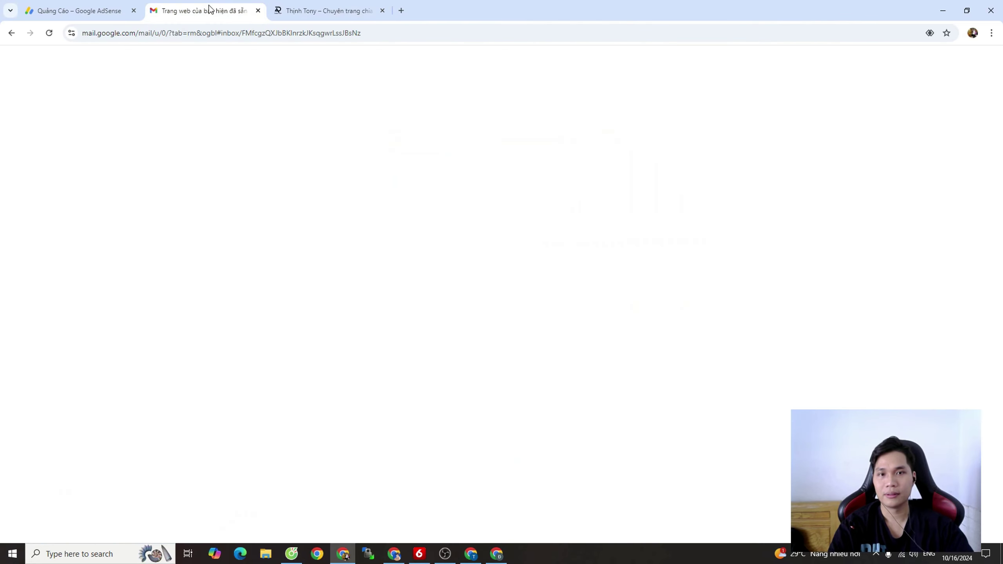
# Start adding an excluded page and copy the Khuyến Mãi promotions page address from the live site
pyautogui.click(53, 9)
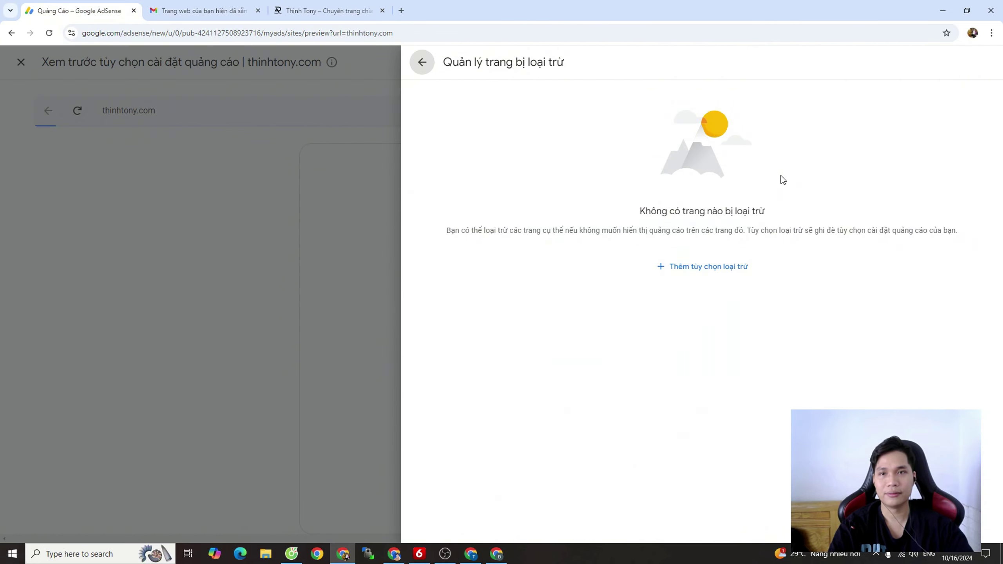
pyautogui.click(700, 267)
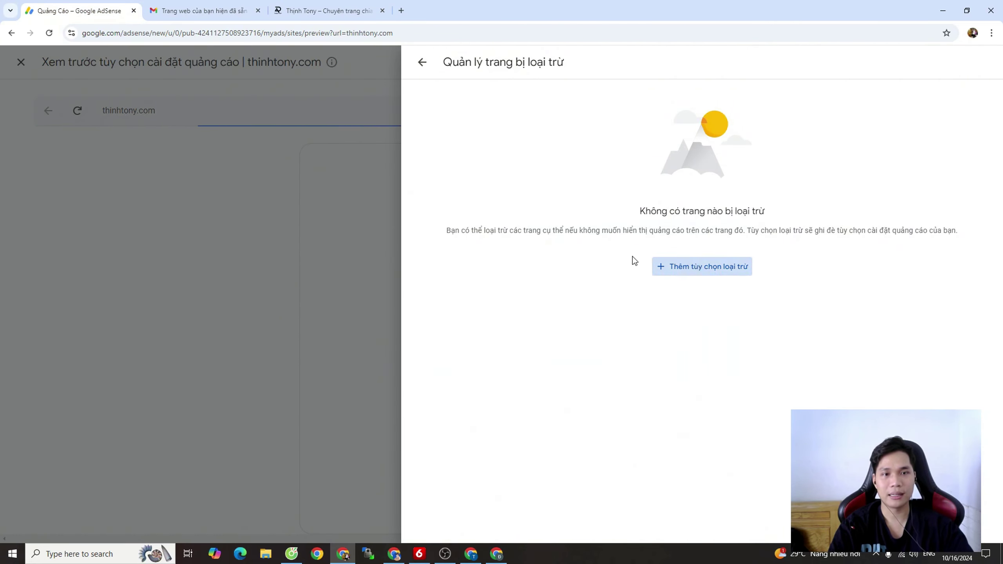
pyautogui.click(300, 11)
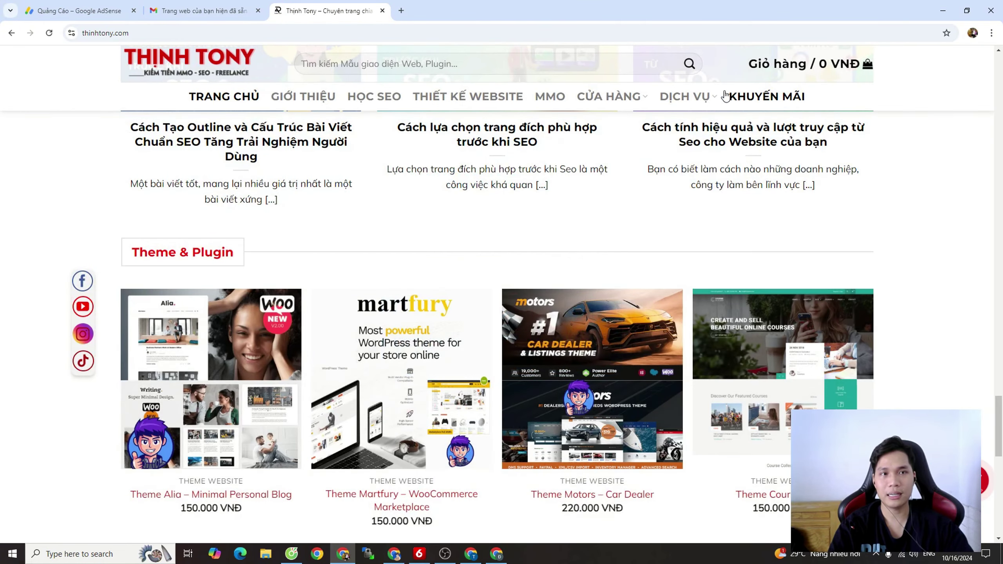
pyautogui.click(771, 96)
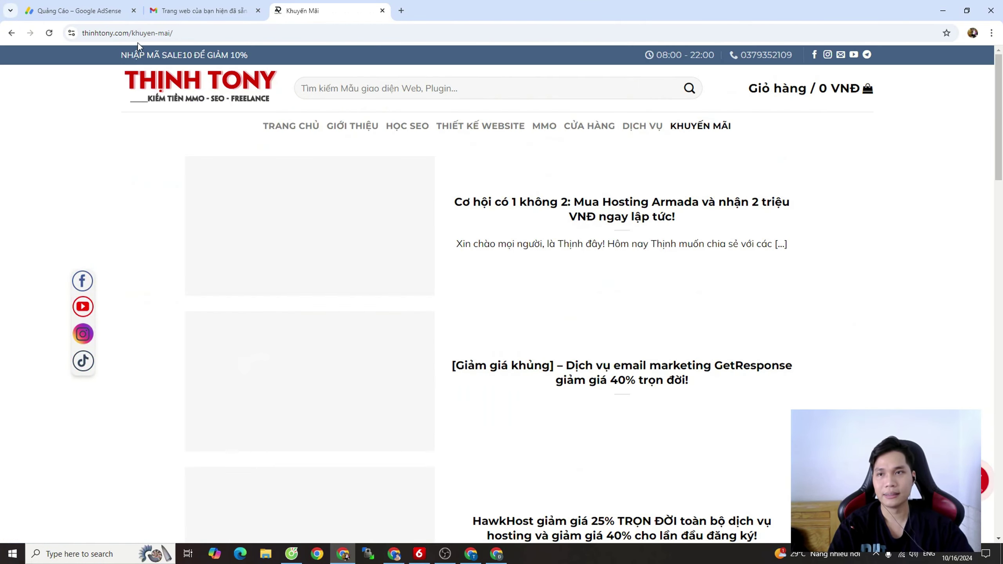
pyautogui.click(146, 33)
pyautogui.hotkey('ctrl', 'c')
pyautogui.rightClick(157, 33)
pyautogui.click(205, 126)
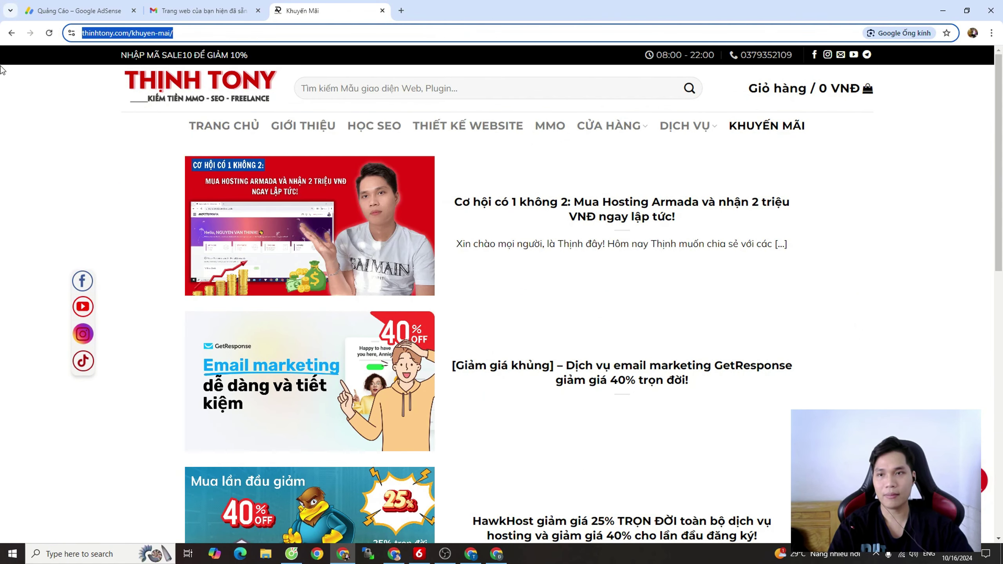
pyautogui.click(79, 11)
# Exclude thinhtony.com/khuyen-mai/ from auto ads by pasting its address, then leave the list
pyautogui.moveTo(527, 130); pyautogui.dragTo(441, 128)
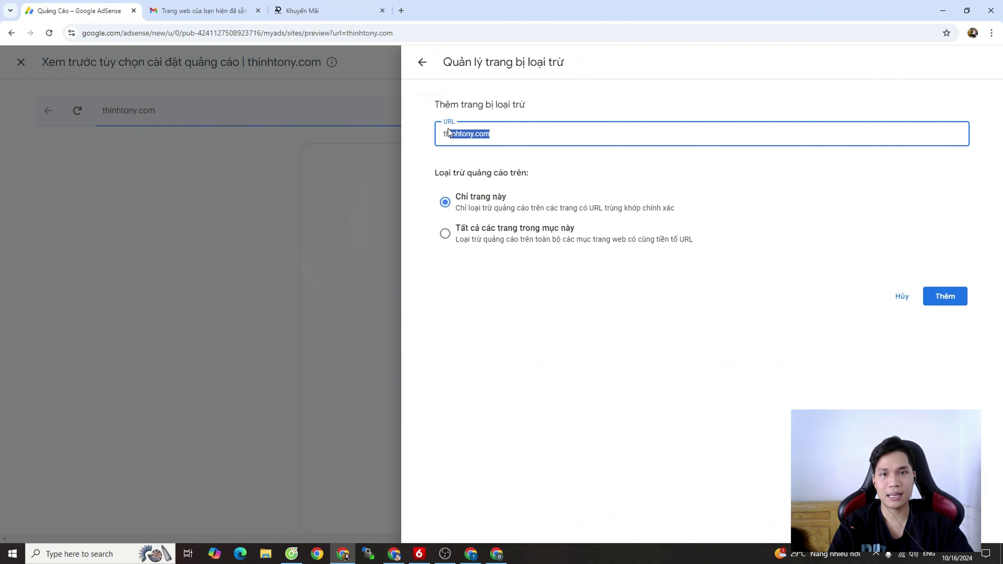
pyautogui.press('BackSpace')
pyautogui.hotkey('ctrl', 'v')
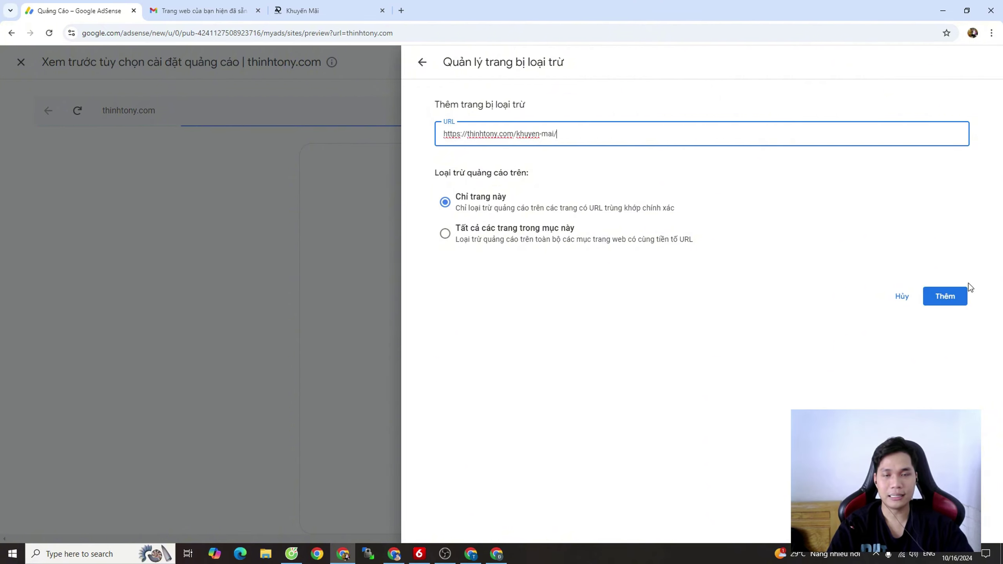
pyautogui.click(961, 297)
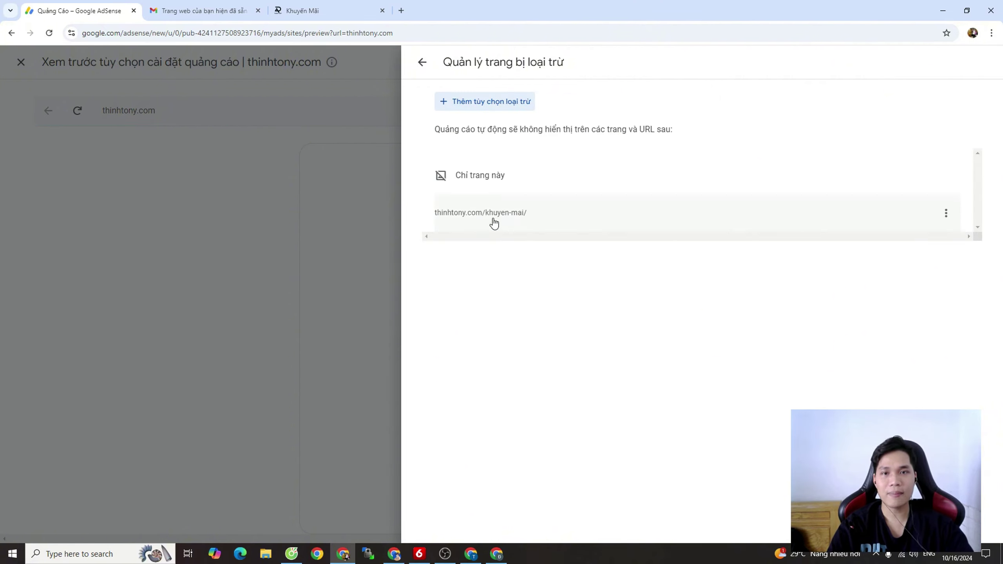
pyautogui.click(426, 63)
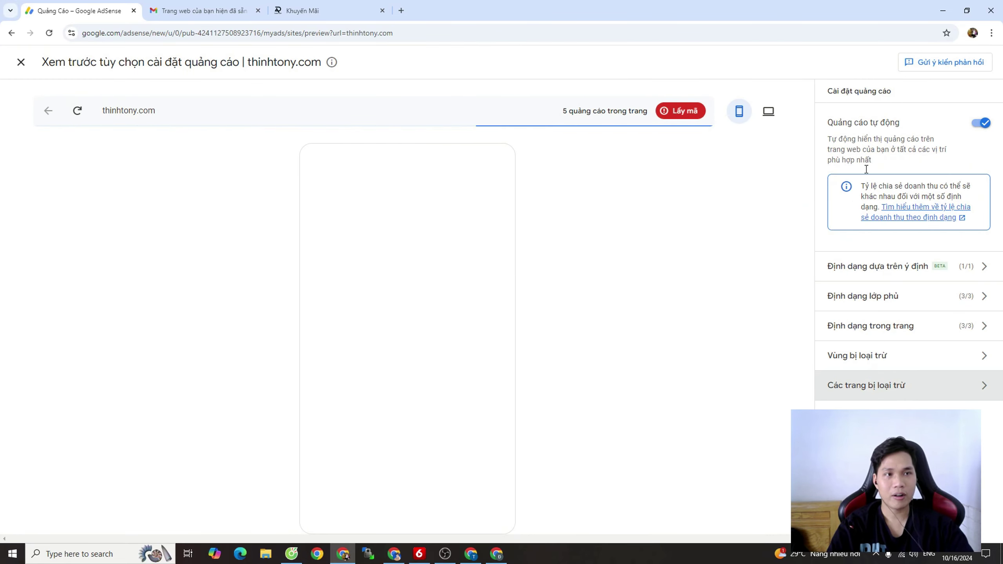
# Apply the auto ads settings, copy the site's AdSense code snippet, and return to the blog window
pyautogui.click(955, 529)
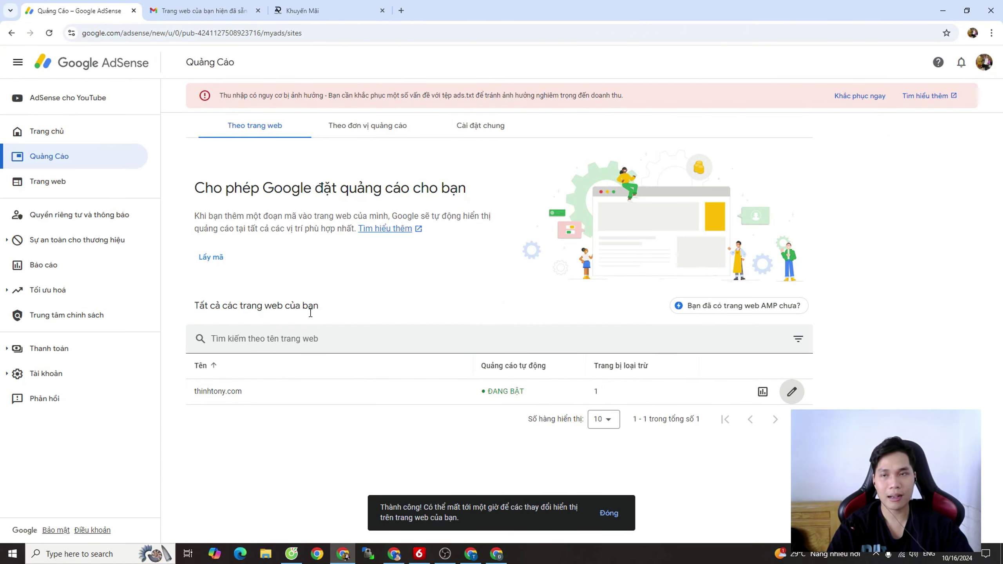
pyautogui.click(210, 257)
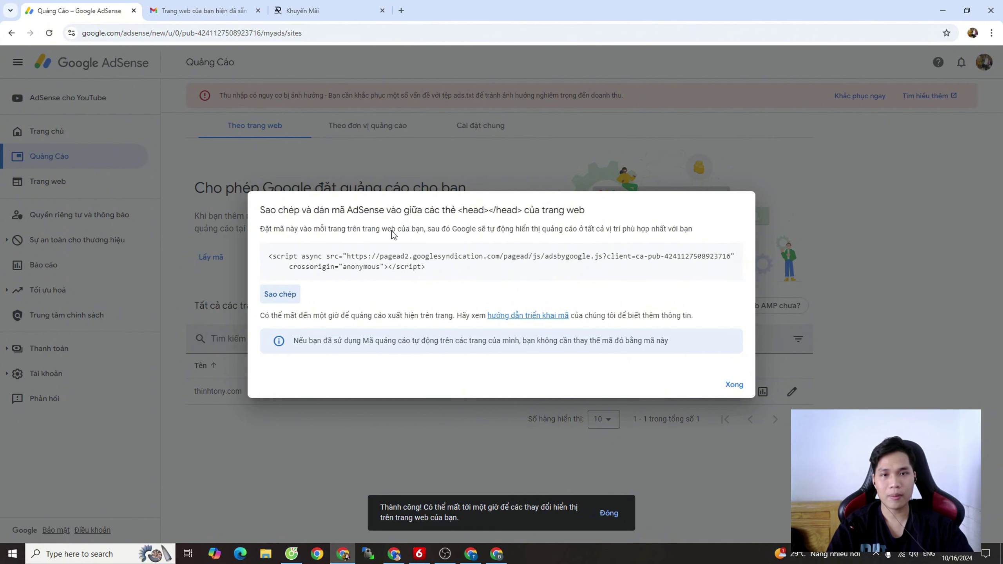
pyautogui.click(292, 297)
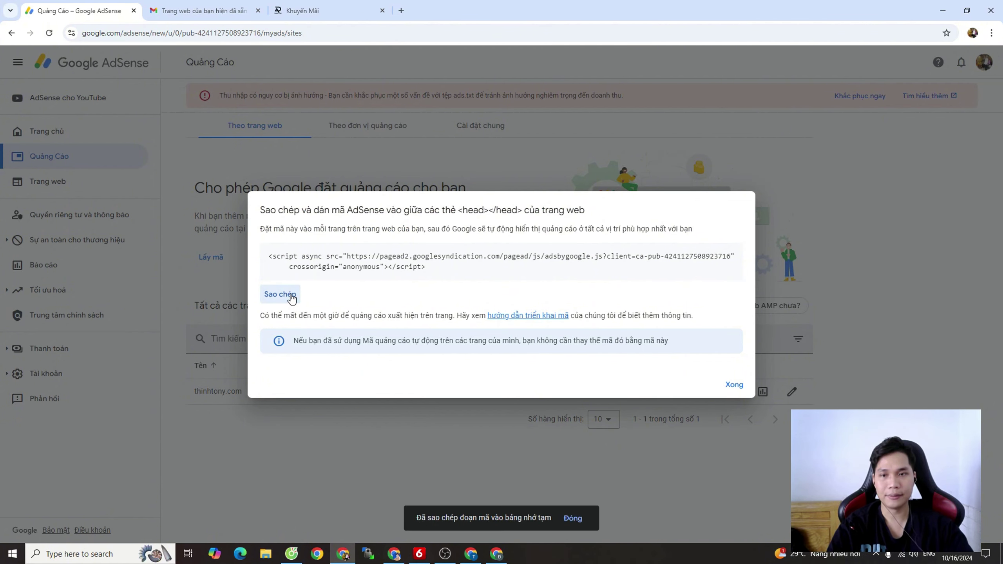
pyautogui.click(471, 560)
# Go to the WordPress dashboard and open WP File Manager
pyautogui.moveTo(58, 82)
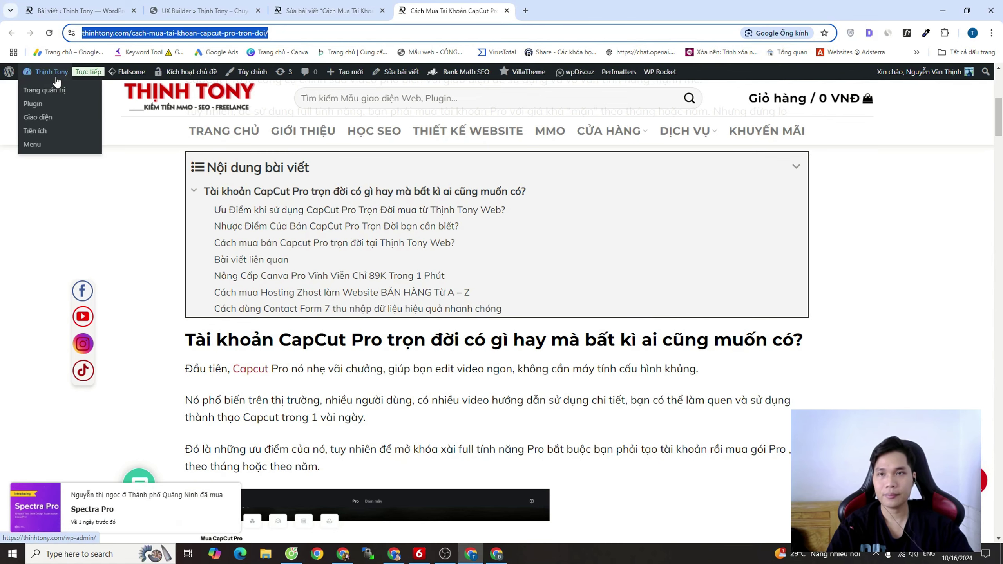
pyautogui.click(51, 90)
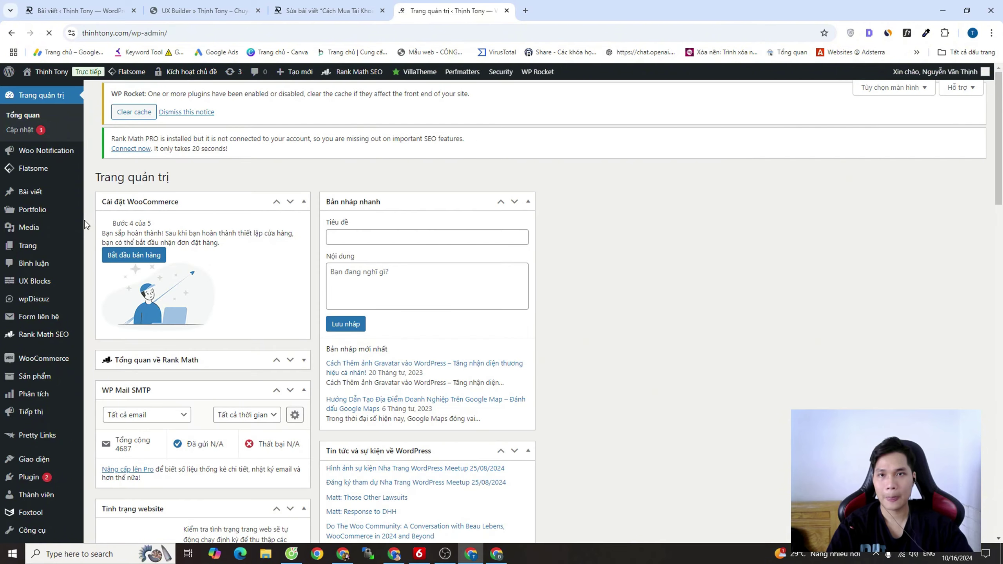
pyautogui.scroll(-3, 55, 305)
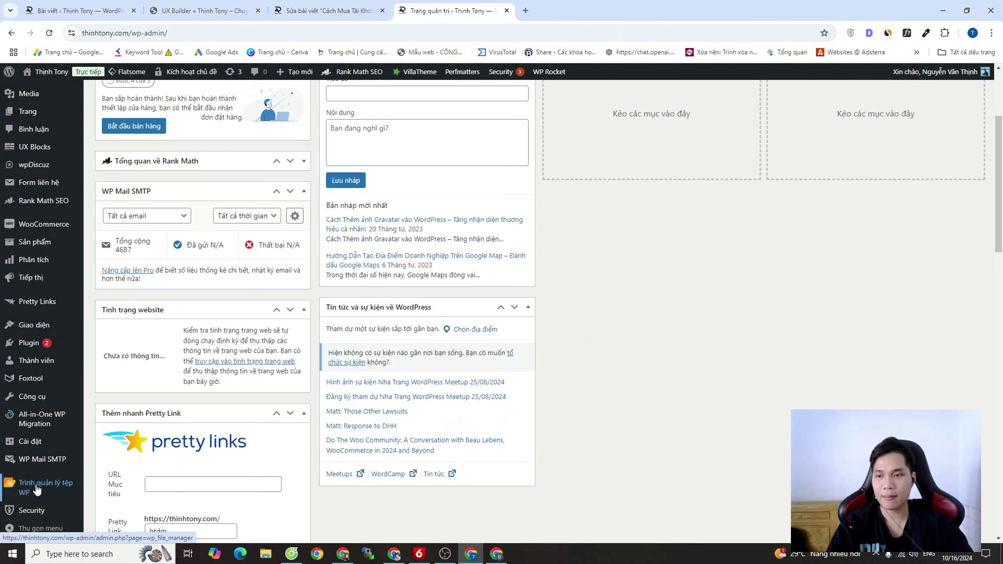
pyautogui.click(45, 484)
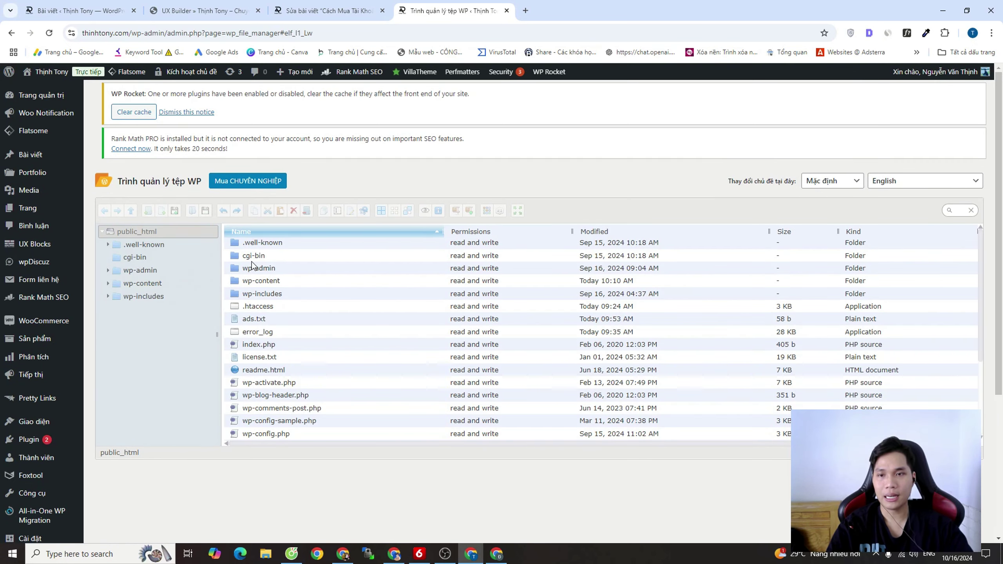
# Browse into wp-content/themes/flatsome and select header.php
pyautogui.click(109, 272)
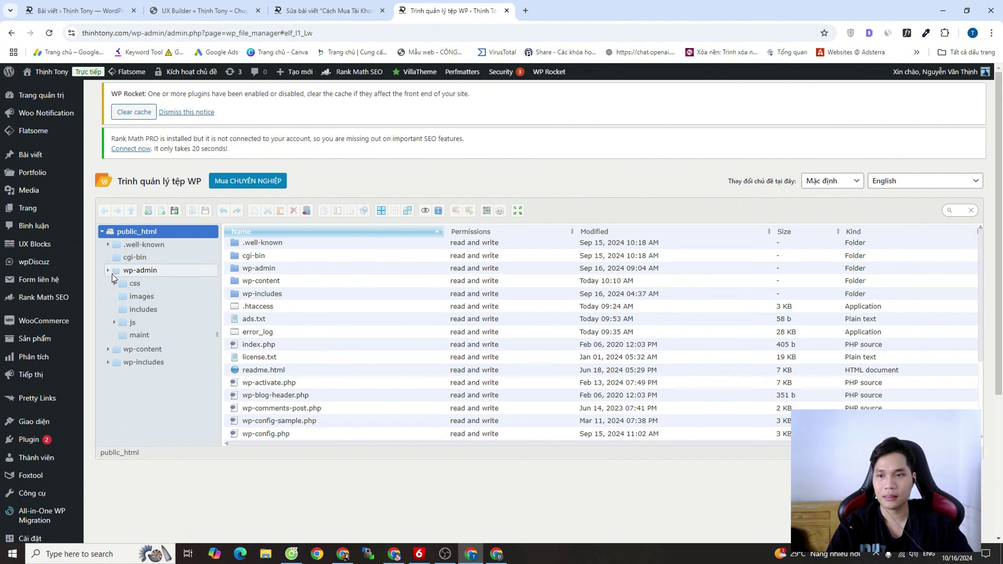
pyautogui.click(108, 272)
pyautogui.click(107, 285)
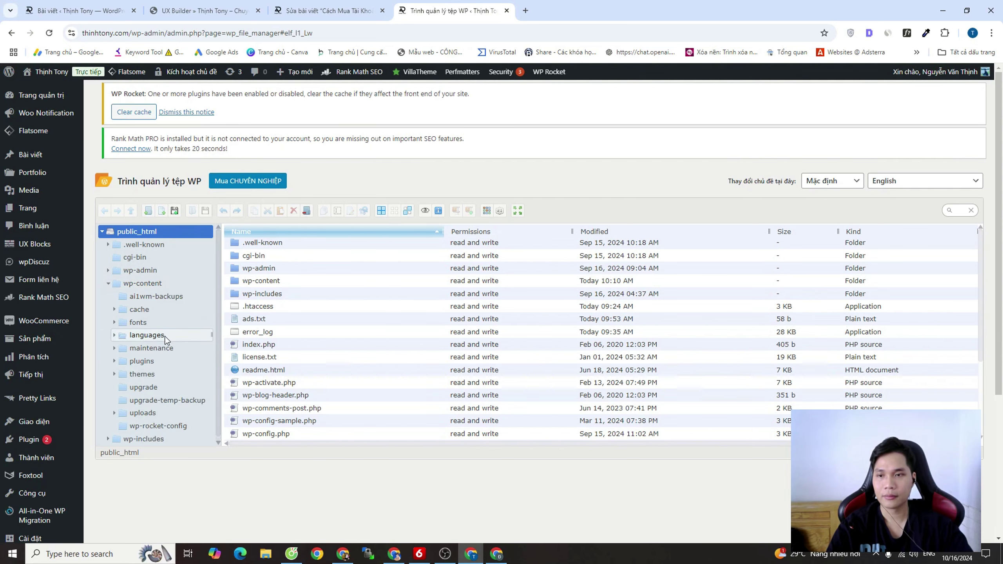
pyautogui.click(135, 374)
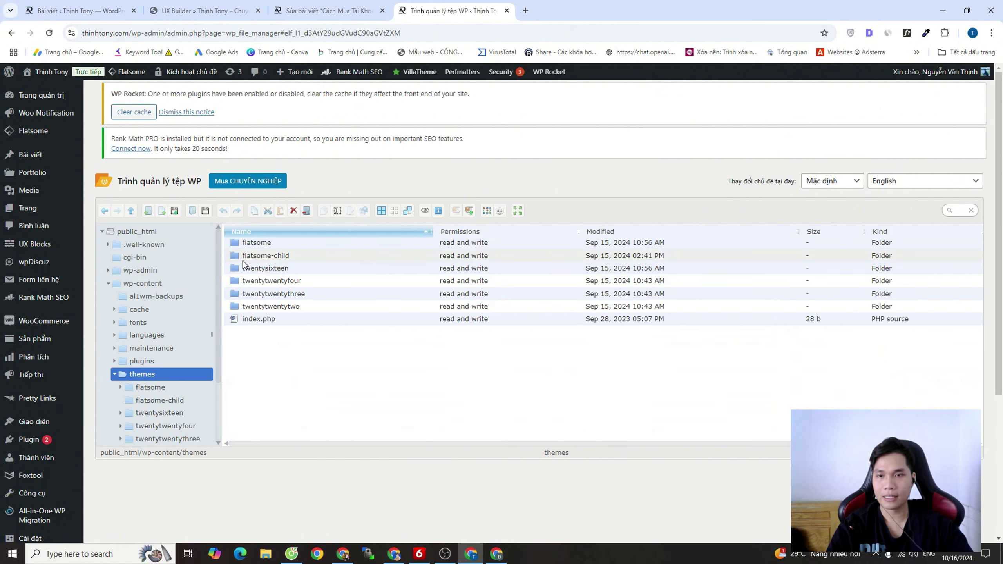
pyautogui.doubleClick(289, 257)
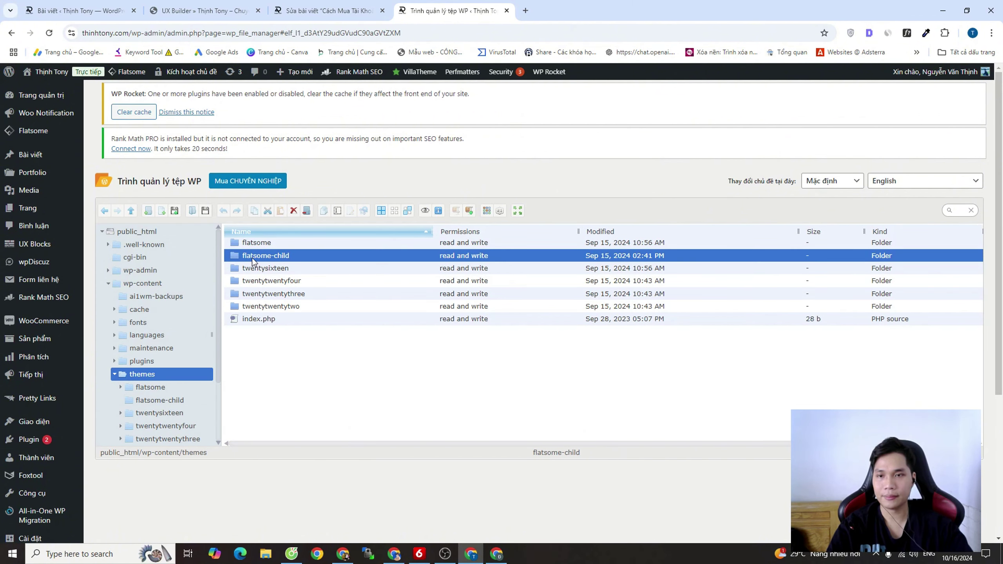
pyautogui.click(150, 387)
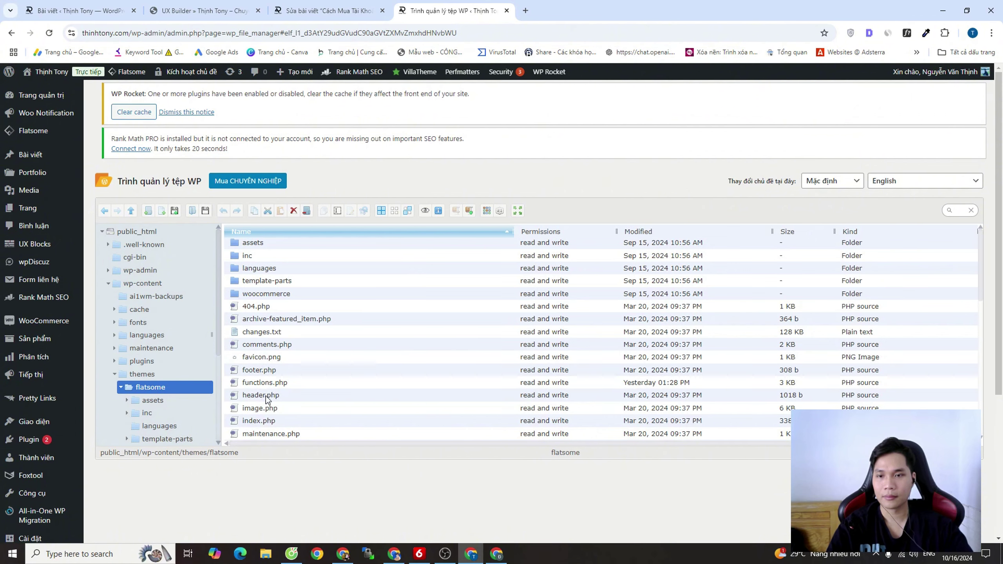
pyautogui.click(253, 397)
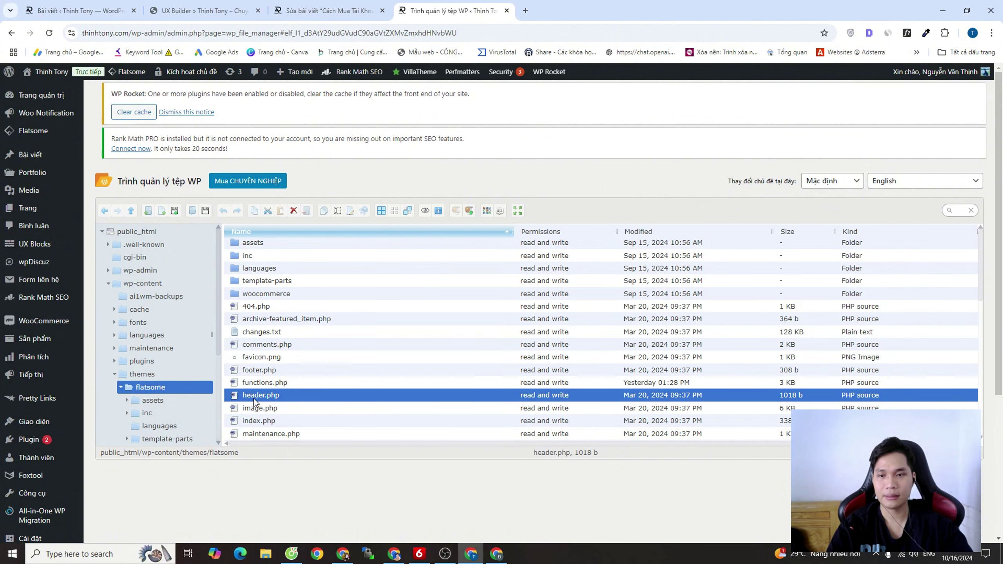
# Open the flatsome header.php in the Code Editor and scroll to its </head> section
pyautogui.rightClick(257, 398)
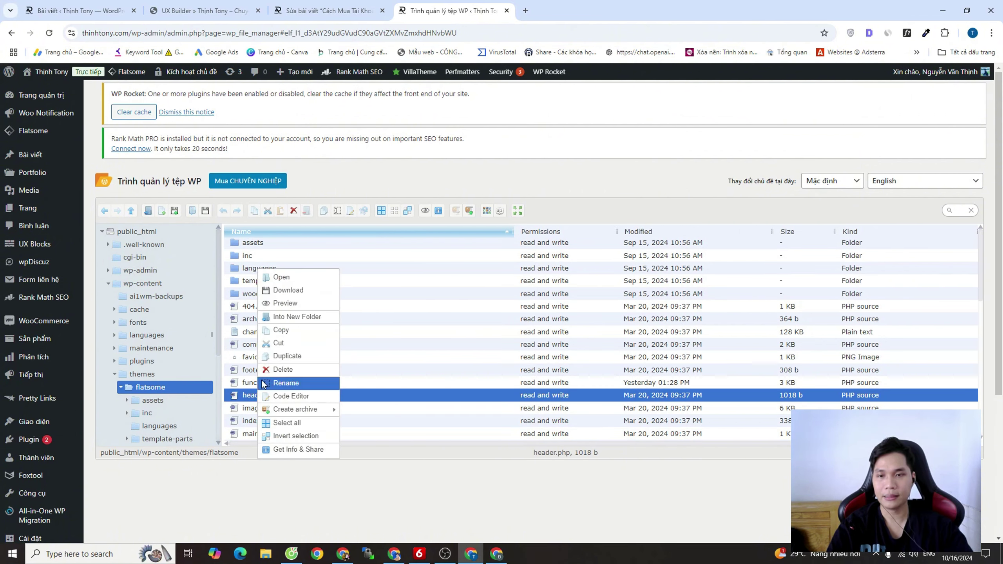
pyautogui.click(276, 397)
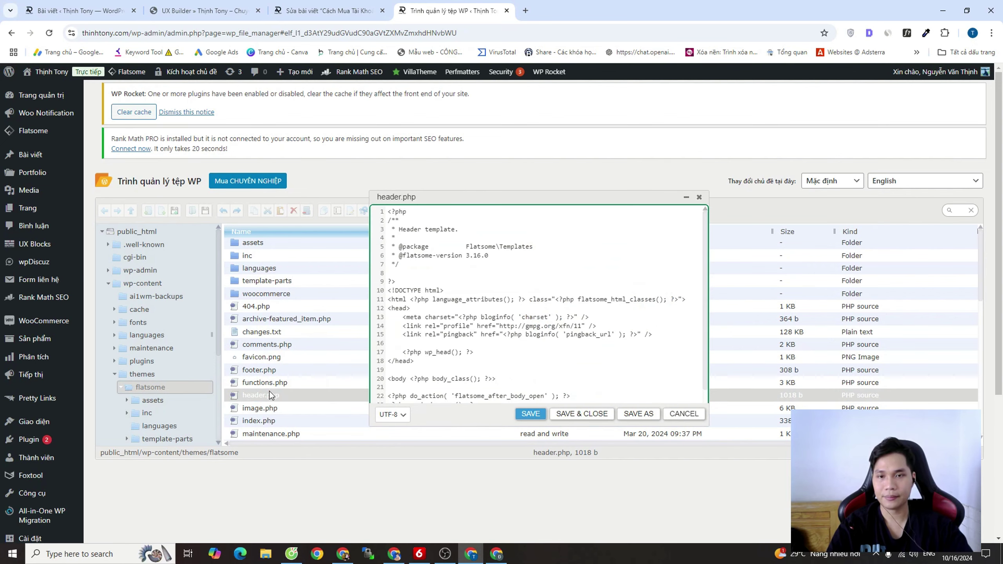
pyautogui.scroll(-2, 454, 303)
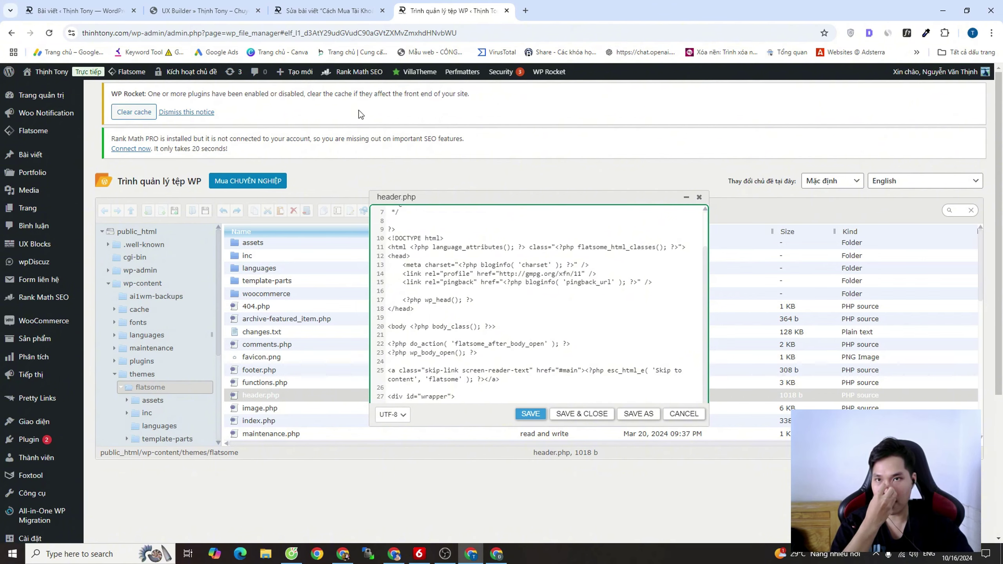
# Bring up the blog's AdSense tutorial and scroll to the header.php File Manager instructions
pyautogui.click(395, 527)
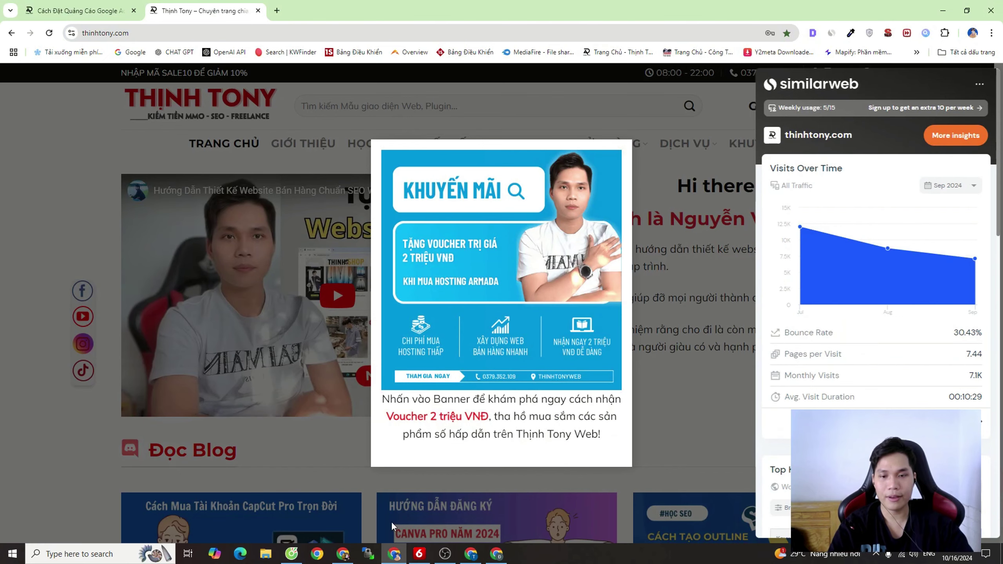
pyautogui.click(79, 12)
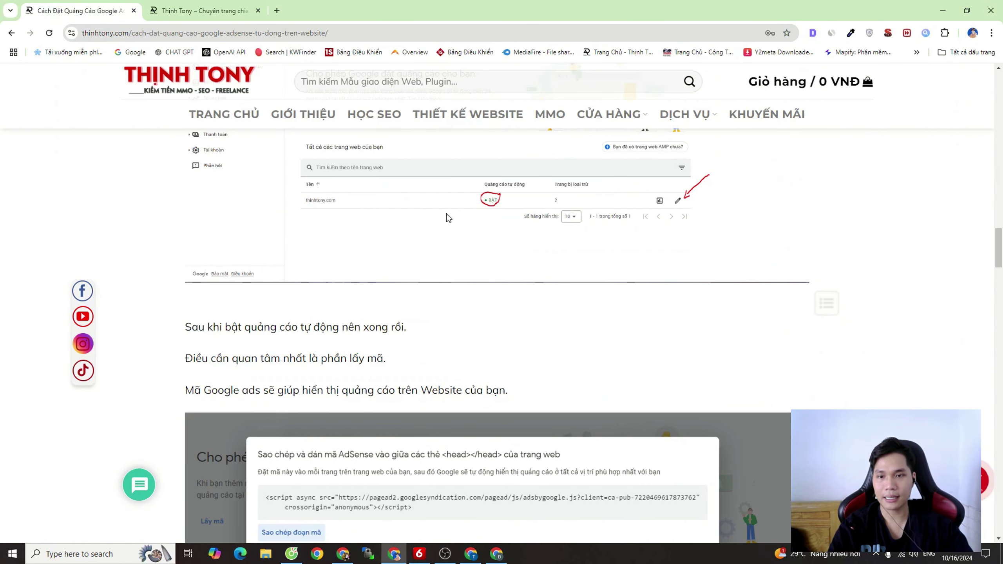
pyautogui.scroll(-3, 447, 215)
pyautogui.scroll(-10, 447, 214)
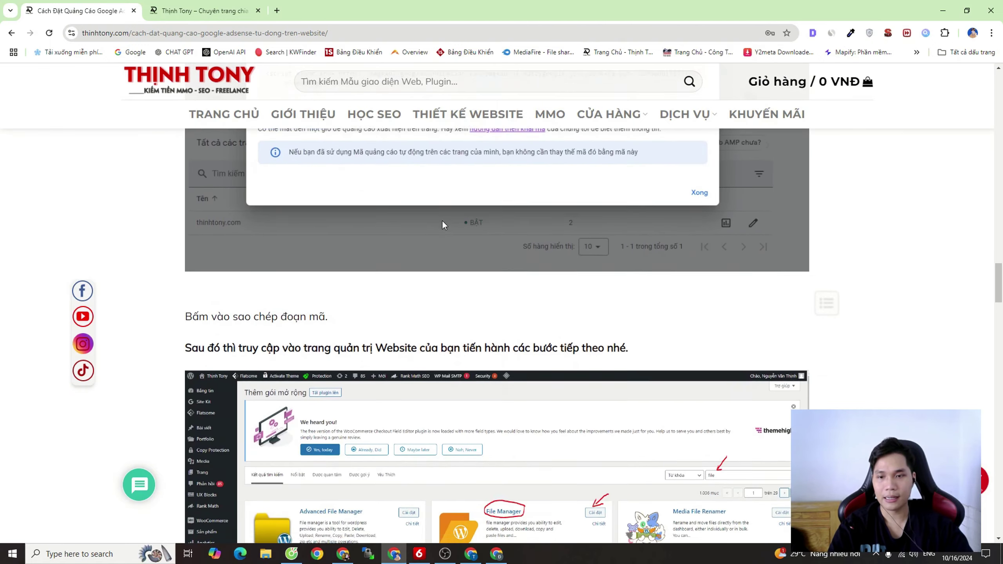
pyautogui.scroll(-8, 507, 239)
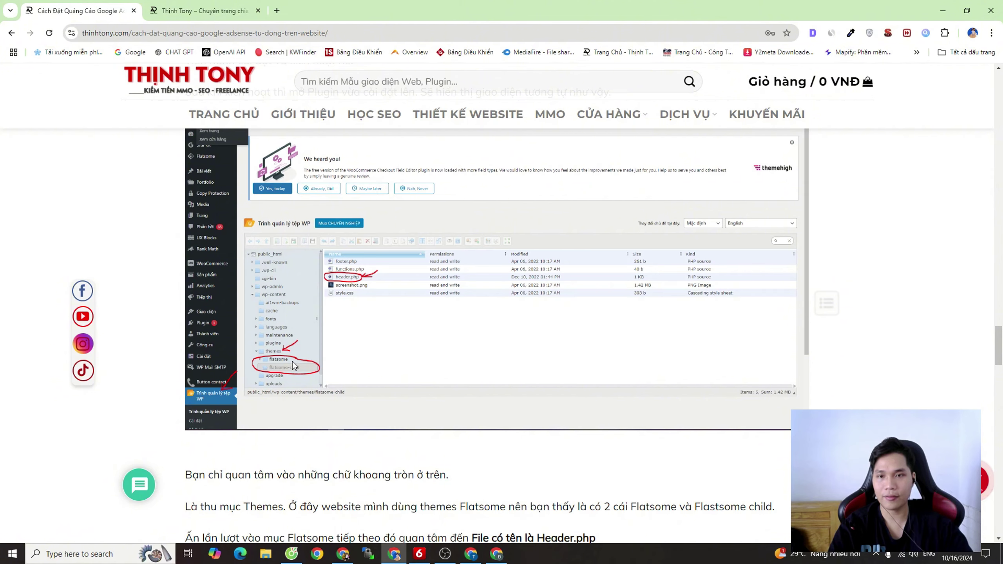
pyautogui.scroll(3, 291, 369)
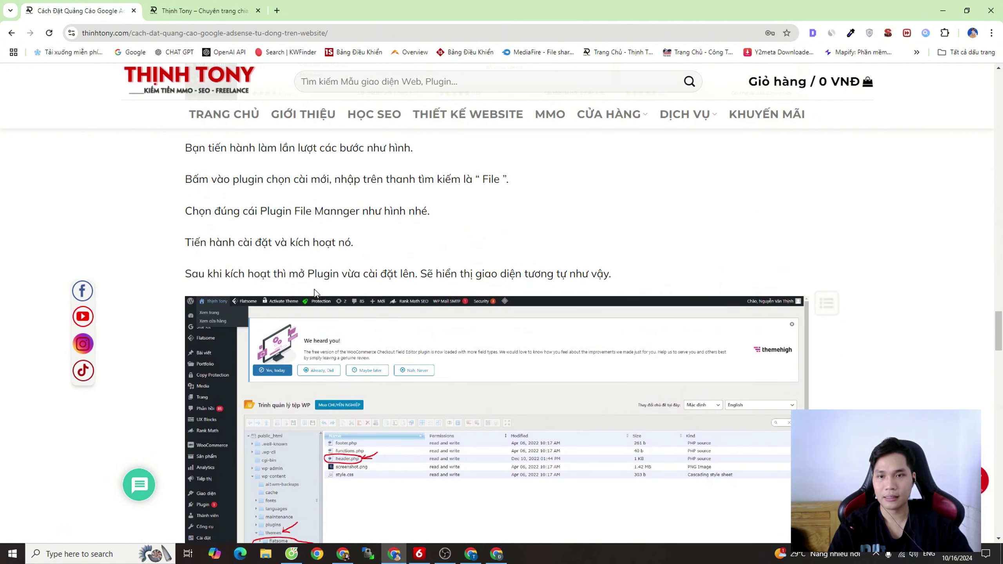
pyautogui.scroll(-4, 361, 238)
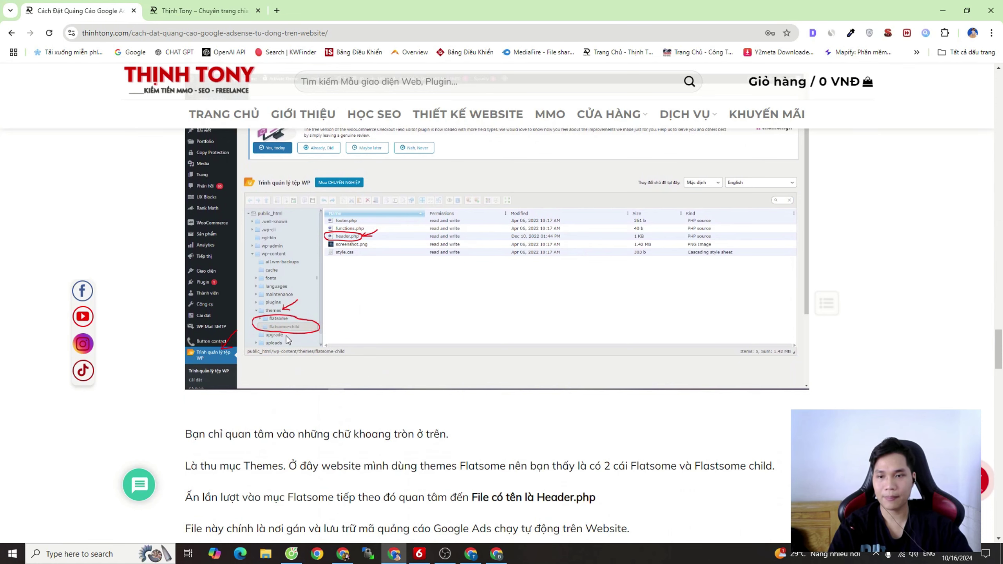
pyautogui.scroll(-1, 284, 337)
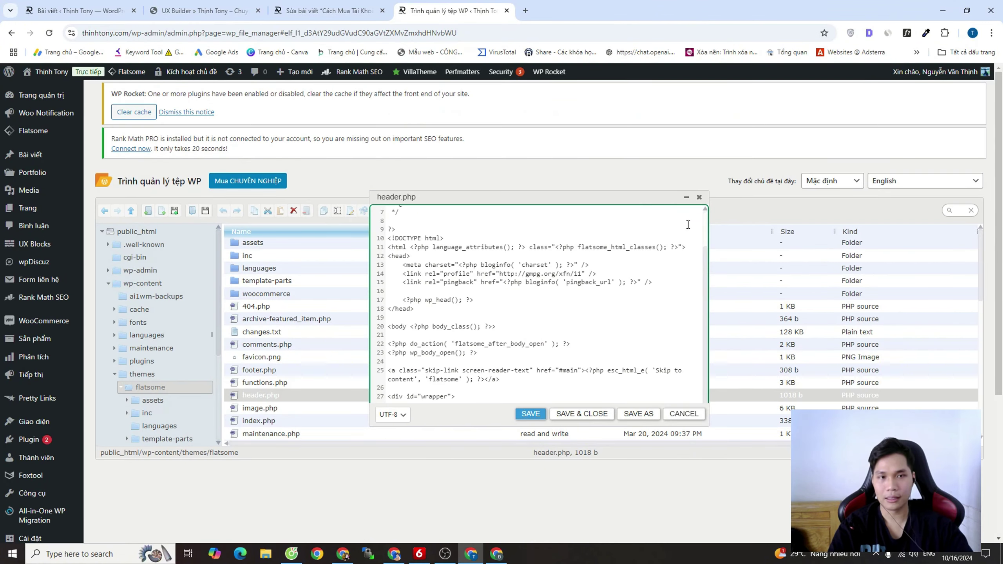
# Close the editor, check the flatsome-child folder, then reselect header.php in the flatsome folder
pyautogui.click(699, 197)
pyautogui.click(121, 387)
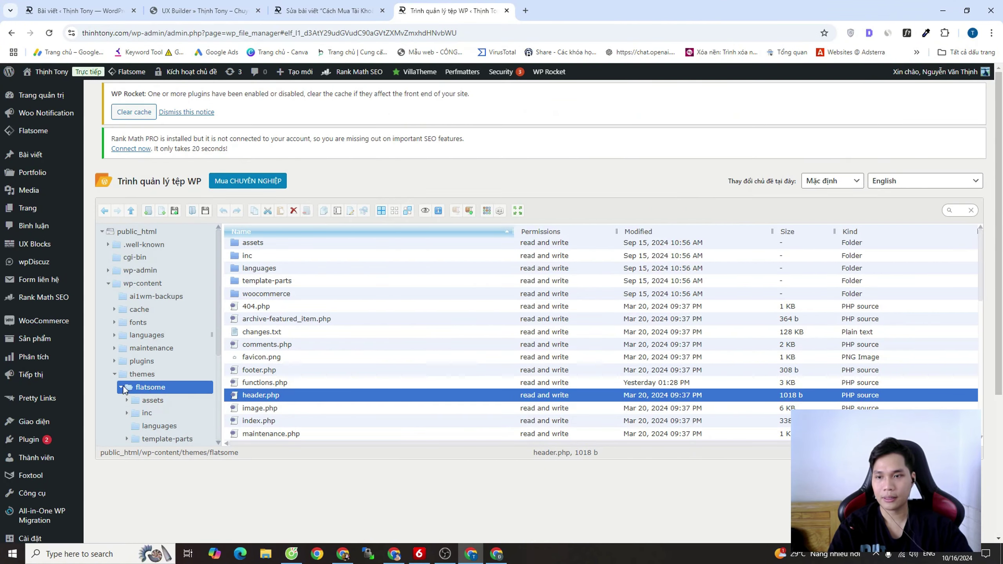
pyautogui.click(146, 401)
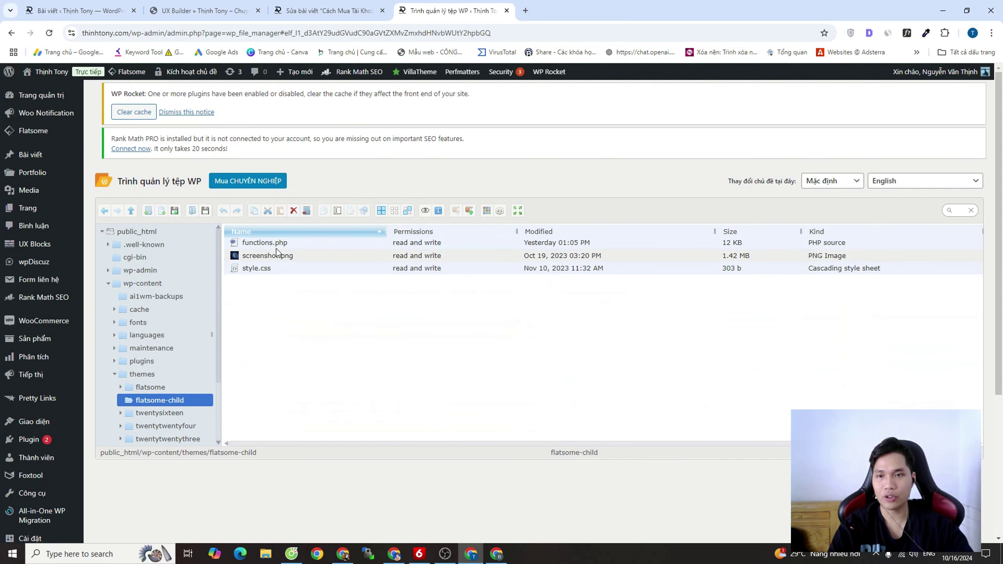
pyautogui.click(143, 387)
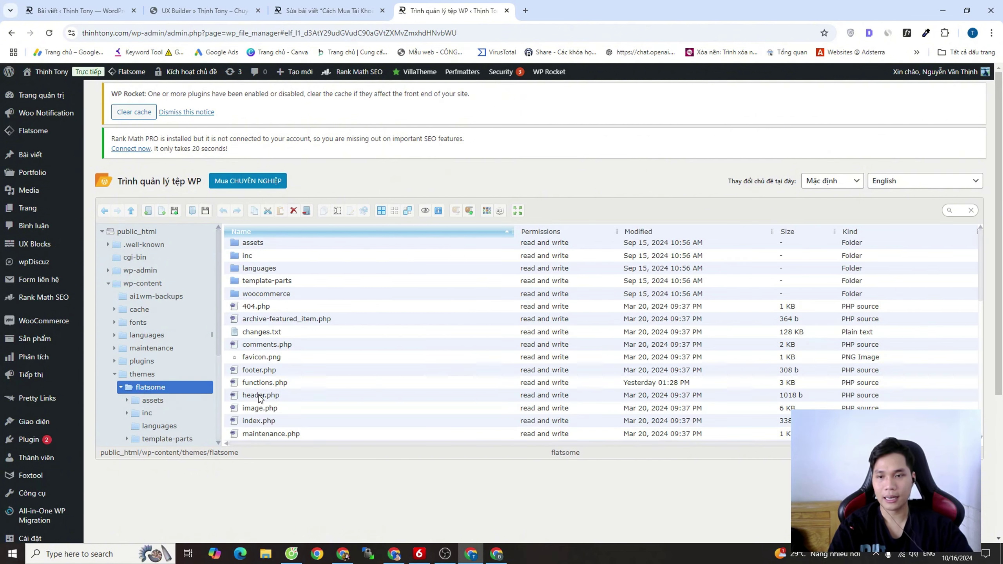
pyautogui.click(262, 396)
# After checking the tutorial, open header.php in the Code Editor again
pyautogui.hotkey('alt', 'Tab')
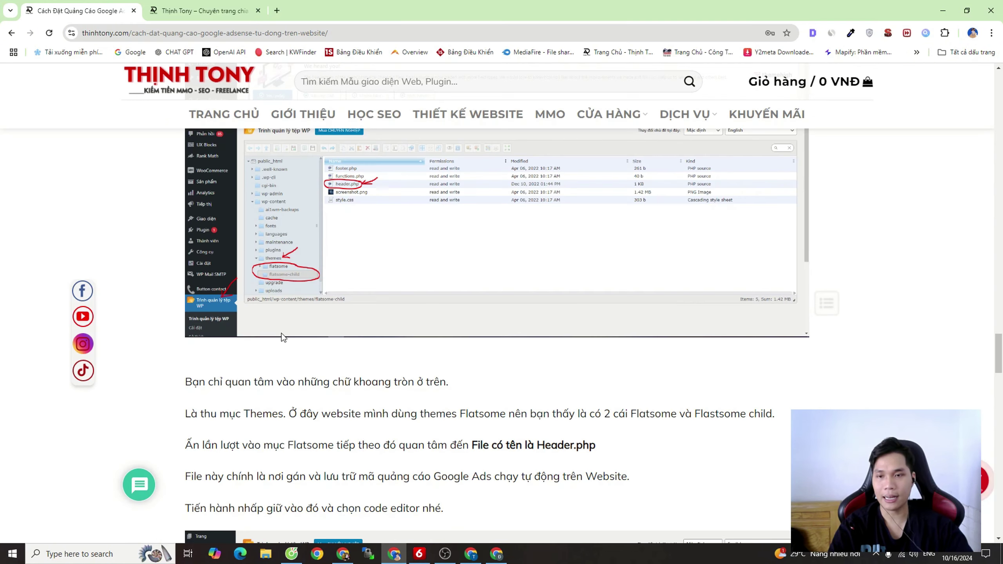
pyautogui.scroll(-5, 502, 308)
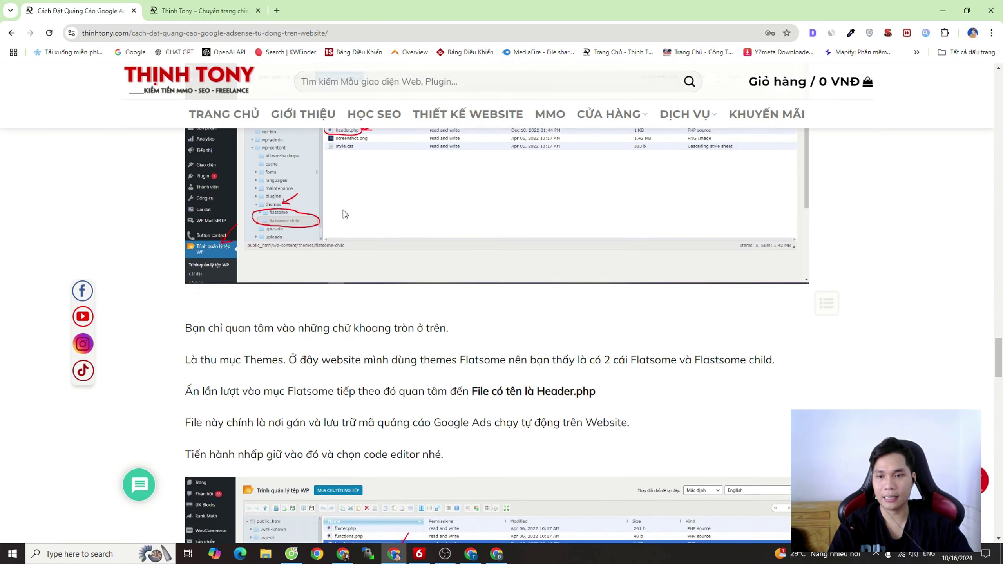
pyautogui.scroll(-1, 379, 422)
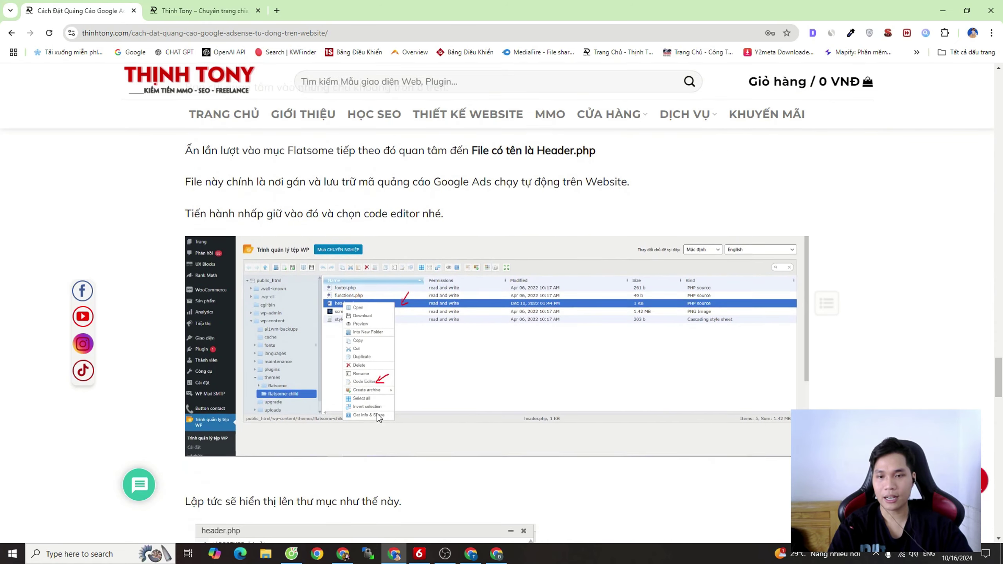
pyautogui.hotkey('alt', 'Tab')
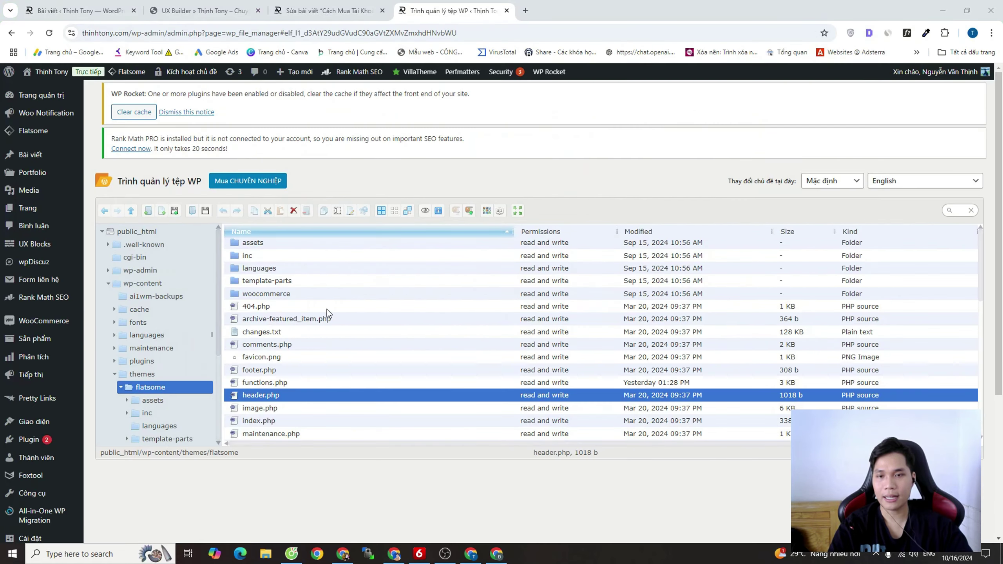
pyautogui.rightClick(268, 396)
pyautogui.click(310, 395)
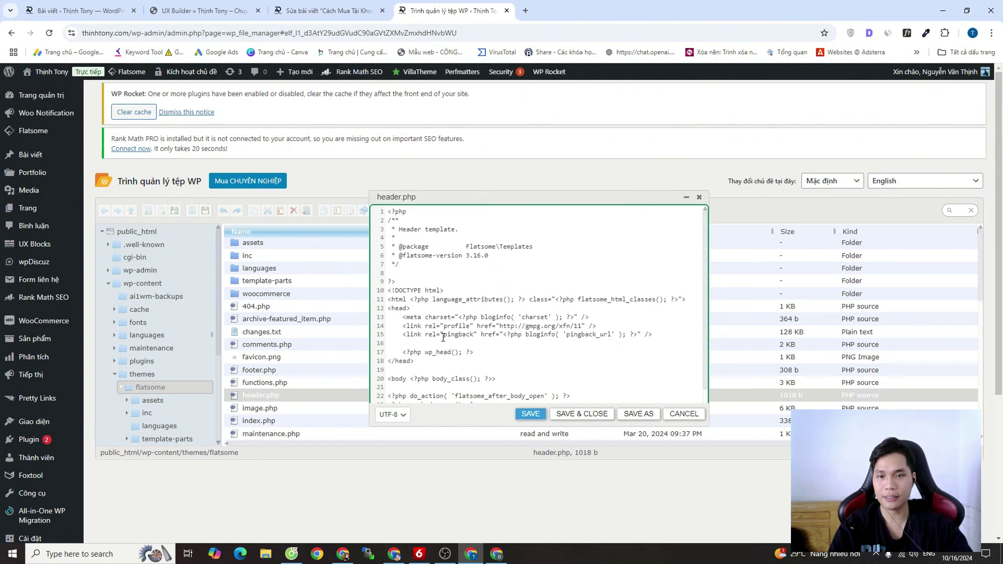
# Compare header.php against the tutorial's annotated screenshot and place the cursor after wp_head()
pyautogui.hotkey('alt', 'Tab')
pyautogui.scroll(-7, 307, 313)
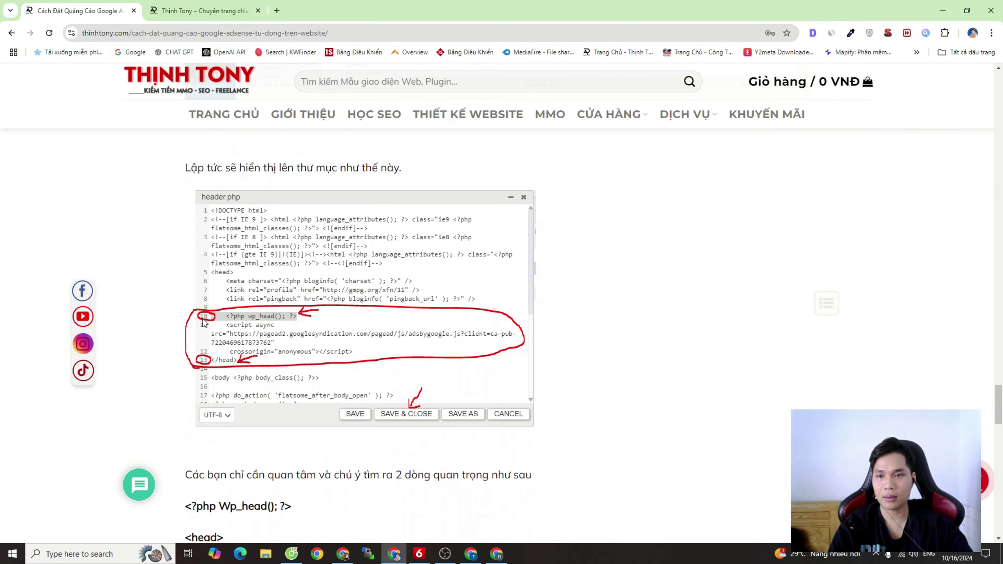
pyautogui.hotkey('alt', 'Tab')
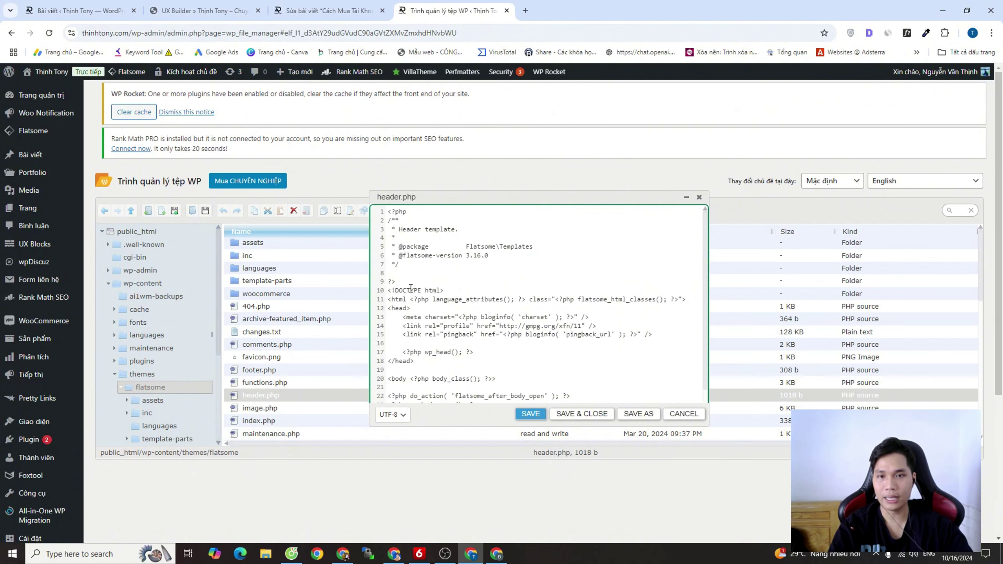
pyautogui.scroll(-3, 410, 288)
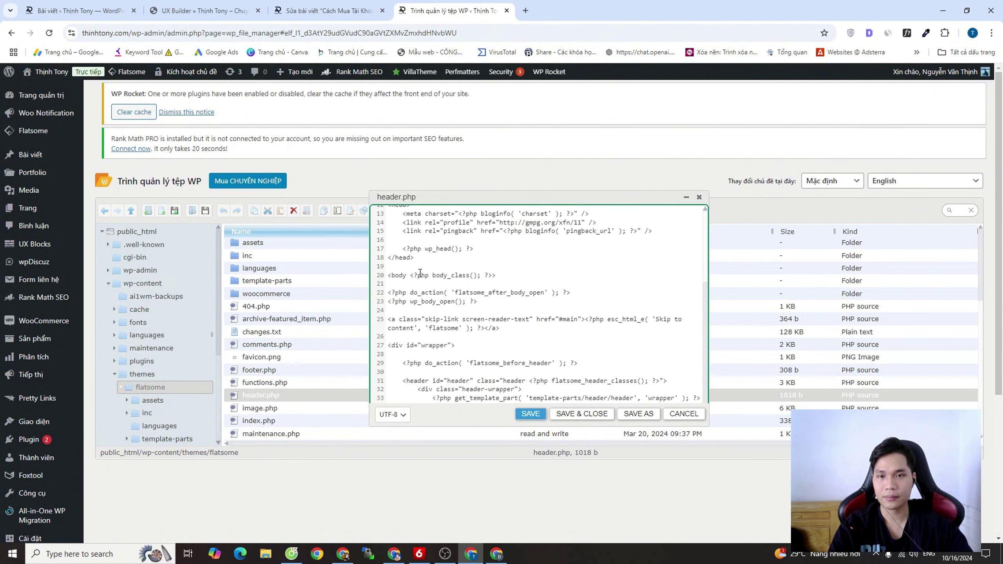
pyautogui.hotkey('alt', 'Tab')
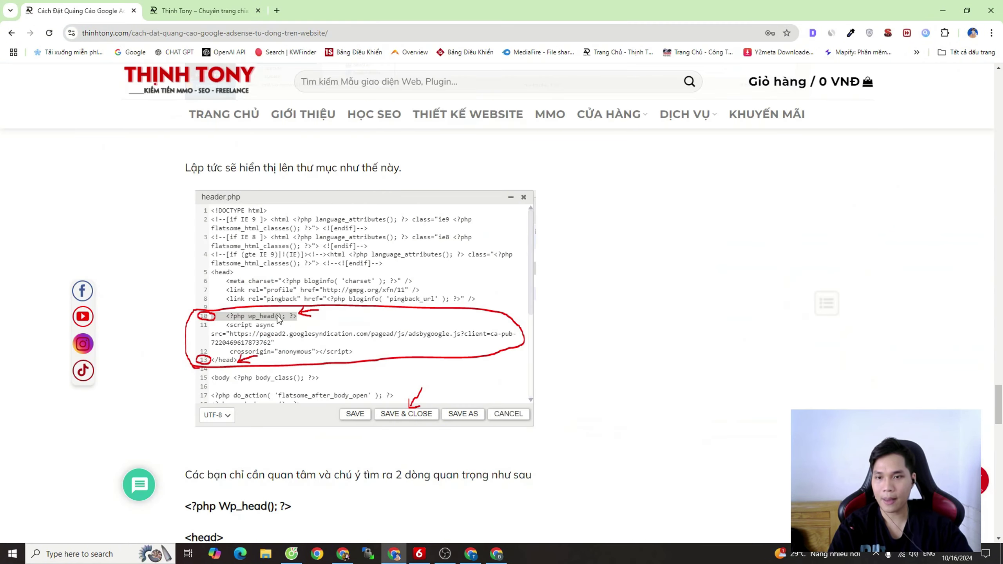
pyautogui.hotkey('alt', 'Tab')
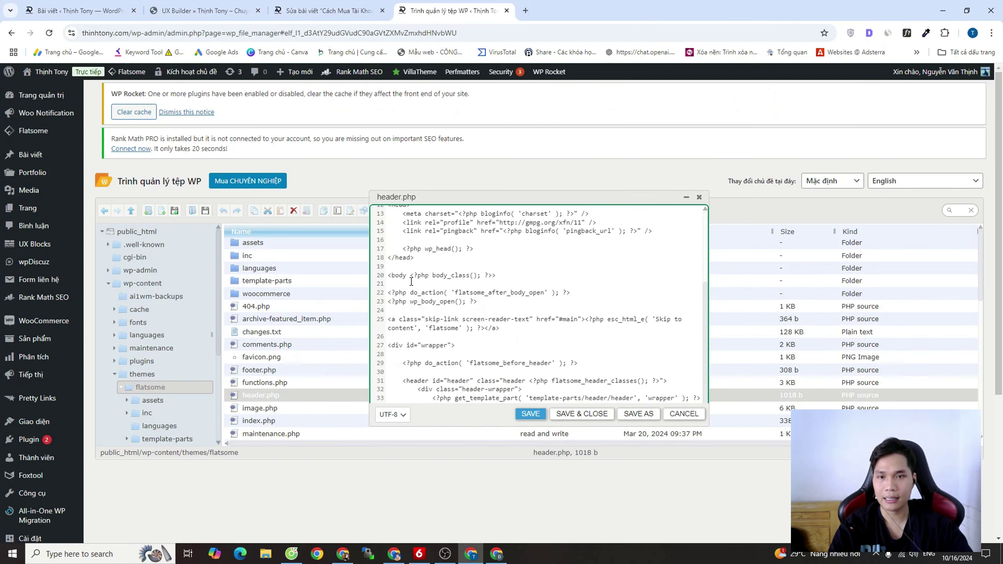
pyautogui.click(480, 245)
pyautogui.hotkey('alt', 'Tab')
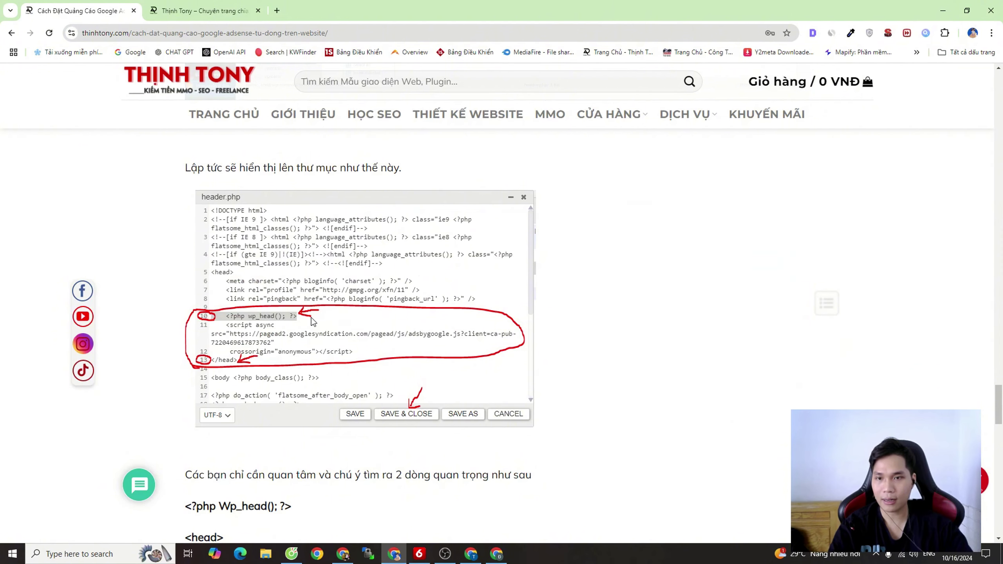
pyautogui.hotkey('alt', 'Tab')
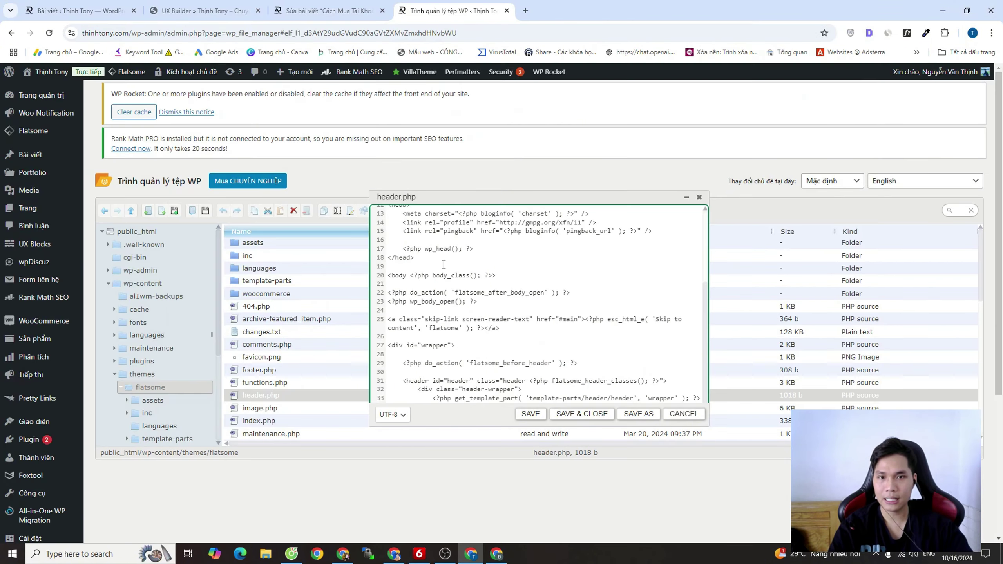
# Paste the AdSense script on a new line after <?php wp_head(); ?>, before </head>
pyautogui.press('Return')
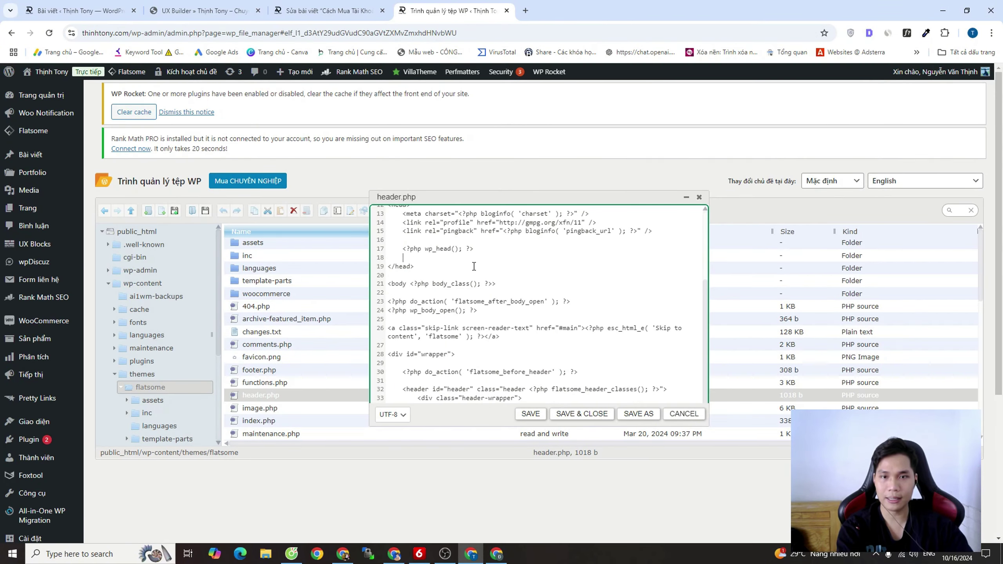
pyautogui.hotkey('ctrl', 'v')
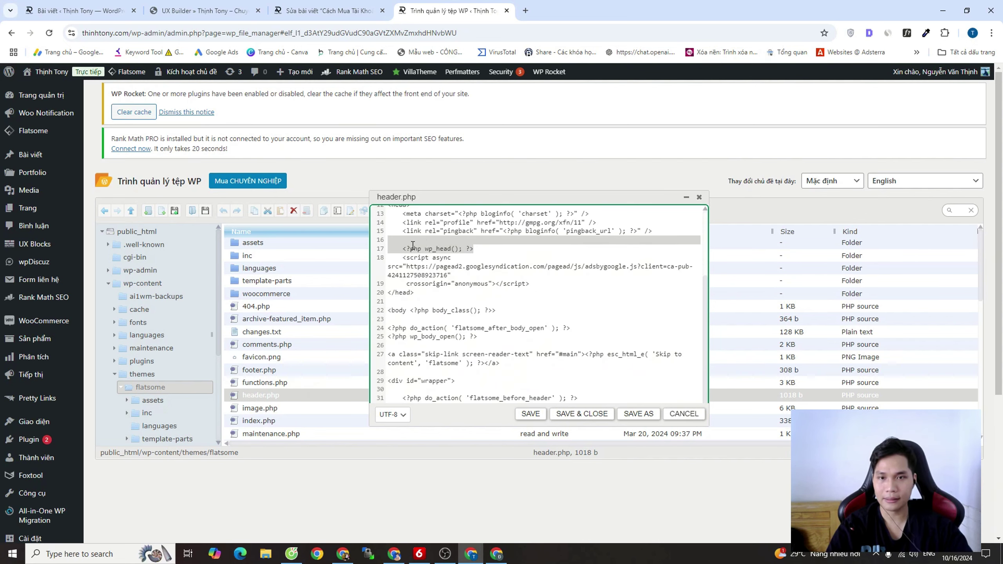
pyautogui.moveTo(407, 249); pyautogui.dragTo(487, 248)
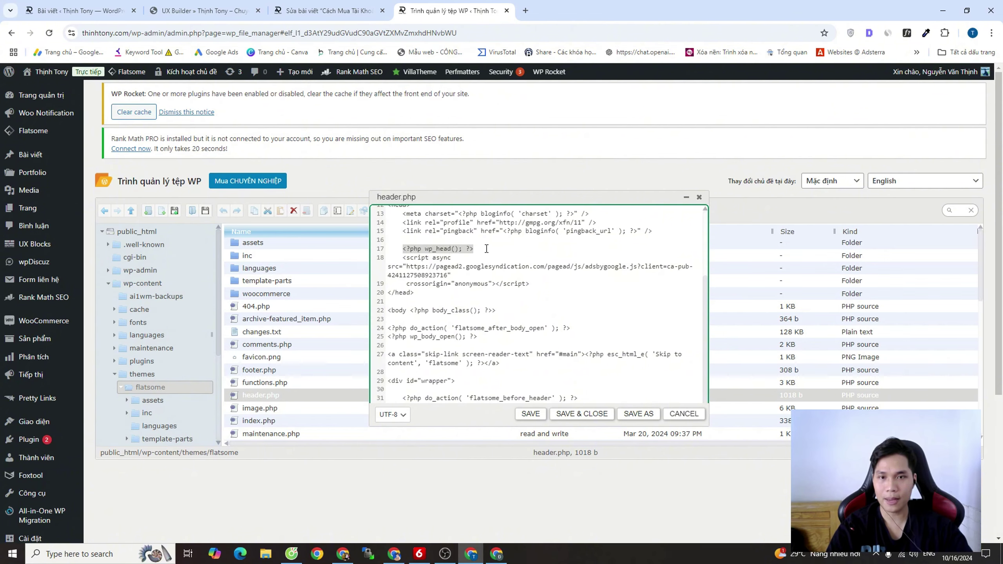
pyautogui.hotkey('alt', 'Tab')
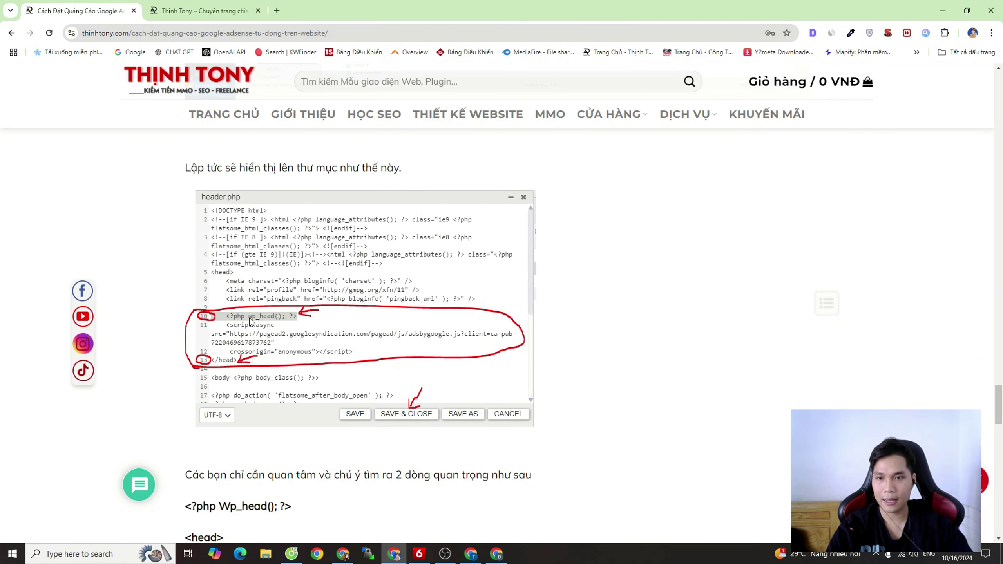
pyautogui.hotkey('alt', 'Tab')
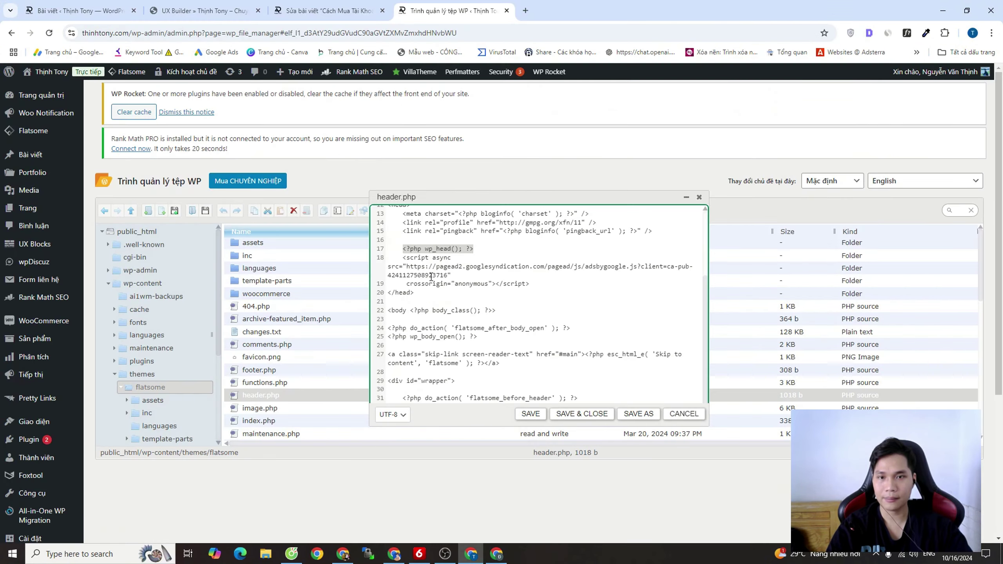
pyautogui.click(425, 287)
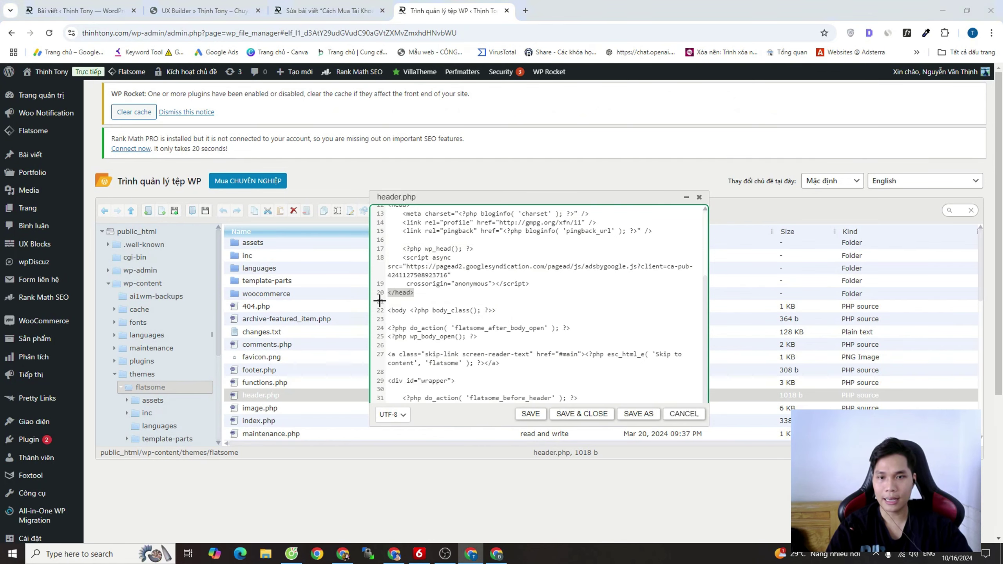
pyautogui.hotkey('alt', 'Tab')
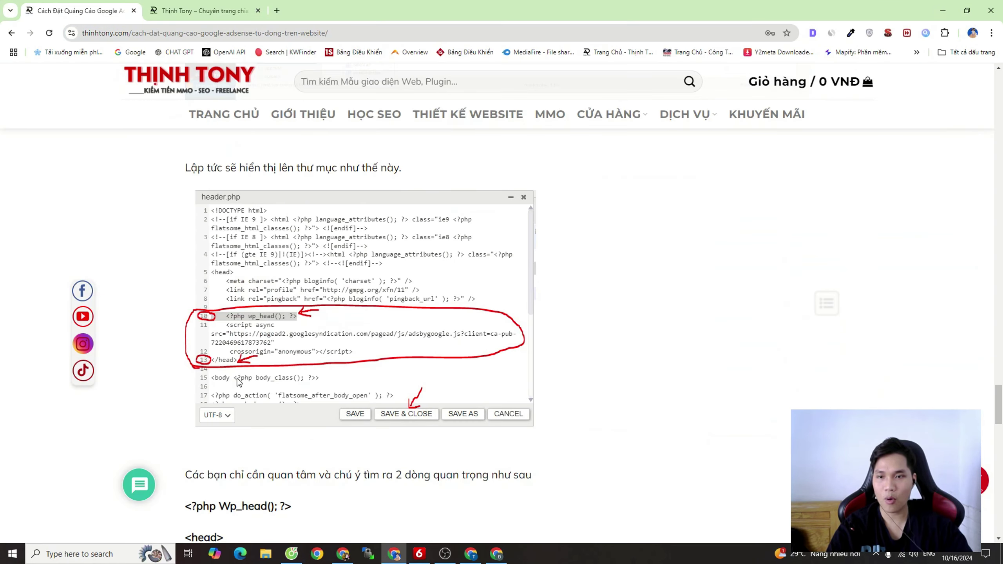
pyautogui.hotkey('alt', 'Tab')
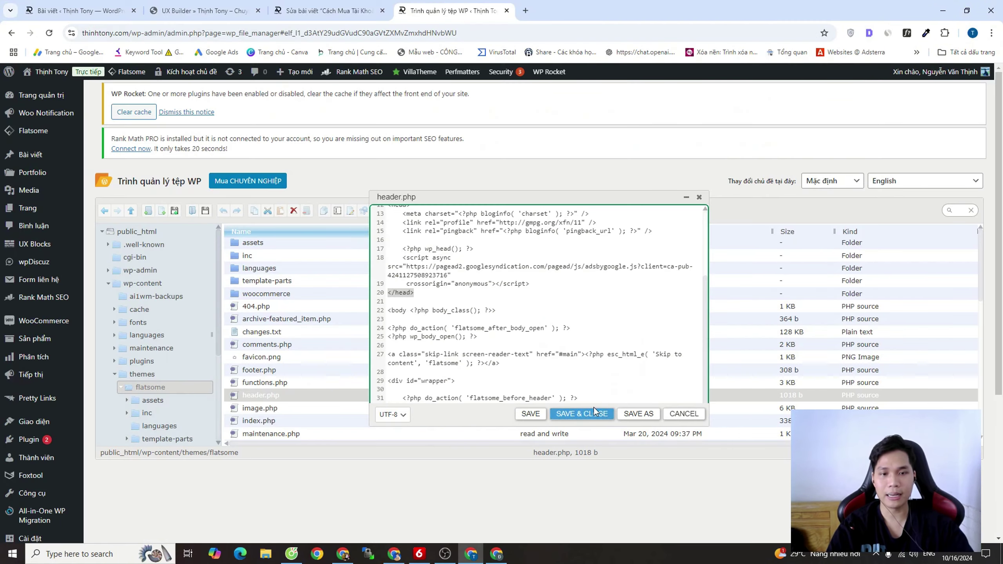
pyautogui.hotkey('alt', 'Tab')
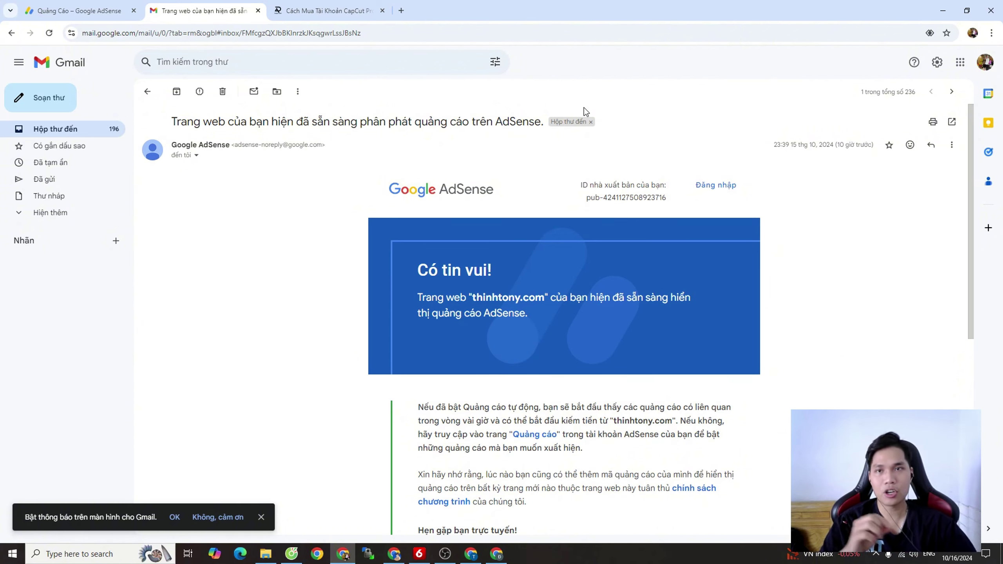
# Glance at the thinhtony.com tab, then return to AdSense's thinhtony.com ready-to-show-ads email in Gmail
pyautogui.click(312, 11)
pyautogui.click(221, 10)
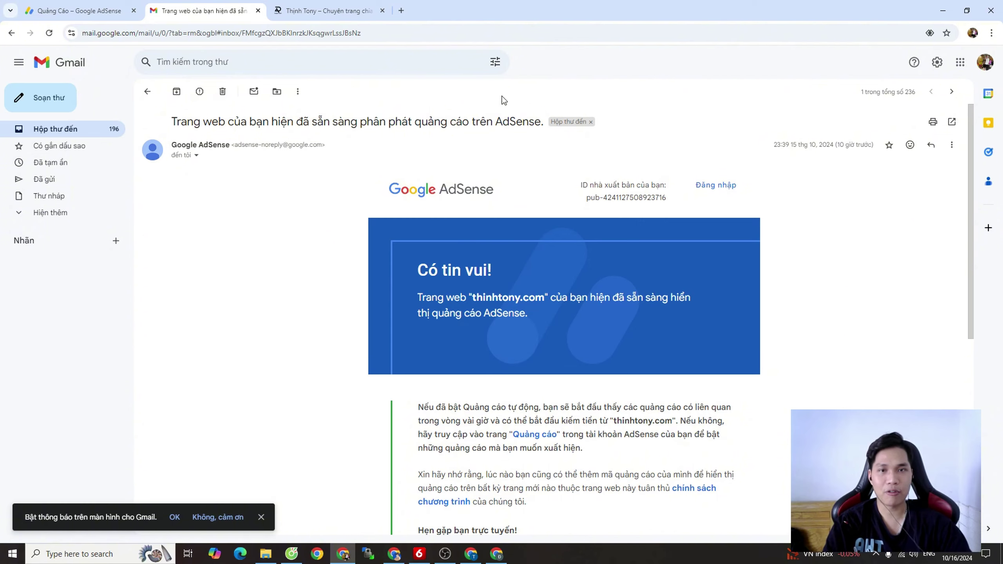
# Bring up the thinhtony.com homepage, close the promotion popup, and scroll to the Đọc Blog posts
pyautogui.click(320, 11)
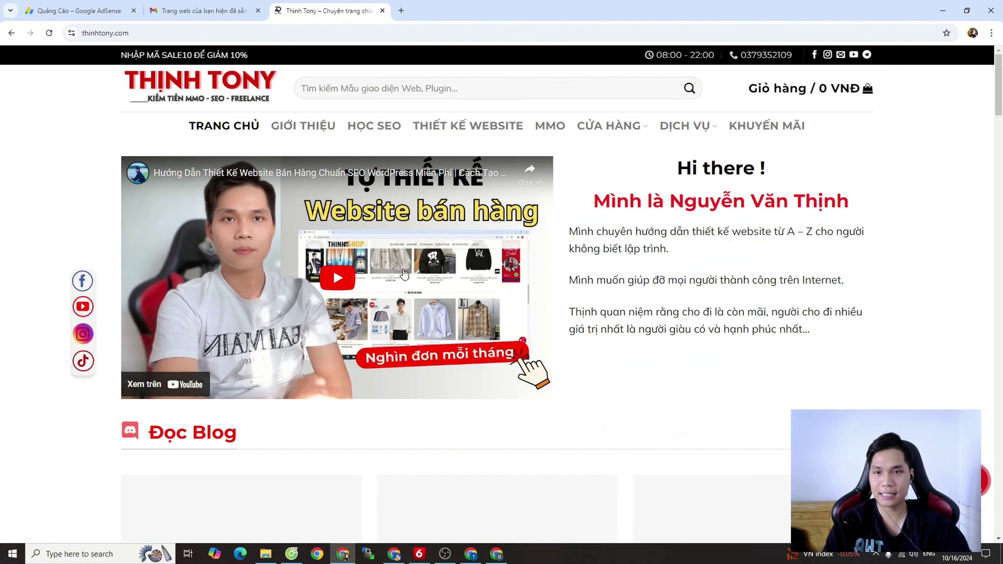
pyautogui.scroll(-5, 404, 284)
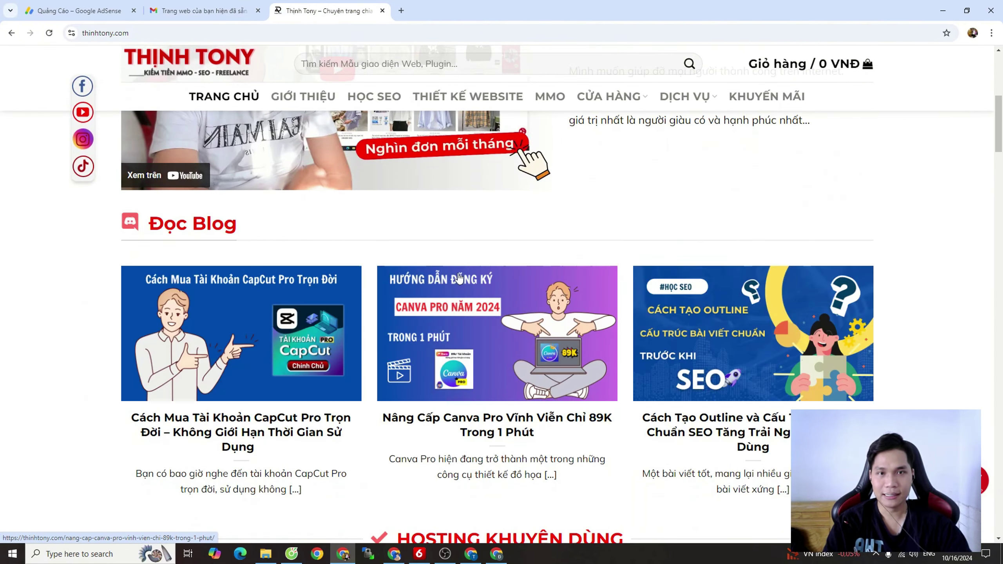
pyautogui.scroll(4, 563, 267)
pyautogui.scroll(4, 564, 267)
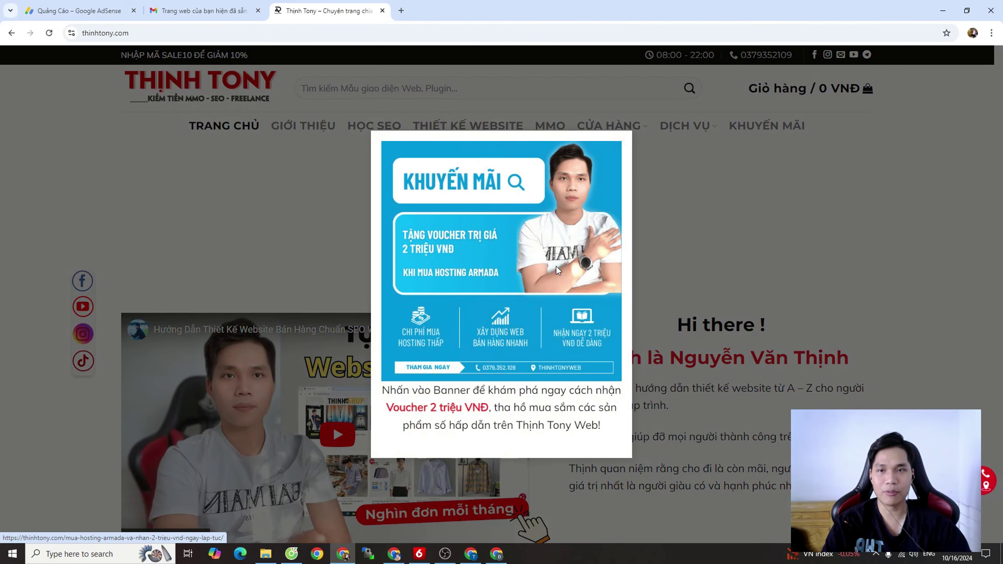
pyautogui.click(762, 298)
pyautogui.scroll(-12, 697, 343)
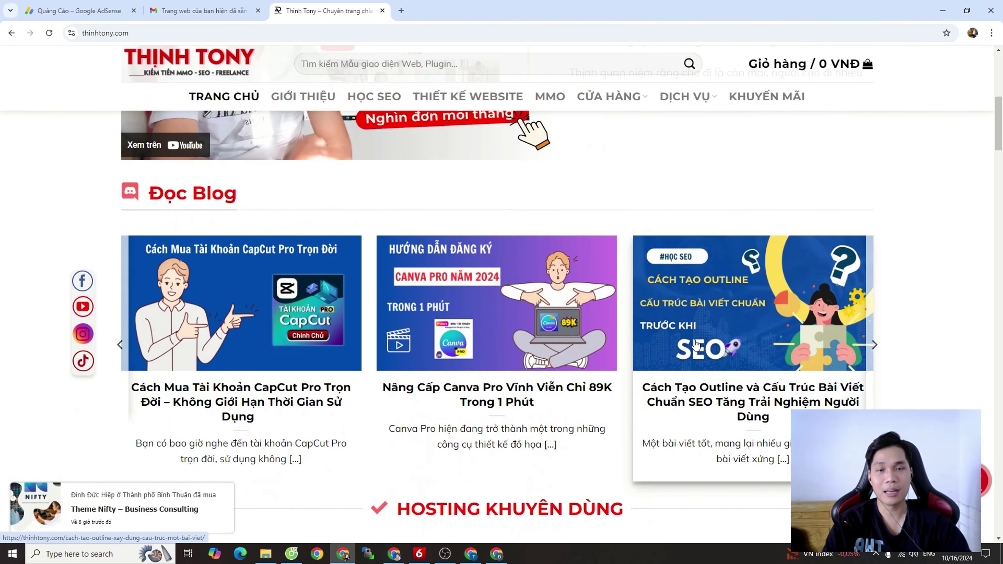